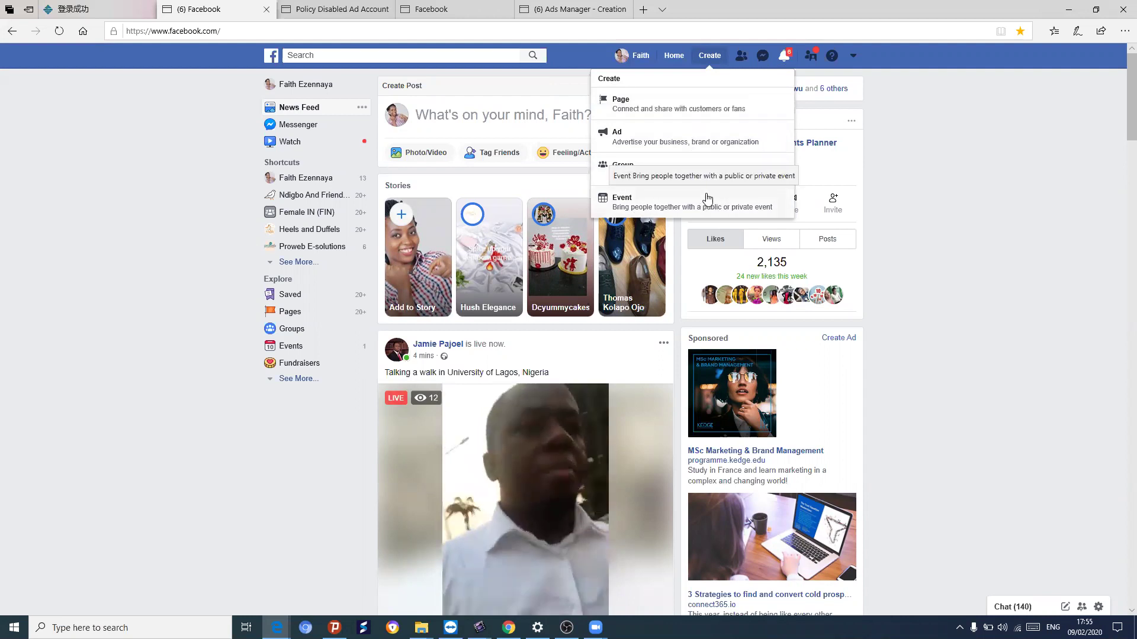
left_click(706, 145)
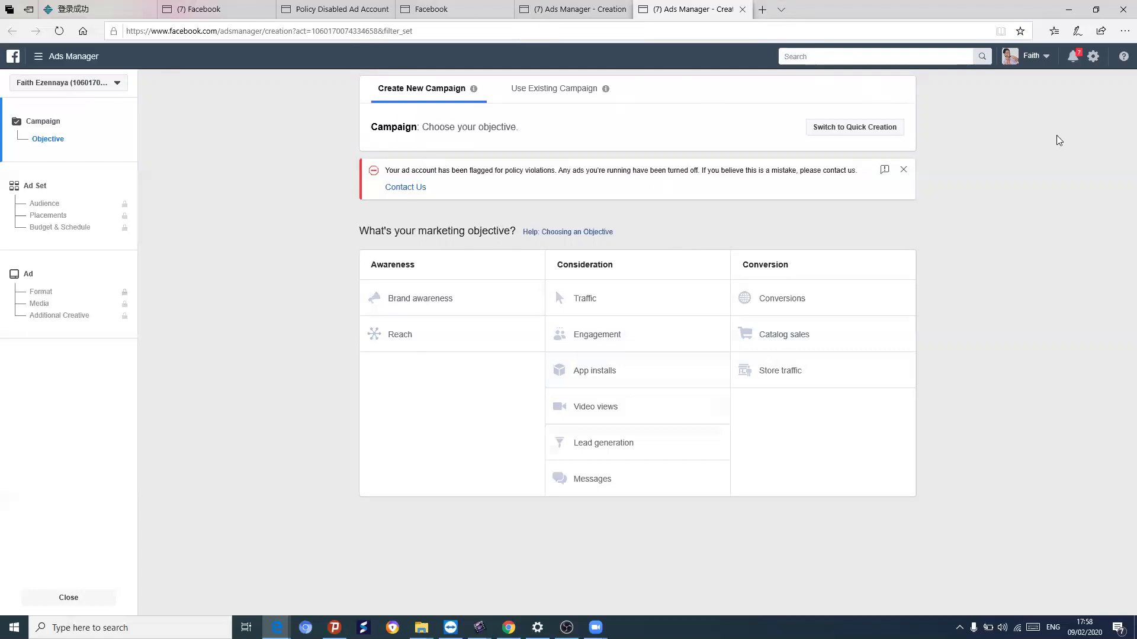
left_click(761, 9)
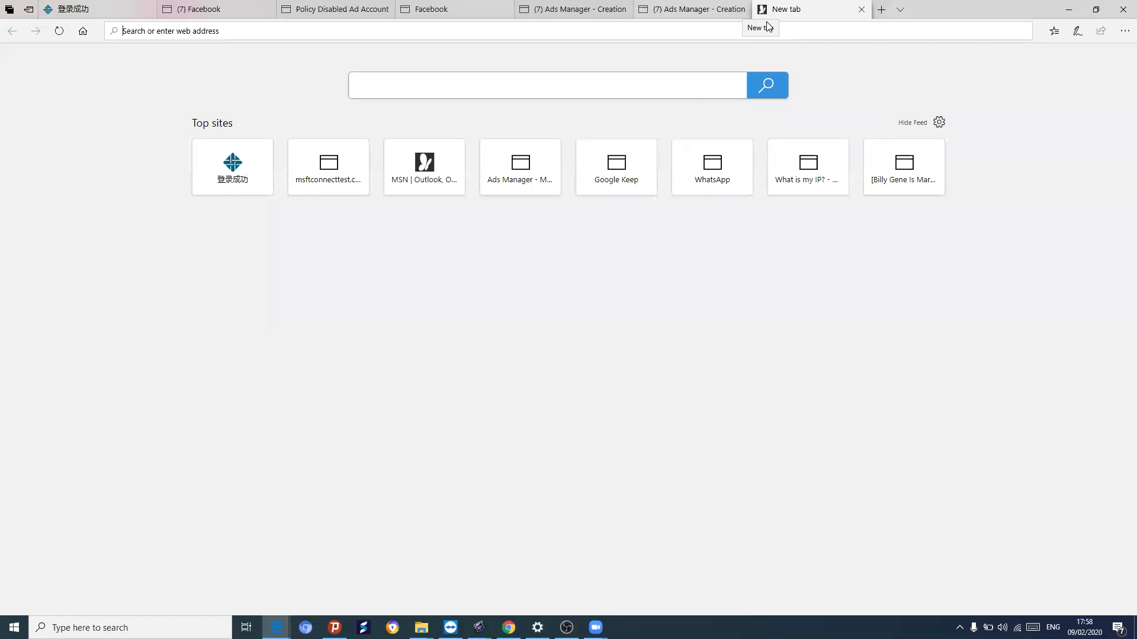
type("www.facebook.com/")
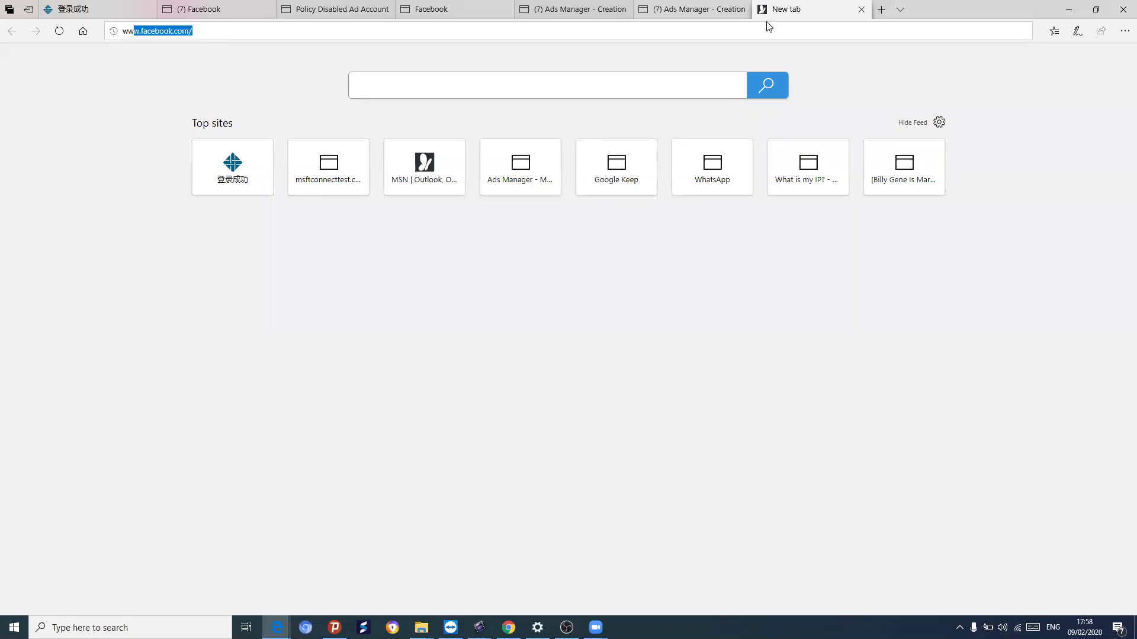
left_click(207, 33)
type("ads/manager")
left_click(233, 61)
key("Return")
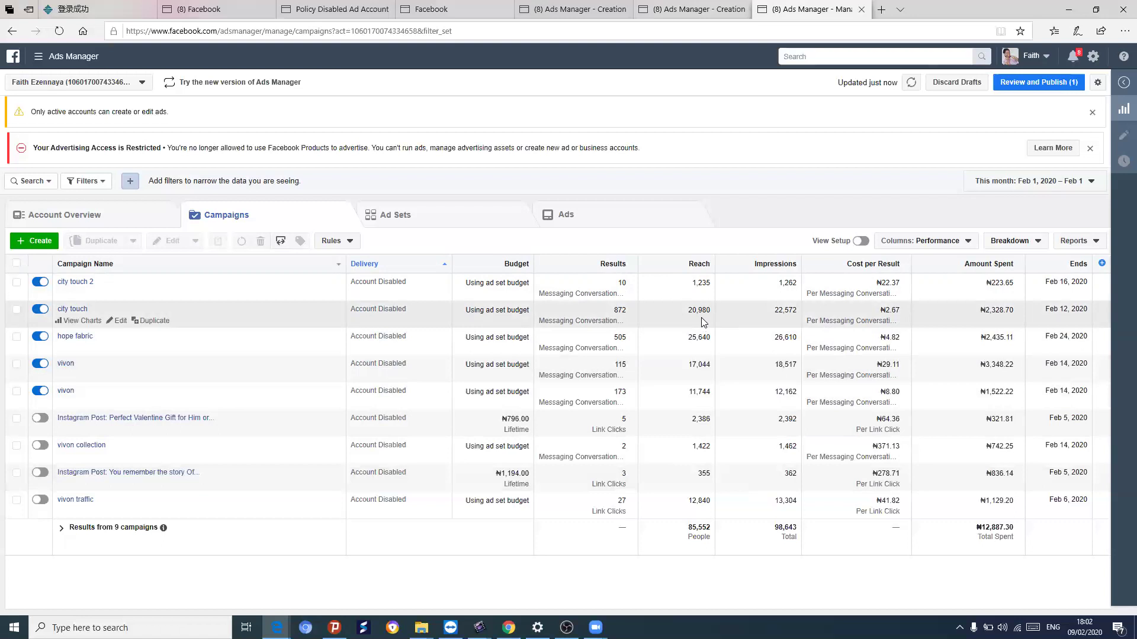
Start creating a new campaign from the campaigns list and choose Messages as its marketing objective.
mouse_move(692, 266)
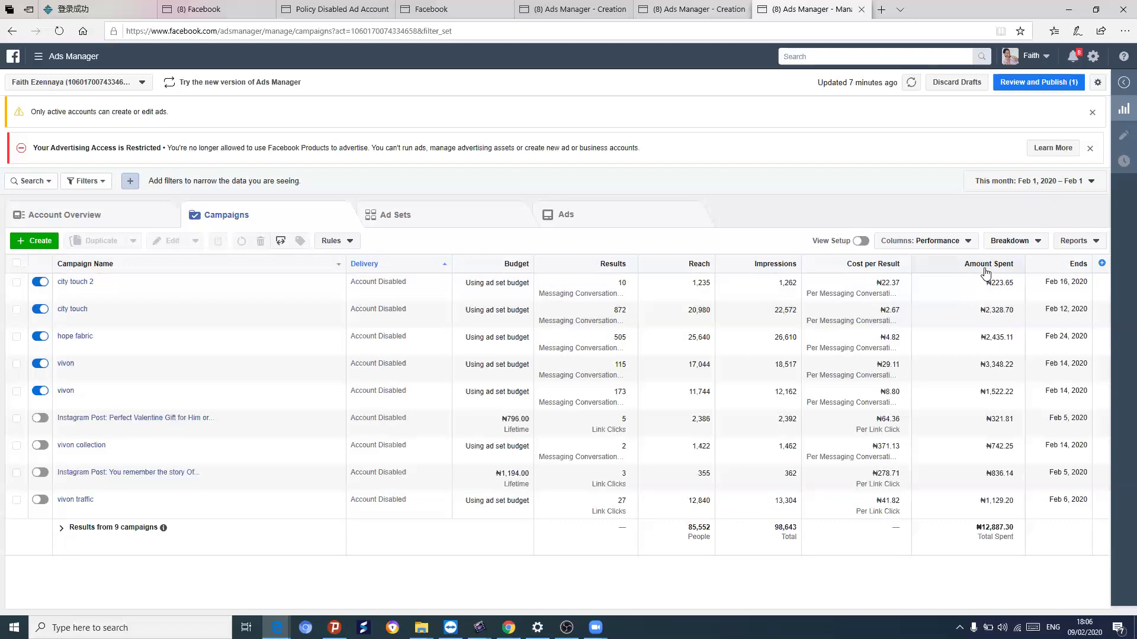
mouse_move(986, 273)
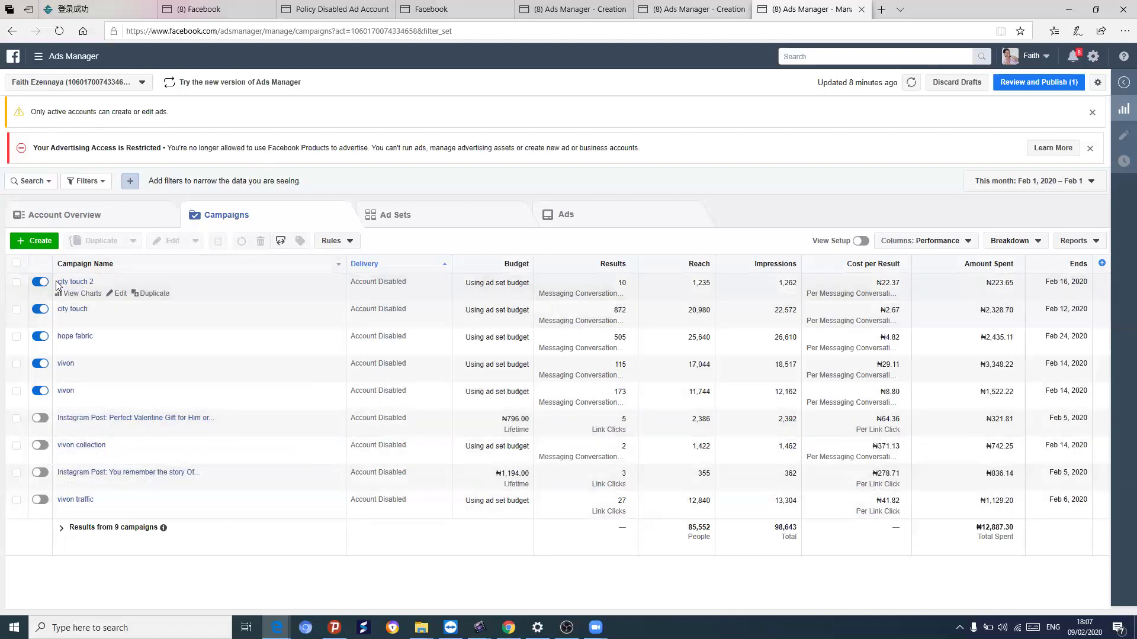
left_click(33, 243)
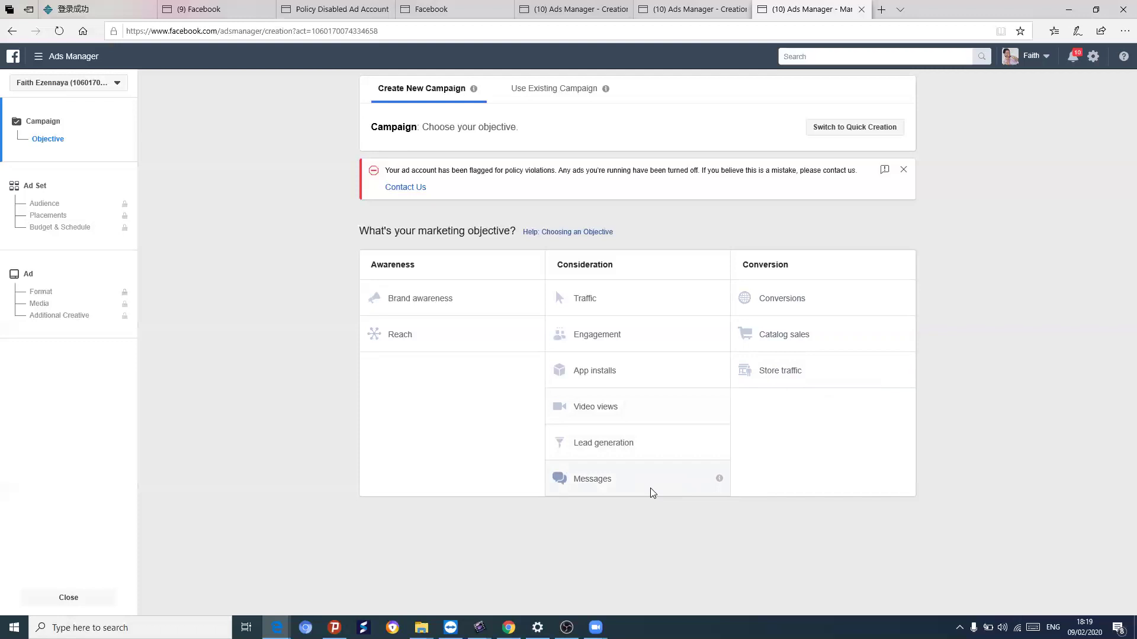
left_click(671, 485)
left_click(675, 489)
Replace the default campaign name with "testing".
scroll(652, 449, "down", 4)
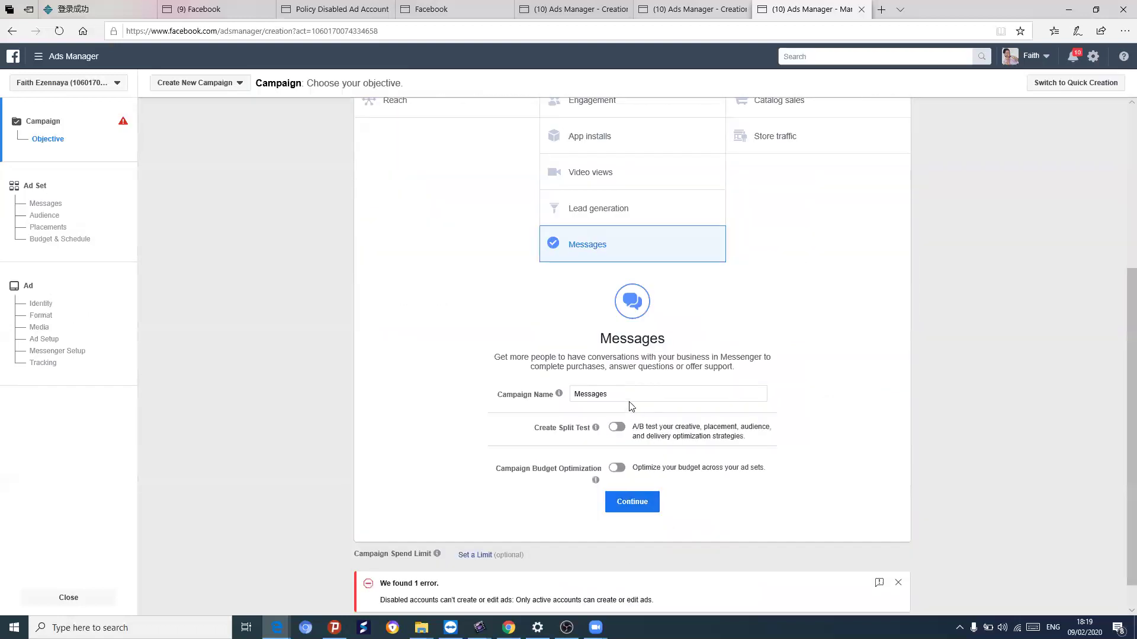
left_click(615, 394)
key("BackSpace")
key("BackSpace")
key("BackSpace")
key("BackSpace")
key("BackSpace")
key("BackSpace")
key("BackSpace")
key("BackSpace")
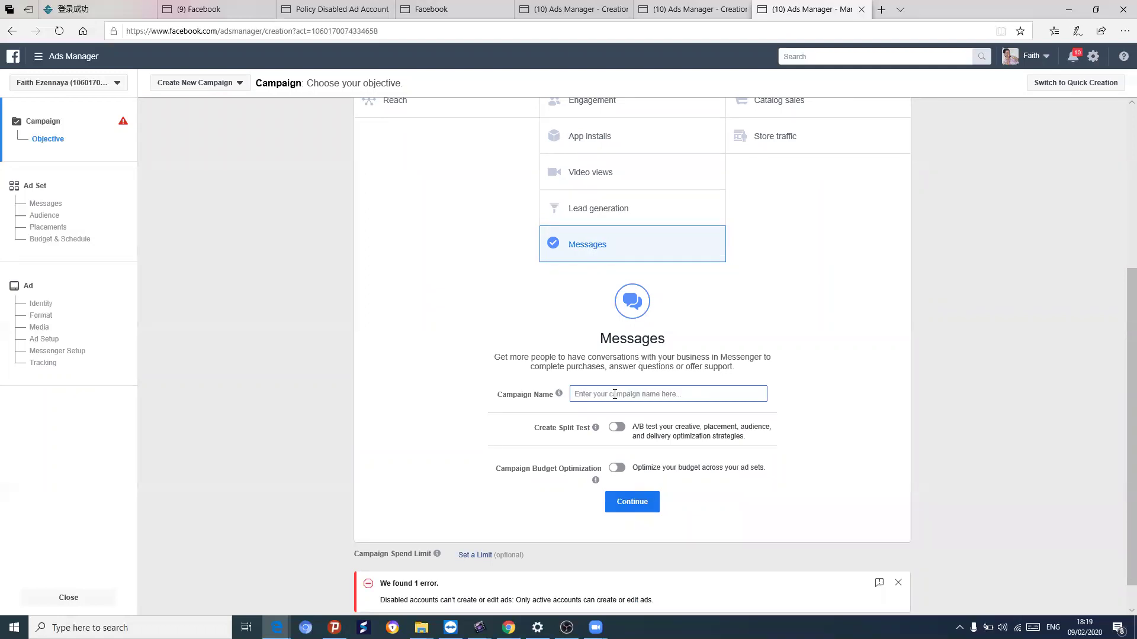
type("testinm")
key("BackSpace")
type("g")
Continue from the campaign objective to the ad set settings, leaving split test and campaign budget optimization off.
scroll(605, 395, "down", 1)
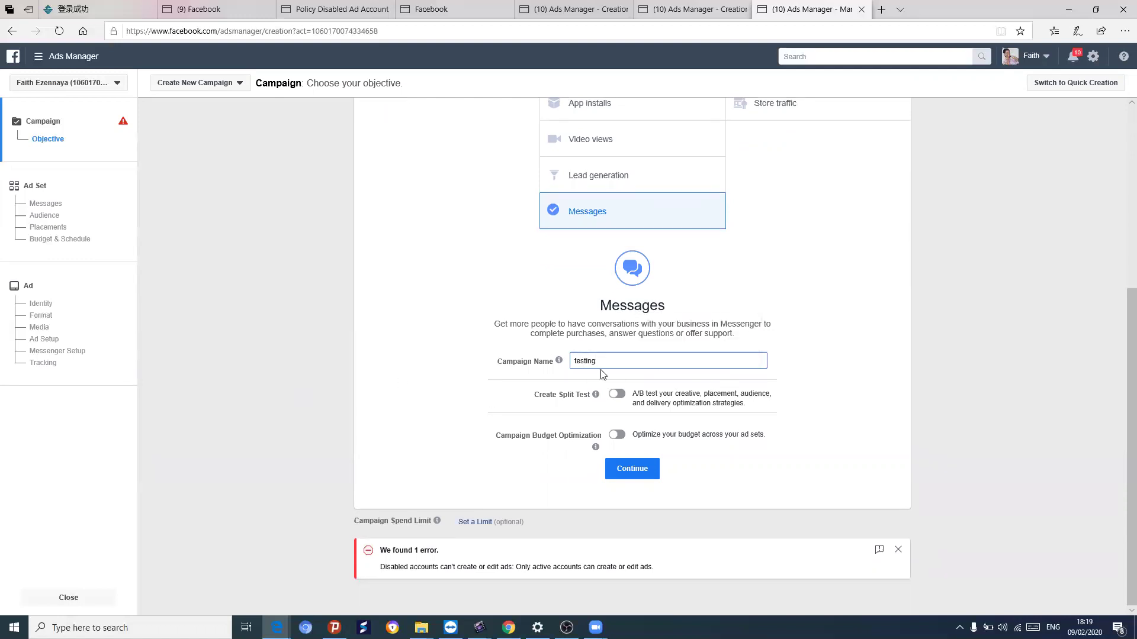
left_click(622, 472)
left_click(628, 471)
left_click(621, 464)
type("advert")
left_click(626, 469)
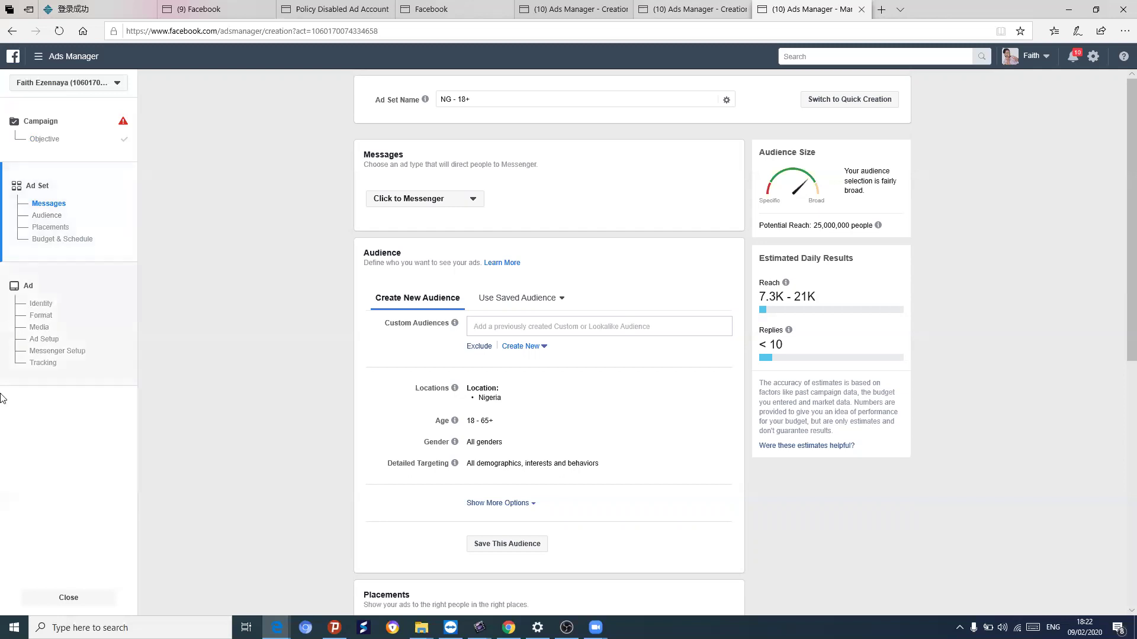
Replace the default ad set name with "testing ad".
left_click(478, 101)
key("BackSpace")
key("BackSpace")
key("BackSpace")
key("BackSpace")
key("BackSpace")
key("BackSpace")
key("BackSpace")
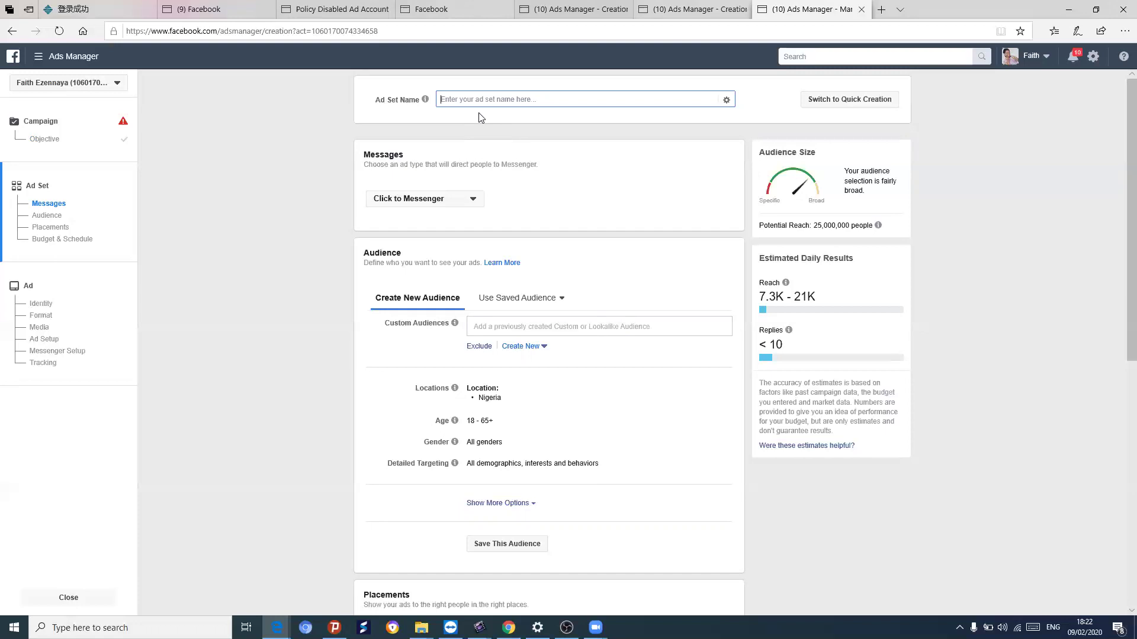
type("tesing")
key("BackSpace")
key("BackSpace")
type("ting ad")
Examine the message ad types available for the ad set, keeping Click to Messenger selected.
left_click(475, 203)
left_click(473, 202)
left_click(474, 202)
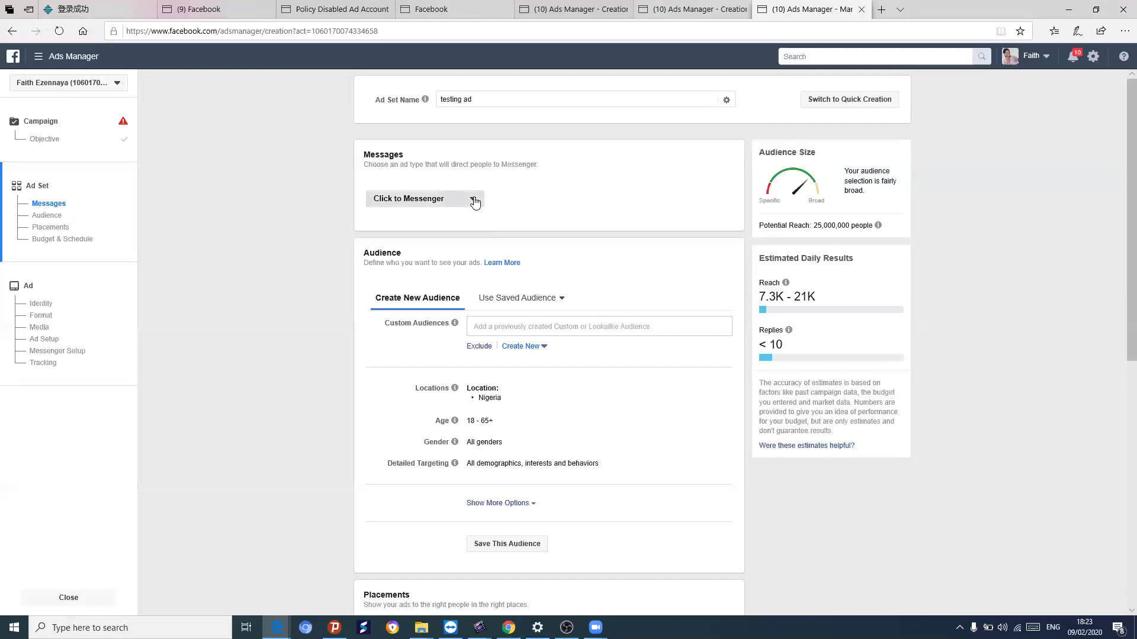
left_click(535, 190)
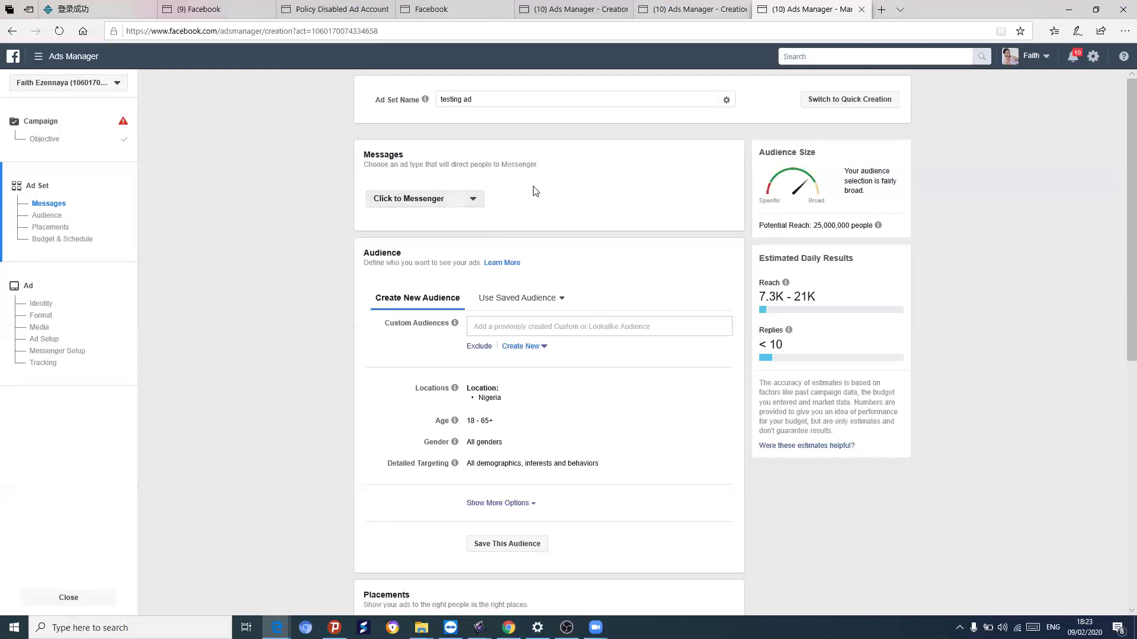
left_click(474, 202)
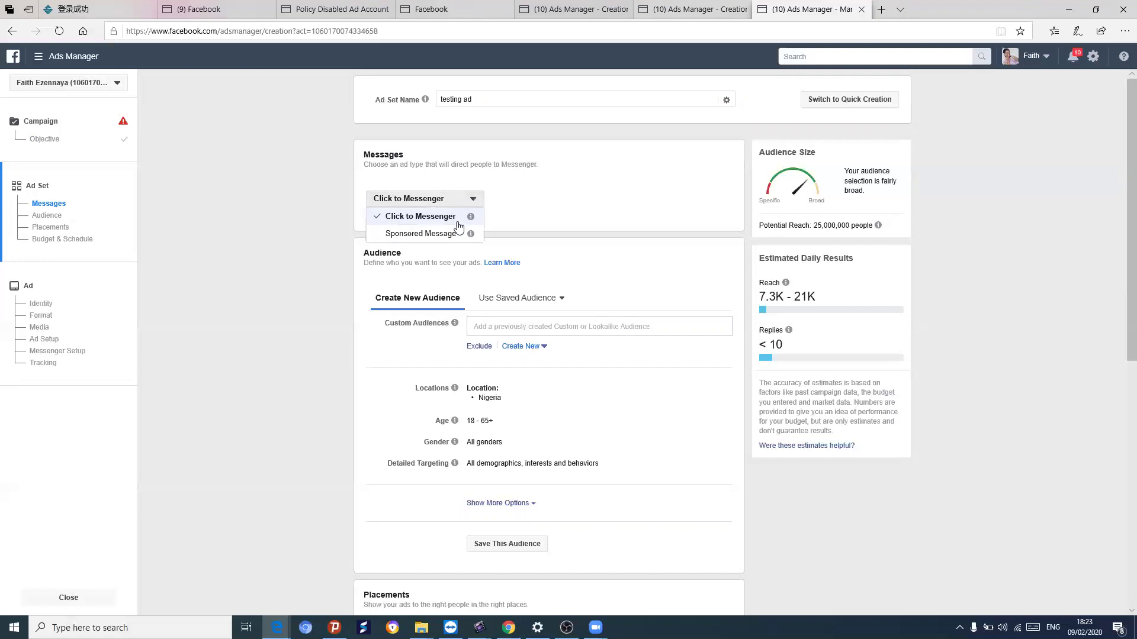
left_click(434, 202)
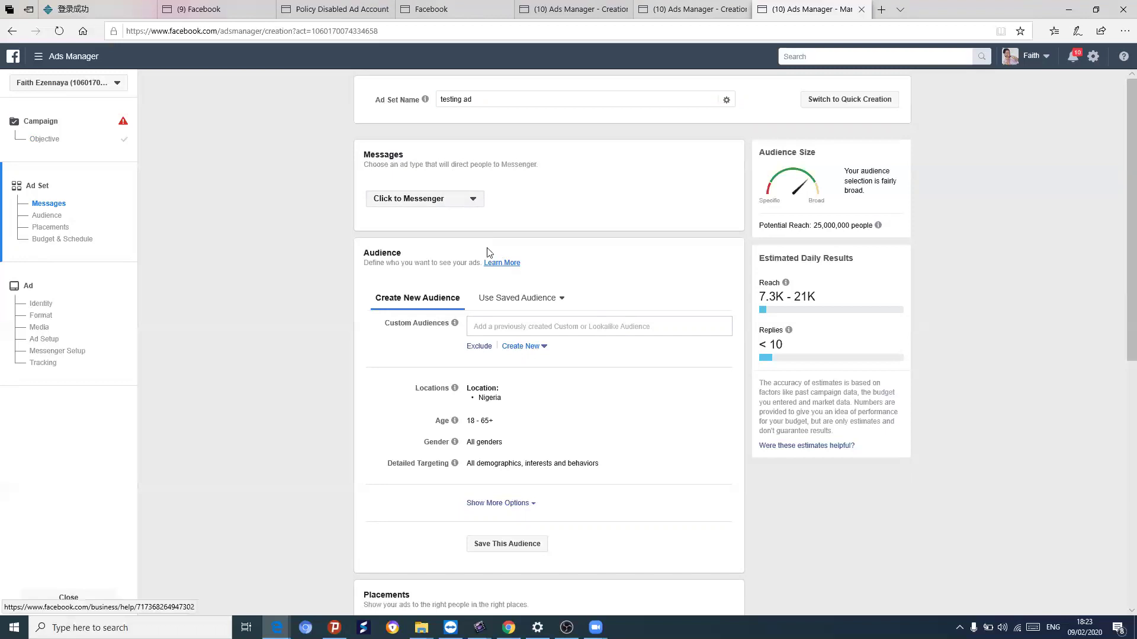
scroll(438, 221, "down", 1)
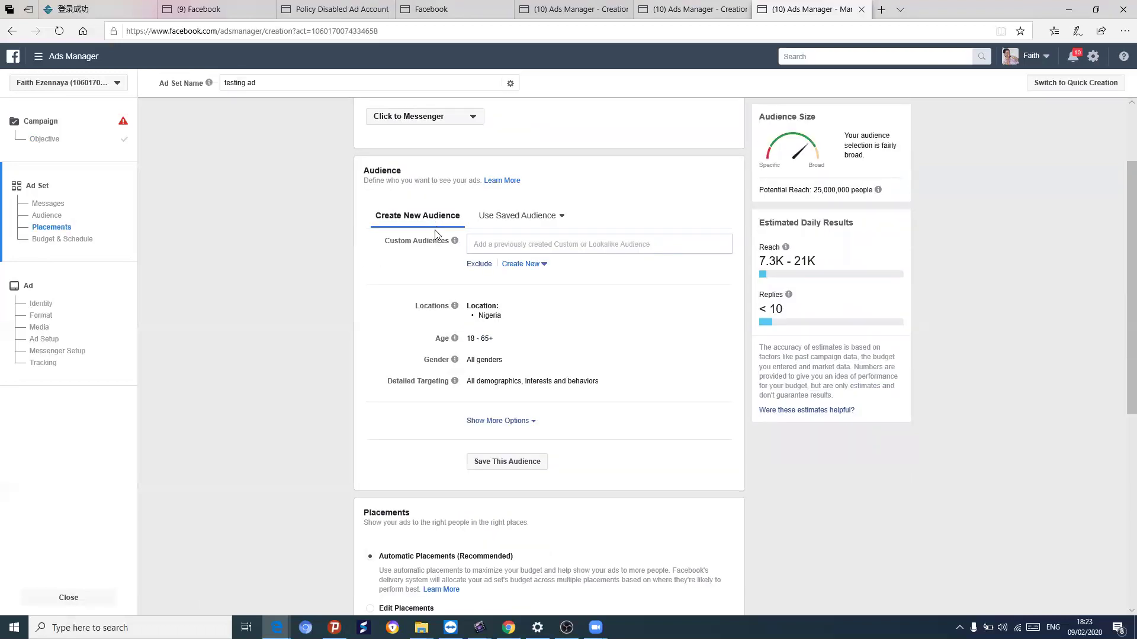
scroll(489, 188, "up", 1)
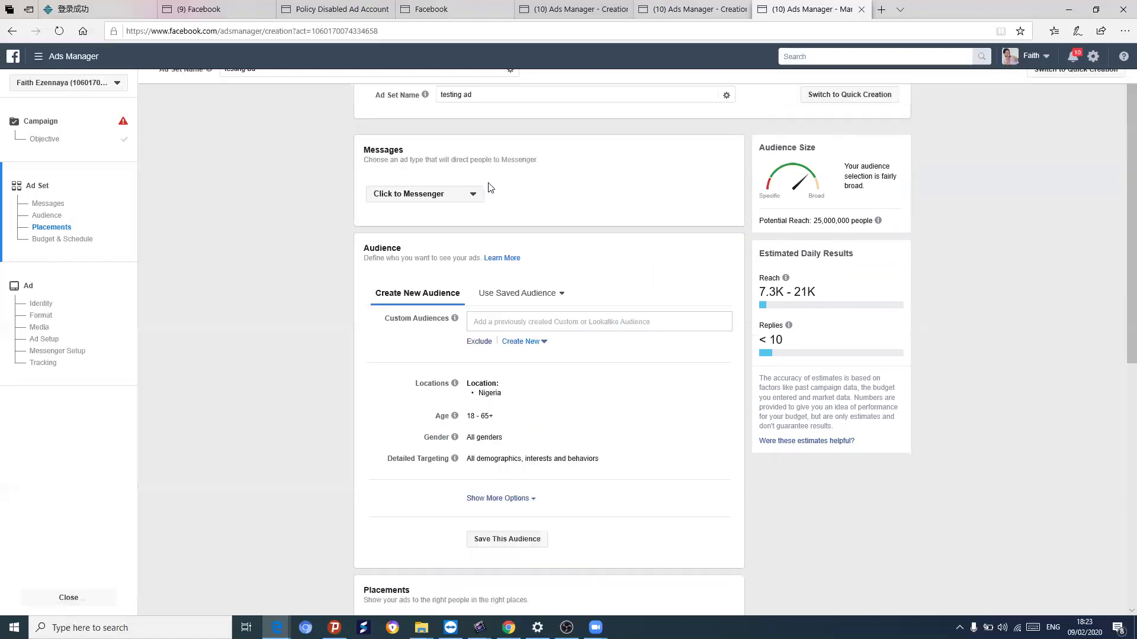
scroll(474, 201, "up", 1)
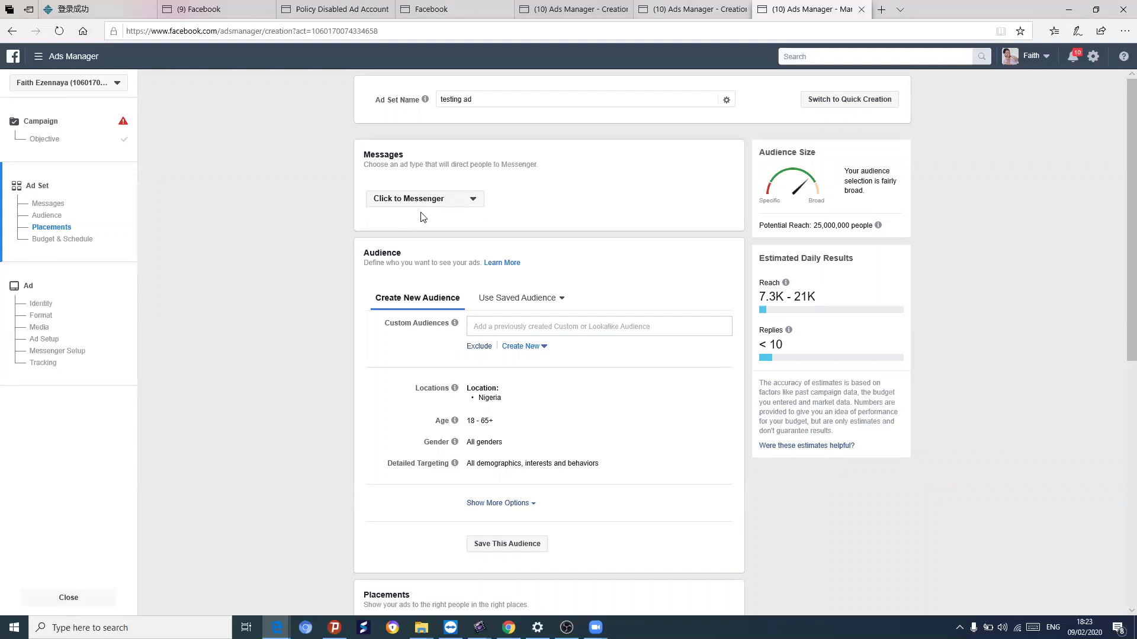
left_click(472, 207)
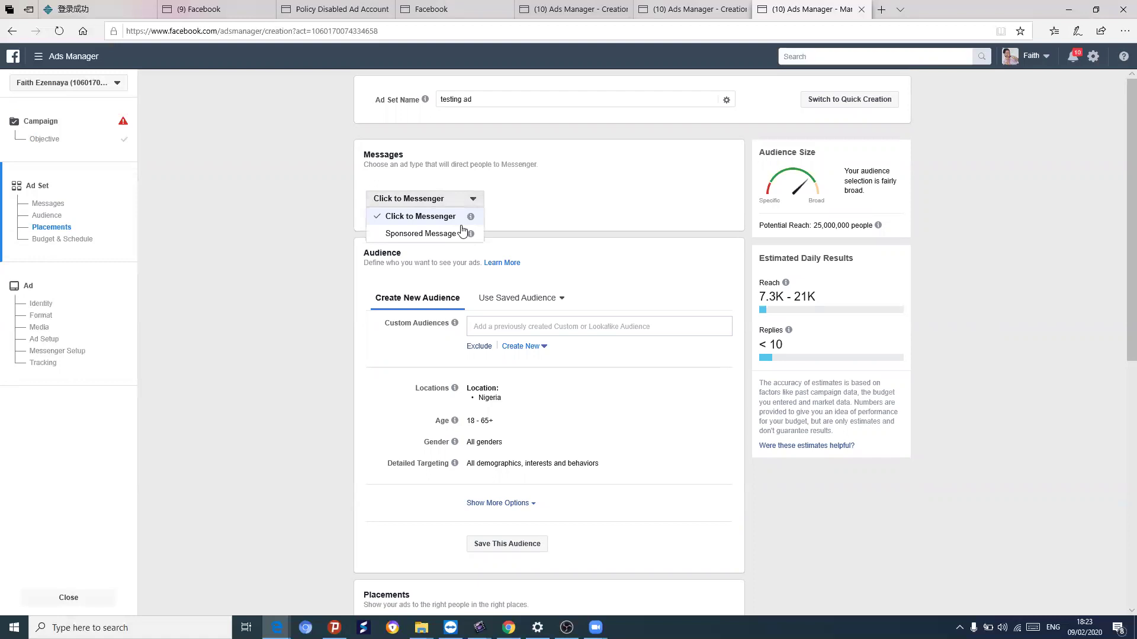
double_click(506, 212)
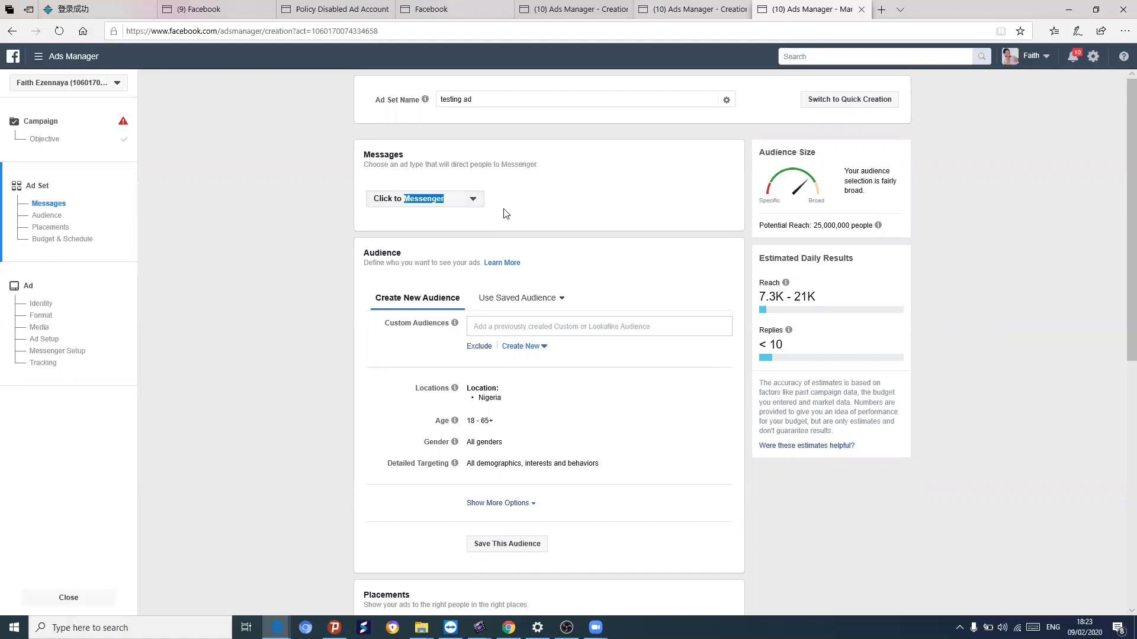
left_click(468, 204)
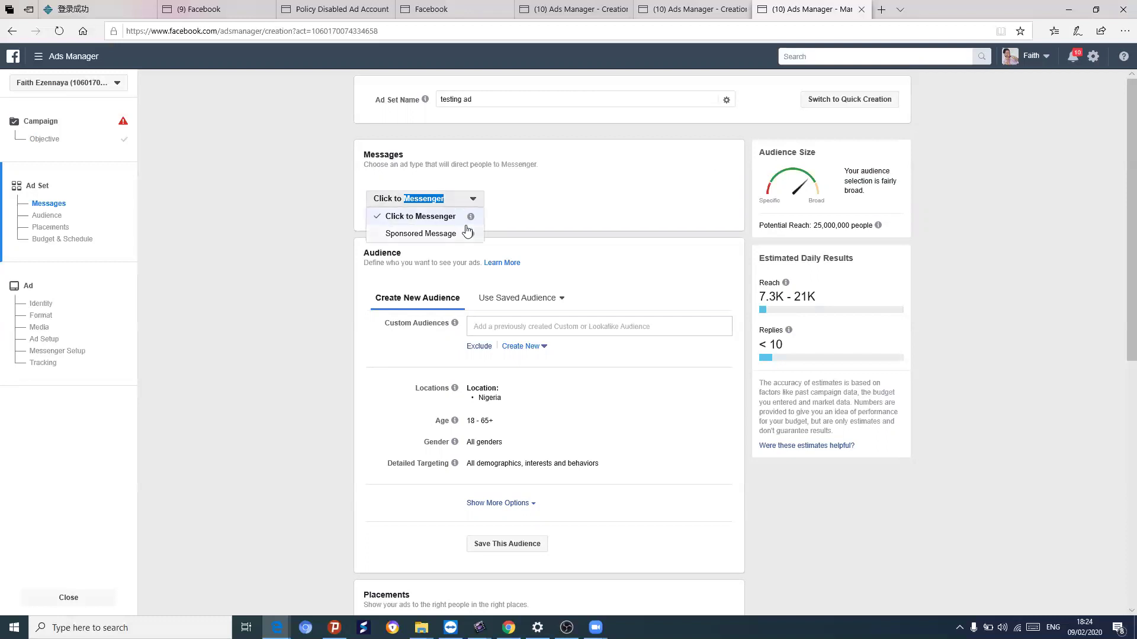
left_click(515, 210)
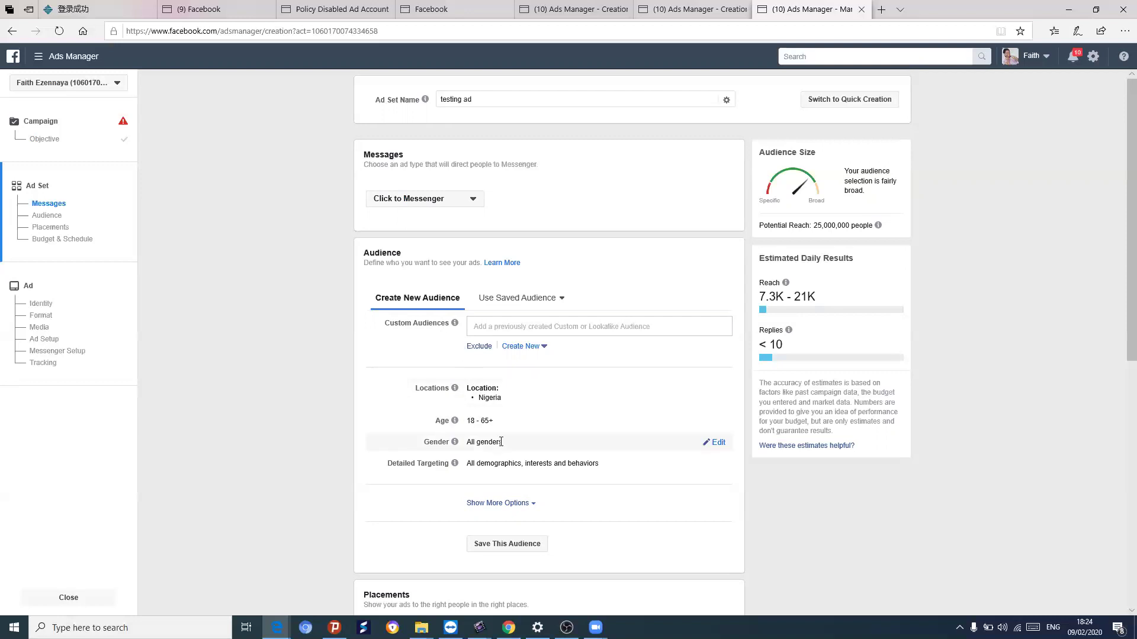
Start a new custom audience from the Instagram business profile source, including people who meet ANY of the criteria.
left_click(535, 348)
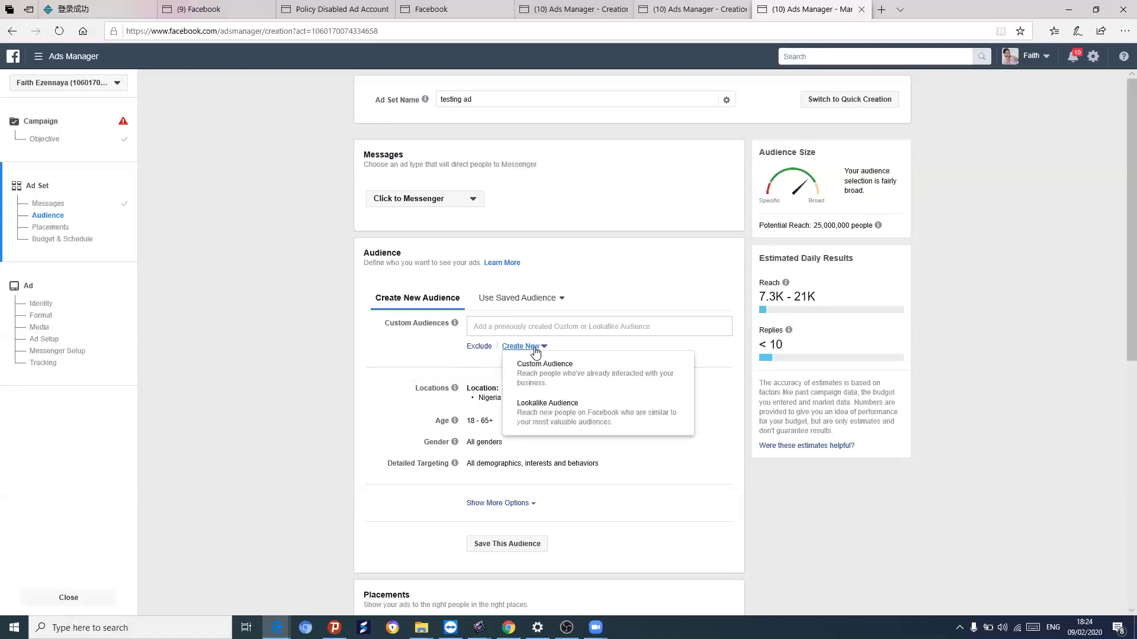
left_click(555, 385)
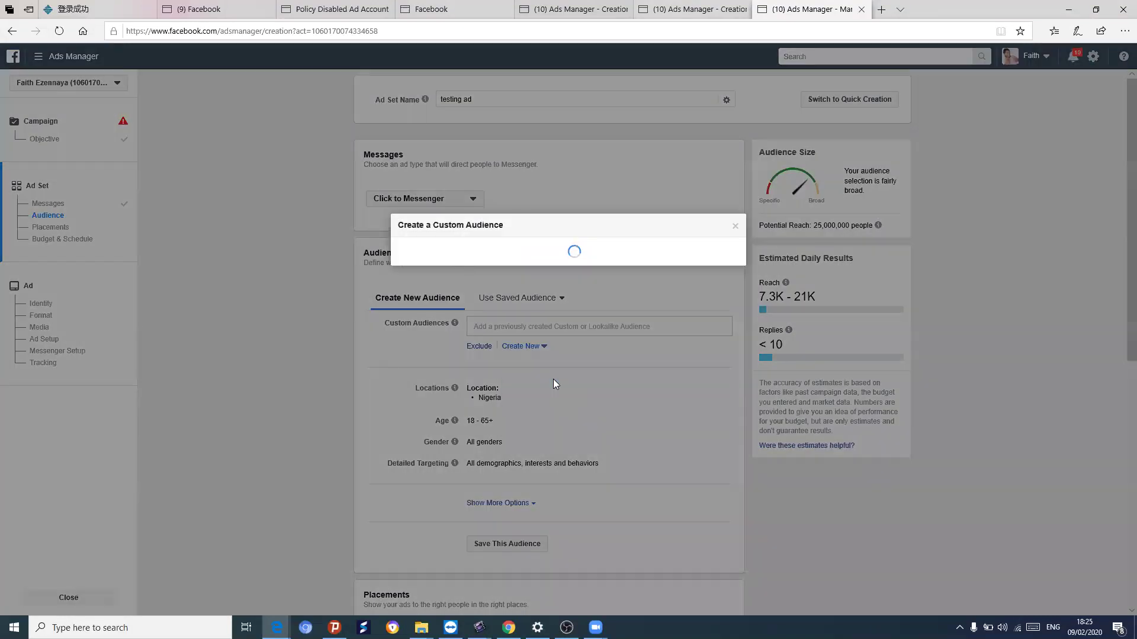
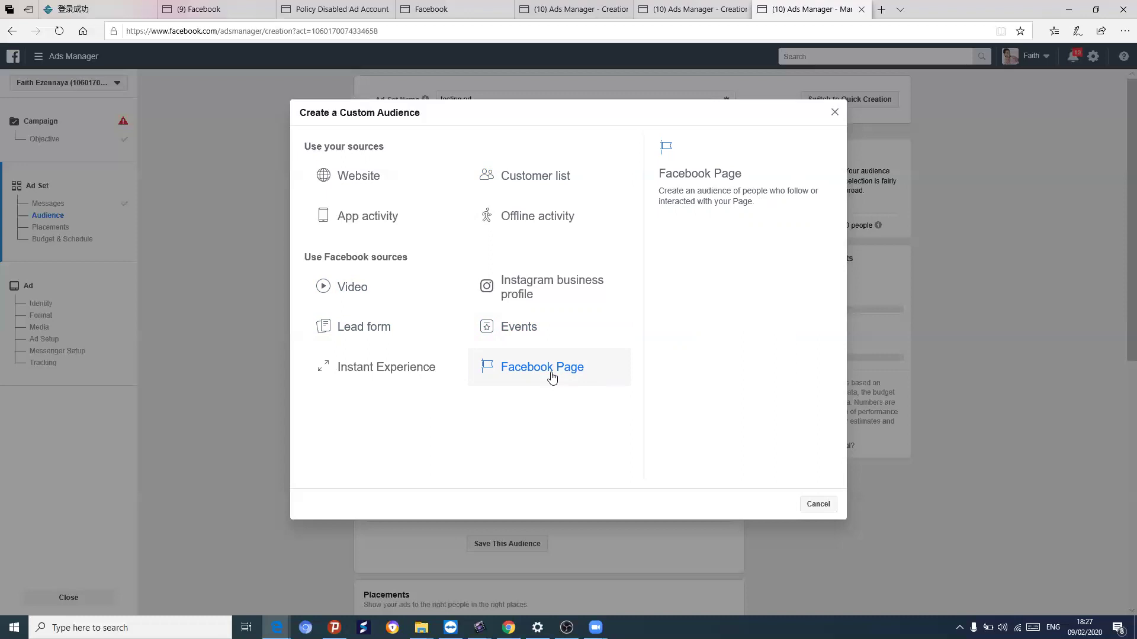
left_click(562, 298)
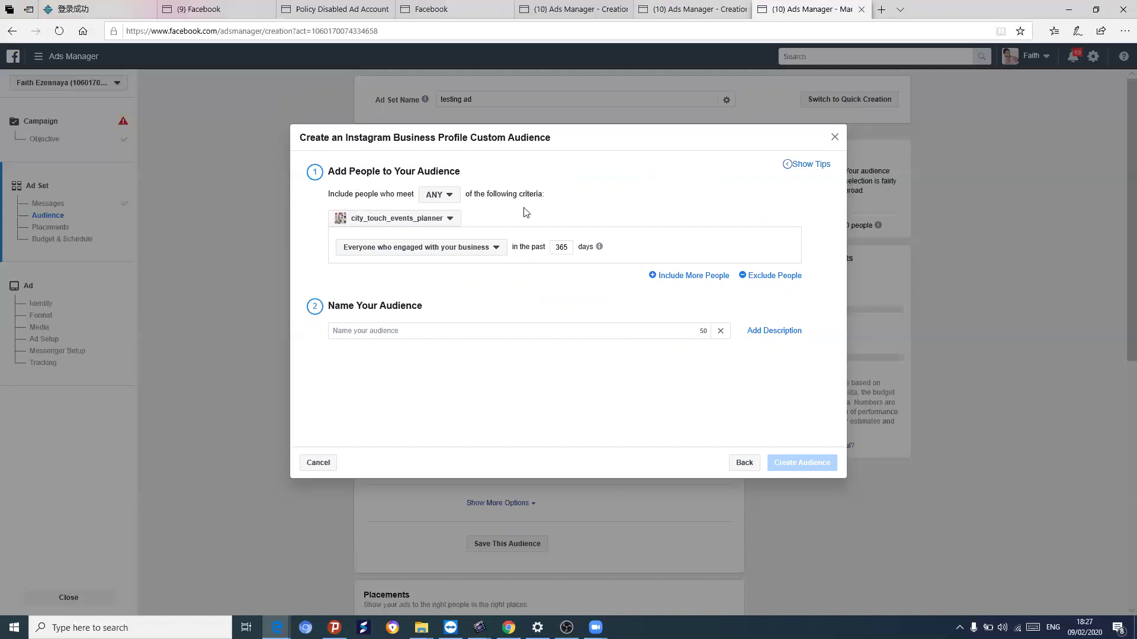
left_click(443, 195)
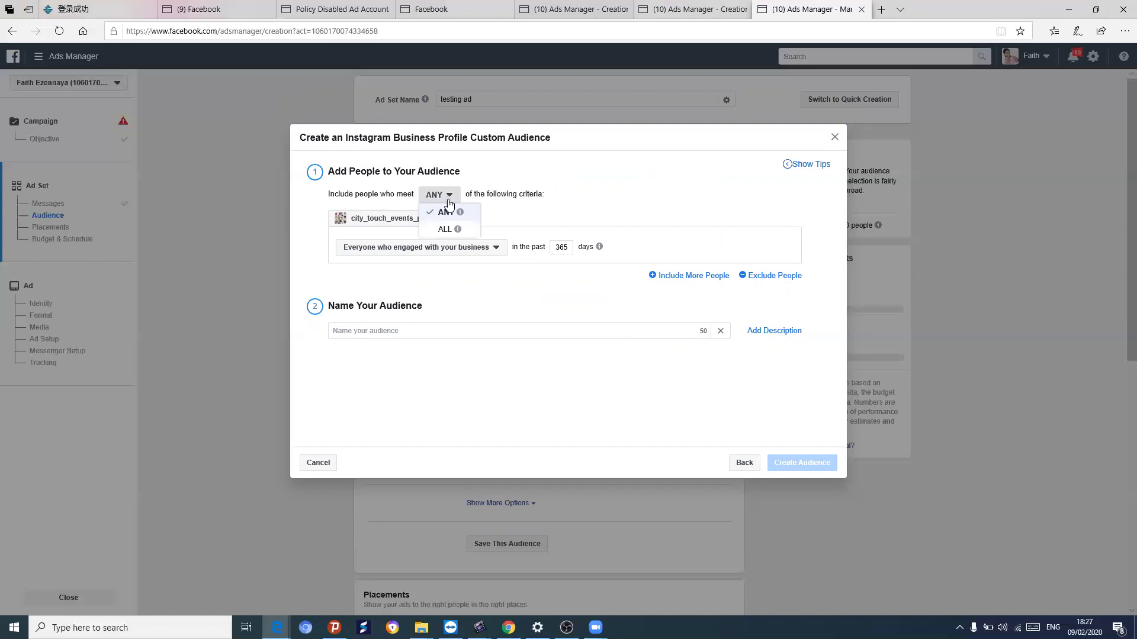
left_click(443, 212)
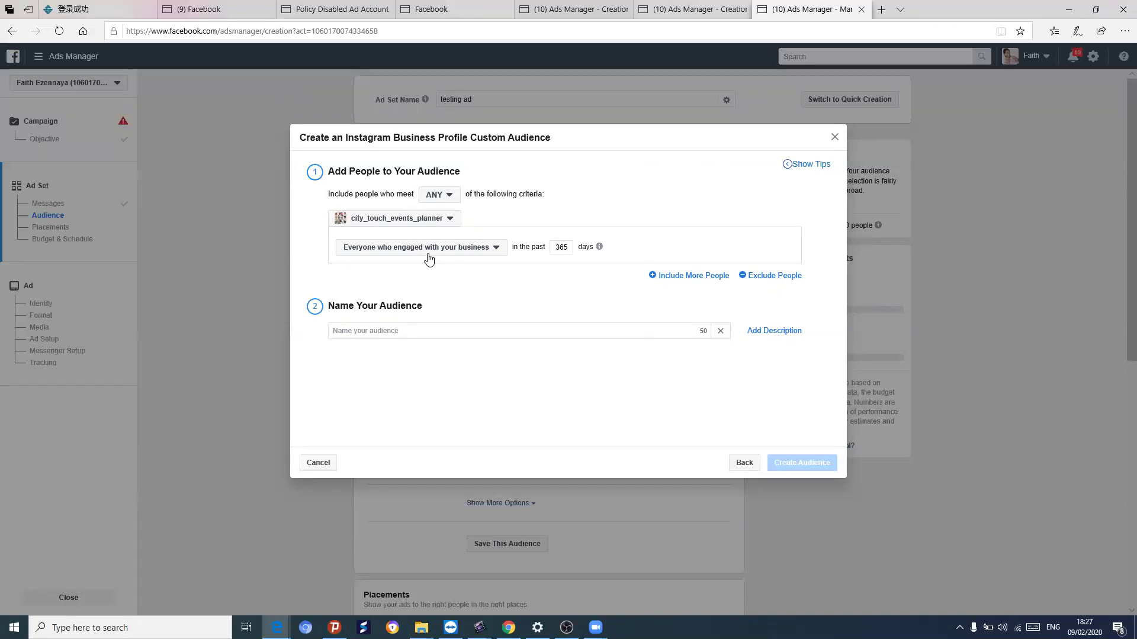
Set the audience criterion to People who saved any post or ad, in the past 11 days.
left_click(496, 249)
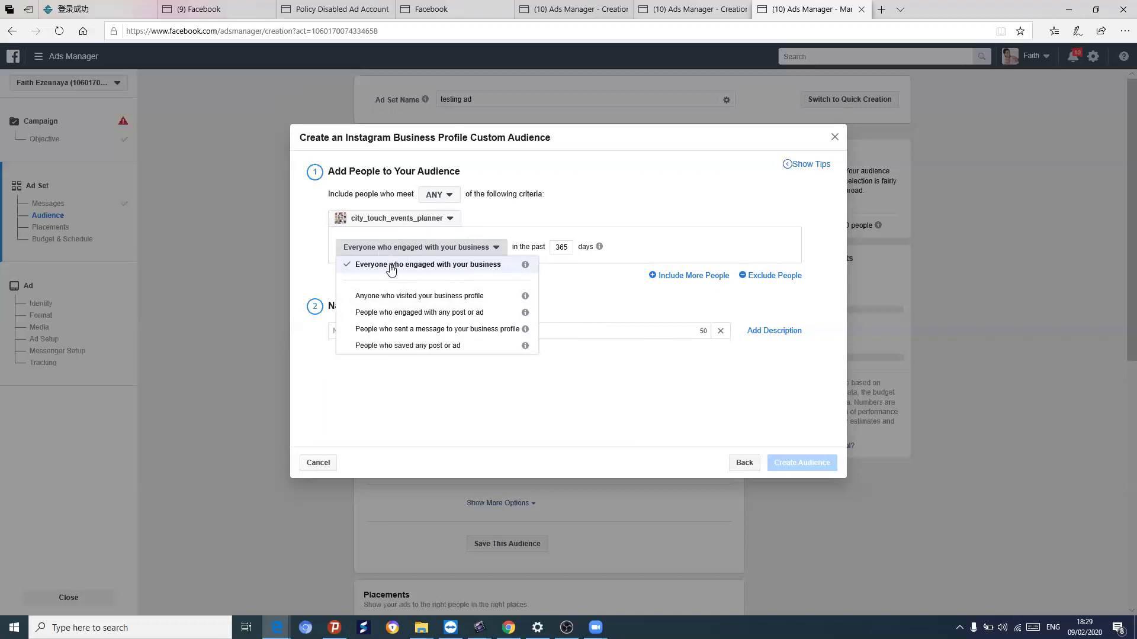
left_click(402, 345)
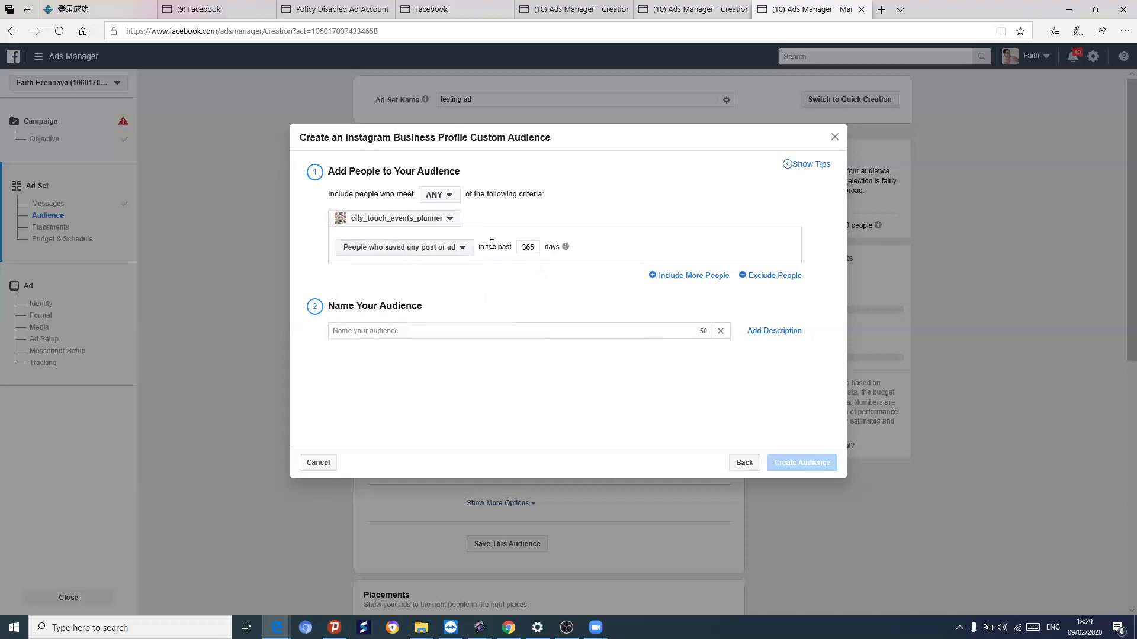
double_click(531, 248)
type("30")
key("BackSpace")
key("BackSpace")
type("1")
Change the custom audience criterion to Anyone who visited your business profile, after trying People who engaged with any post or ad.
left_click(463, 253)
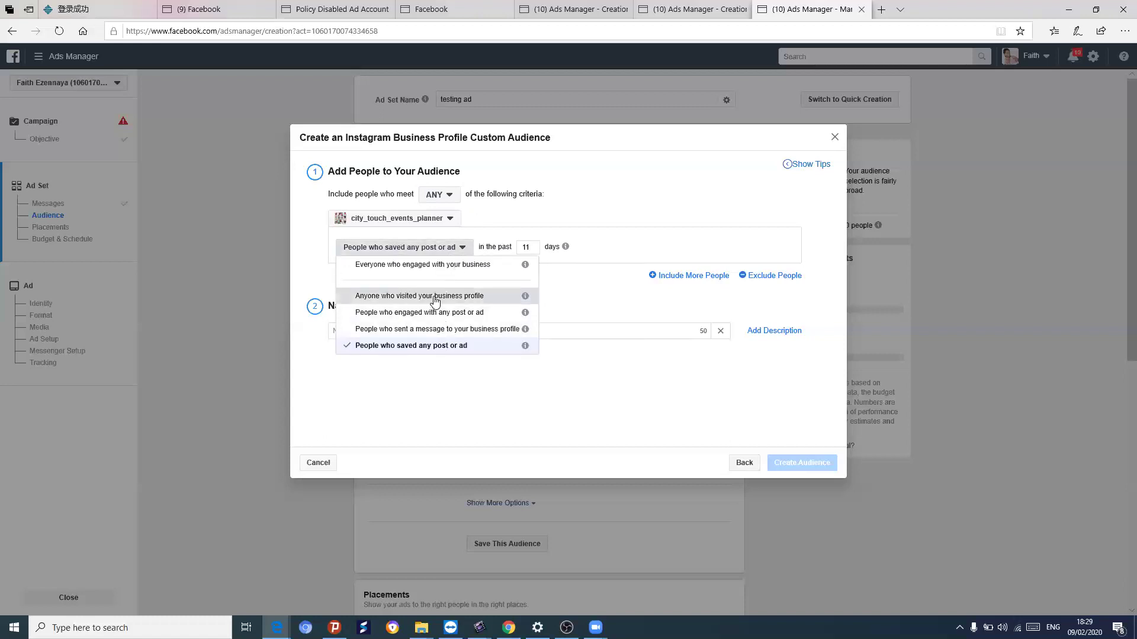
left_click(435, 296)
left_click(489, 252)
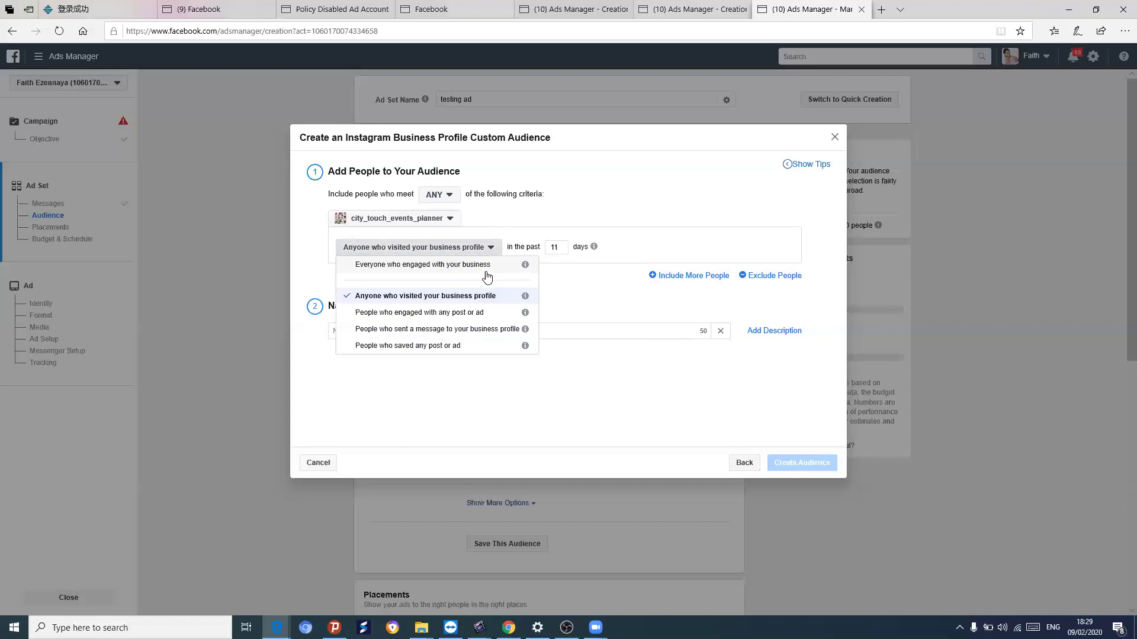
left_click_drag(474, 314, 487, 256)
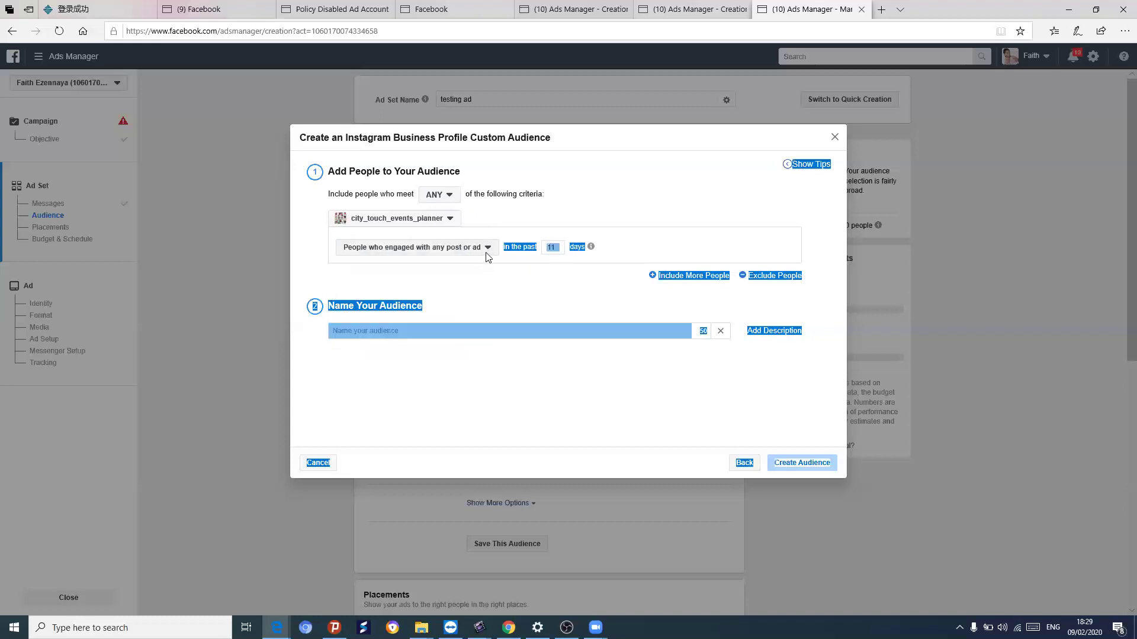
left_click(487, 254)
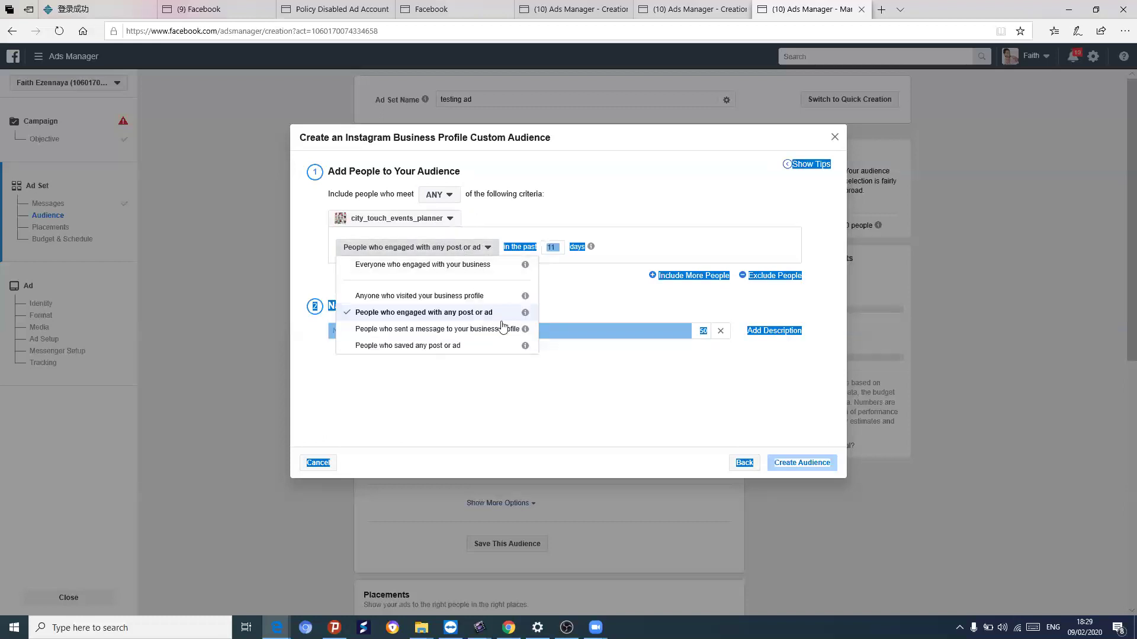
left_click(481, 296)
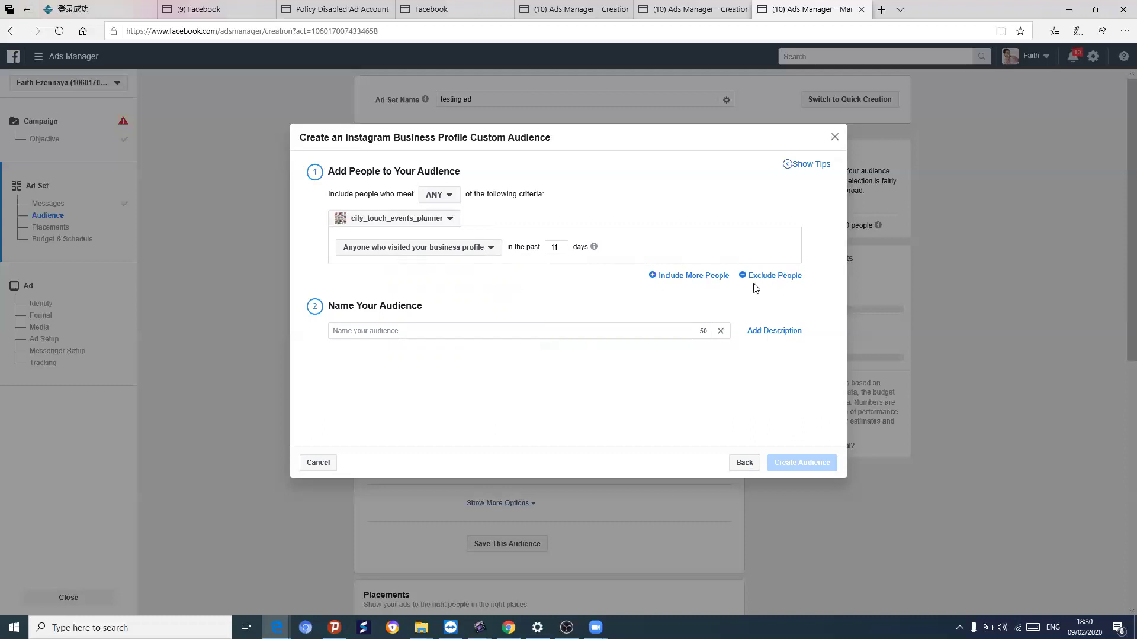
Examine the Instagram accounts available as the audience source and close the custom audience setup without creating it.
left_click(450, 220)
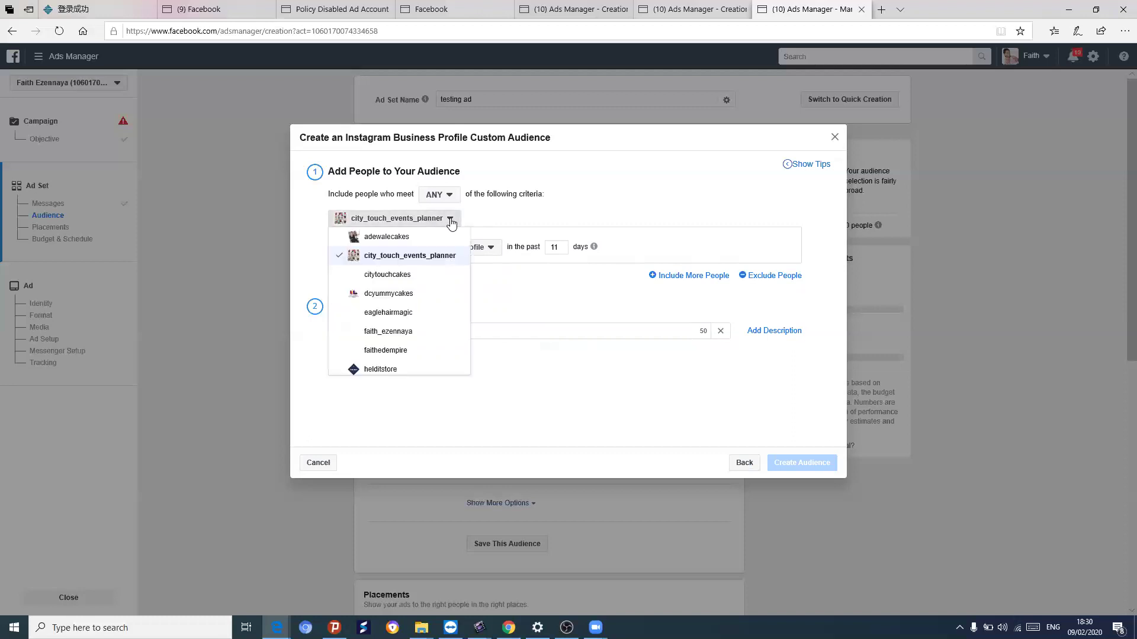
scroll(368, 333, "down", 3)
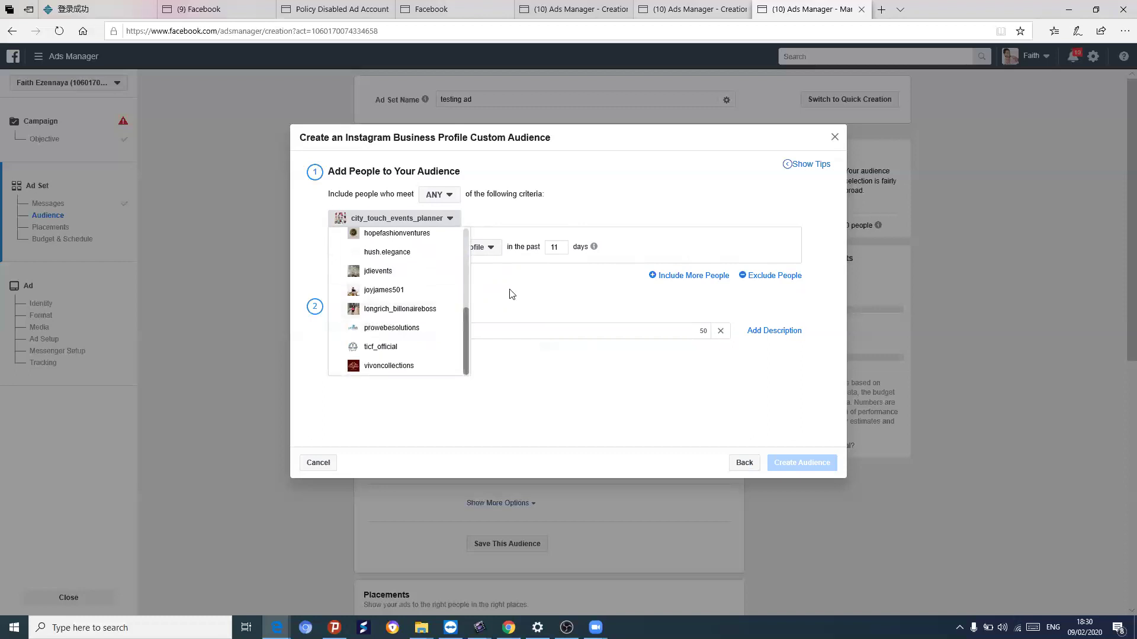
left_click(484, 271)
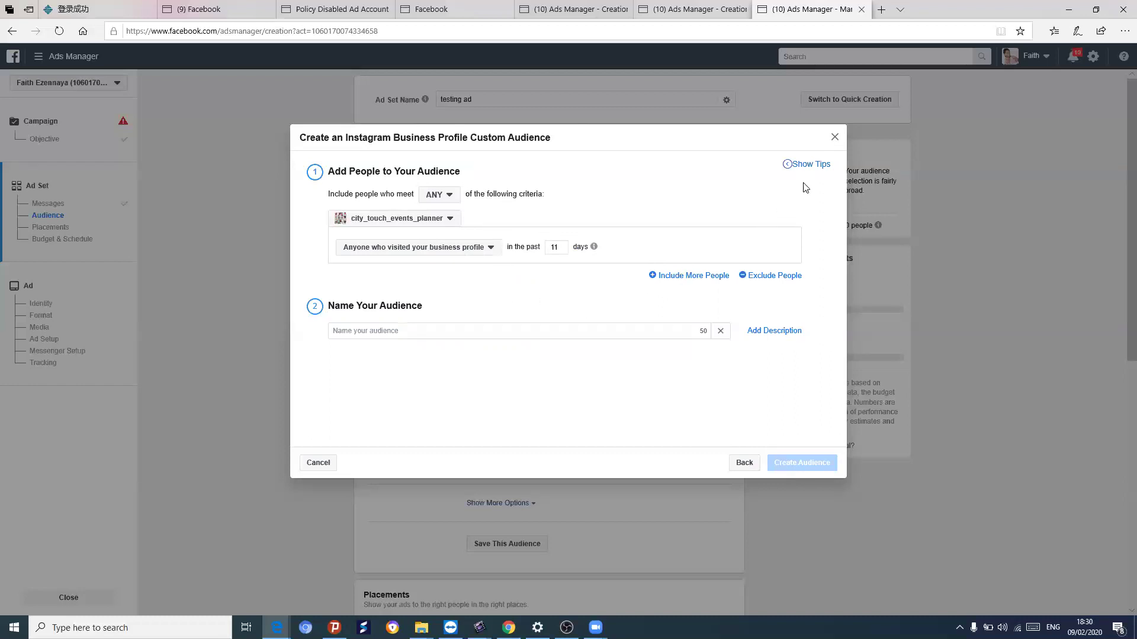
left_click(835, 138)
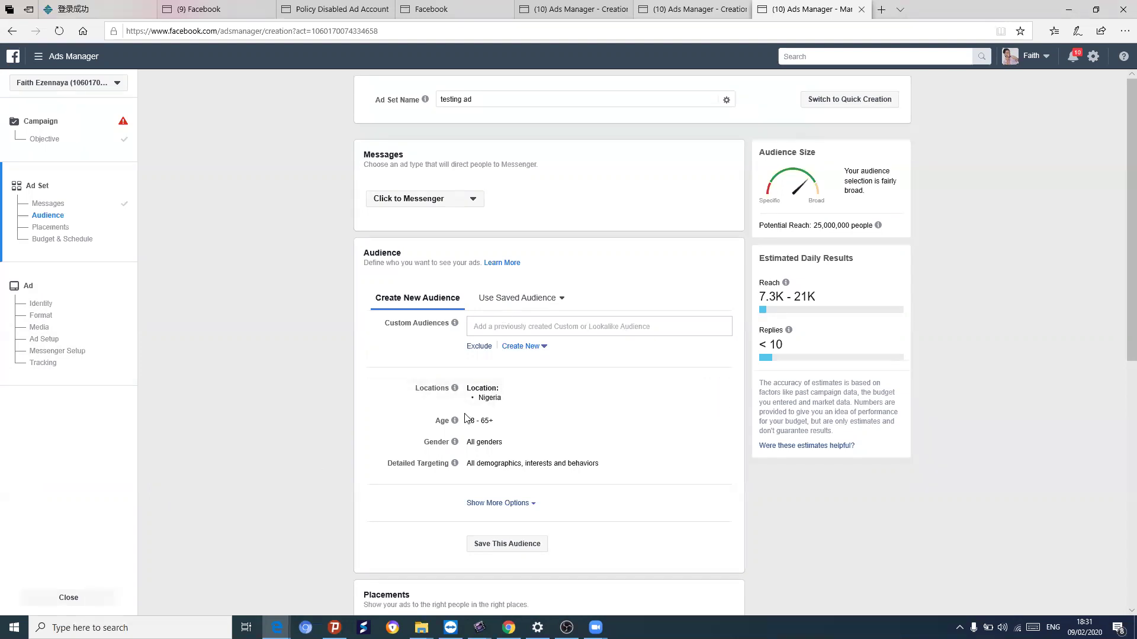
Open the ad set's audience locations for editing, search for "egbada" and clear the search.
scroll(465, 418, "down", 1)
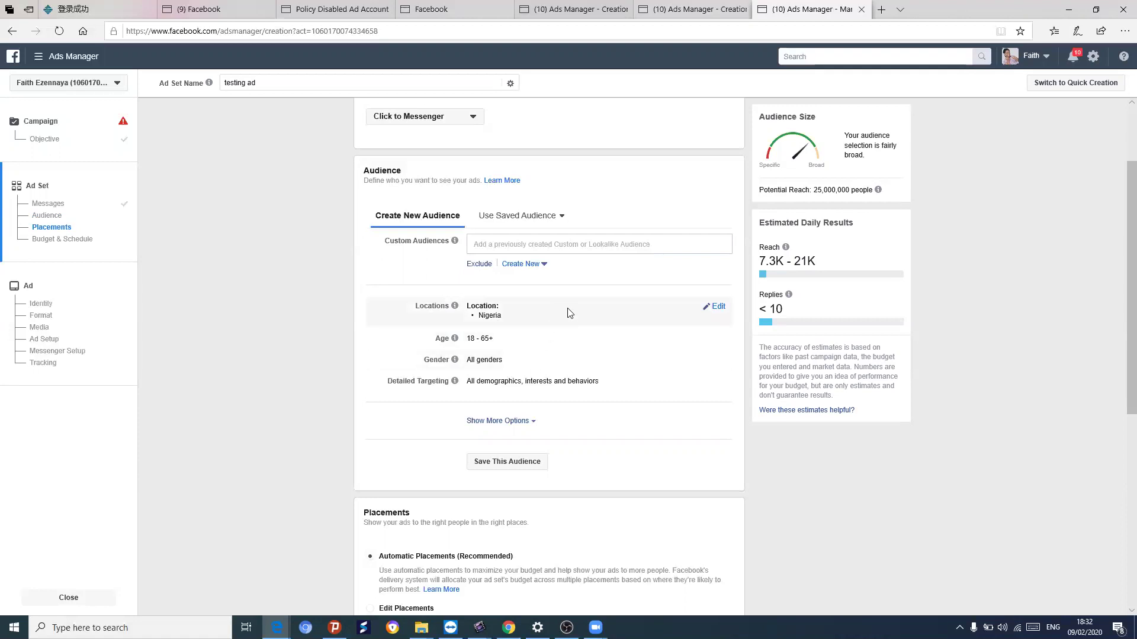
left_click(713, 309)
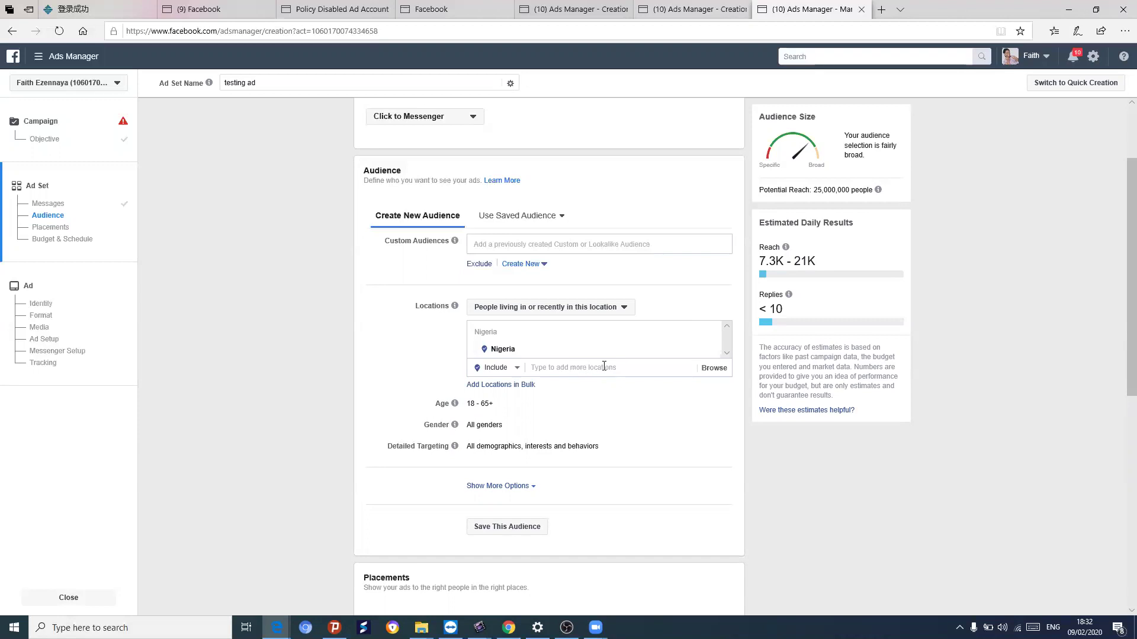
left_click(602, 365)
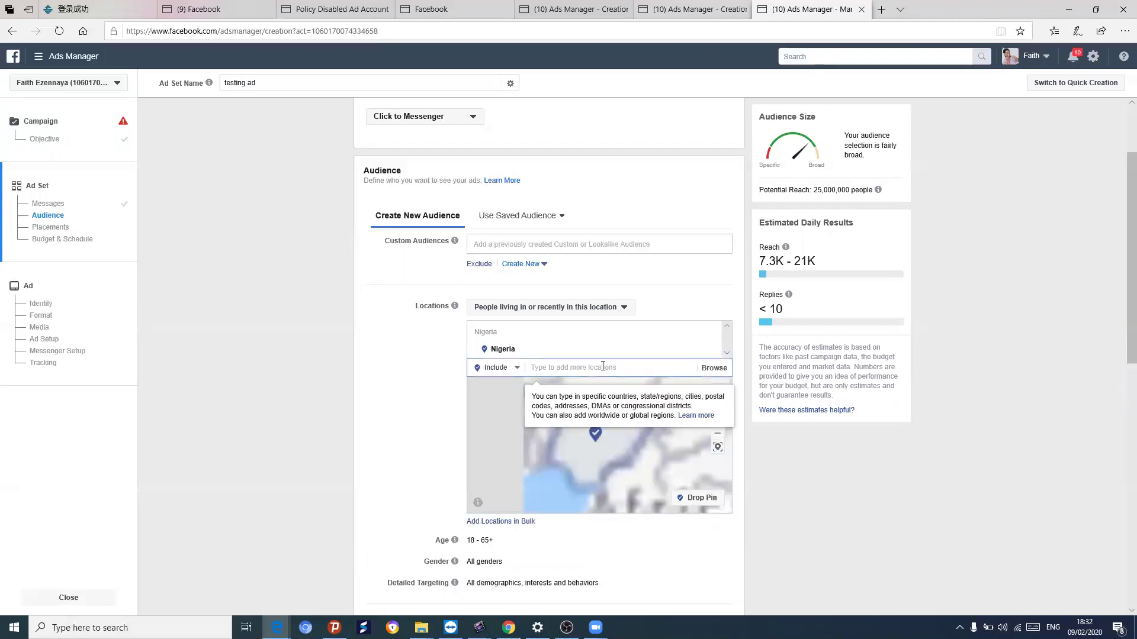
type("egbada")
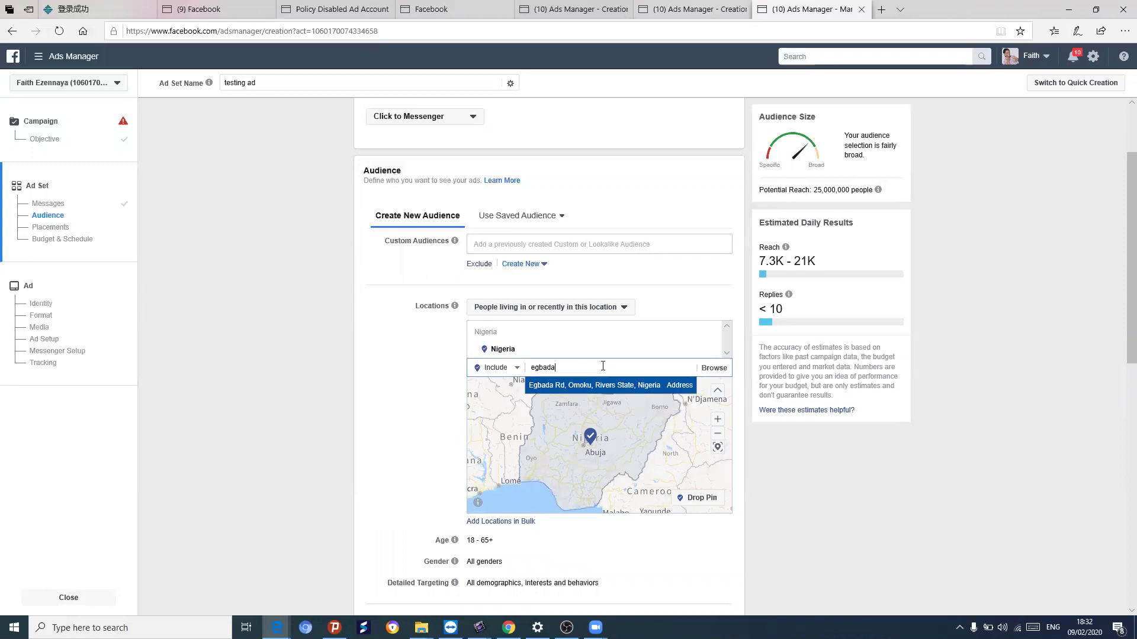
key("BackSpace")
key("BackSpace")
key("BackSpace")
key("BackSpace")
key("BackSpace")
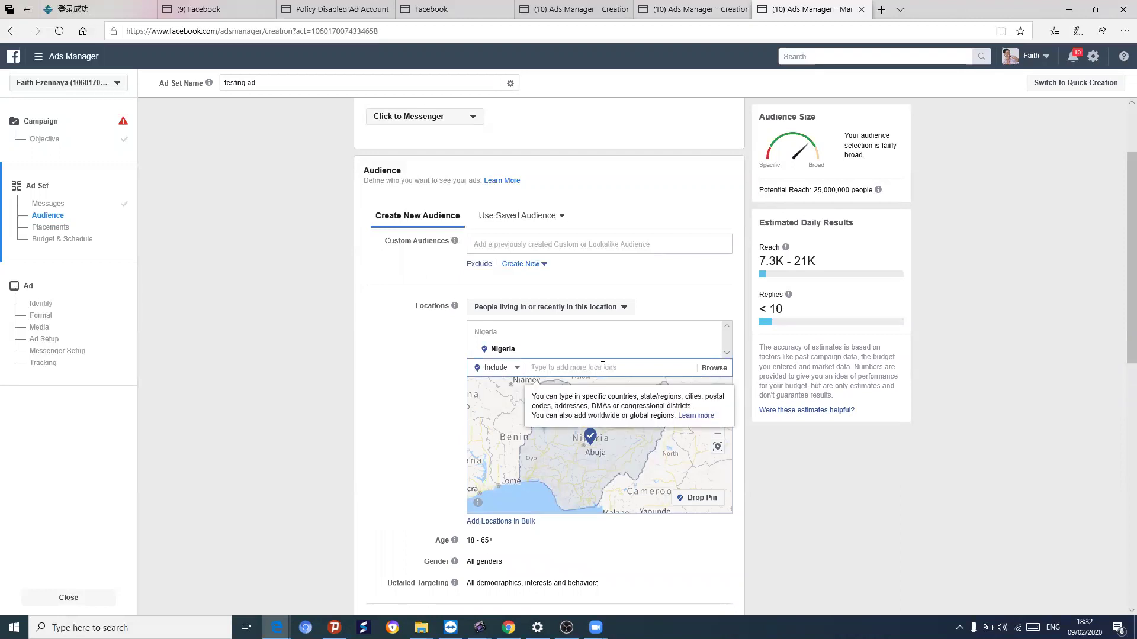
Set the audience location to the city Lekki, Lagos, Lagos State, Nigeria.
type("leeki")
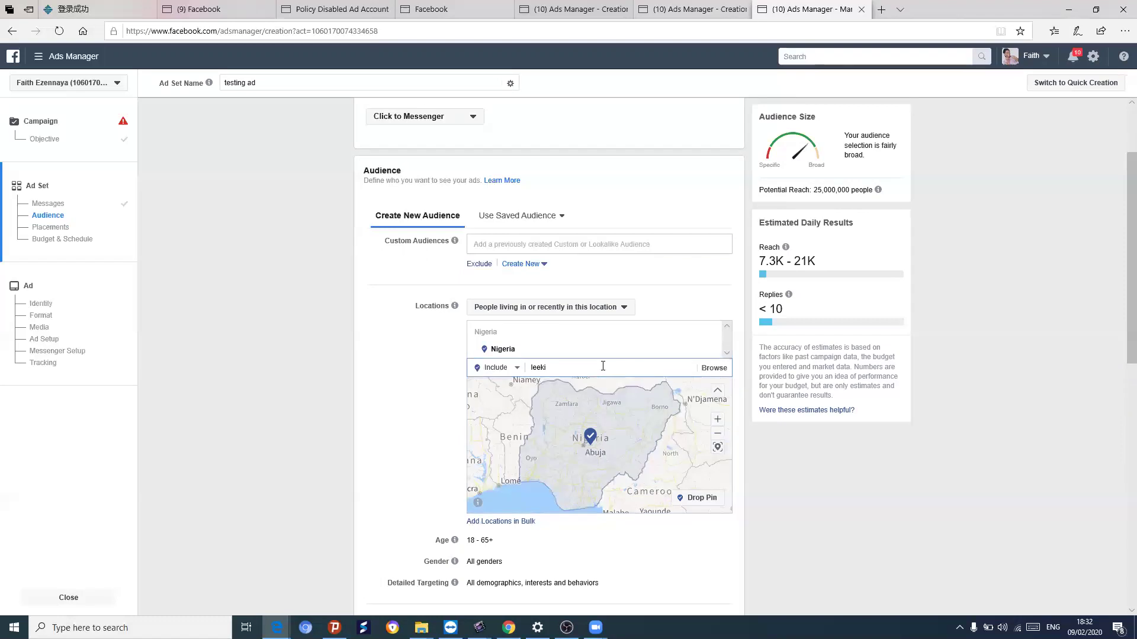
key("BackSpace")
key("BackSpace")
key("BackSpace")
type("kki")
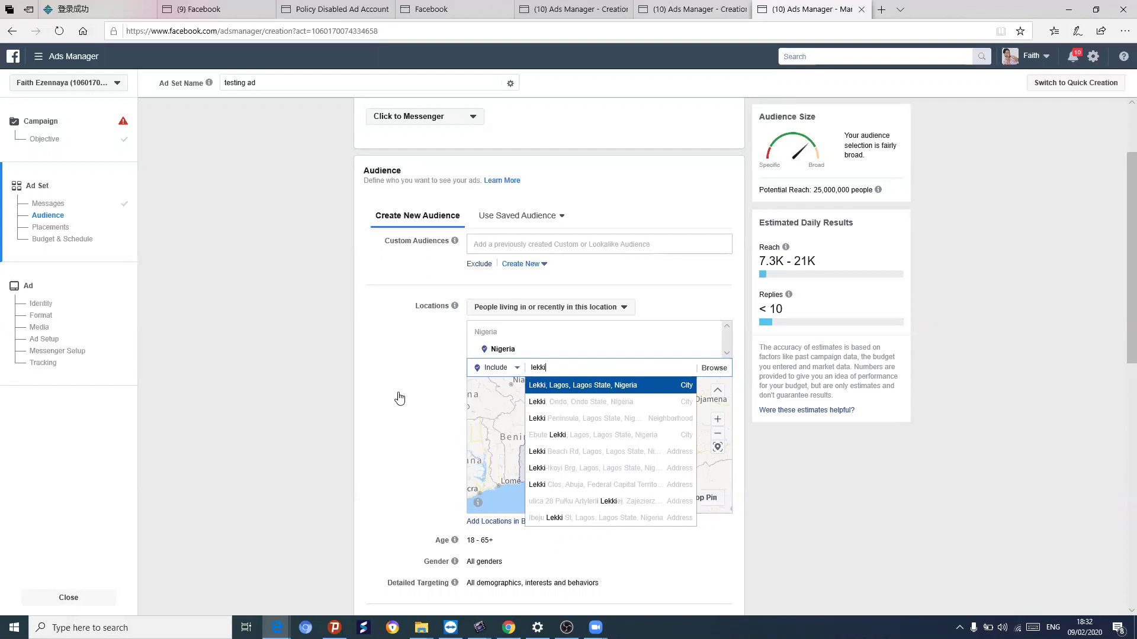
key("Return")
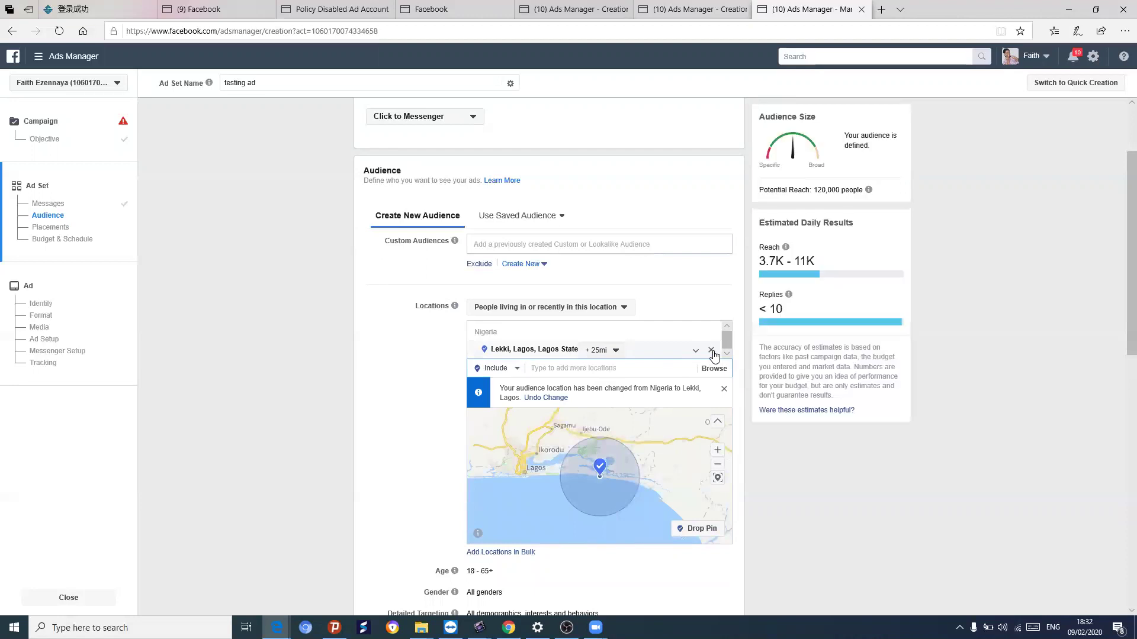
Remove Lekki from the audience locations and add the country Nigeria instead.
key("BackSpace")
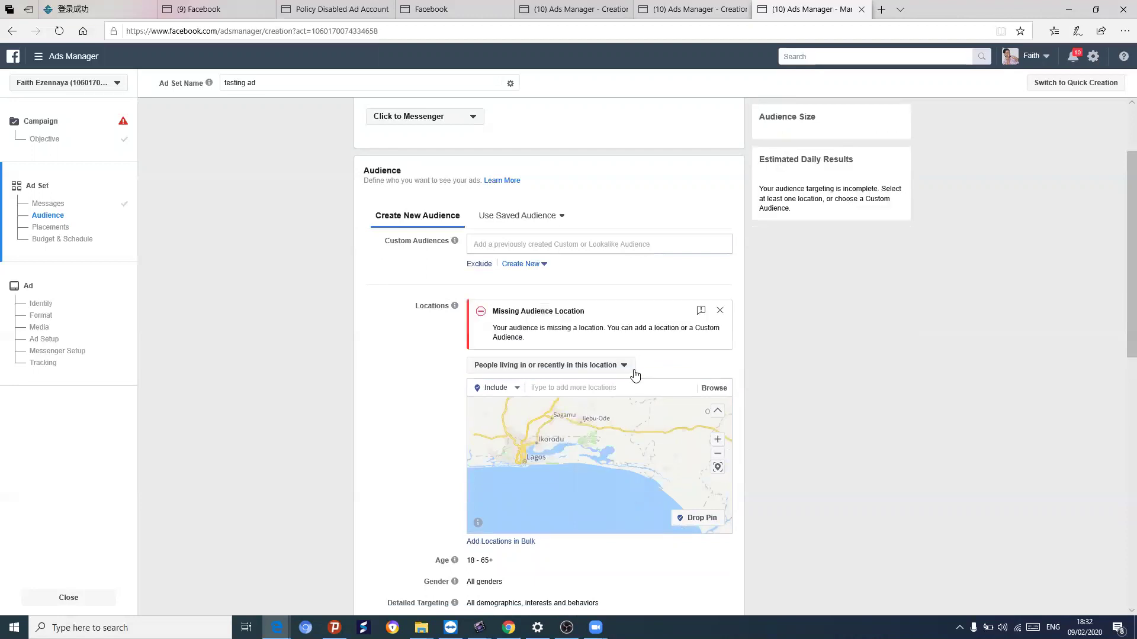
left_click(585, 389)
type("nih")
type("geria")
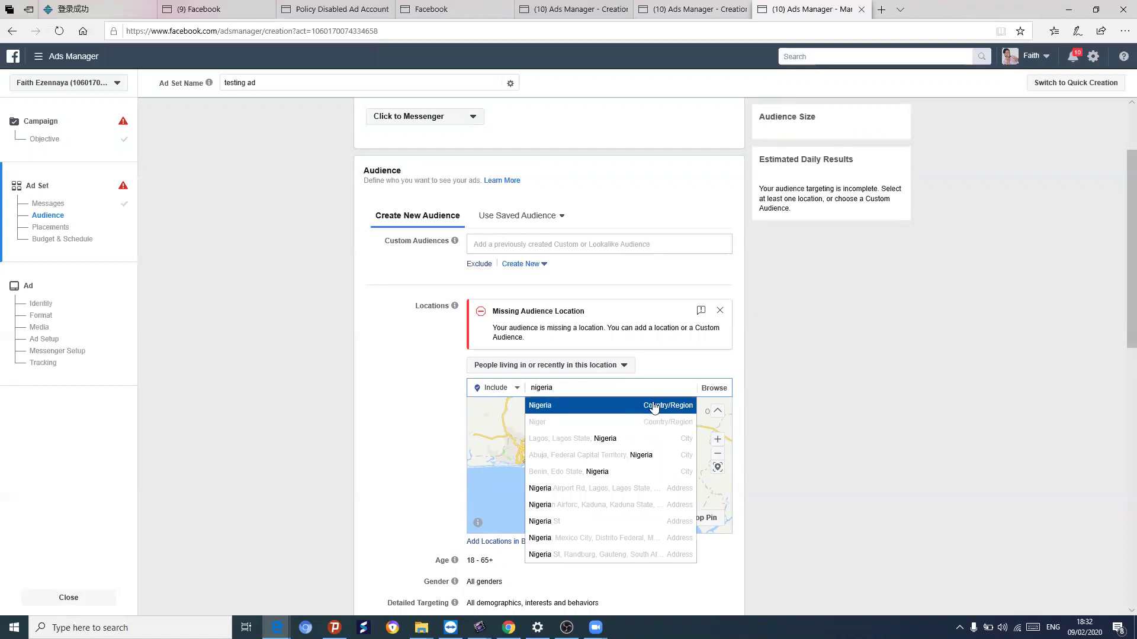
left_click(654, 404)
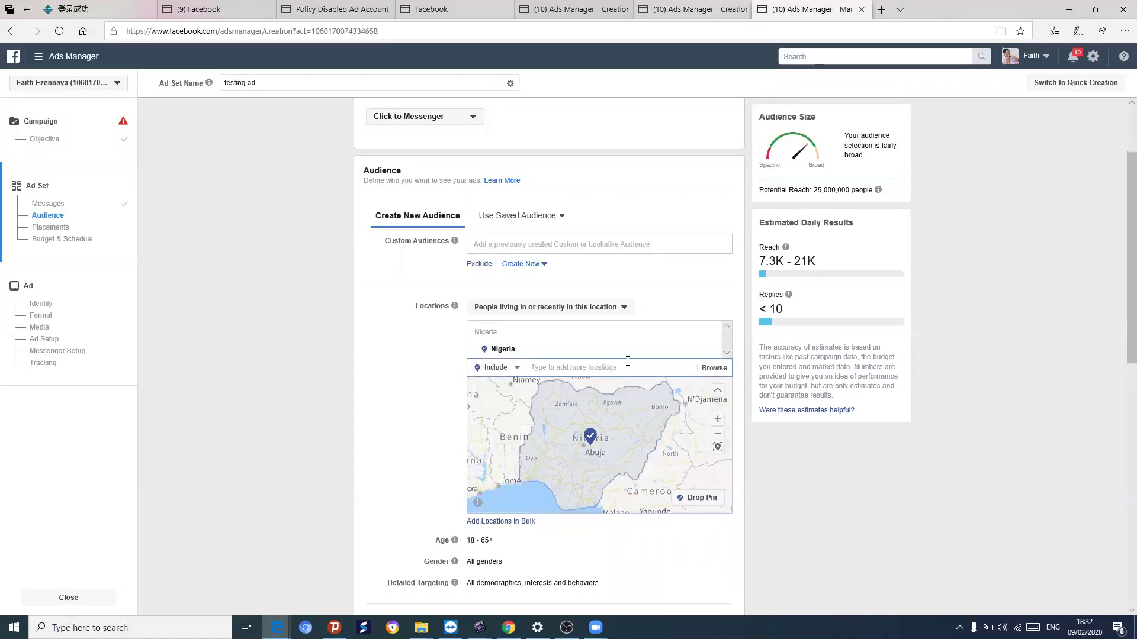
Examine the area options for the Nigeria location, search for the location "lgoo" and inspect the location map.
left_click(696, 352)
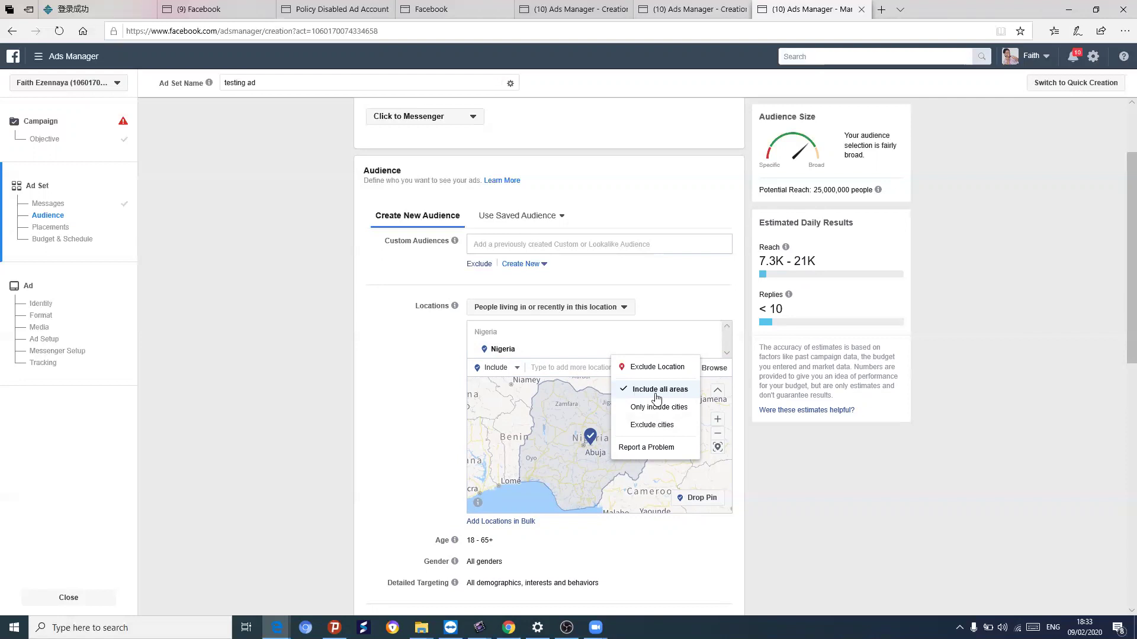
left_click(579, 366)
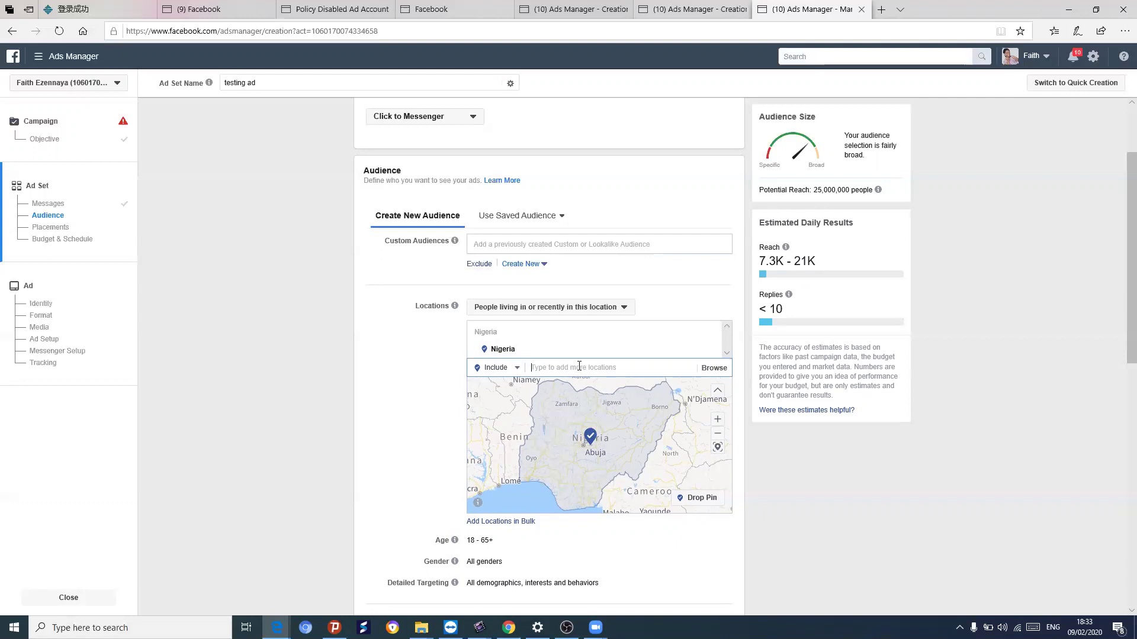
type("lga")
key("Return")
type("l")
type("goo")
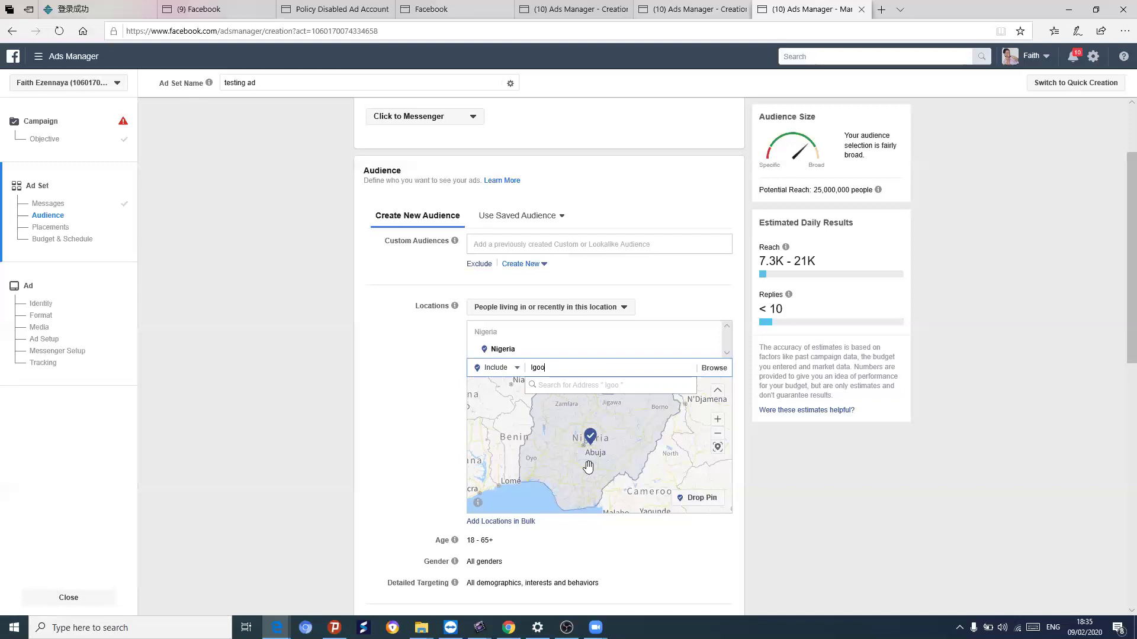
scroll(508, 498, "down", 1)
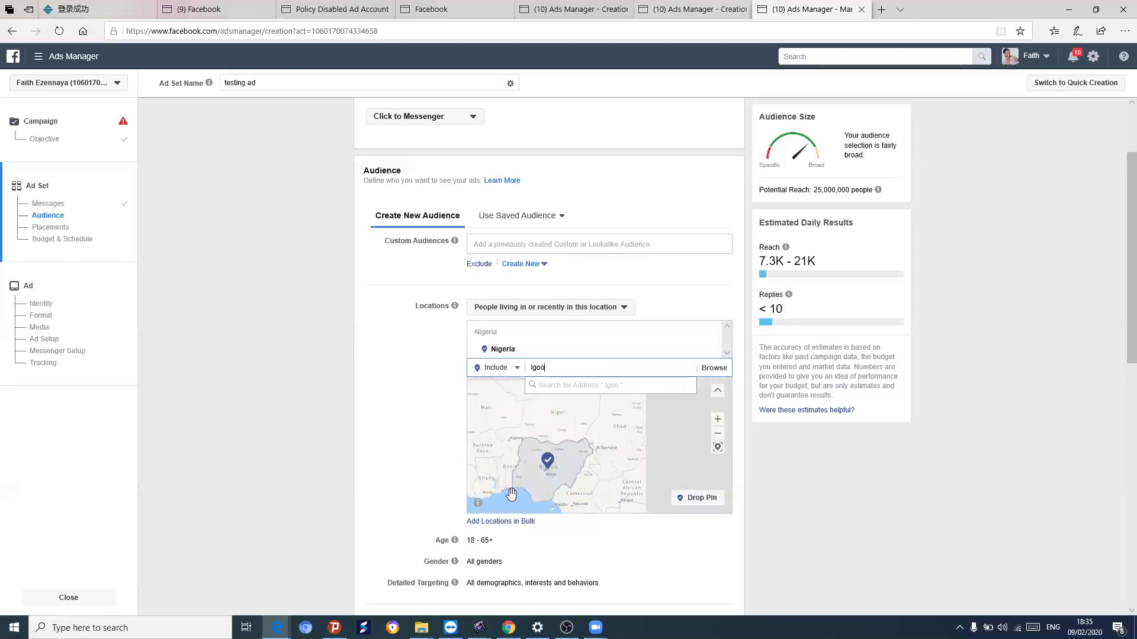
scroll(511, 494, "up", 1)
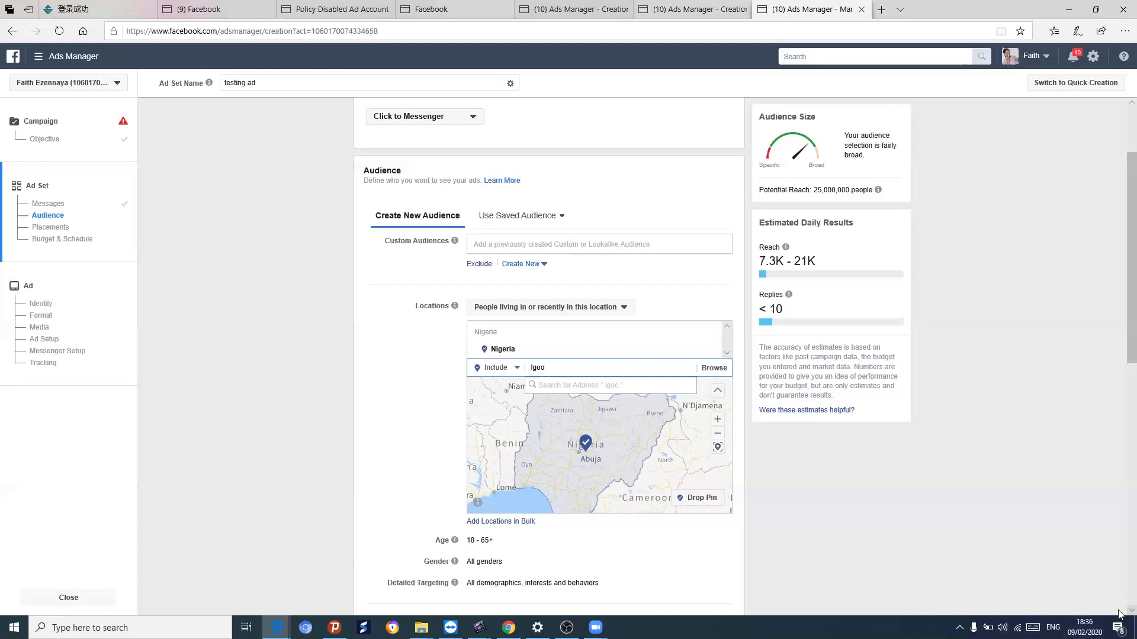
Open the audience age range for editing and examine the minimum and maximum age choices, keeping 18 to 65+.
scroll(1122, 613, "down", 2)
left_click(481, 344)
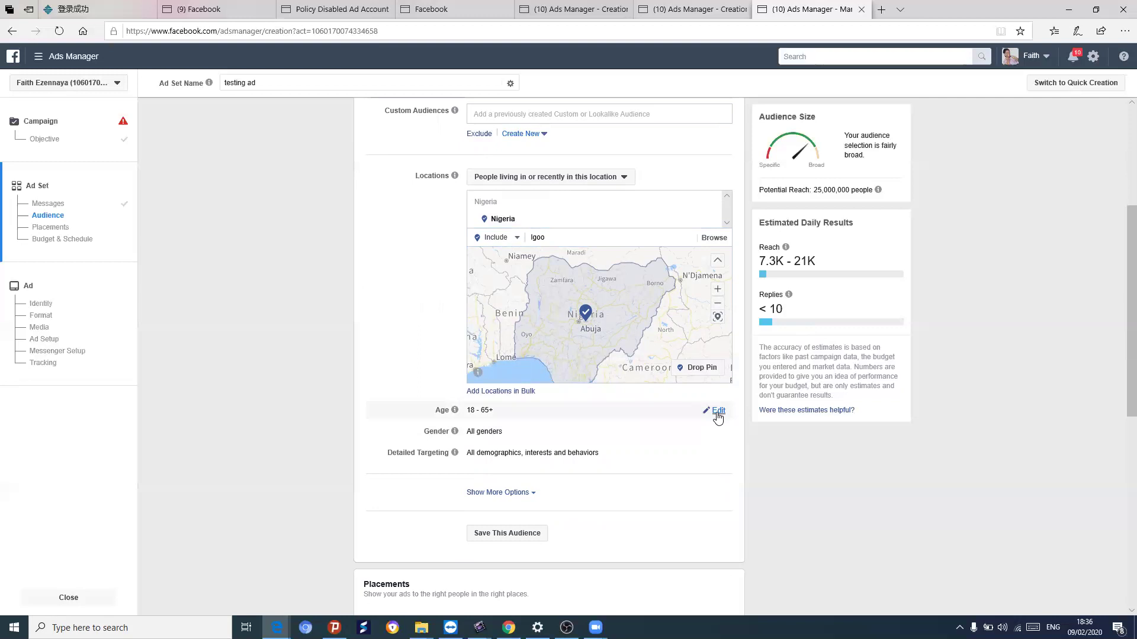
left_click(717, 414)
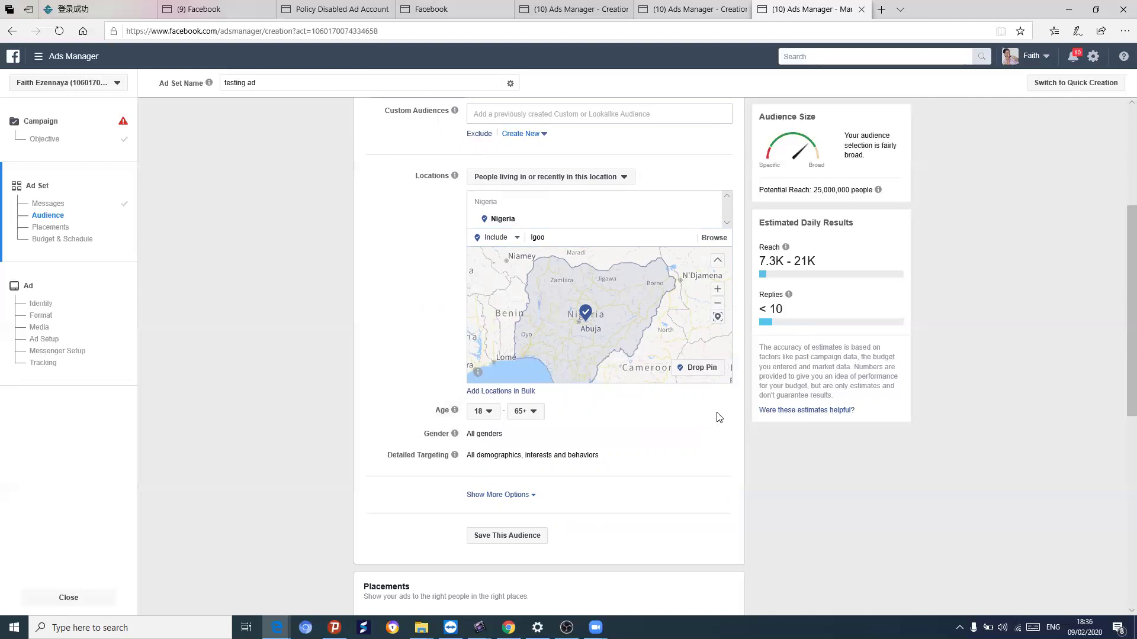
left_click(489, 414)
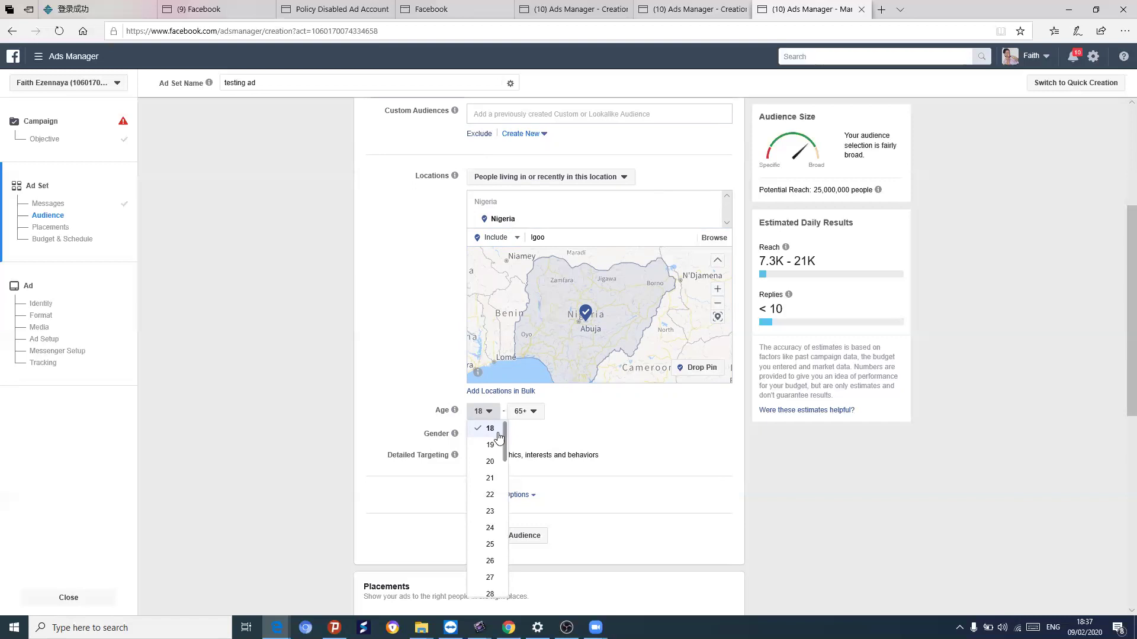
left_click(597, 419)
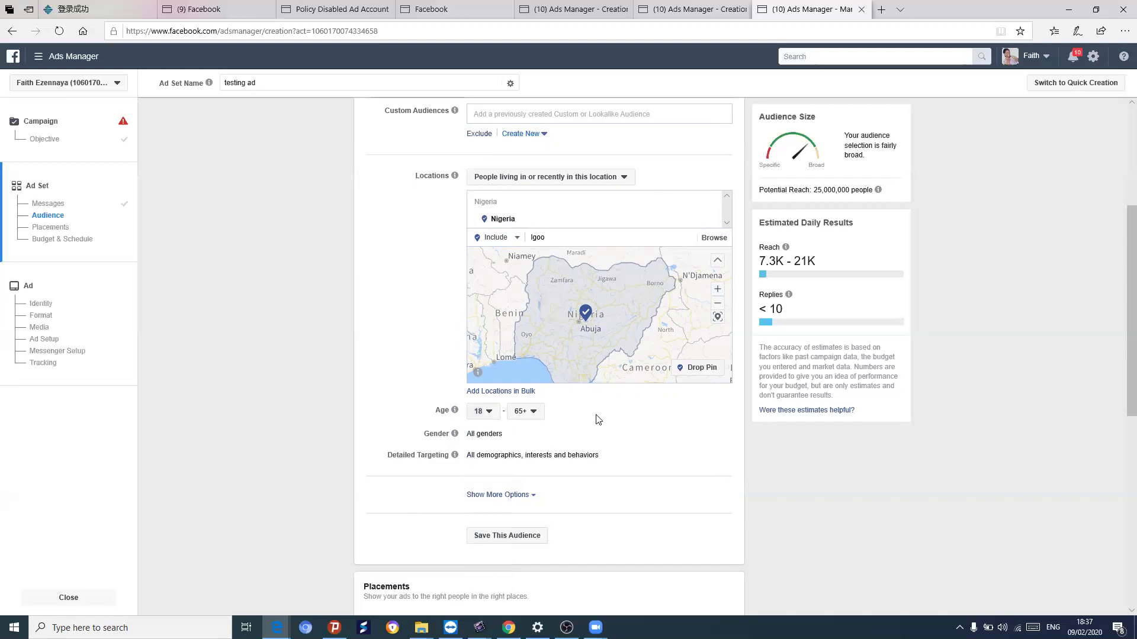
left_click(535, 413)
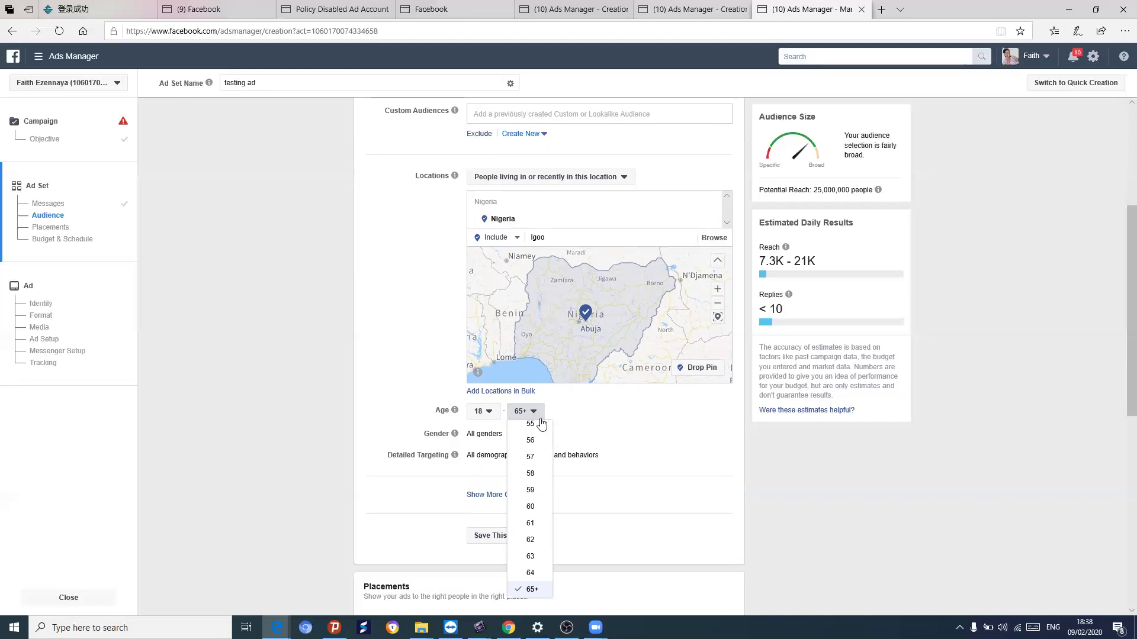
left_click(639, 421)
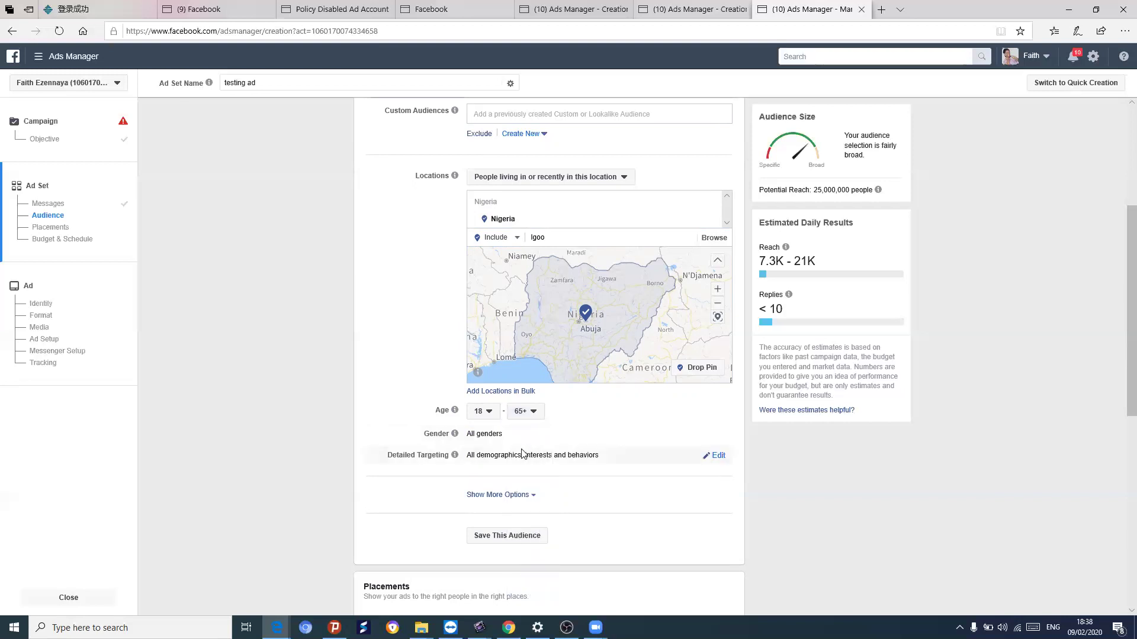
Open the audience's gender and detailed targeting for editing and browse the detailed targeting categories.
scroll(708, 441, "down", 3)
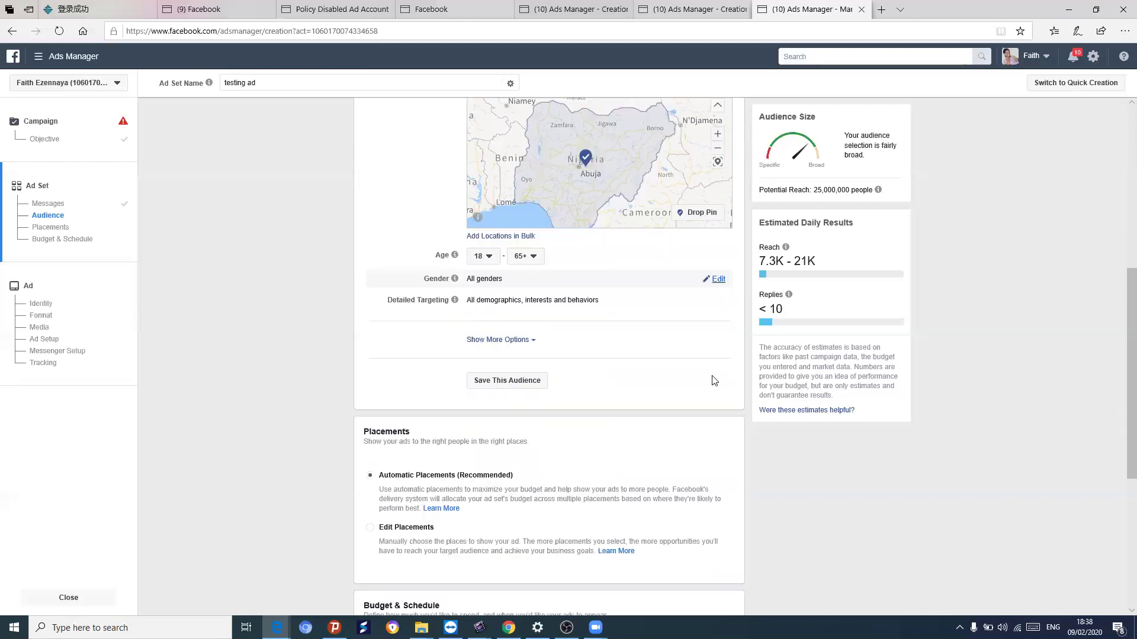
scroll(702, 403, "up", 2)
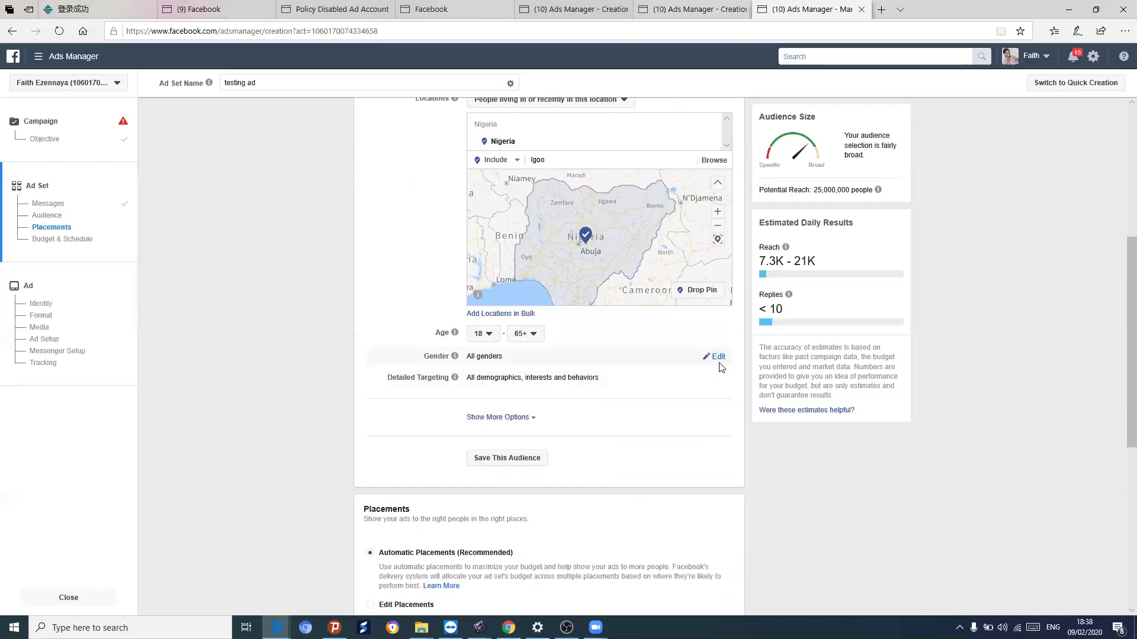
left_click(721, 359)
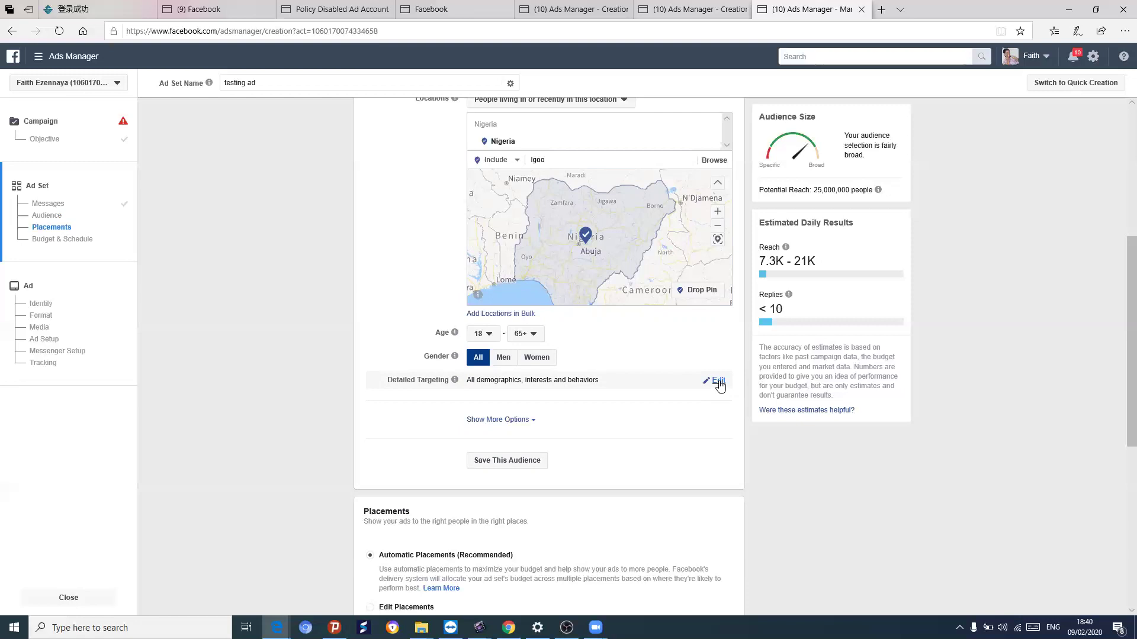
left_click(718, 382)
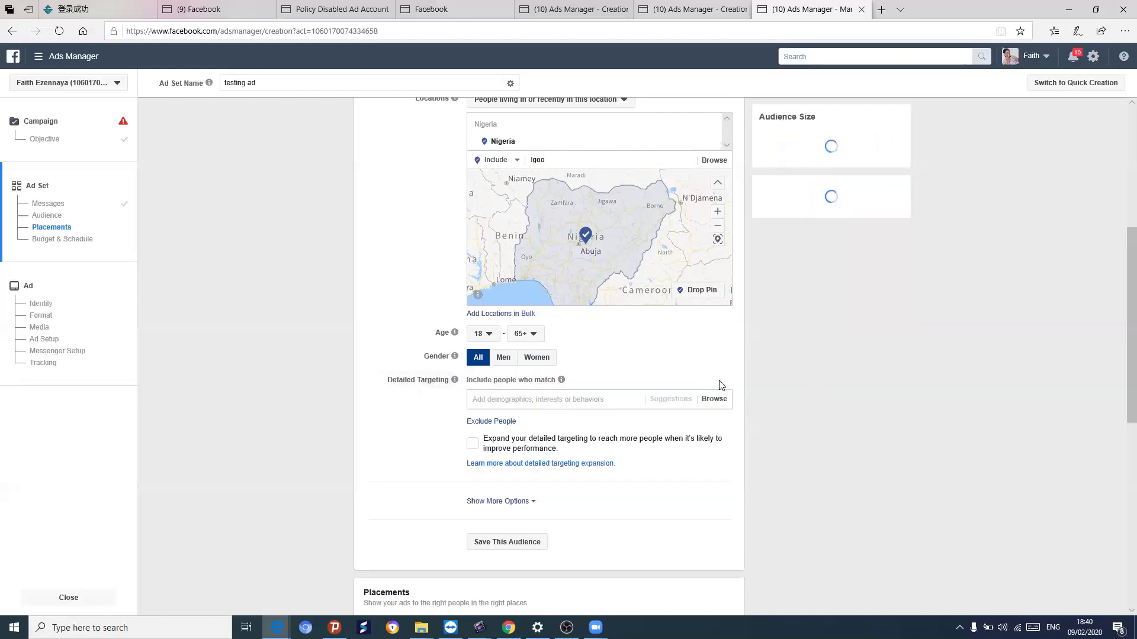
left_click(714, 402)
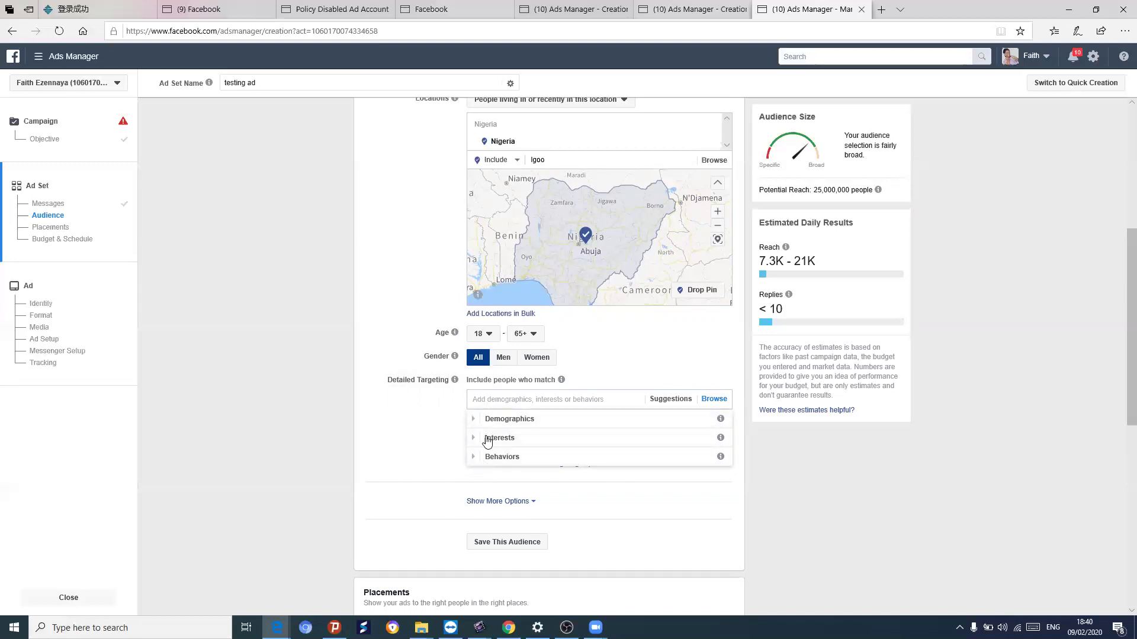
Search the detailed targeting options for "fashion shoppers".
left_click(503, 399)
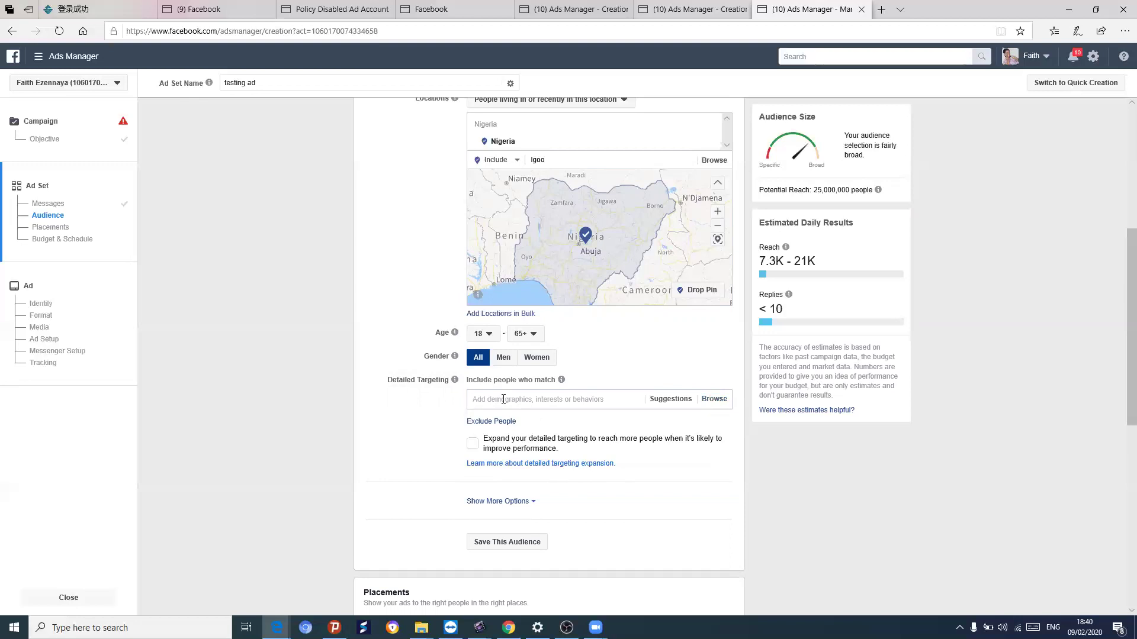
type("fshiom")
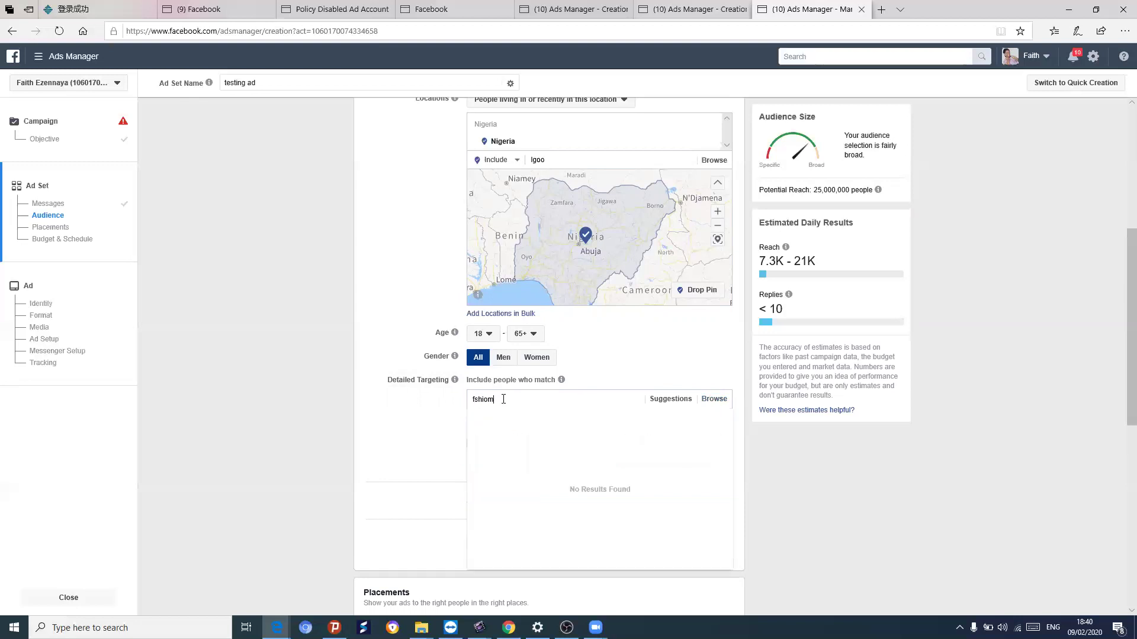
key("BackSpace")
key("BackSpace")
key("BackSpace")
key("BackSpace")
key("BackSpace")
type("ashion")
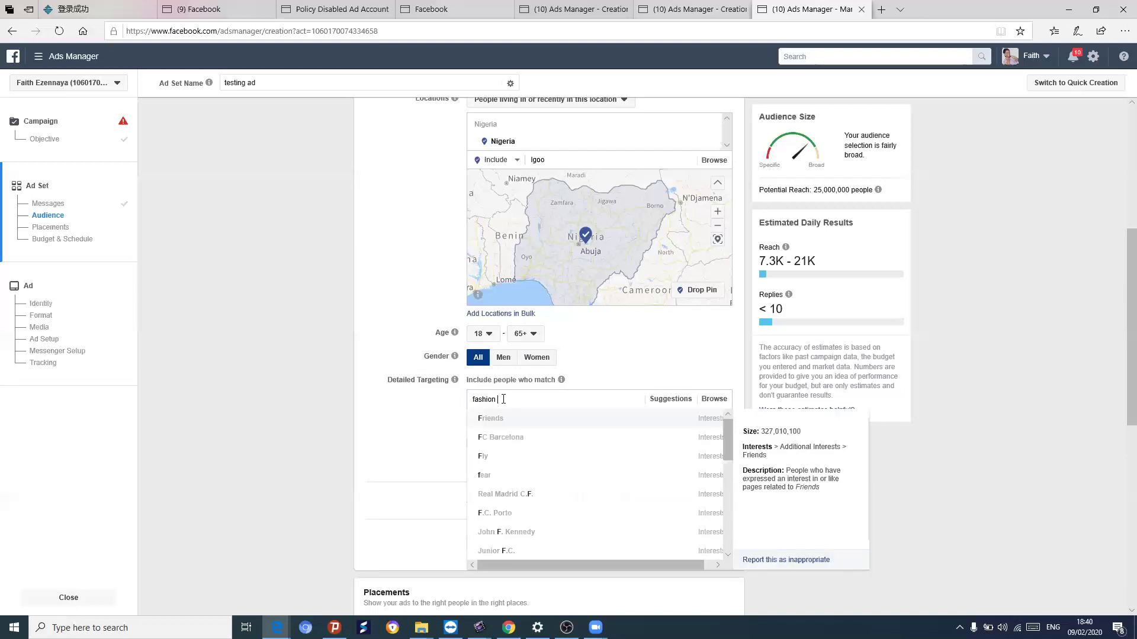
type(" shoppers")
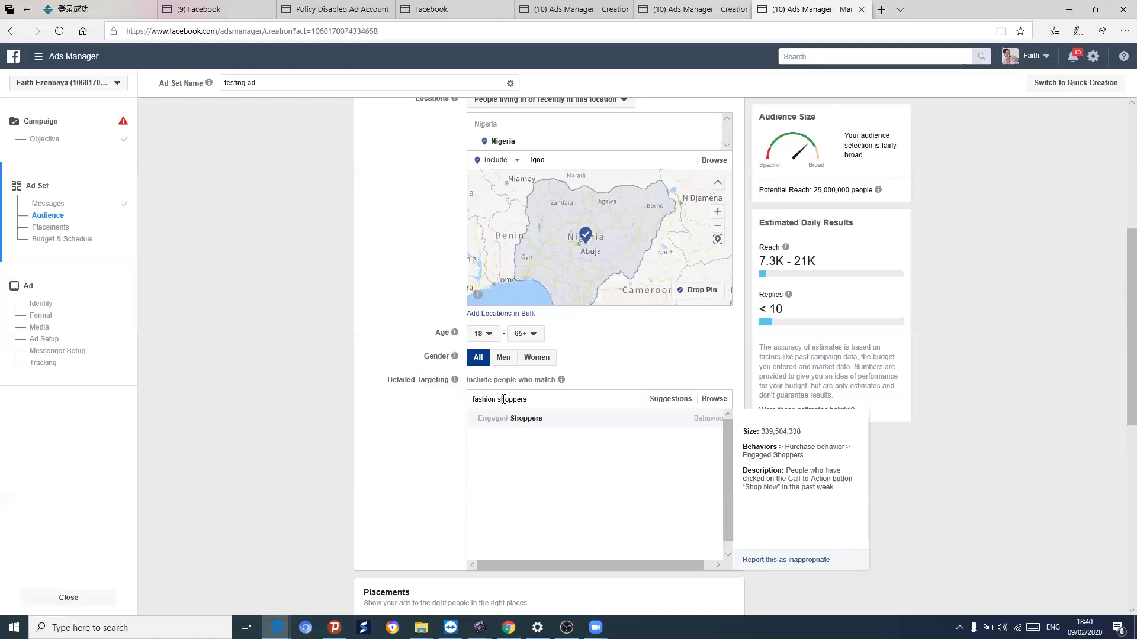
Shorten the detailed targeting search to "fashion s" and add the interest Shopping and fashion.
key("BackSpace")
key("BackSpace")
key("BackSpace")
key("BackSpace")
key("BackSpace")
key("BackSpace")
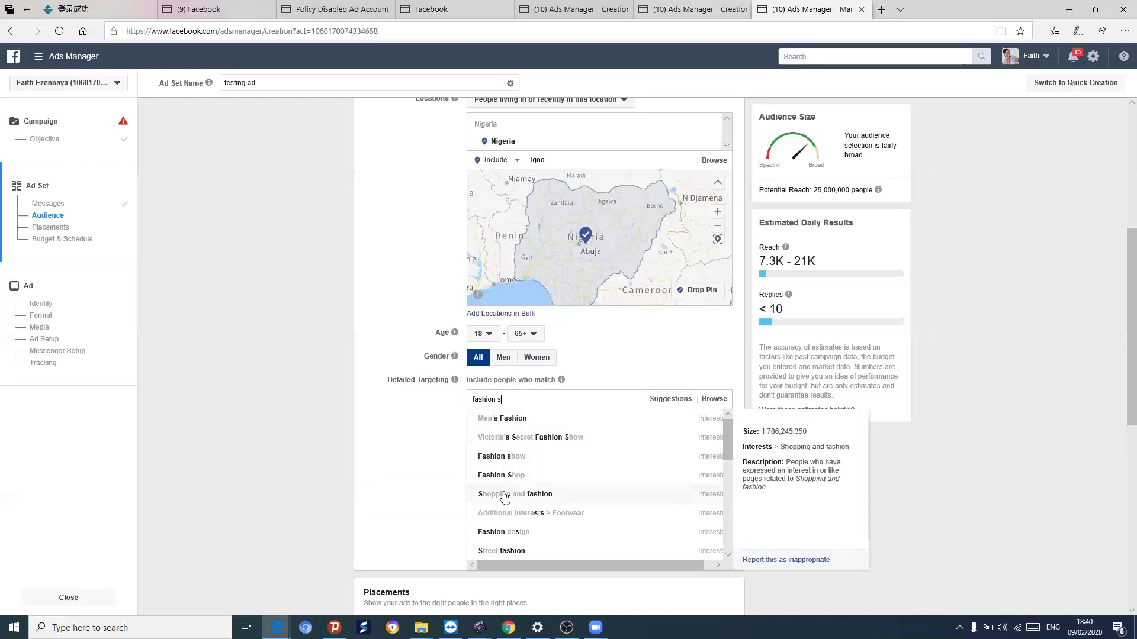
left_click(534, 496)
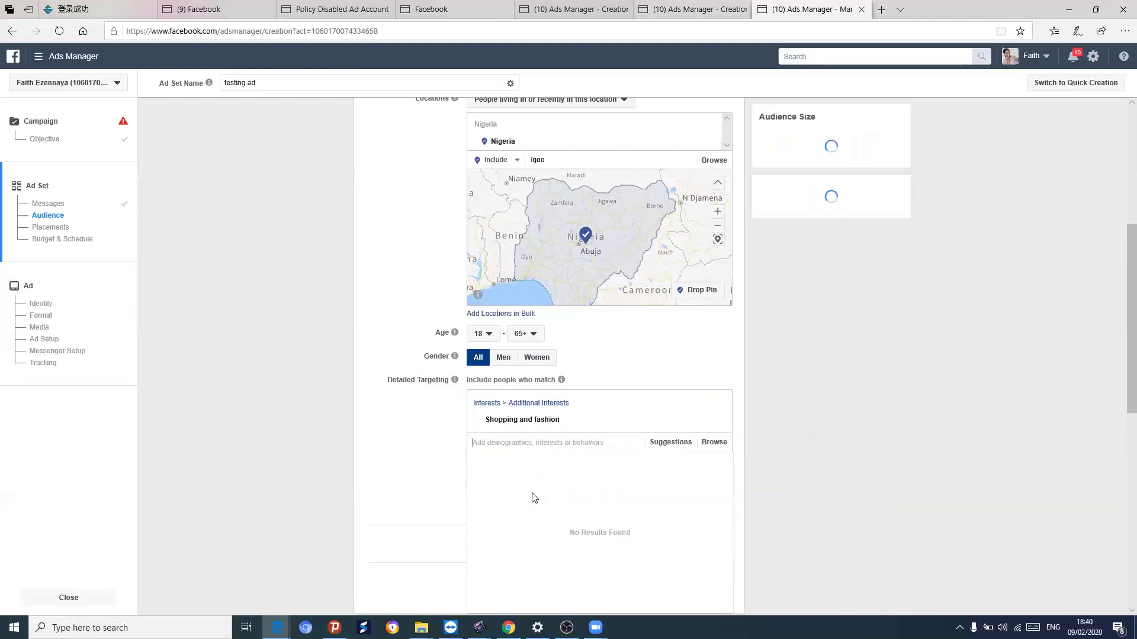
Add the suggested interest Online shopping and the suggested behavior Engaged Shoppers to the detailed targeting.
left_click(656, 445)
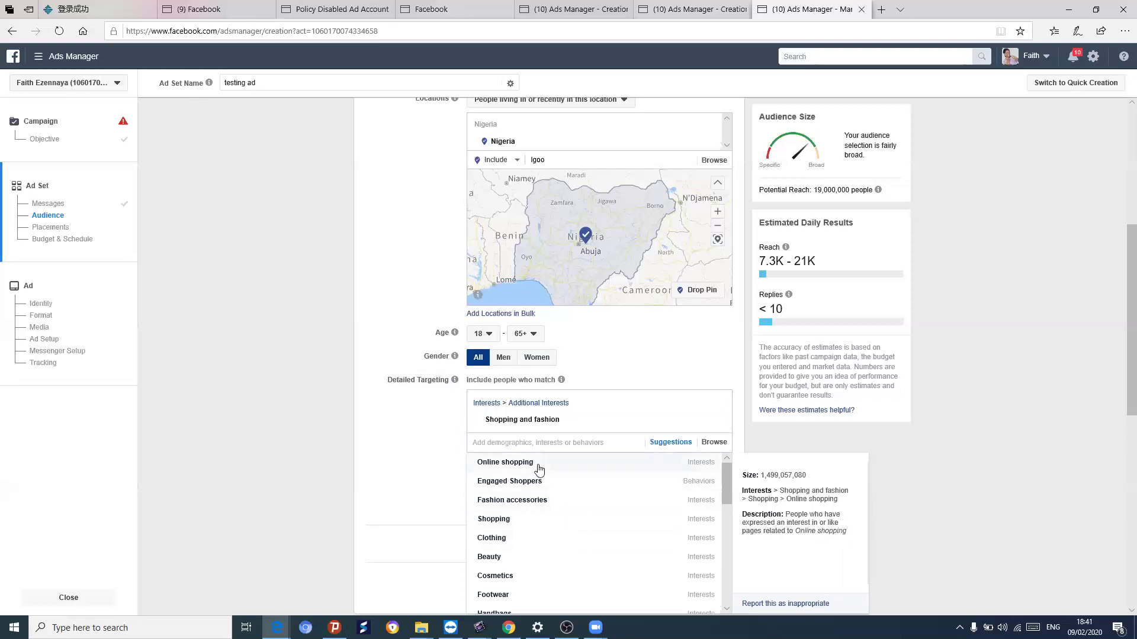
left_click(659, 461)
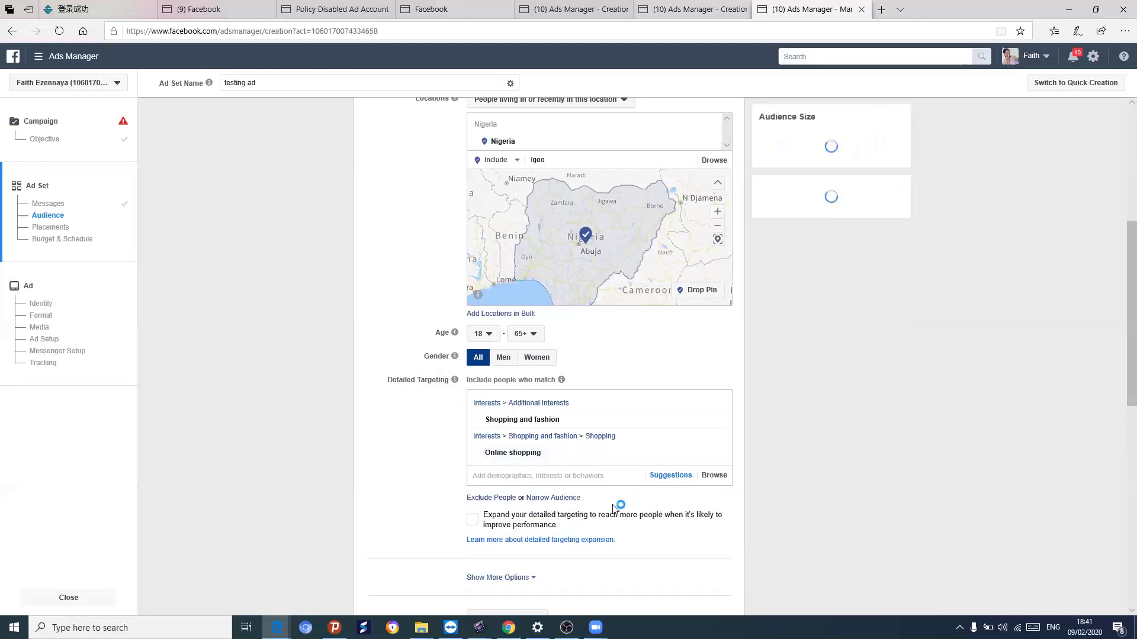
left_click(673, 476)
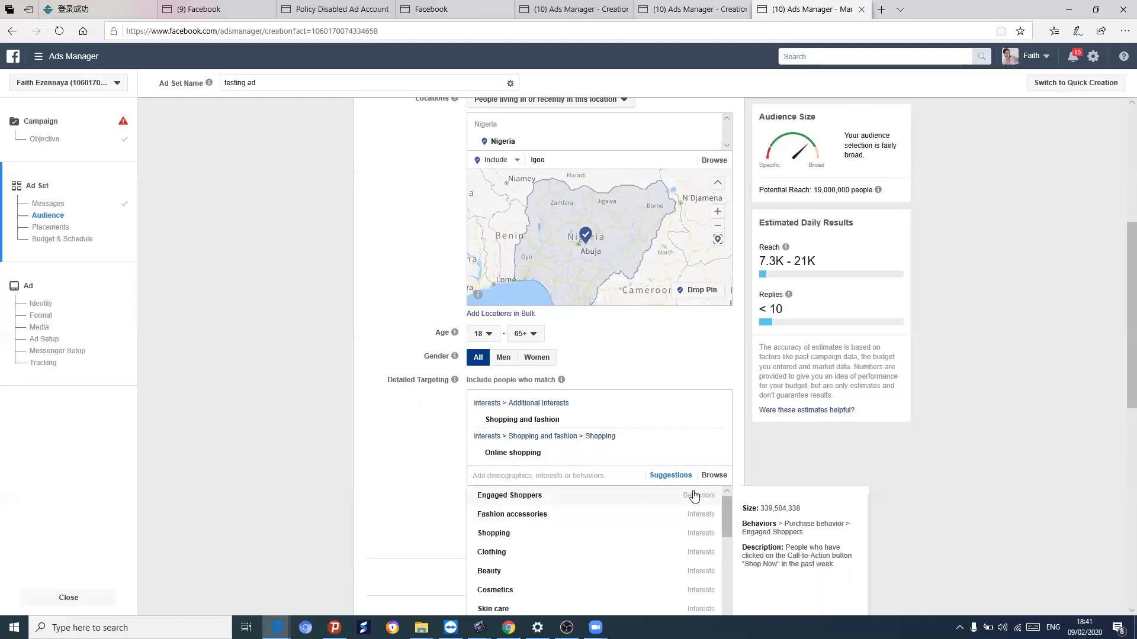
left_click(693, 495)
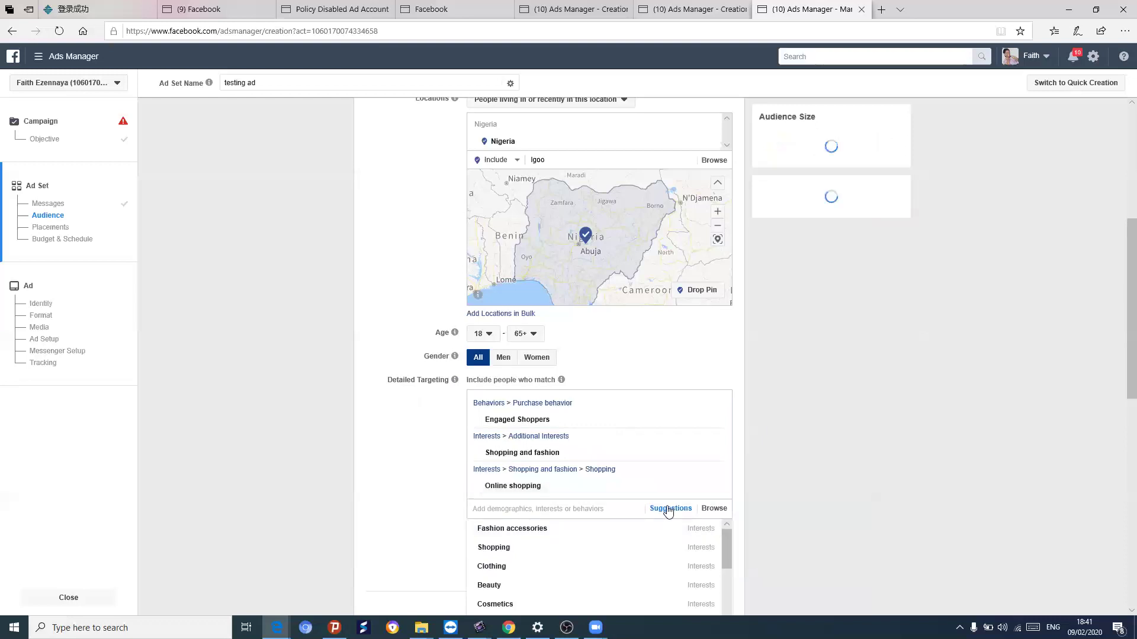
Examine the remaining detailed targeting suggestions, including the details of Engaged Shoppers and Beauty, without adding any.
left_click(672, 511)
scroll(673, 516, "down", 3)
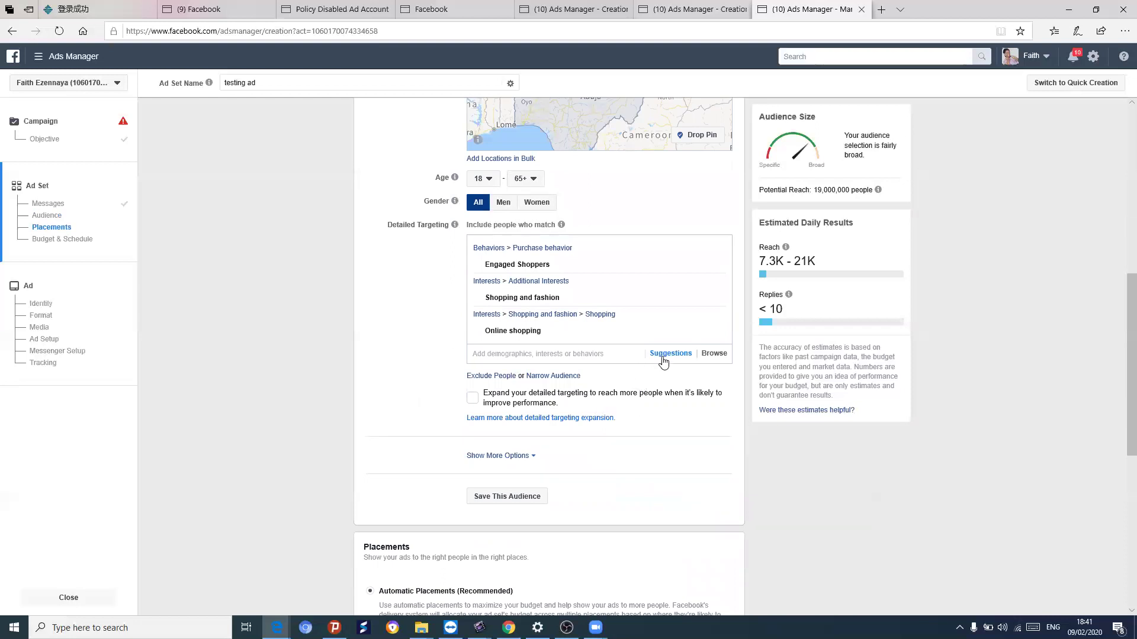
left_click(663, 357)
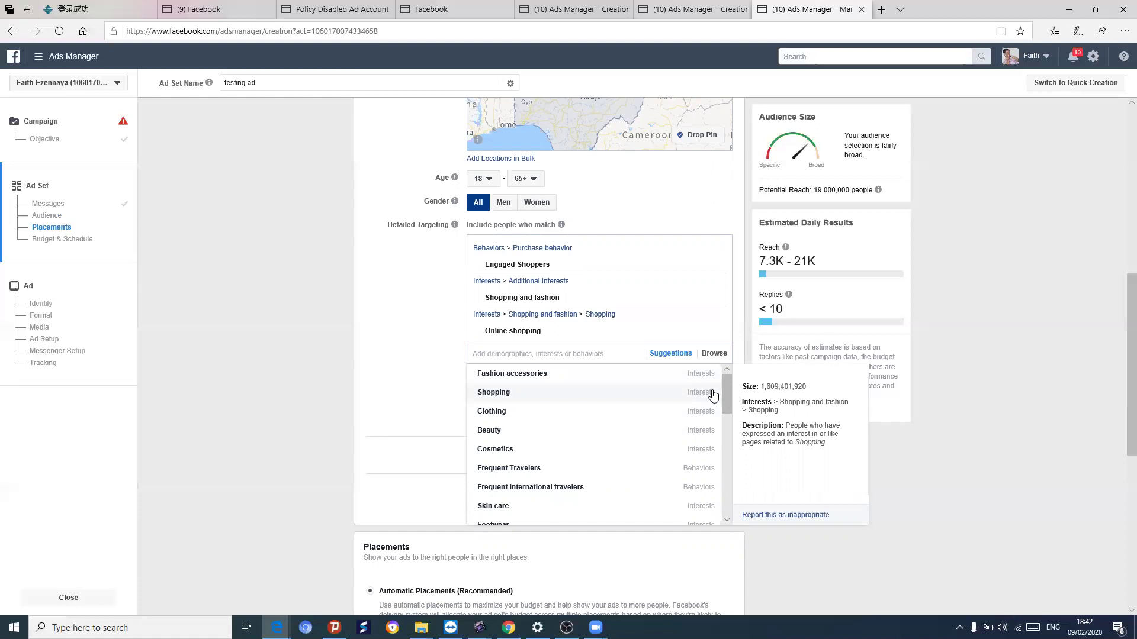
mouse_move(589, 267)
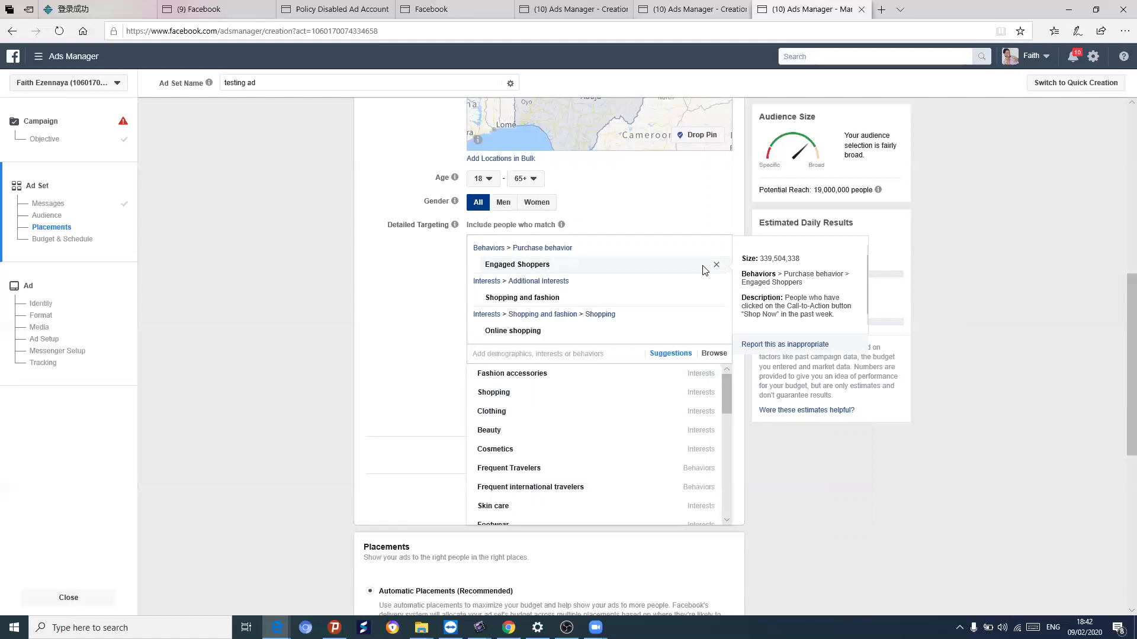
mouse_move(584, 434)
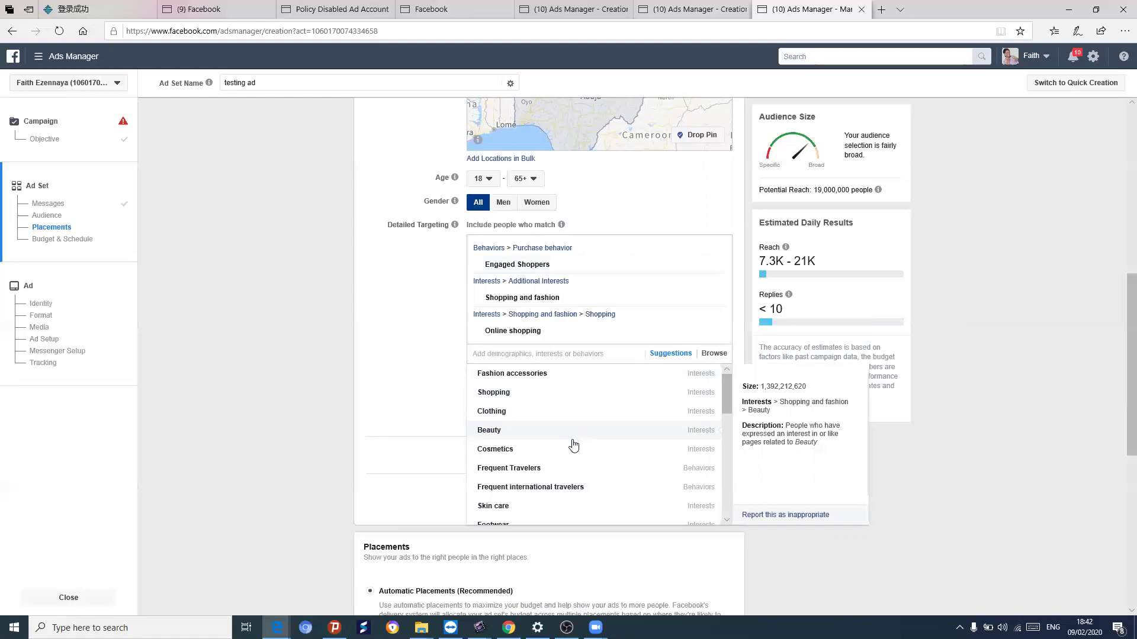
scroll(589, 428, "down", 1)
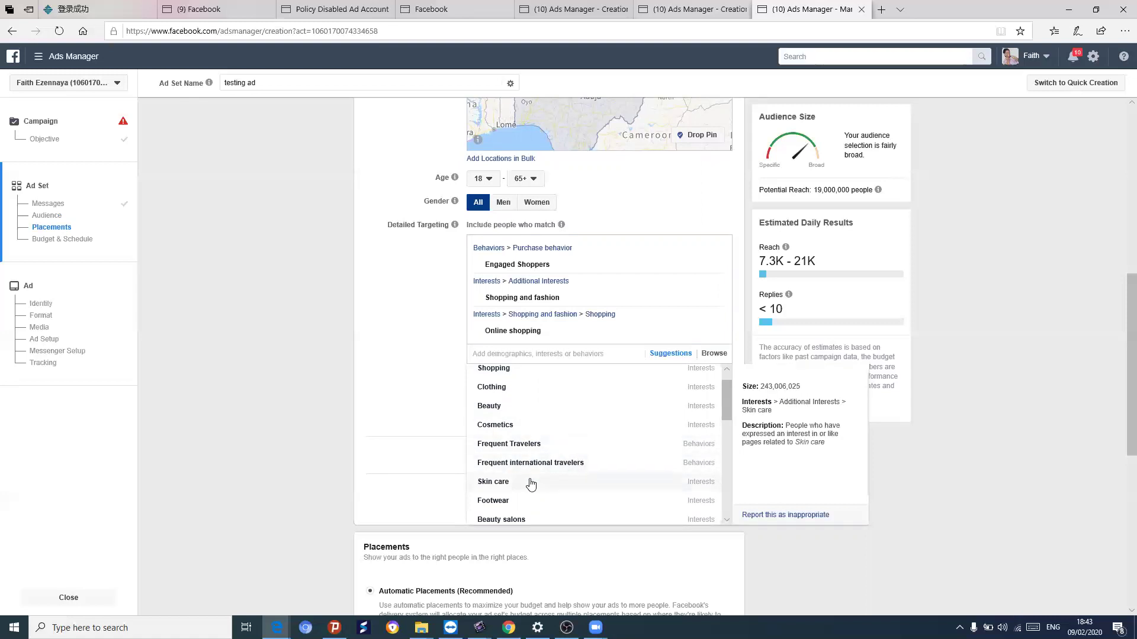
scroll(526, 485, "down", 1)
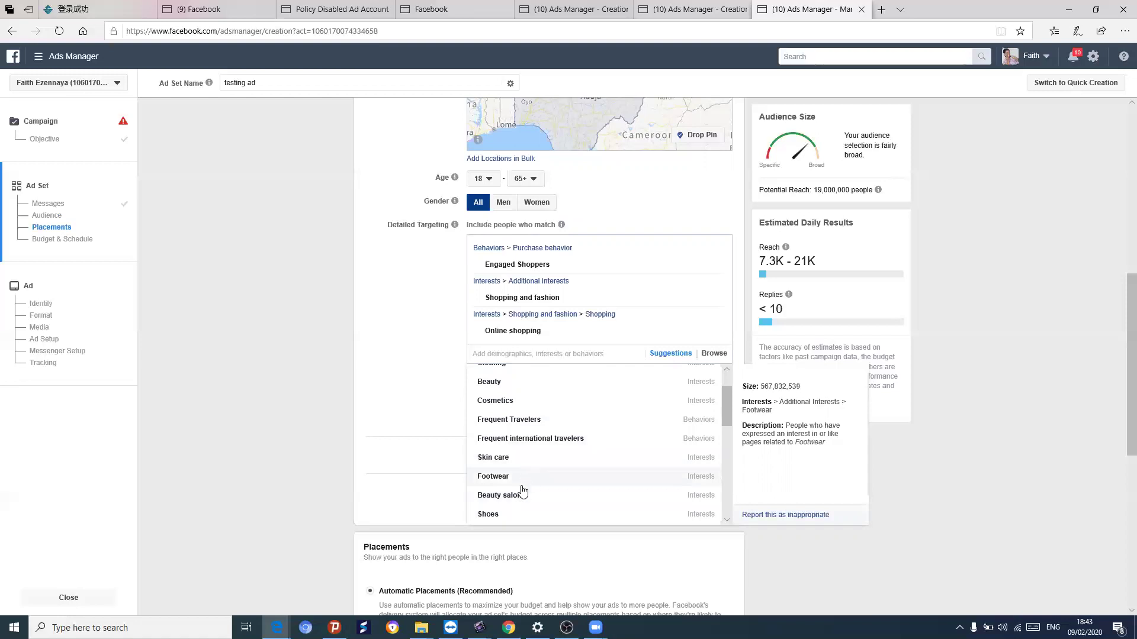
scroll(521, 491, "down", 4)
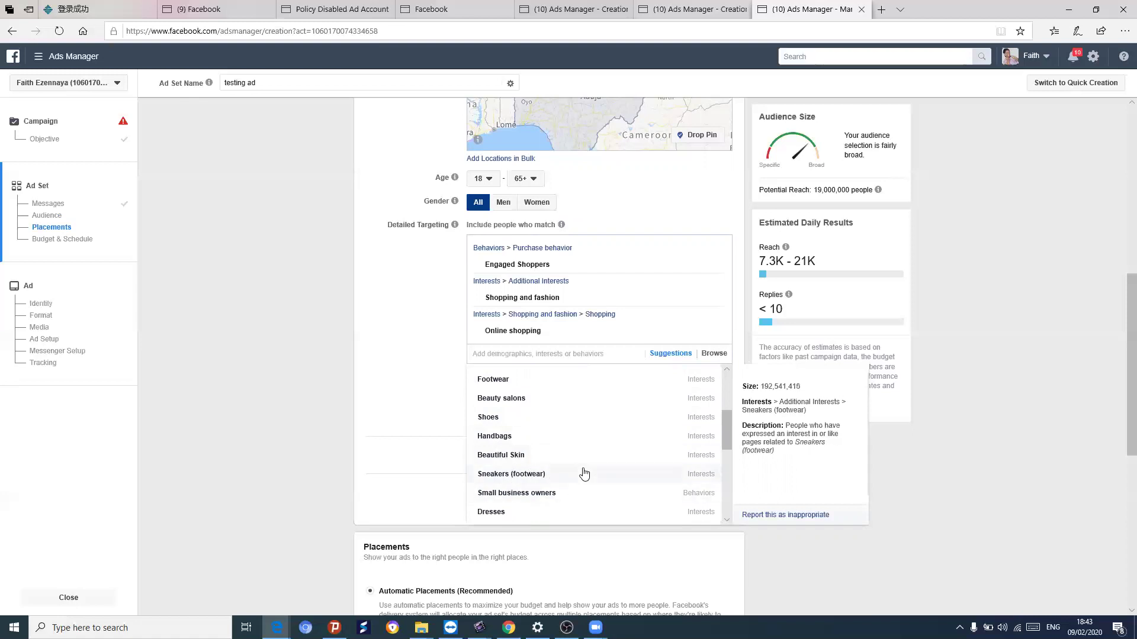
scroll(581, 470, "down", 1)
scroll(569, 474, "down", 2)
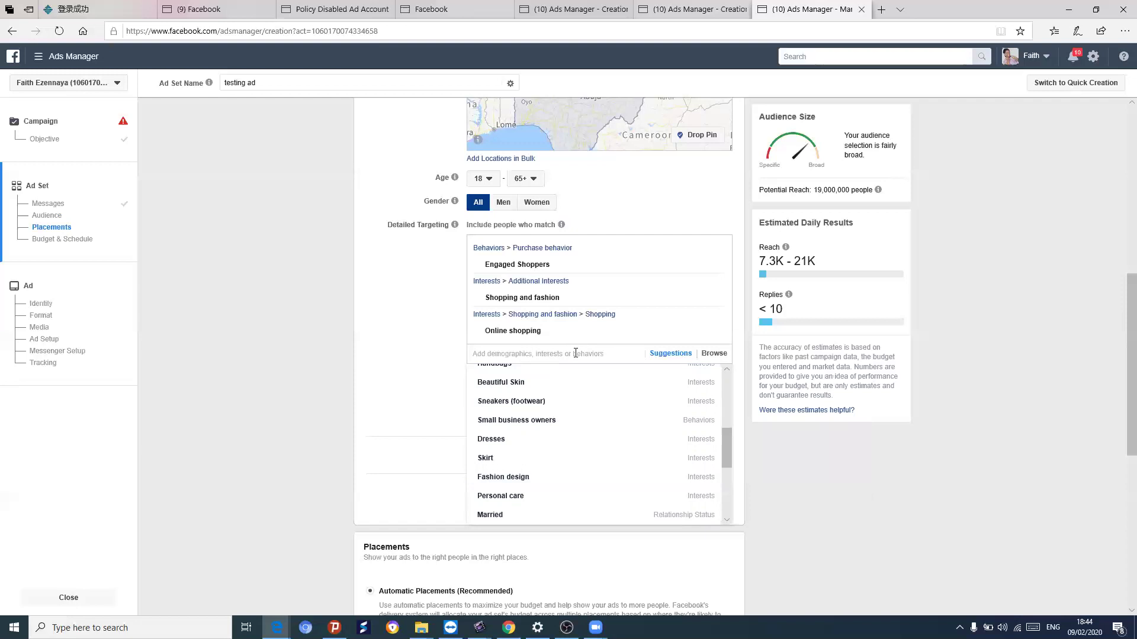
key("Escape")
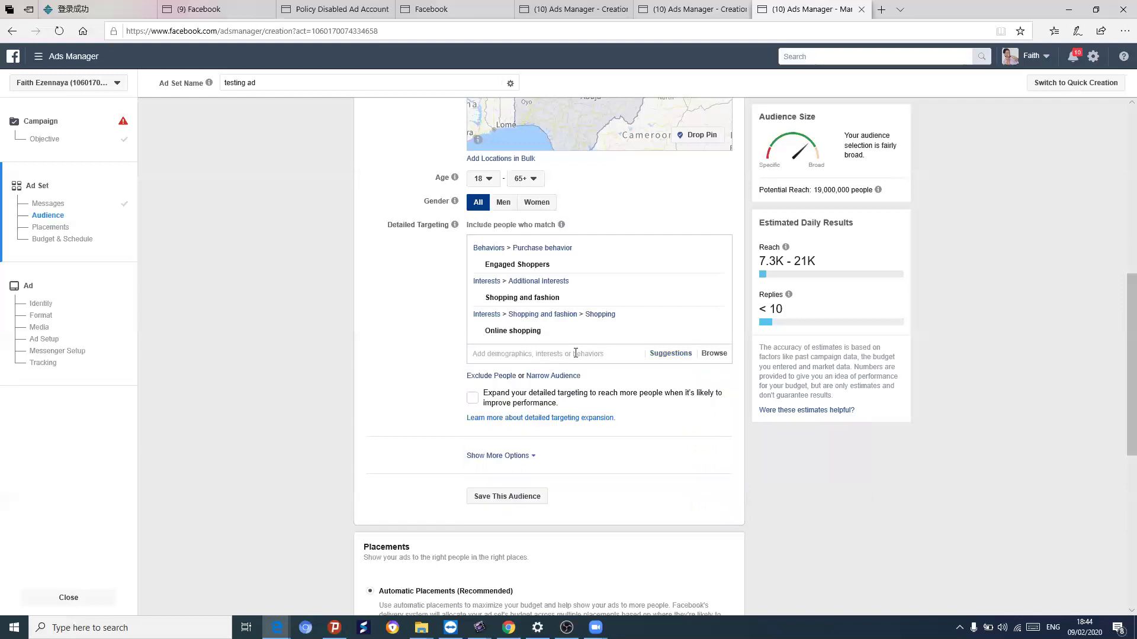
Add the interests JUMIA Online Shopping – Fashion, Electronics and more and Konga.com to the detailed targeting.
type("jumia")
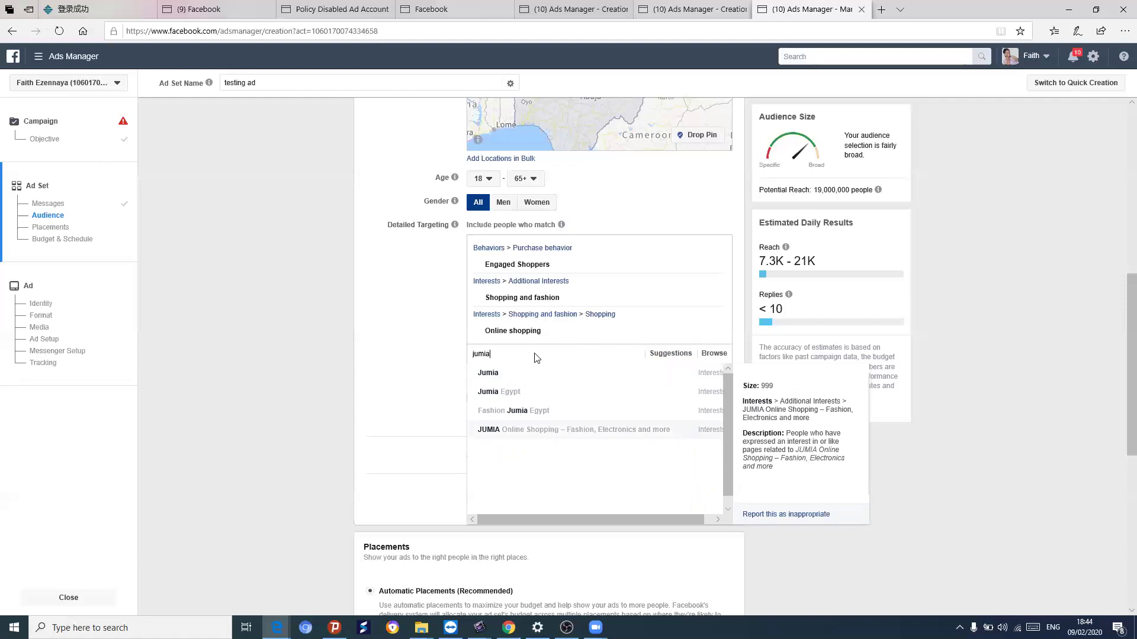
key("Return")
type("konga")
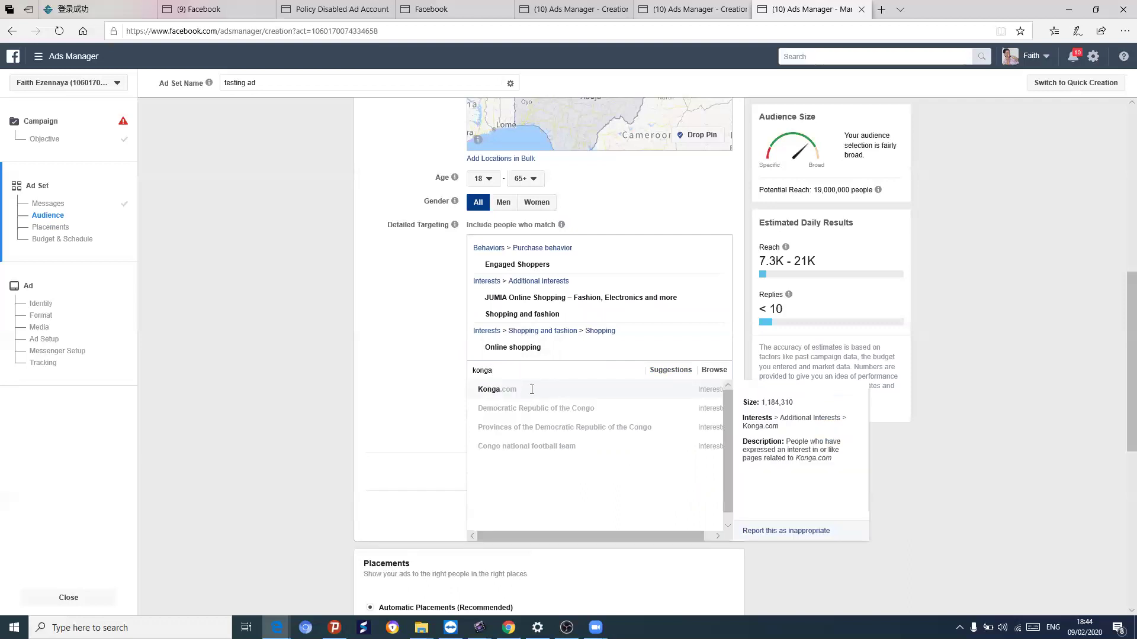
left_click(532, 390)
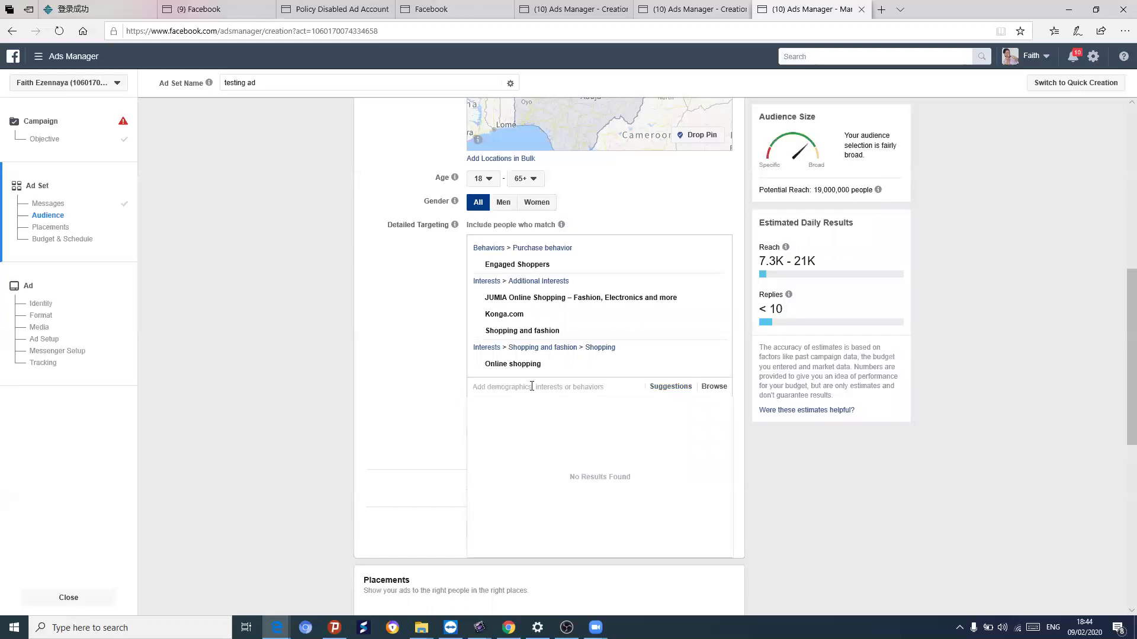
Search for "dolce and" and add the interest Dolce & Gabbana to the detailed targeting.
type("dolce ang")
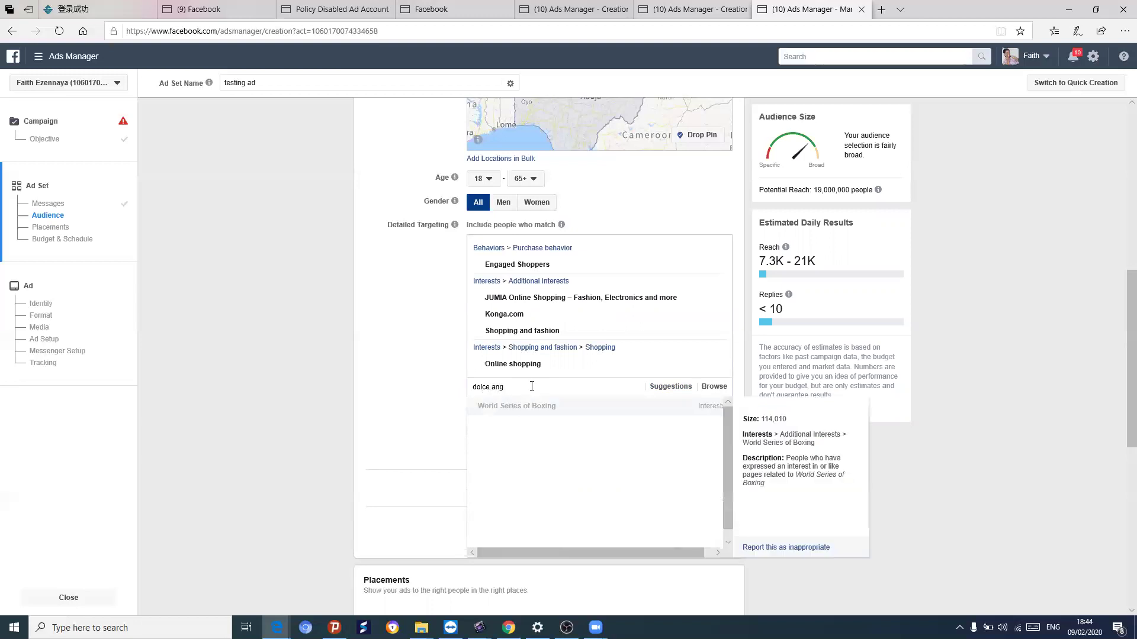
key("BackSpace")
type("d")
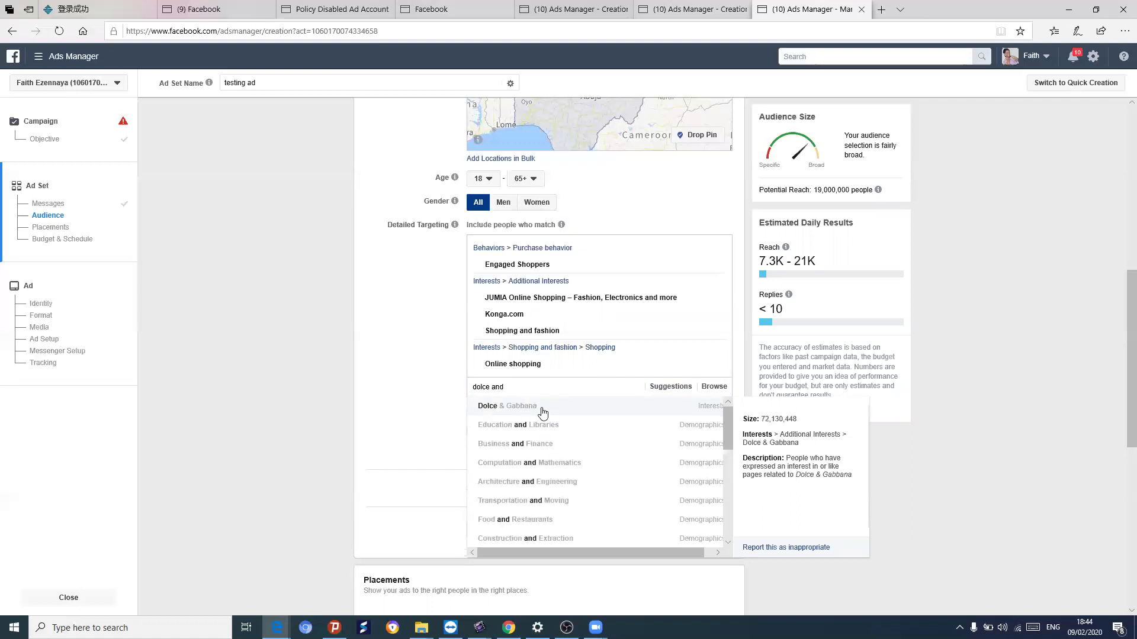
left_click(542, 409)
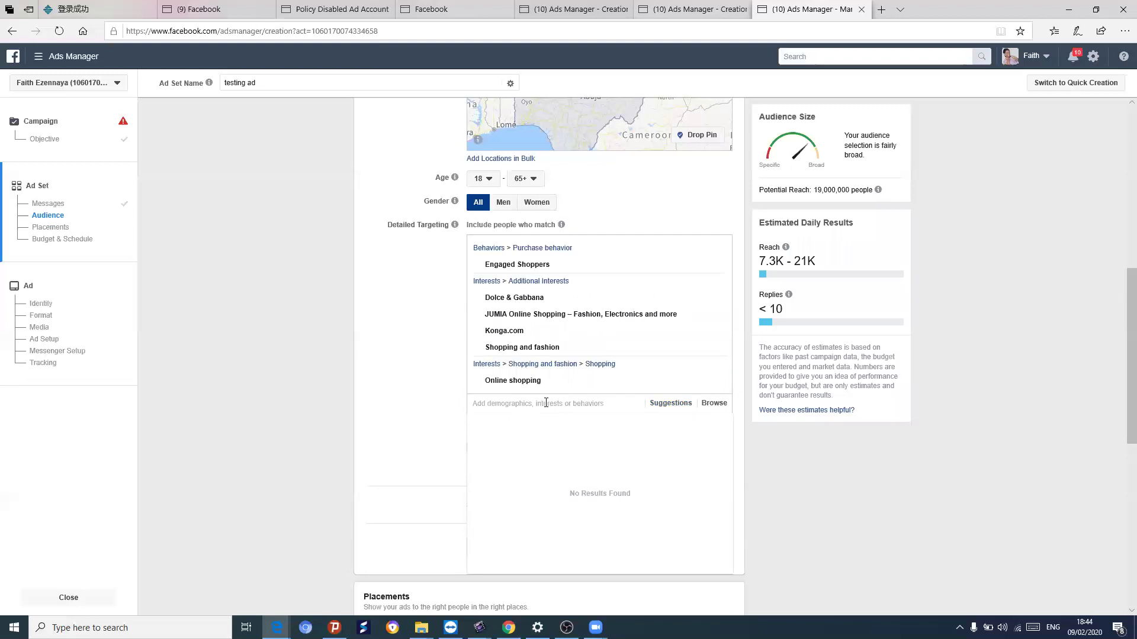
Search the detailed targeting options for "commuters".
mouse_move(545, 298)
scroll(565, 415, "down", 4)
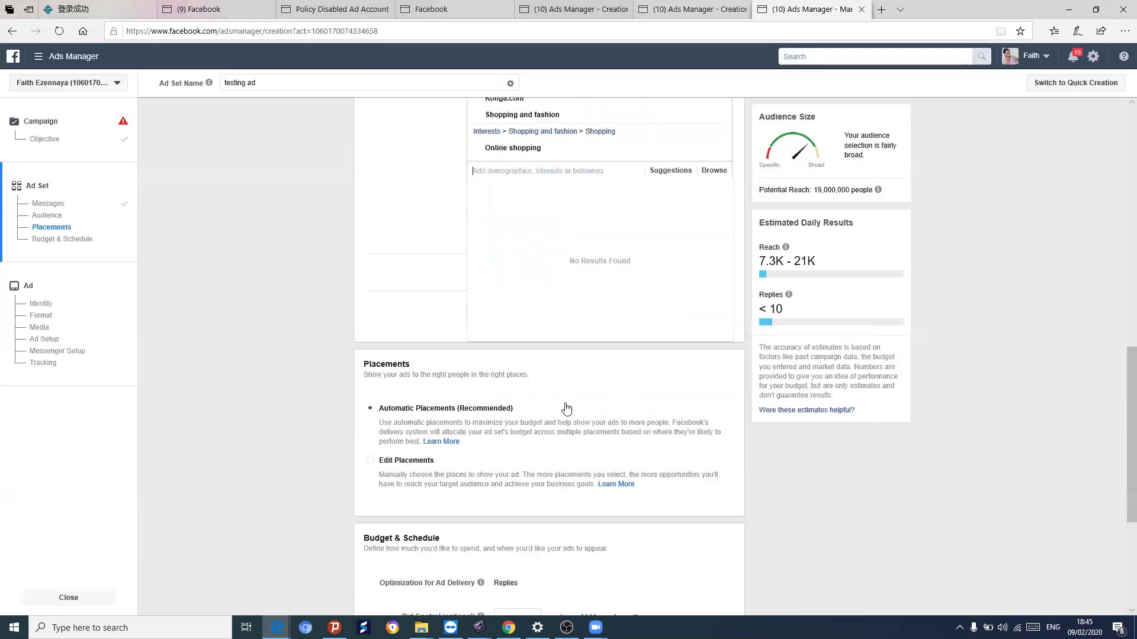
scroll(573, 289, "up", 3)
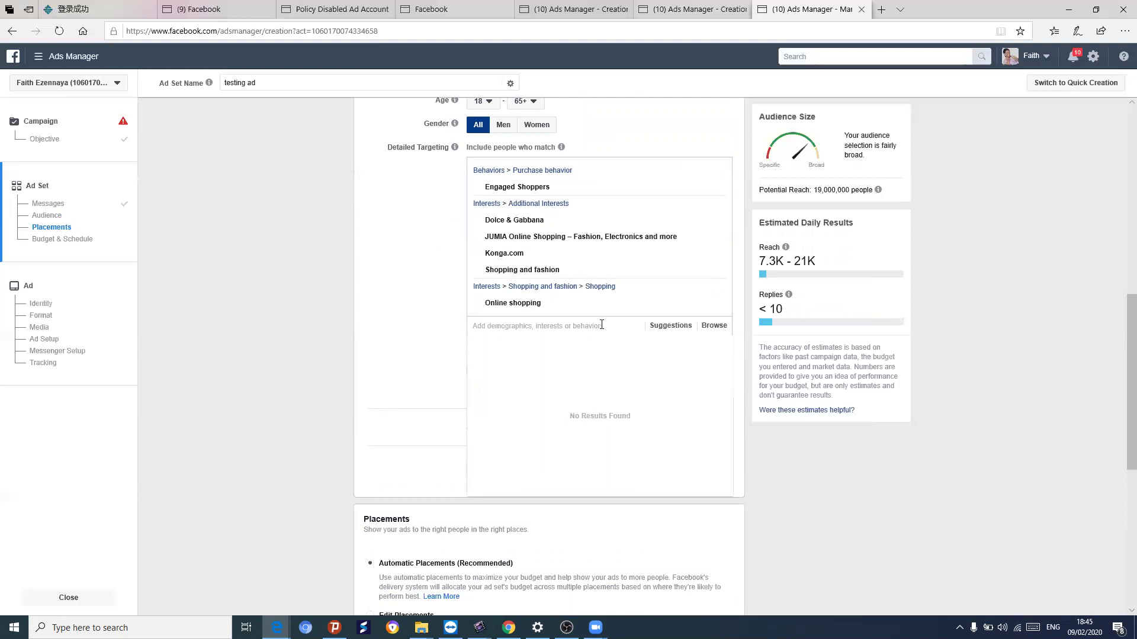
type("commutere")
key("BackSpace")
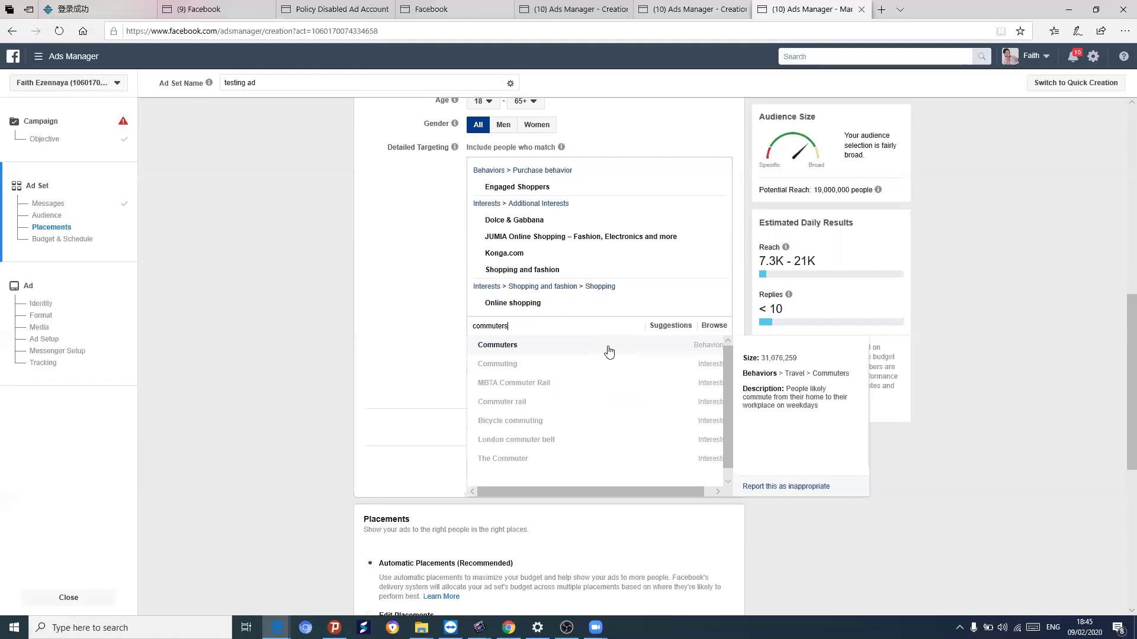
Search the detailed targeting options for "small business" and look through the matching entries.
key("BackSpace")
key("BackSpace")
key("BackSpace")
key("BackSpace")
key("BackSpace")
key("BackSpace")
key("BackSpace")
key("BackSpace")
key("BackSpace")
type("smal")
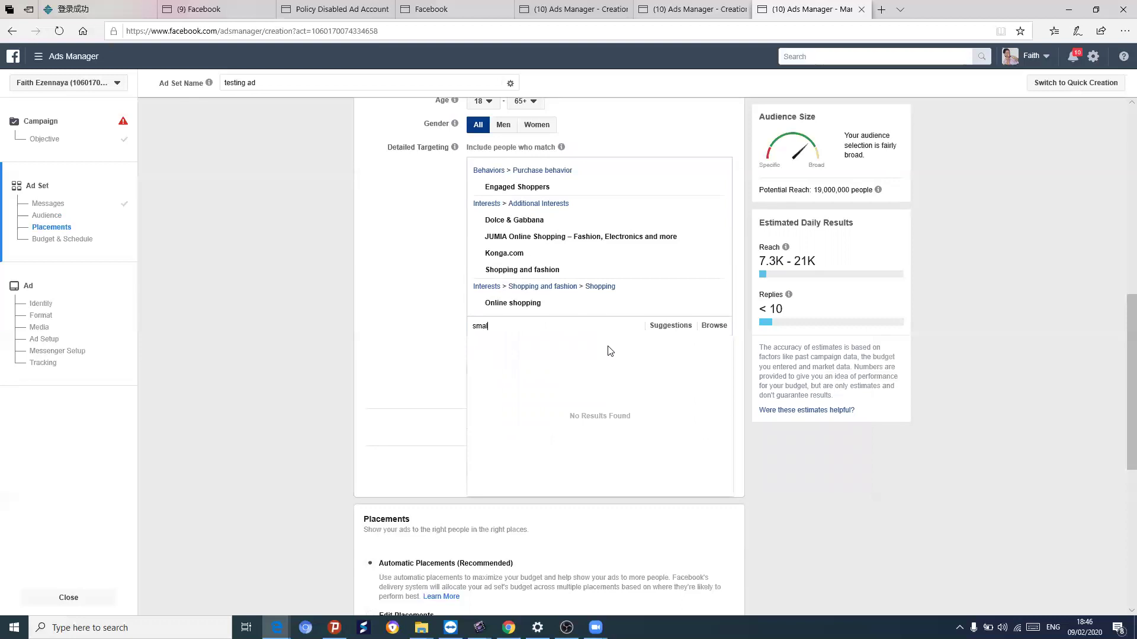
type("l")
type(" b")
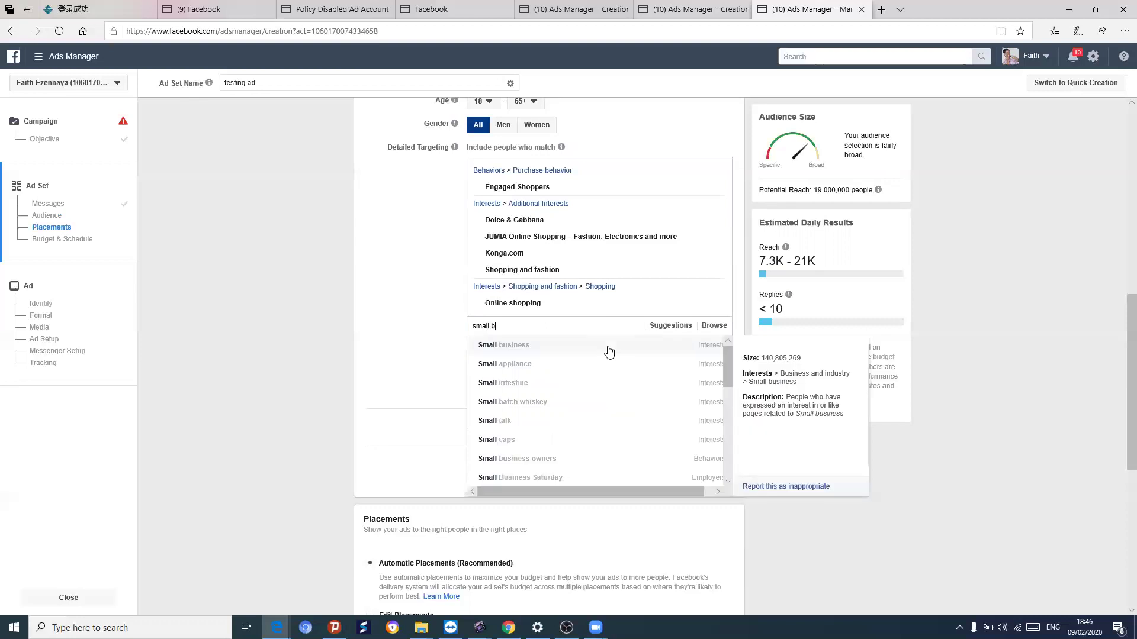
type("usiness")
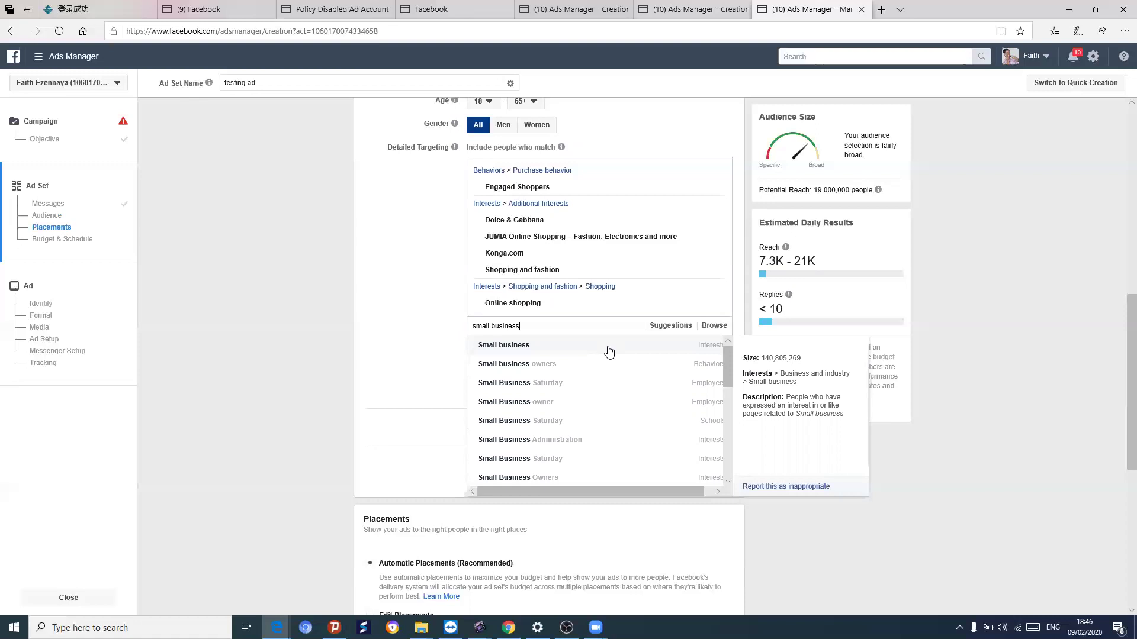
scroll(563, 364, "down", 1)
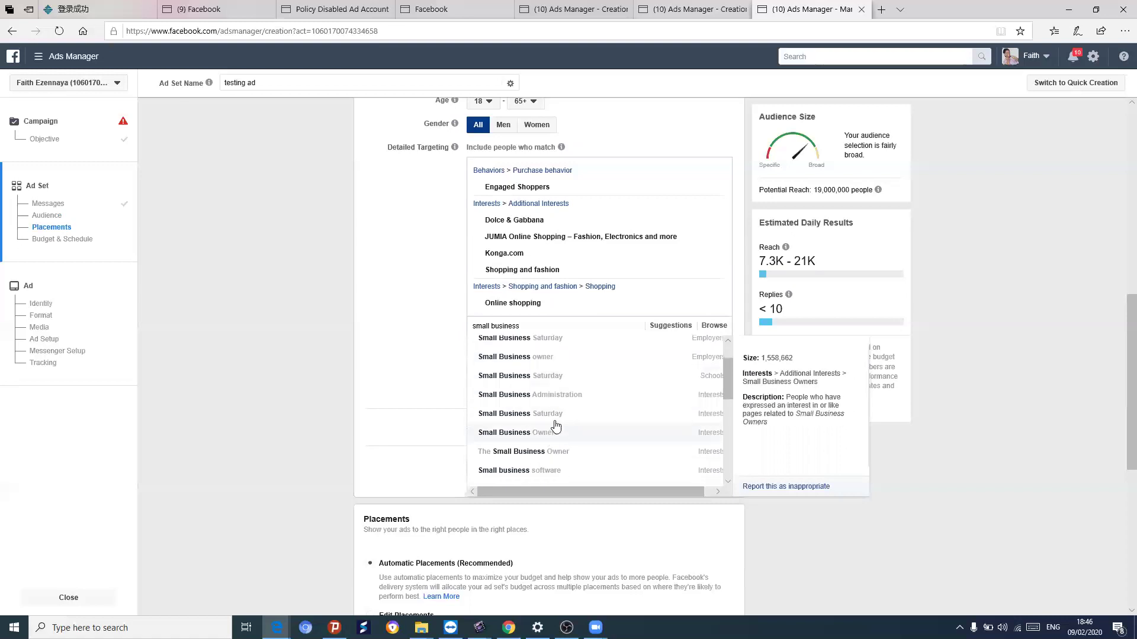
scroll(554, 355, "up", 1)
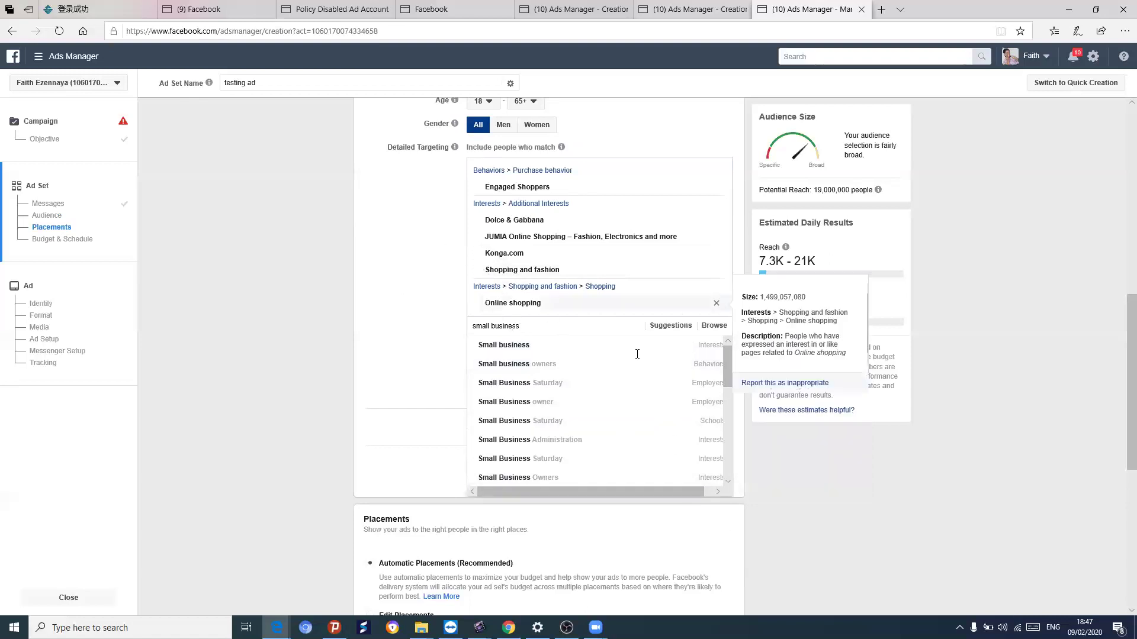
Browse the Behaviors targeting categories to Mobile Device User > All Mobile Devices by Brand and expand Apple.
left_click(708, 329)
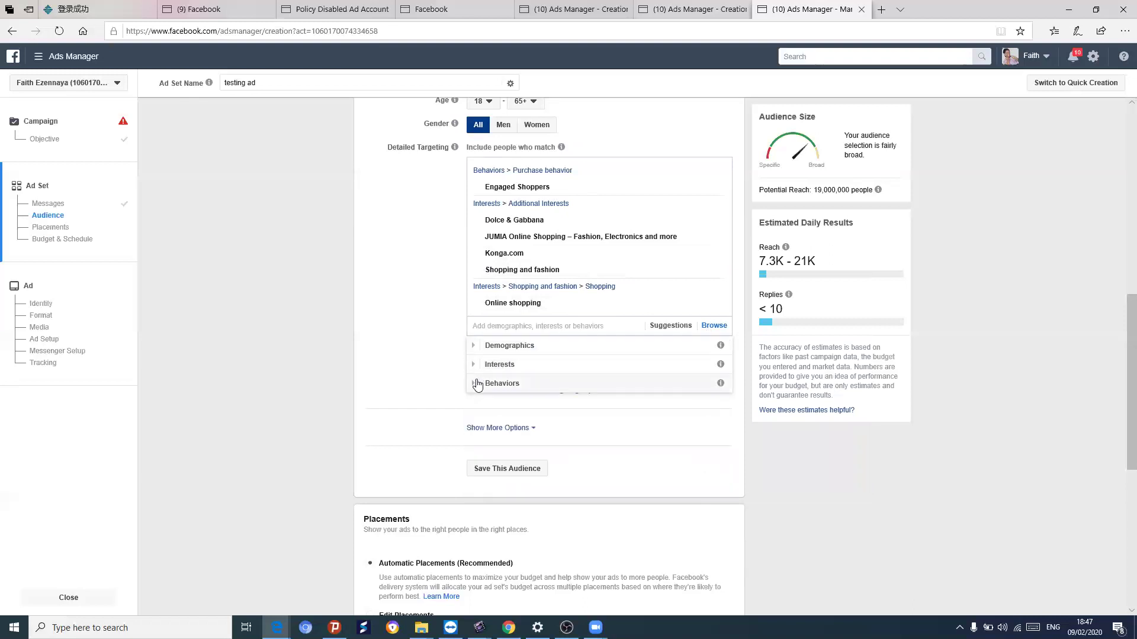
left_click(477, 384)
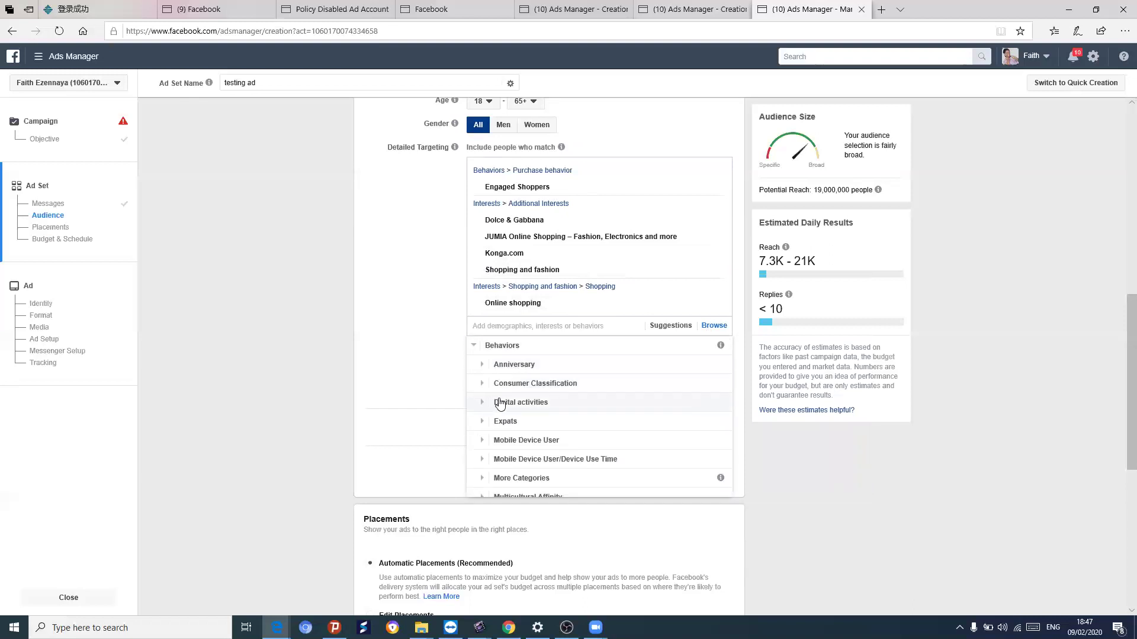
scroll(484, 422, "down", 1)
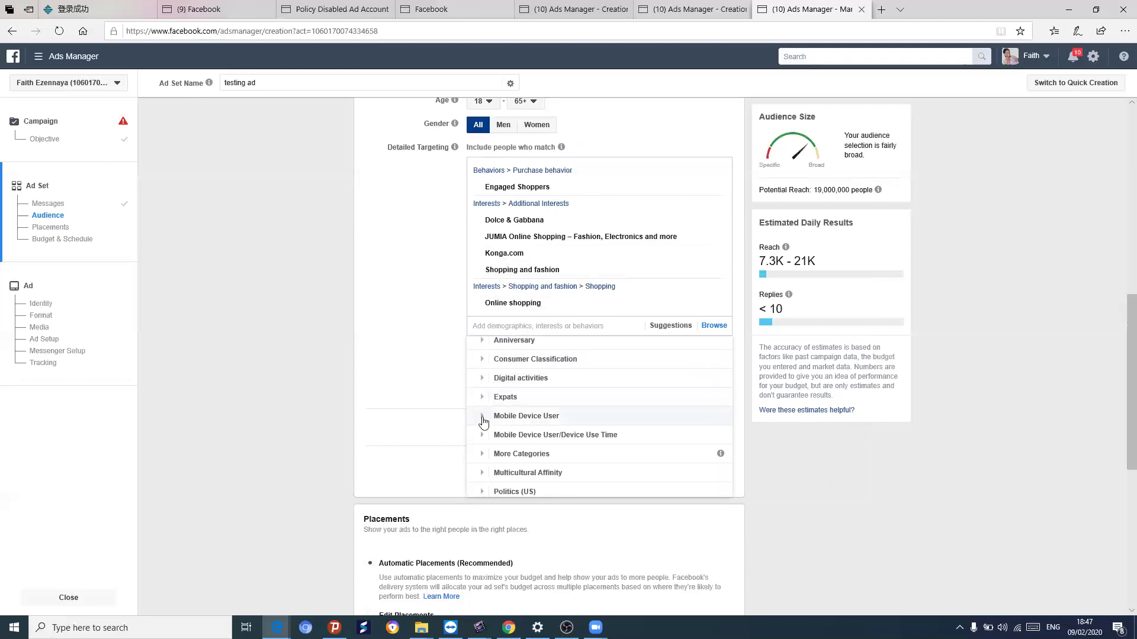
left_click(482, 416)
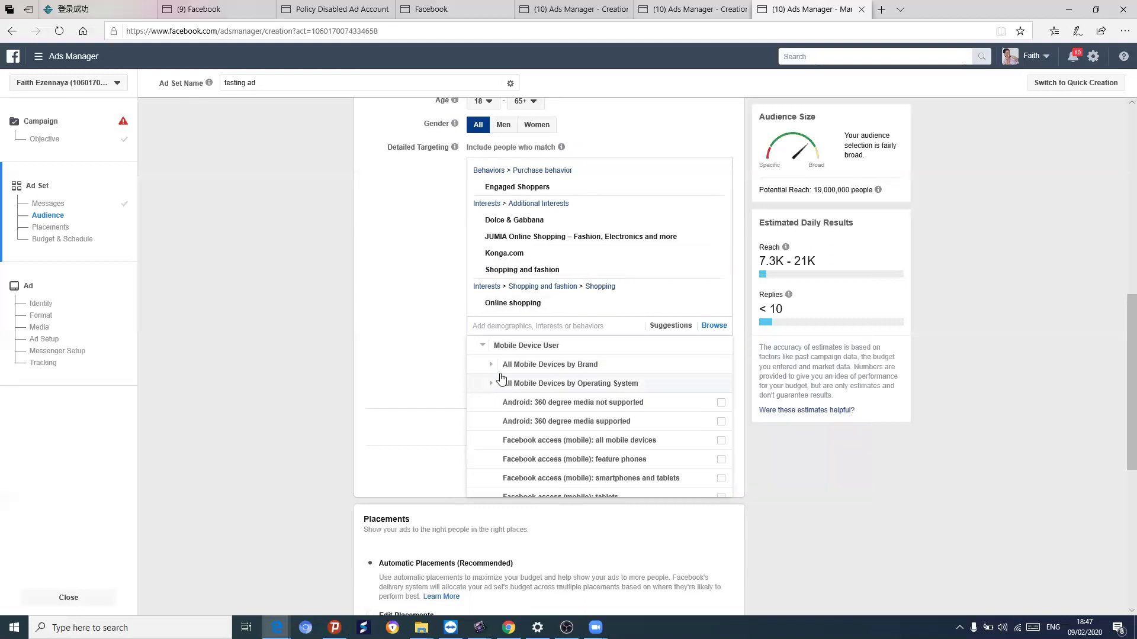
left_click(491, 366)
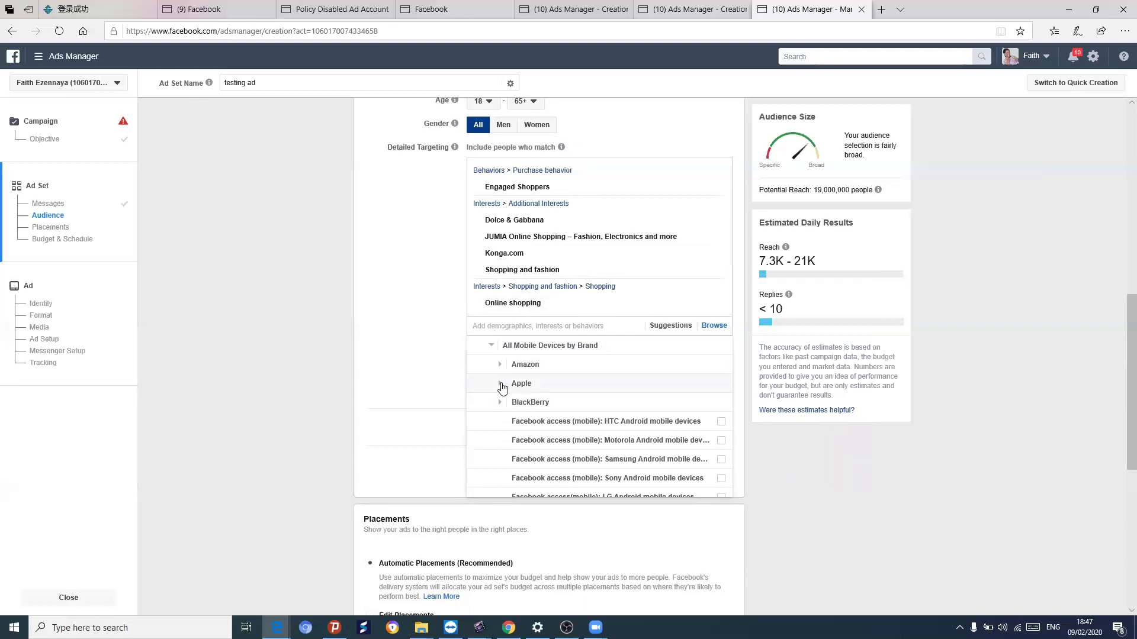
left_click(499, 386)
Examine the Apple models and the other mobile device brands, then close the category list without adding any.
scroll(521, 403, "down", 6)
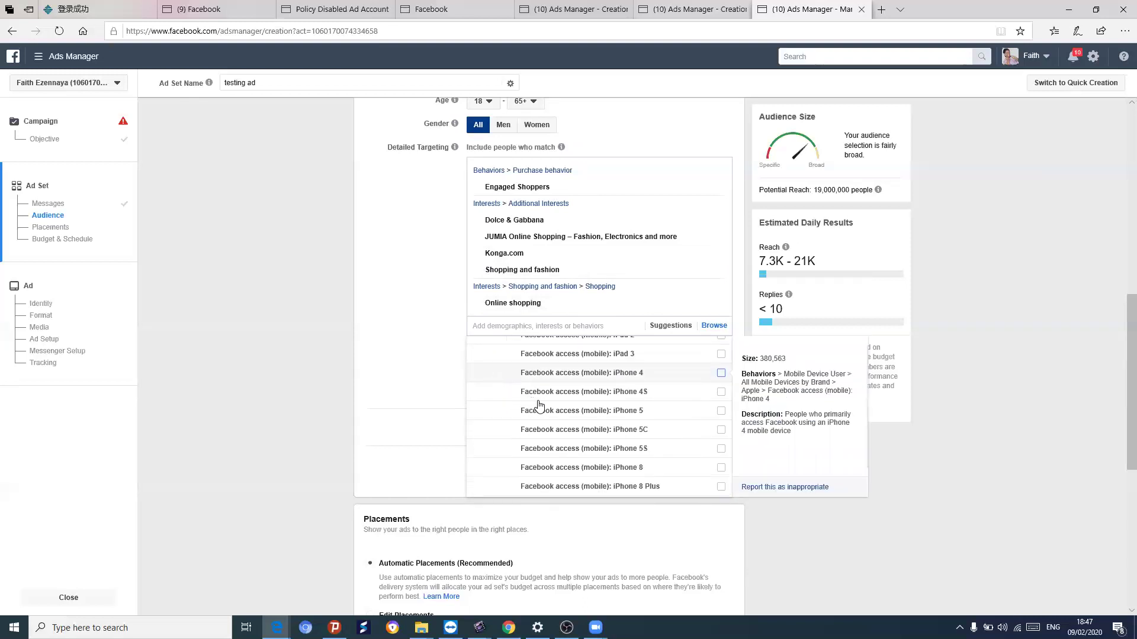
scroll(574, 416, "up", 1)
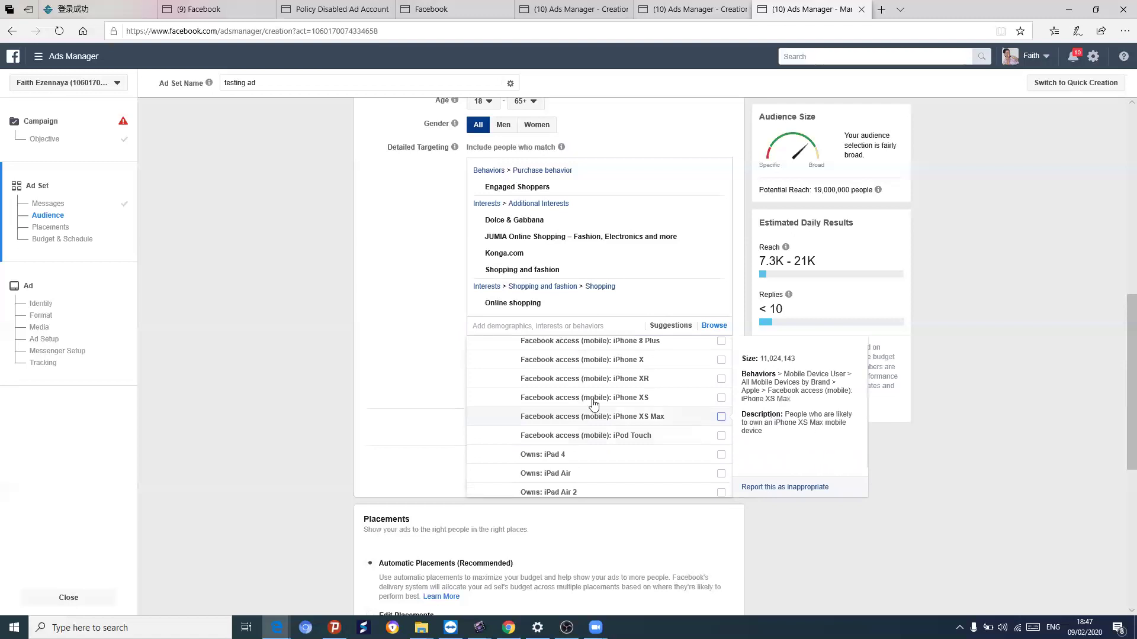
scroll(592, 409, "down", 1)
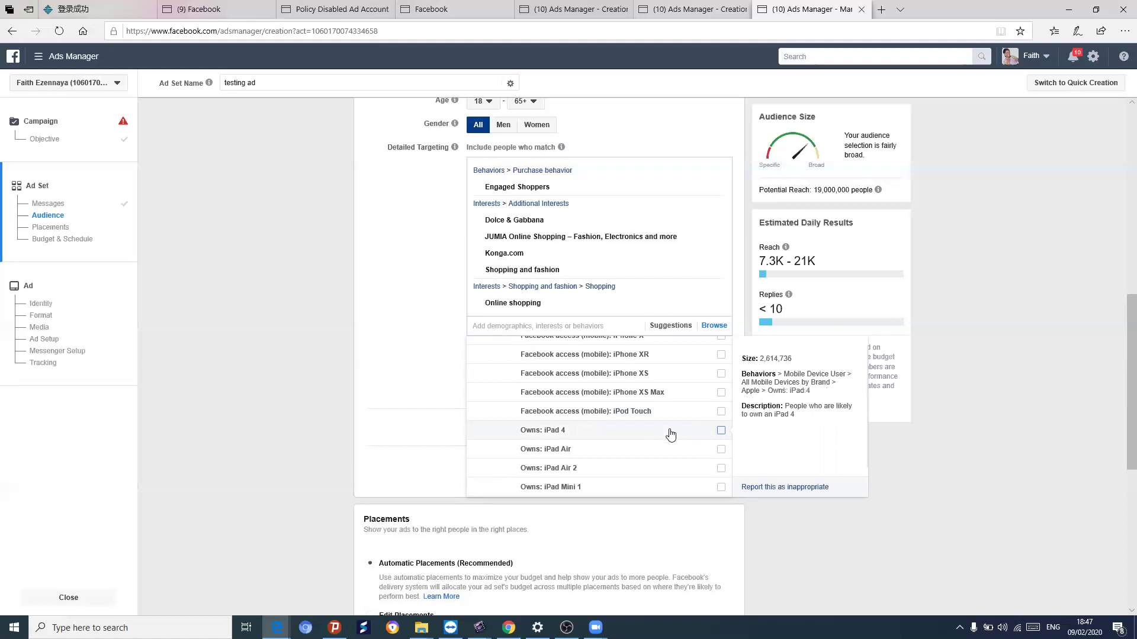
scroll(663, 441, "down", 1)
scroll(662, 446, "down", 3)
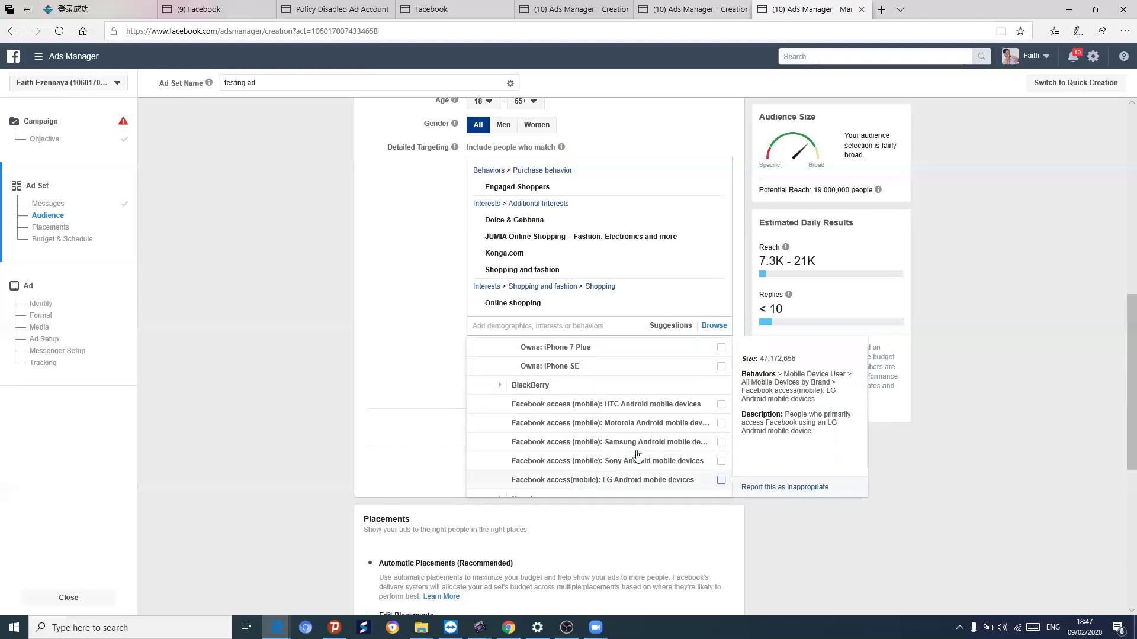
scroll(638, 457, "down", 2)
scroll(667, 387, "down", 2)
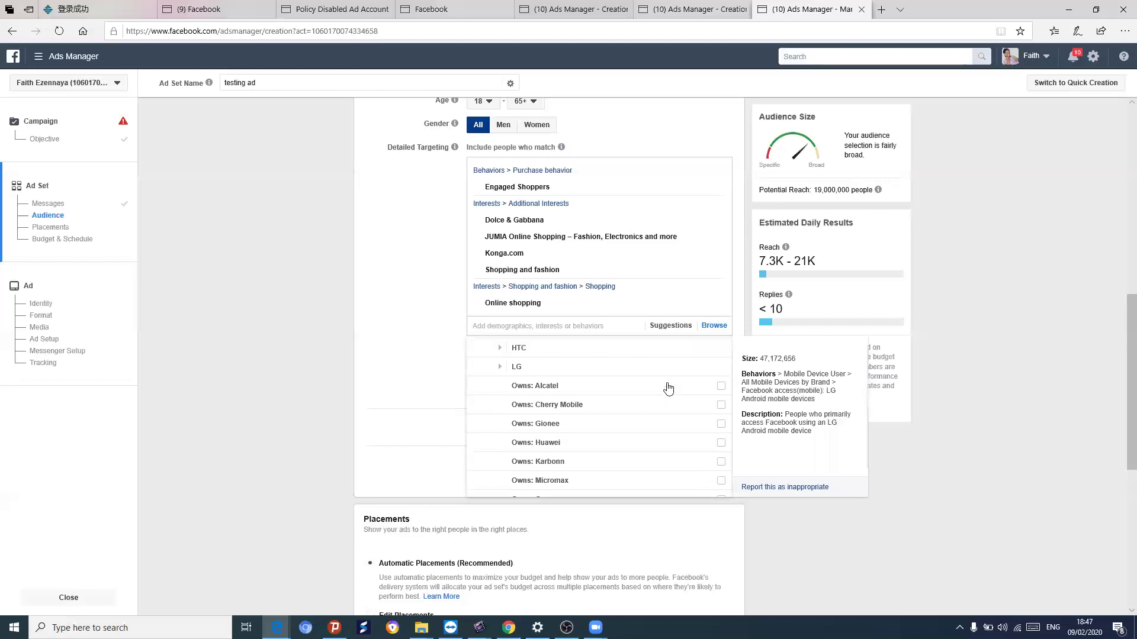
scroll(637, 426, "up", 9)
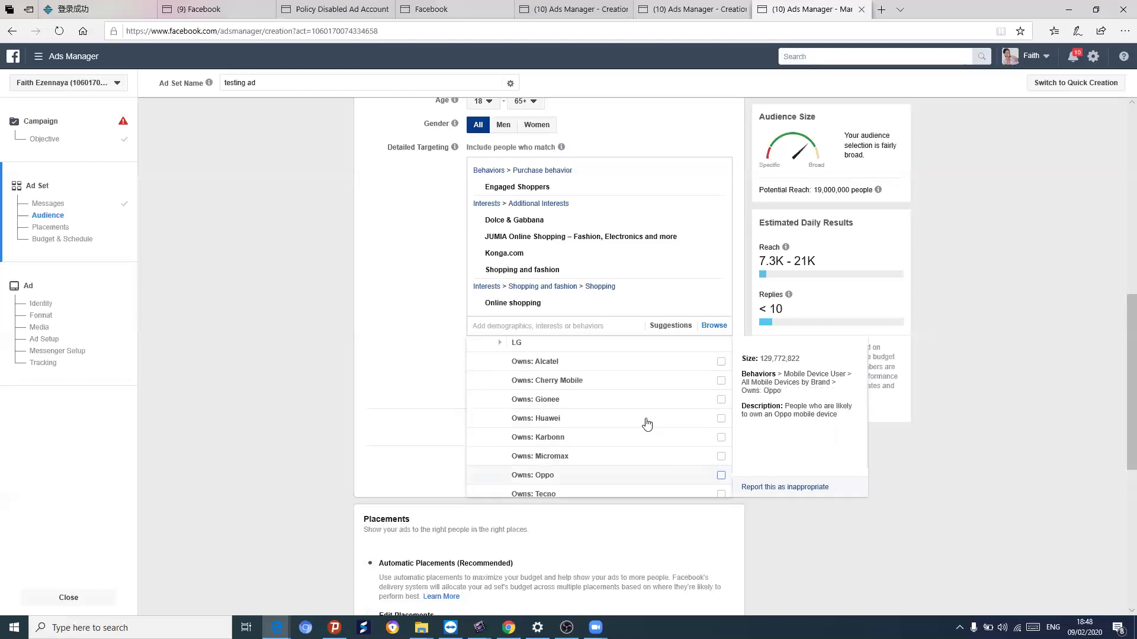
scroll(490, 564, "down", 5)
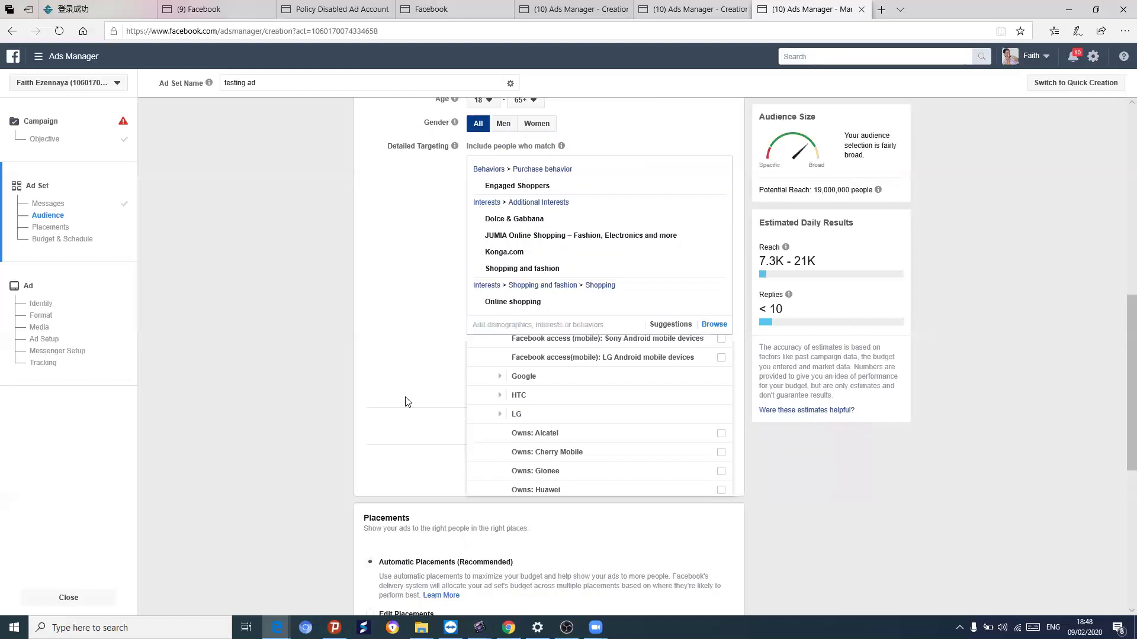
left_click(430, 308)
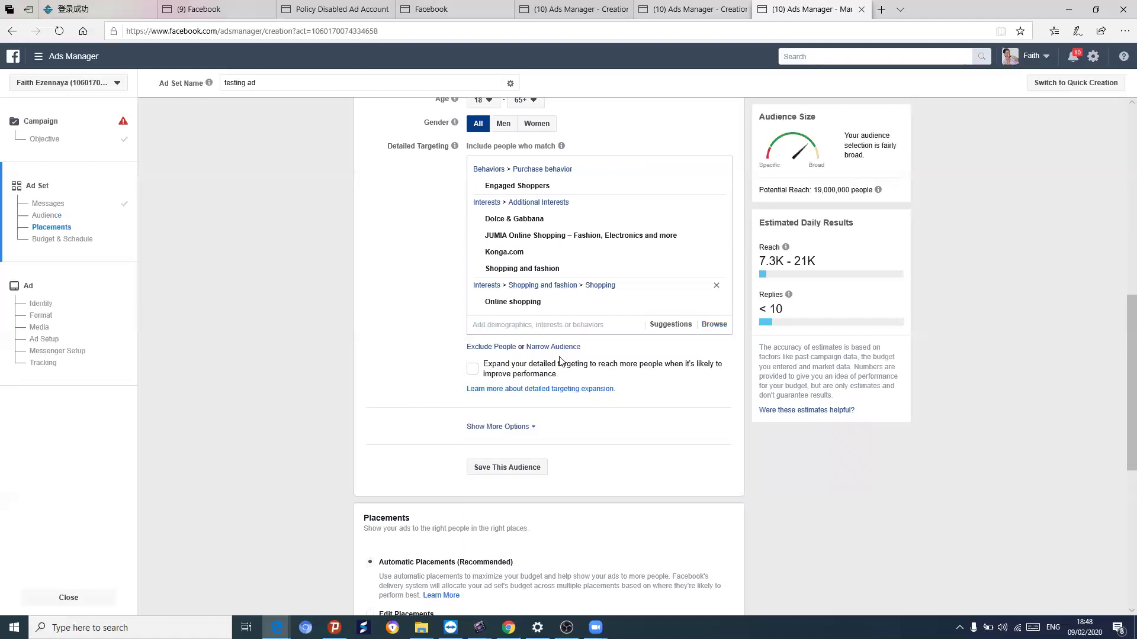
Search the detailed targeting options for "people travel" and look through the matching behaviors and demographics.
left_click(569, 325)
type("people travel")
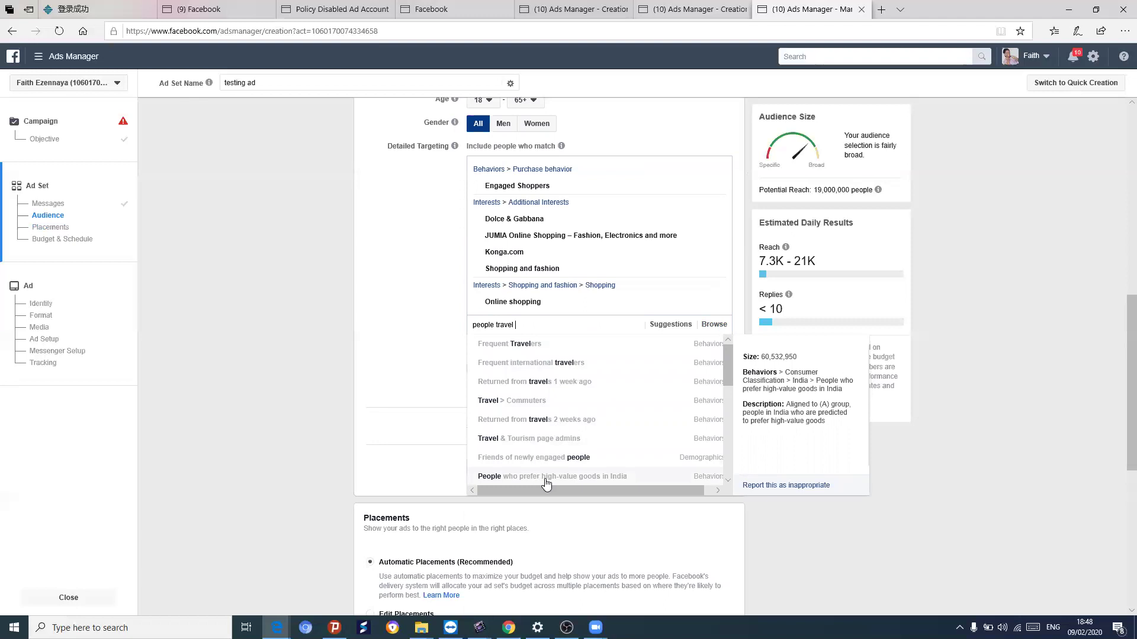
scroll(556, 468, "down", 2)
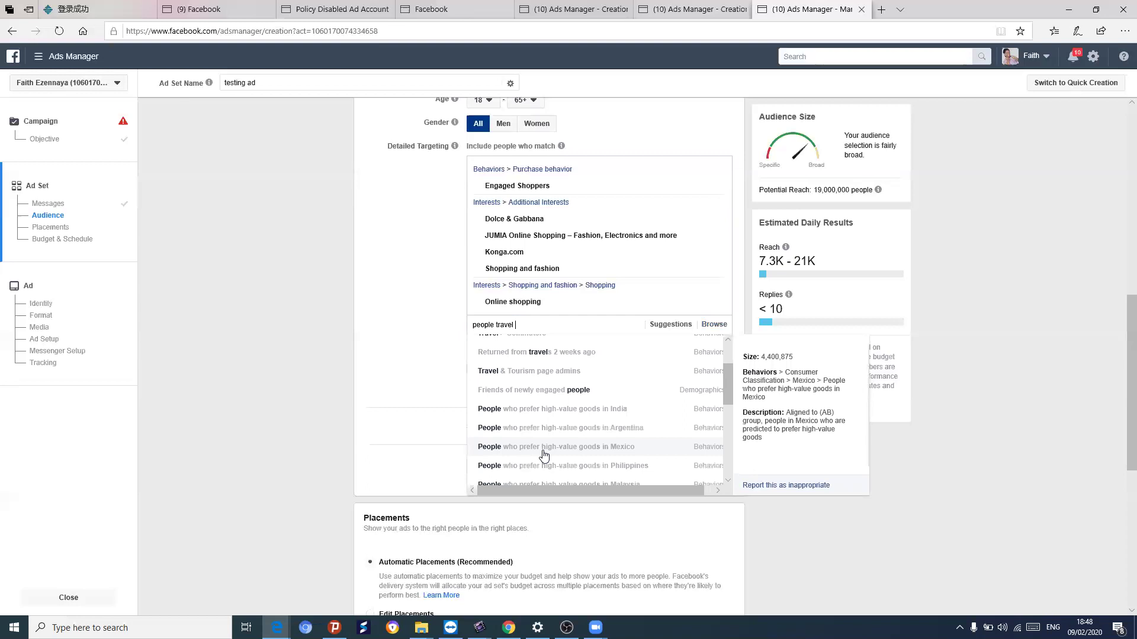
scroll(542, 450, "down", 5)
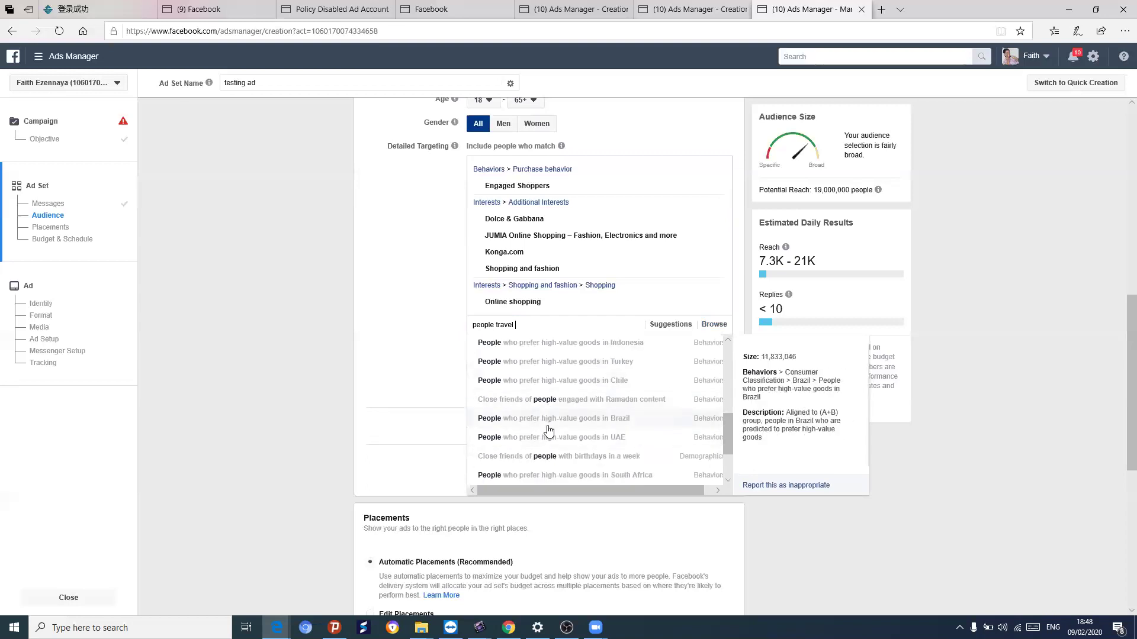
Replace the detailed targeting search with "birthday inapril" to look for birthday month options.
triple_click(574, 323)
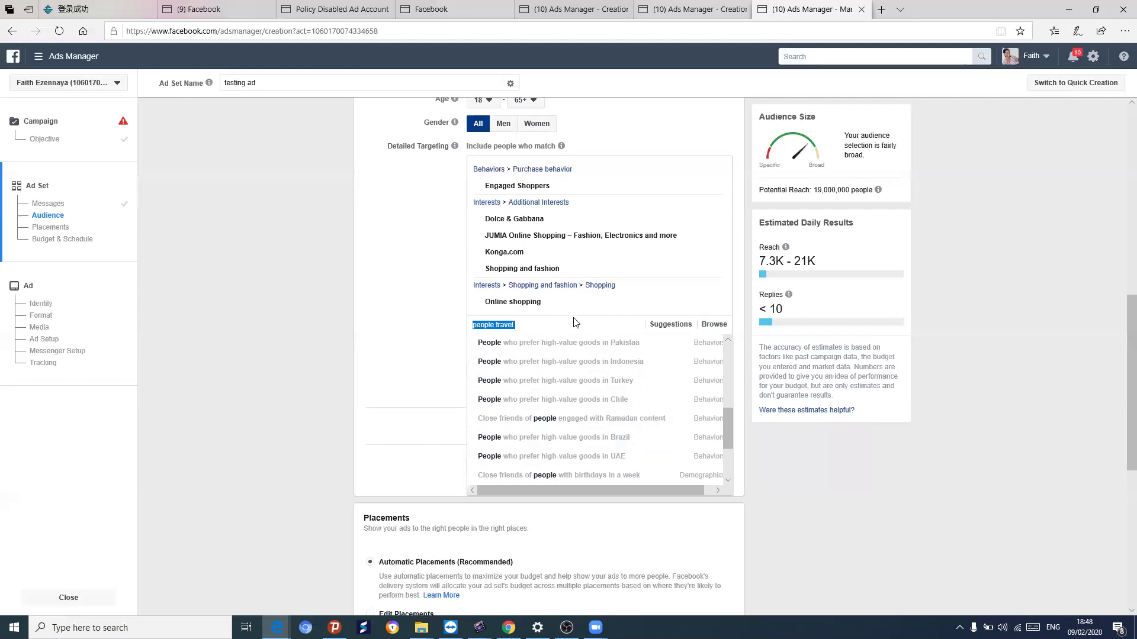
key("BackSpace")
type("b")
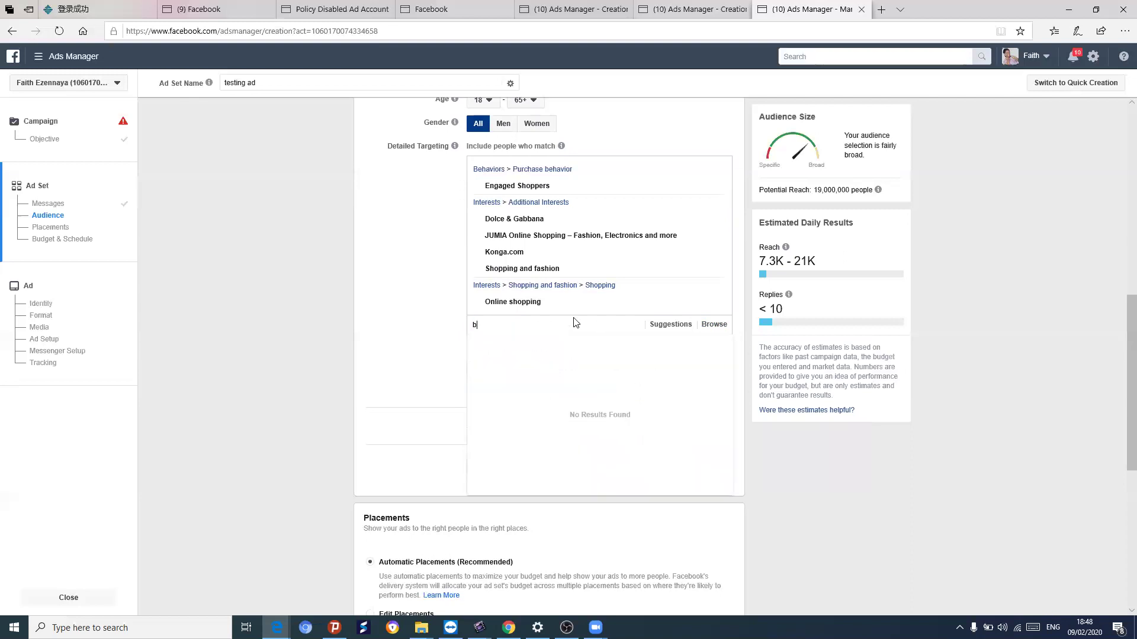
type("irthday inapril")
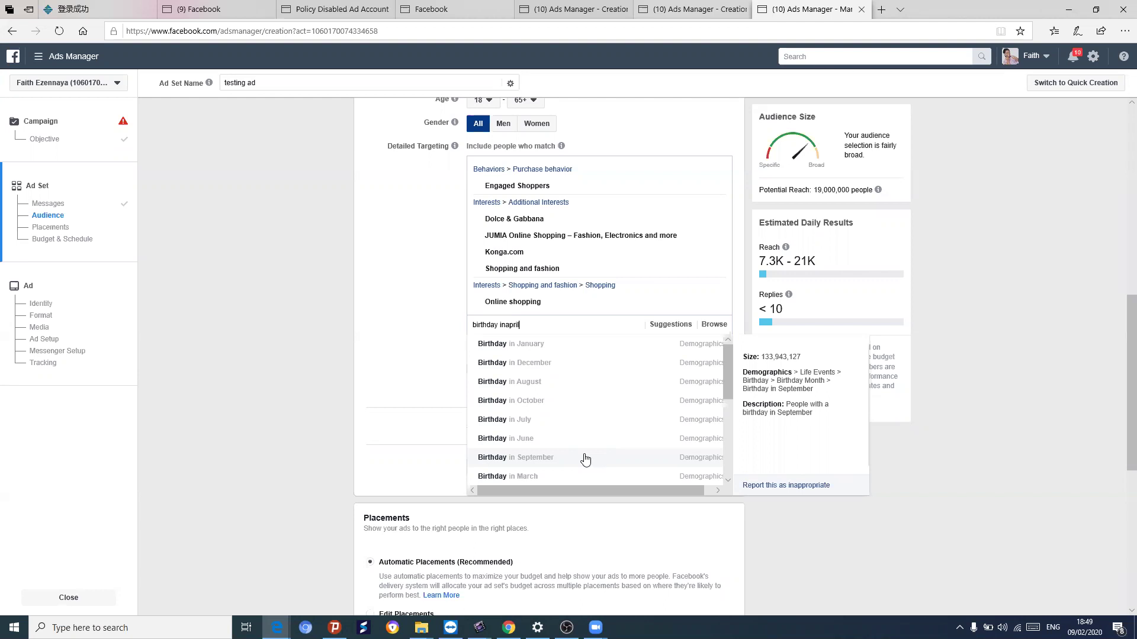
Search the detailed targeting options for "close friends" and examine the matching friend-based audiences.
triple_click(556, 323)
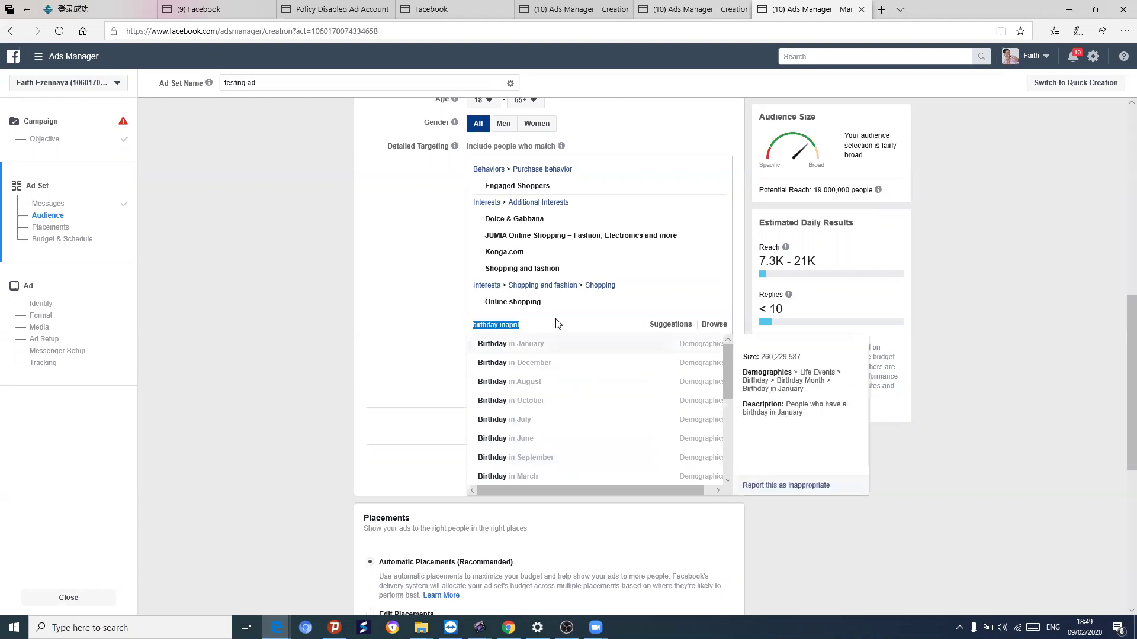
key("BackSpace")
type("clocse")
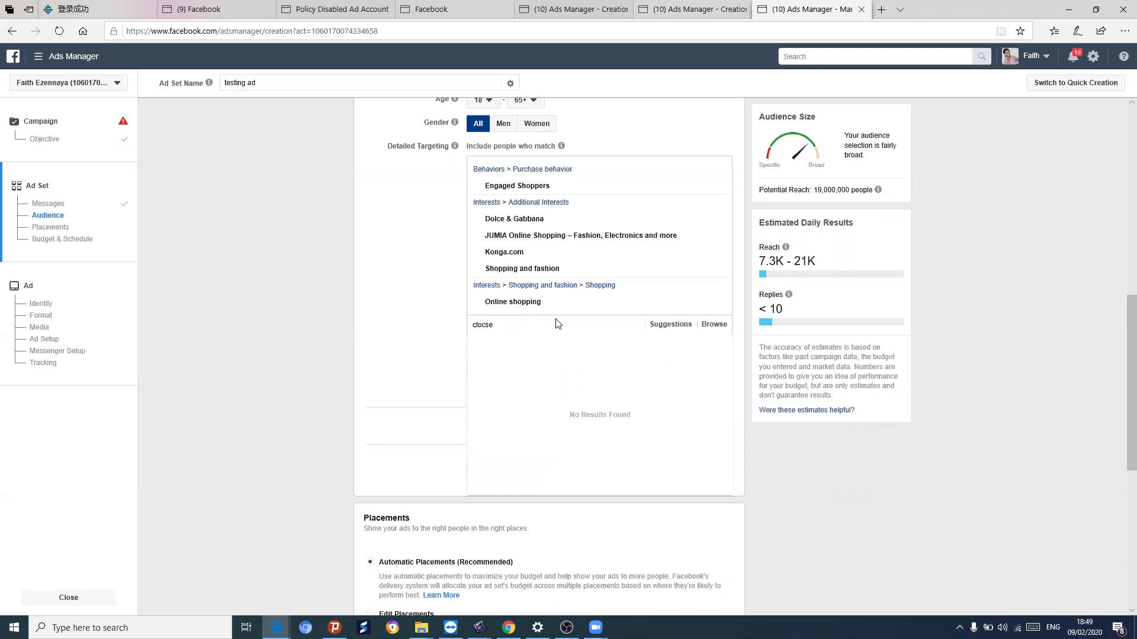
key("BackSpace")
key("BackSpace")
key("BackSpace")
key("BackSpace")
type("ose friends")
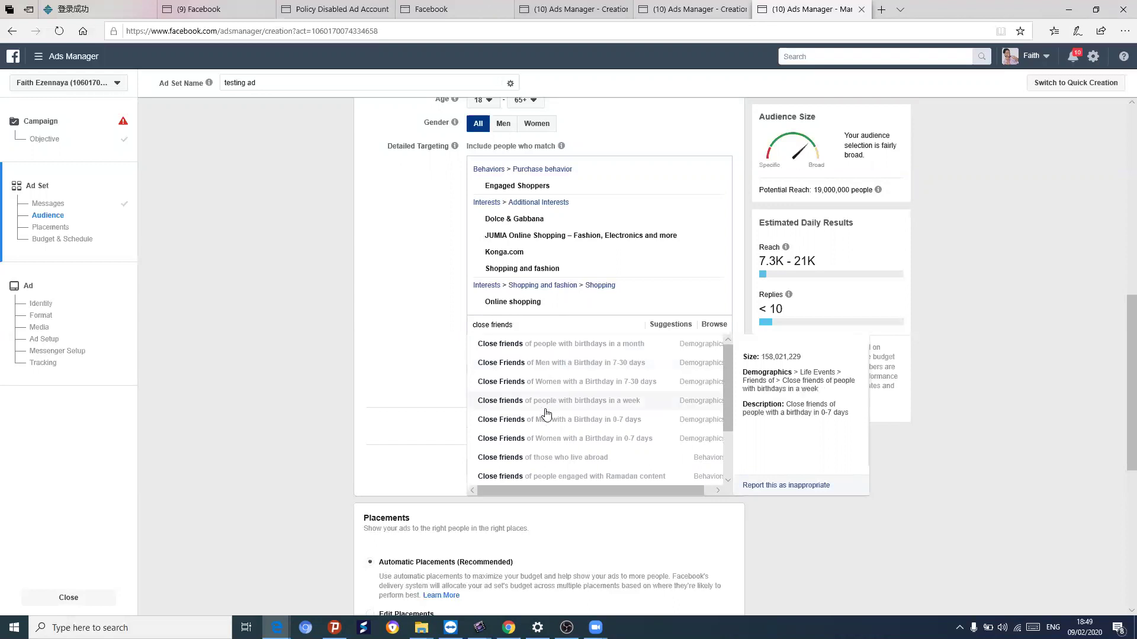
scroll(545, 415, "down", 2)
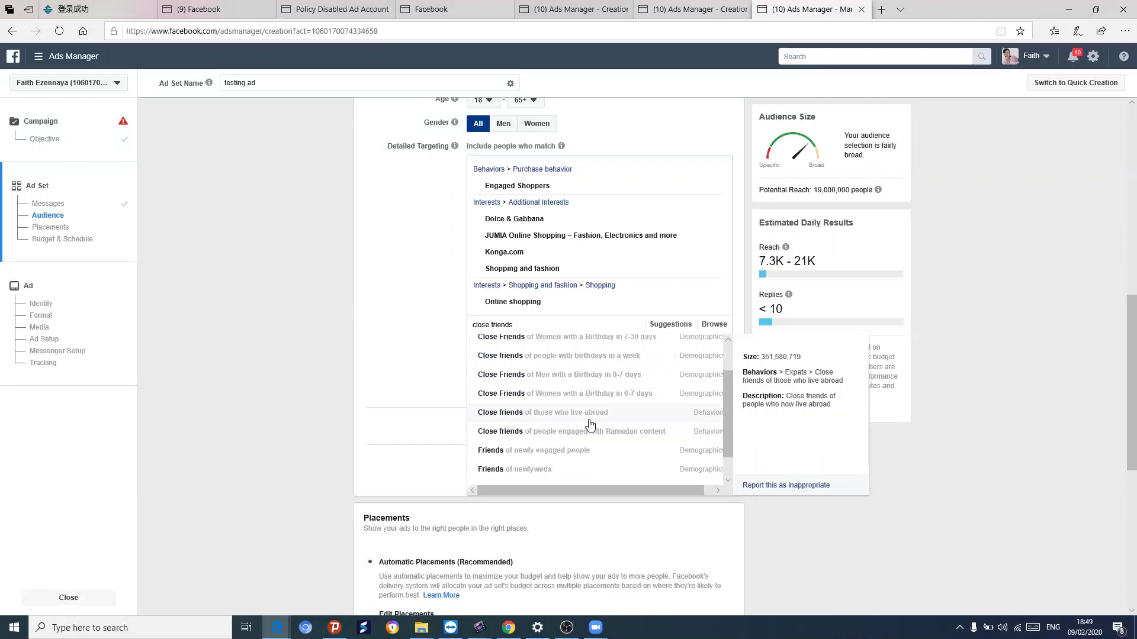
scroll(556, 459, "down", 1)
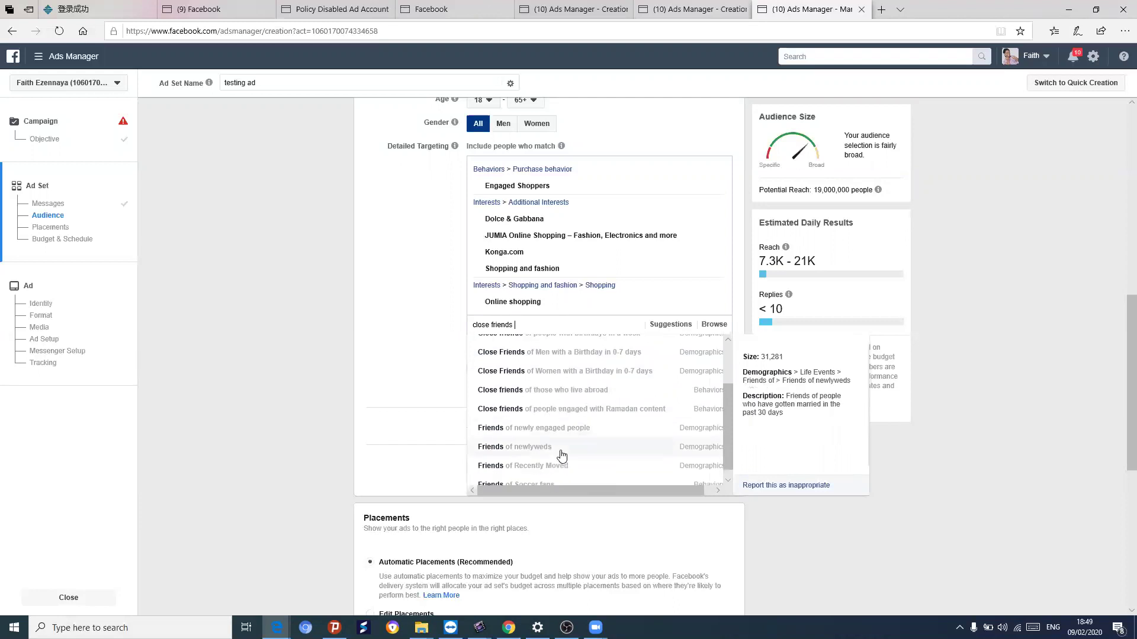
scroll(559, 453, "down", 2)
scroll(560, 454, "down", 1)
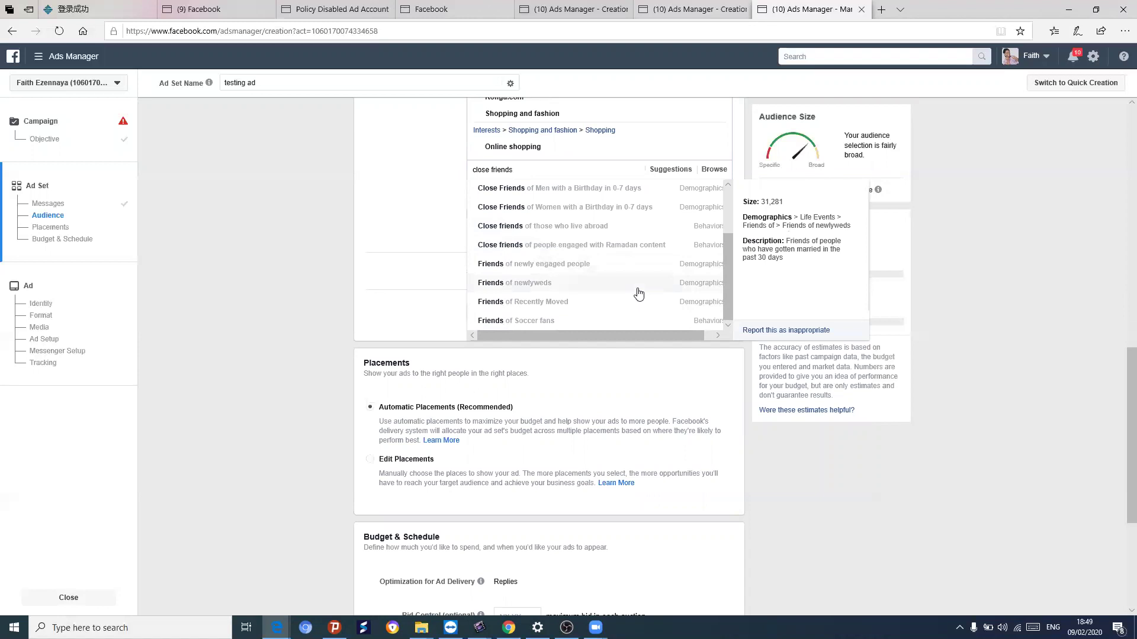
scroll(710, 184, "up", 1)
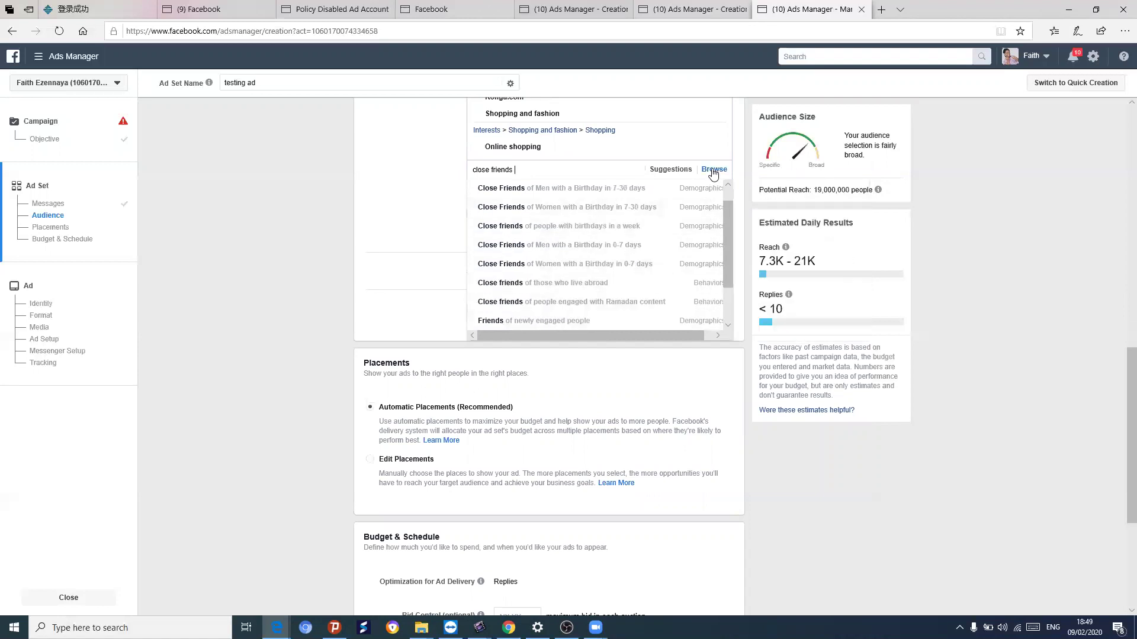
Browse the Life Events demographics and examine the Birthday and Friends of audiences.
left_click(714, 170)
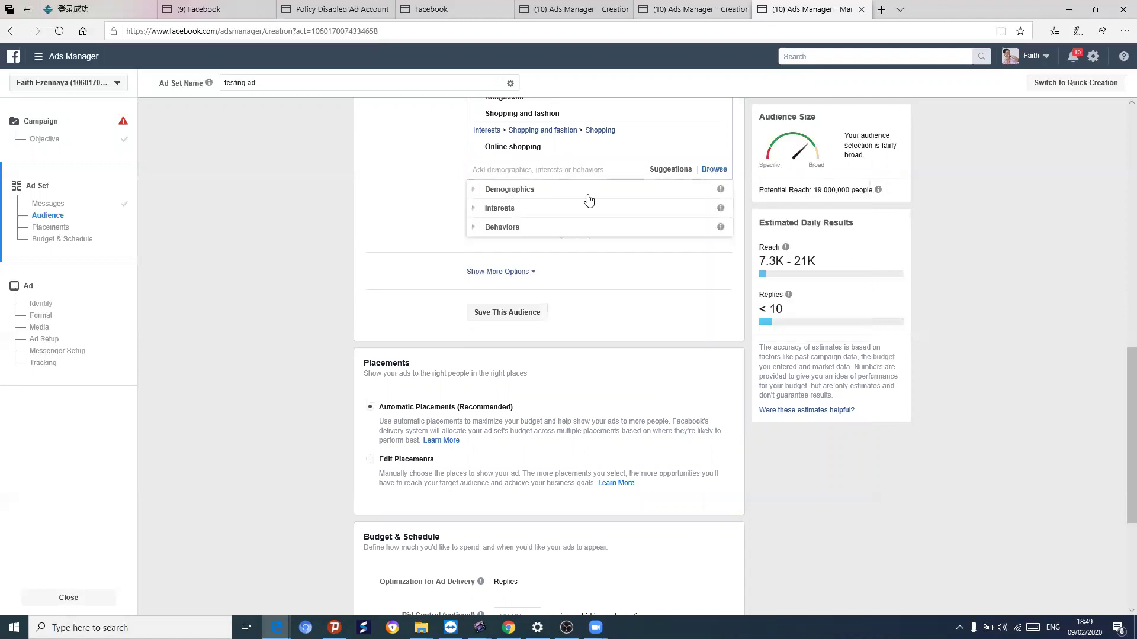
left_click(473, 191)
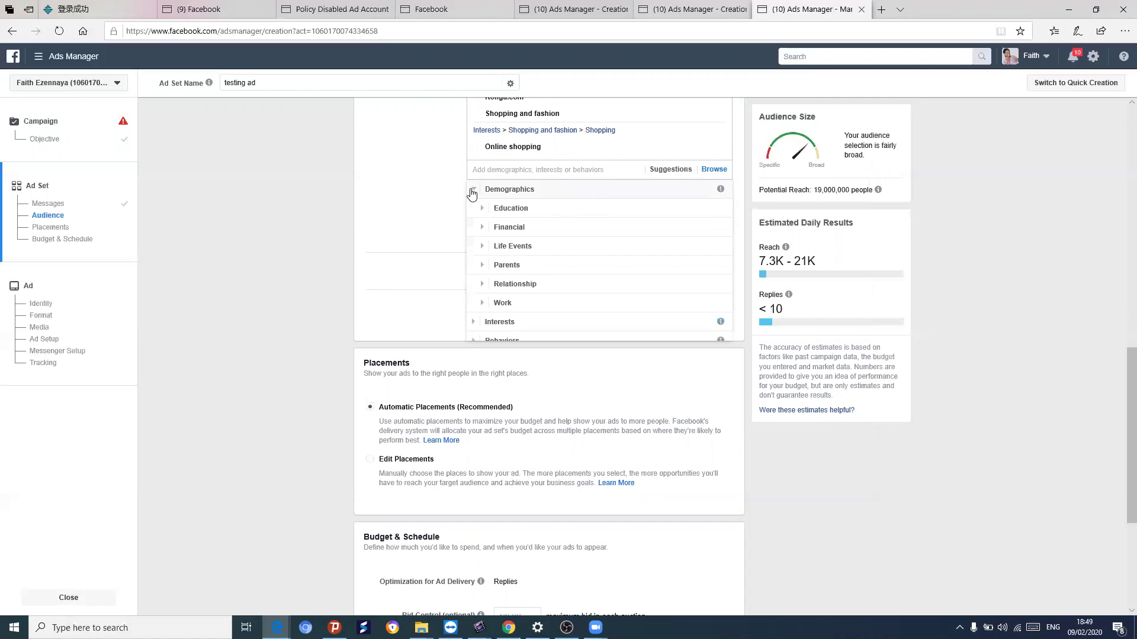
left_click(484, 248)
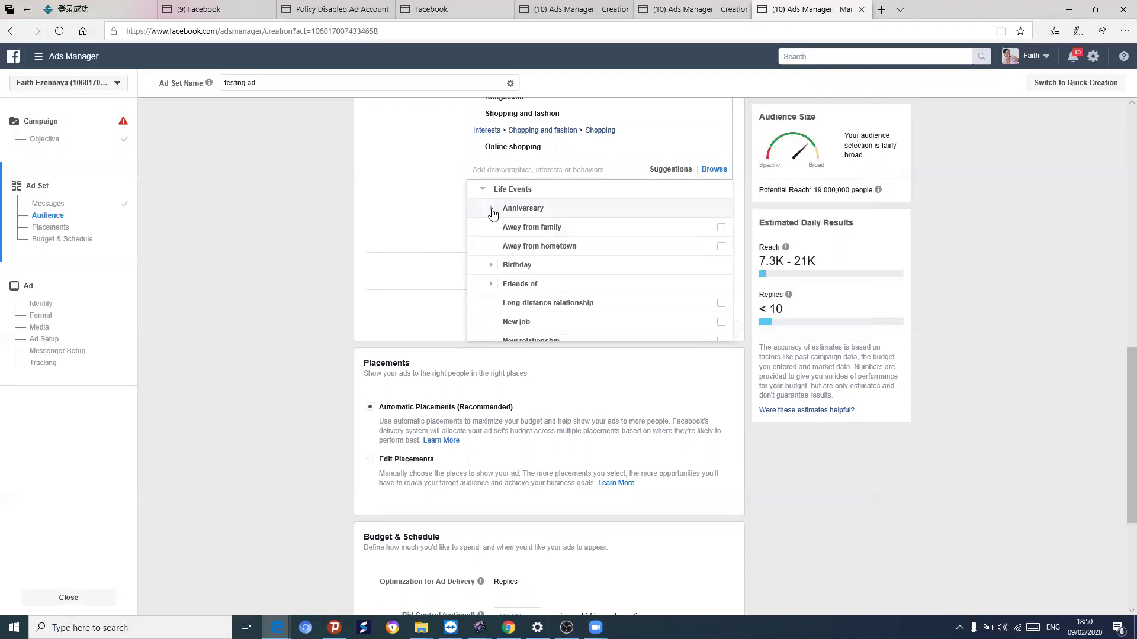
left_click(494, 266)
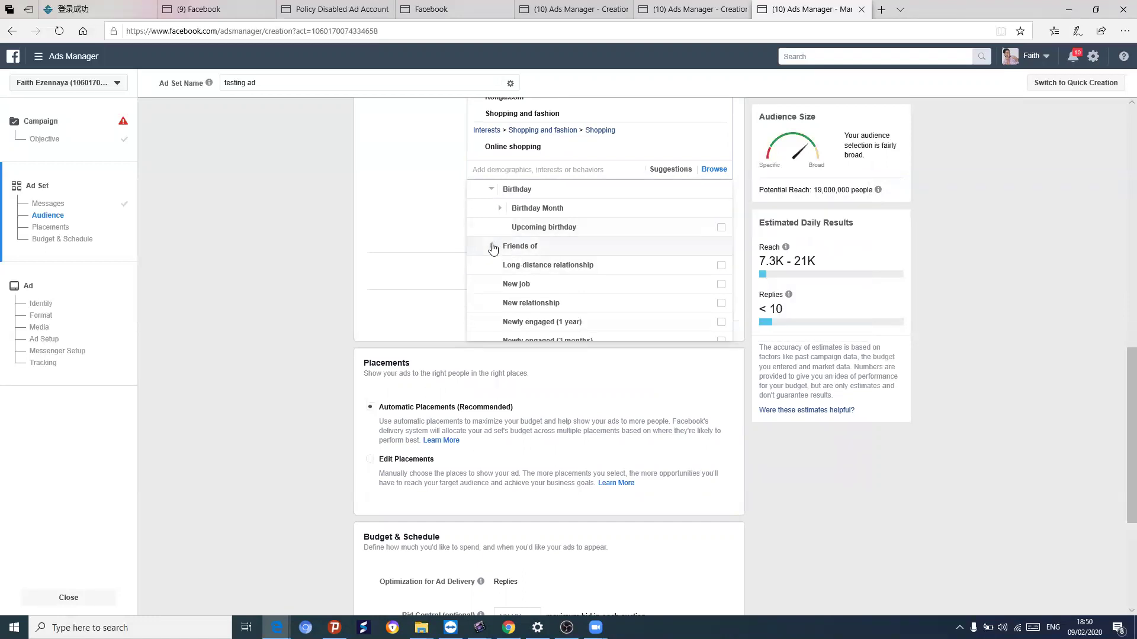
left_click(493, 248)
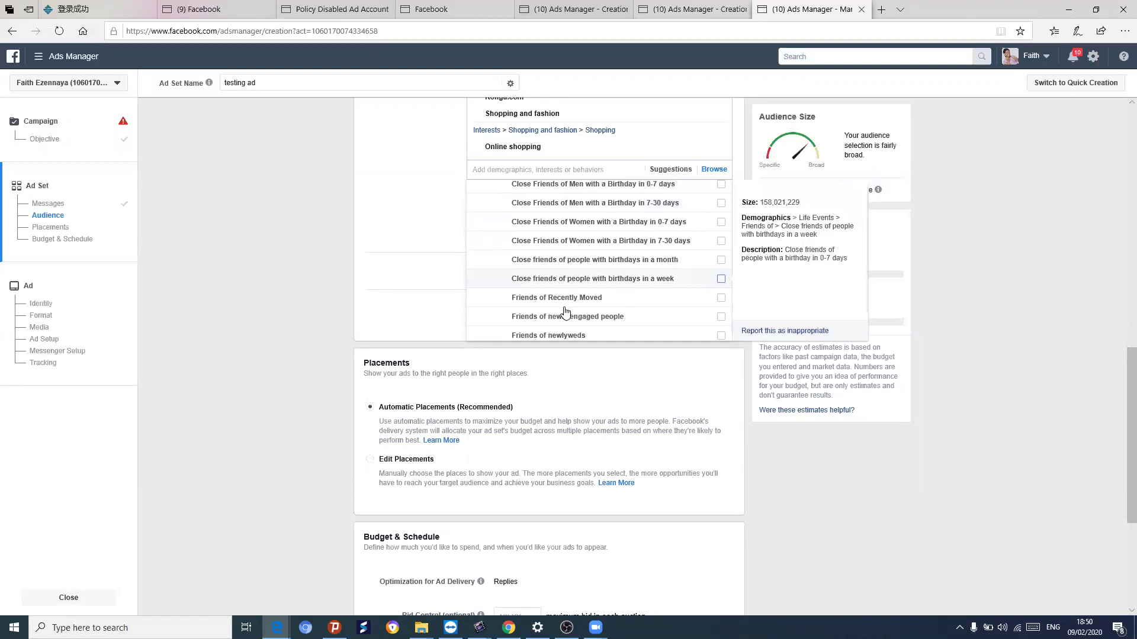
scroll(647, 243, "up", 1)
scroll(622, 249, "up", 1)
scroll(633, 277, "down", 4)
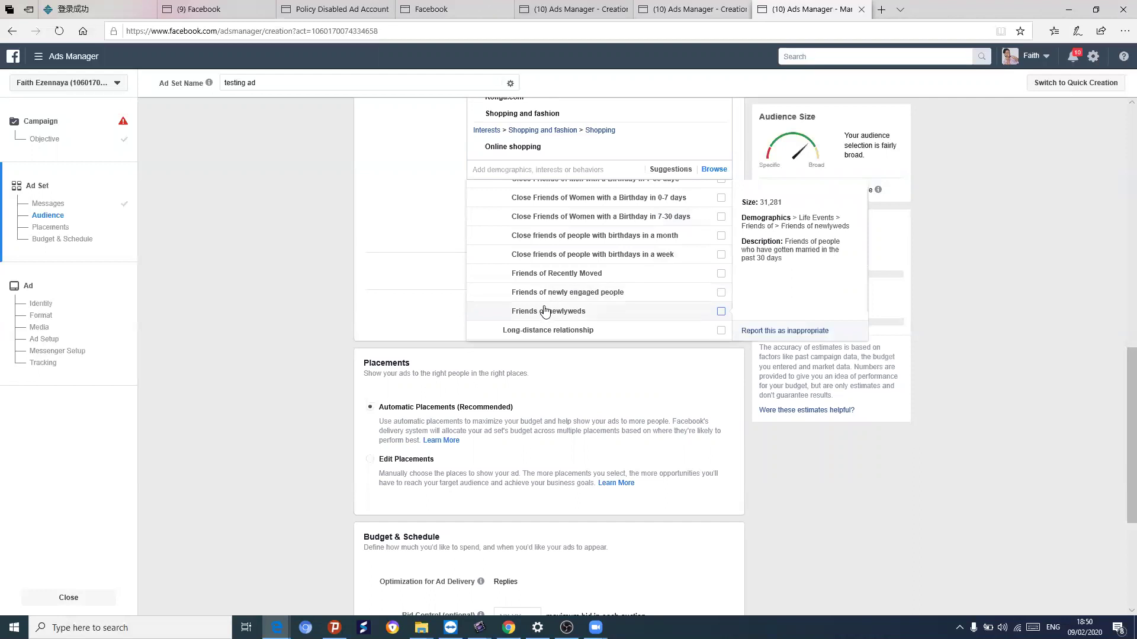
scroll(527, 292, "up", 5)
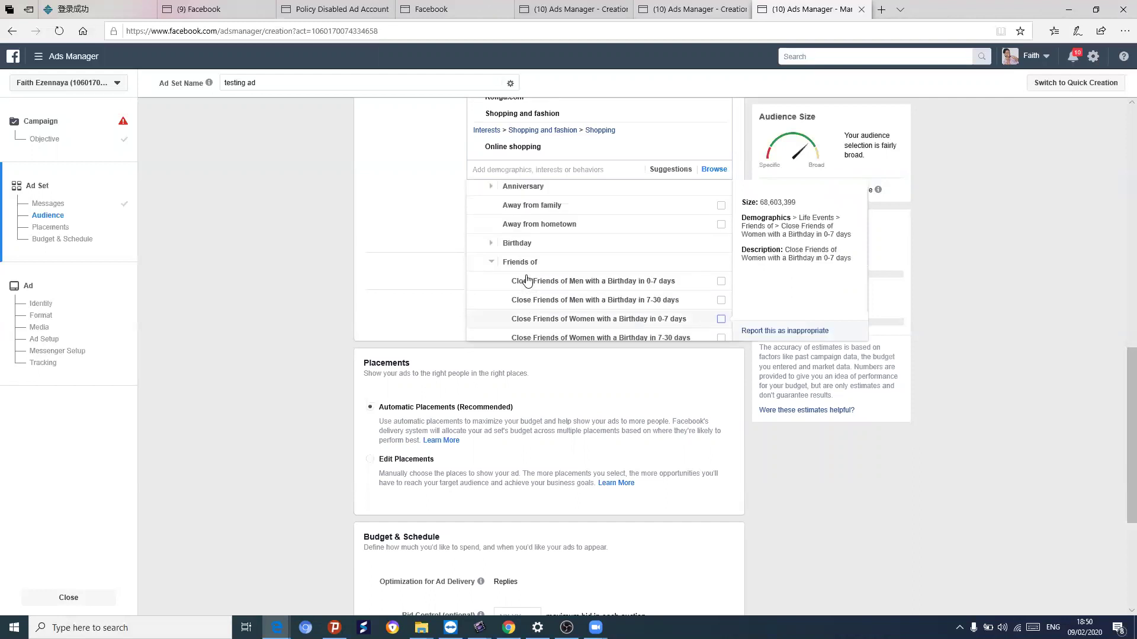
Examine the Anniversary options and the remaining life events through Recently moved, then close the category list without adding any.
left_click(491, 188)
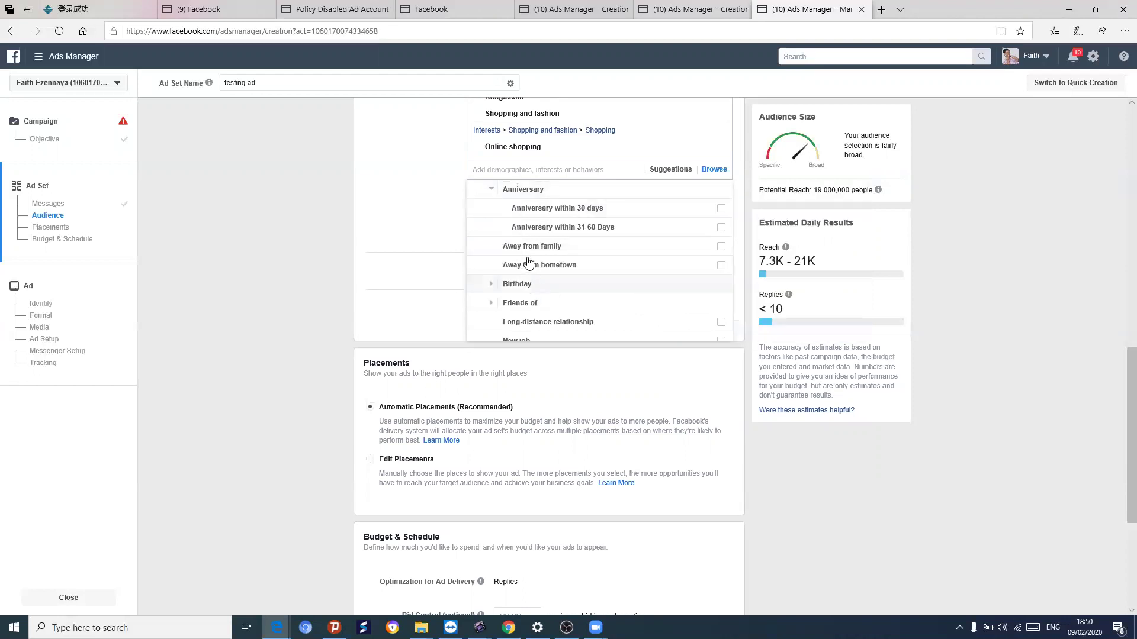
mouse_move(564, 214)
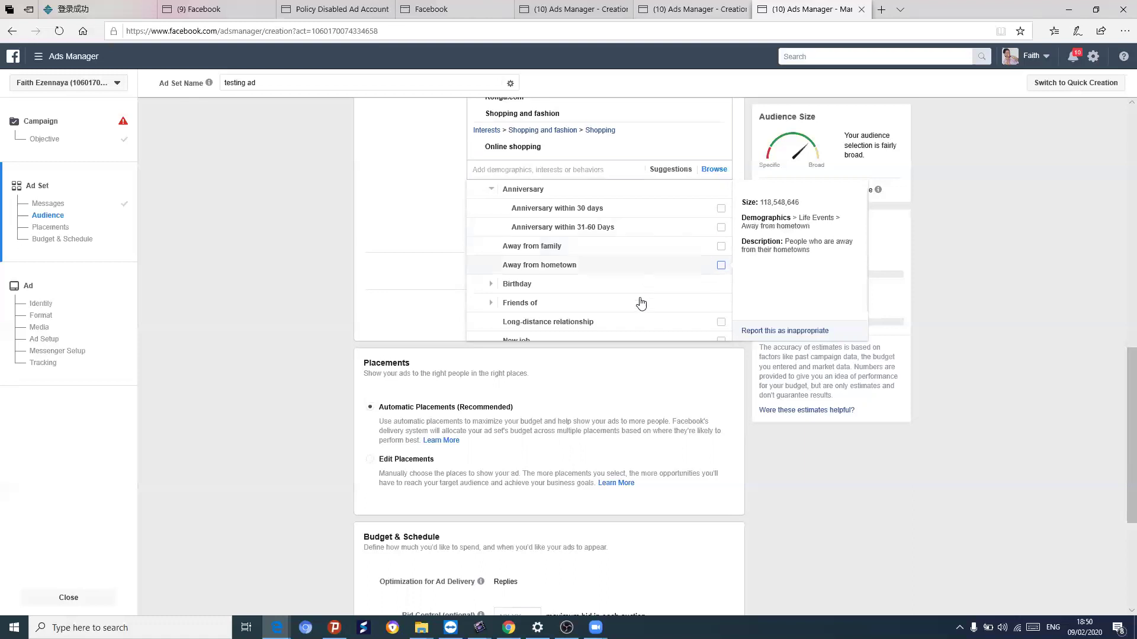
scroll(544, 258, "down", 3)
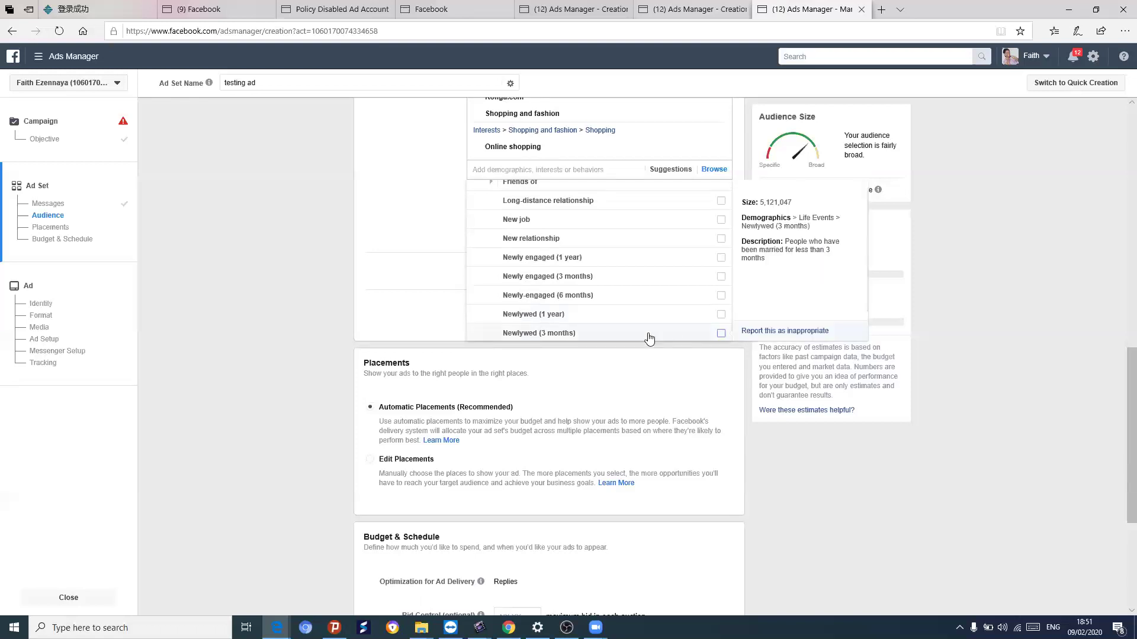
scroll(602, 320, "down", 1)
scroll(577, 314, "down", 3)
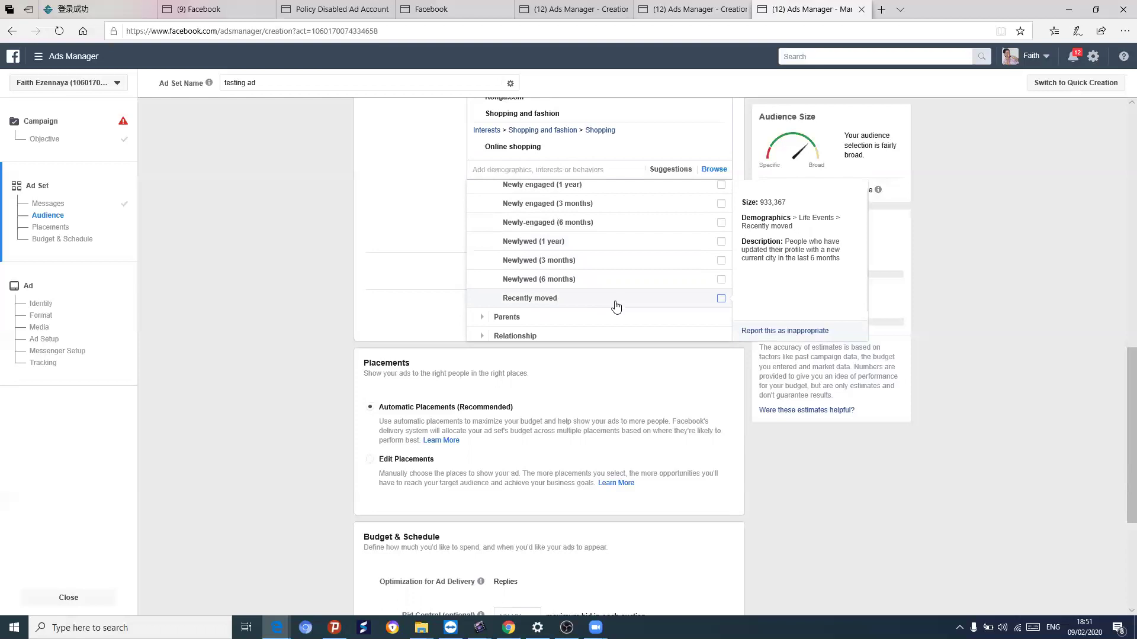
scroll(613, 306, "up", 4)
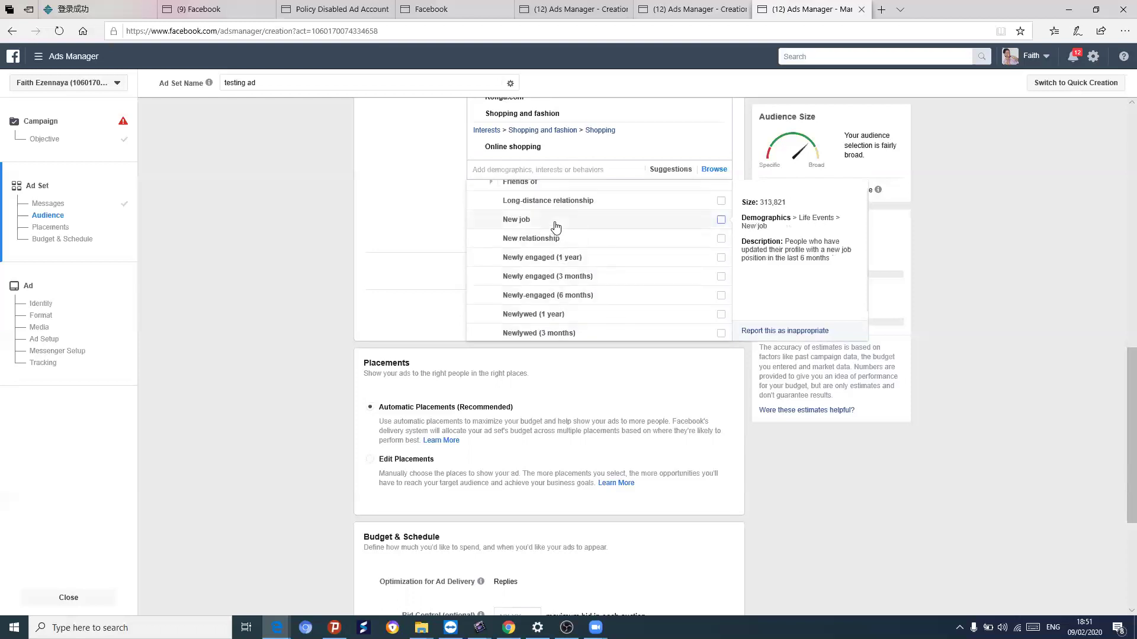
scroll(521, 245, "up", 3)
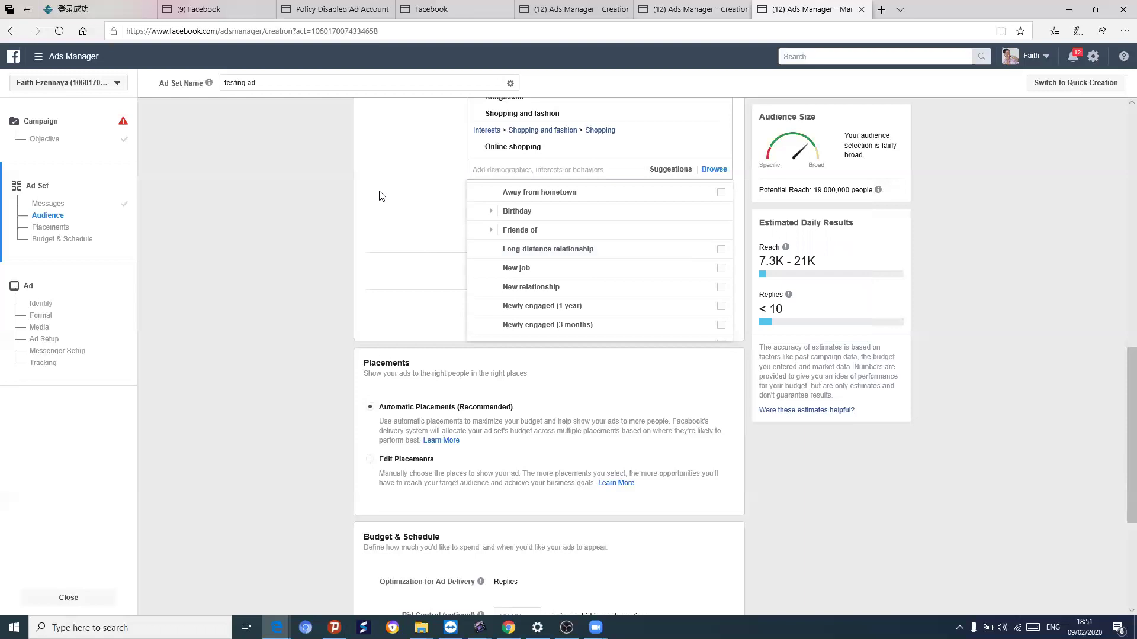
scroll(531, 230, "up", 3)
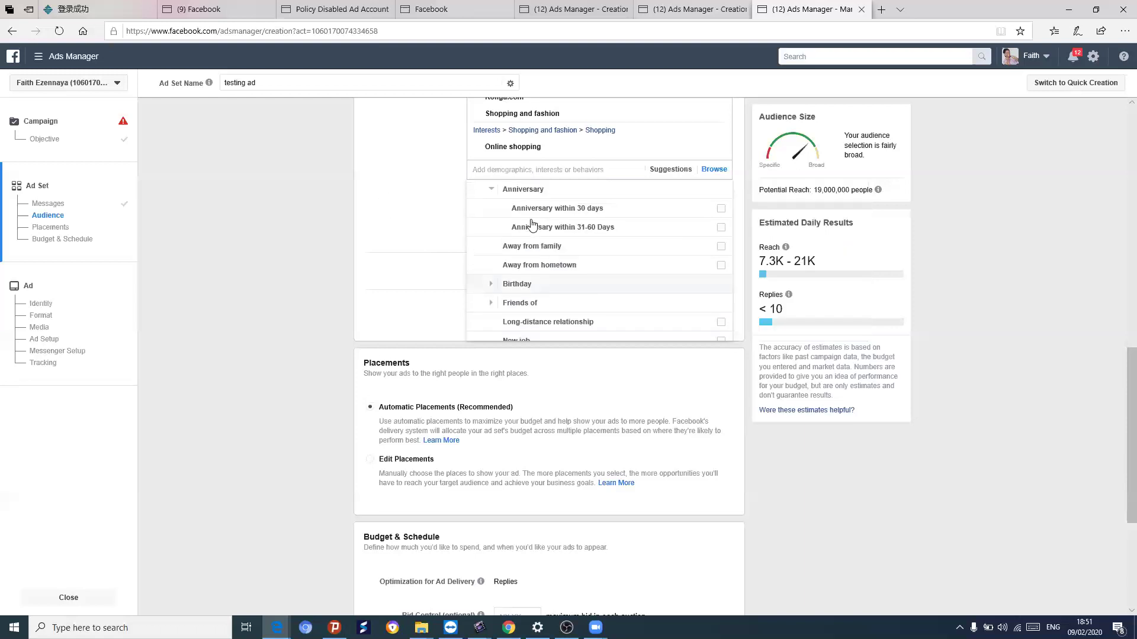
left_click(540, 173)
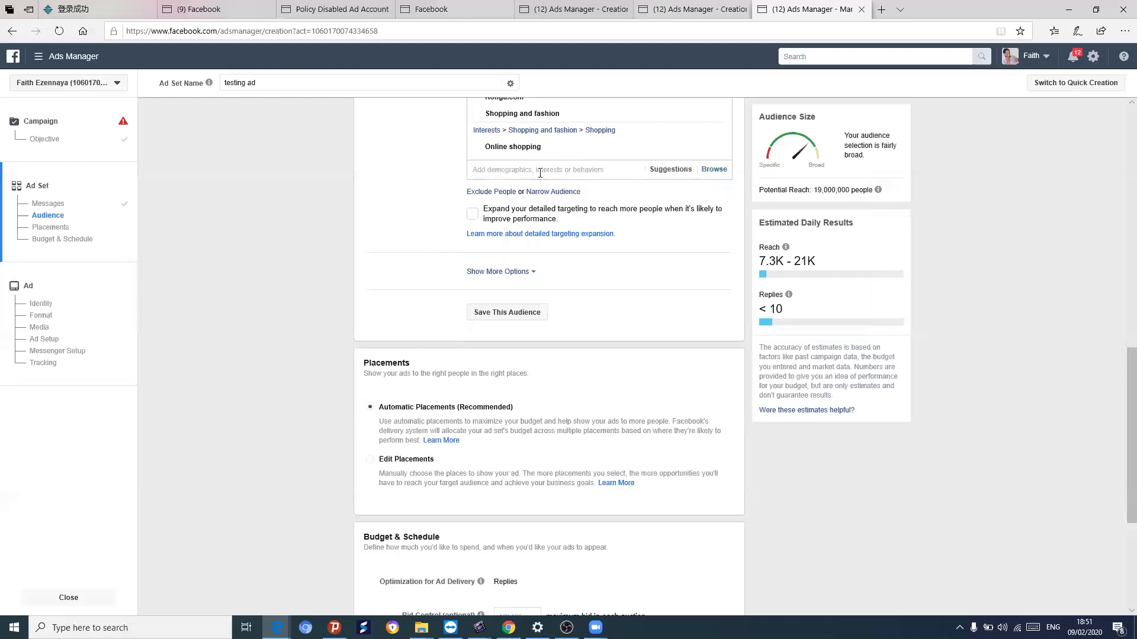
Browse the Education and Financial categories under Demographics, then close the category list.
scroll(640, 378, "up", 3)
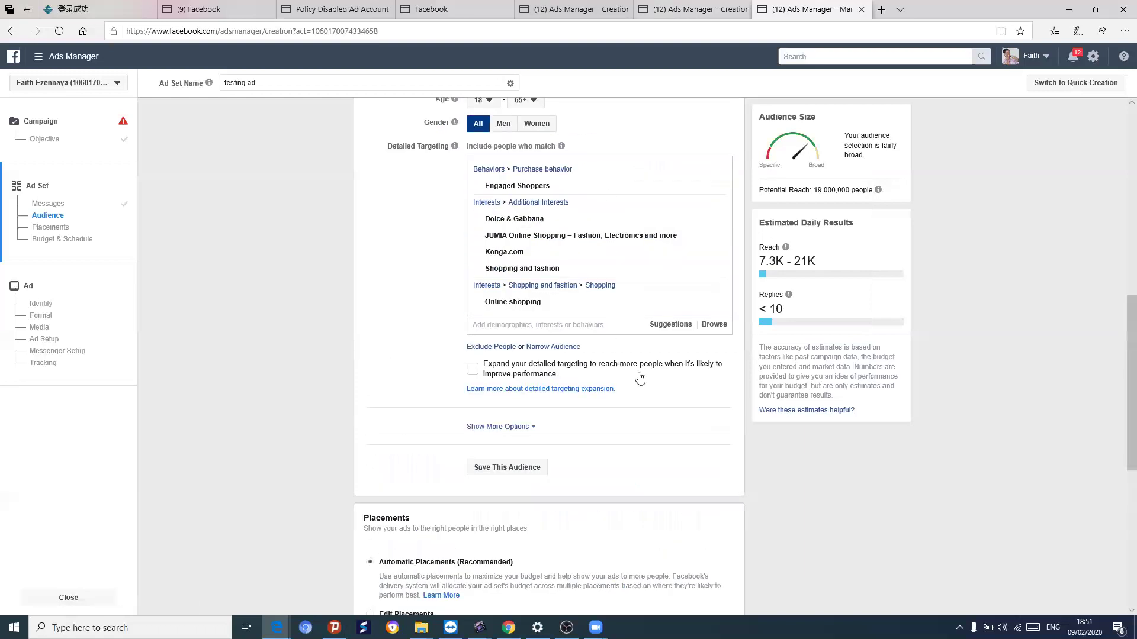
left_click(713, 324)
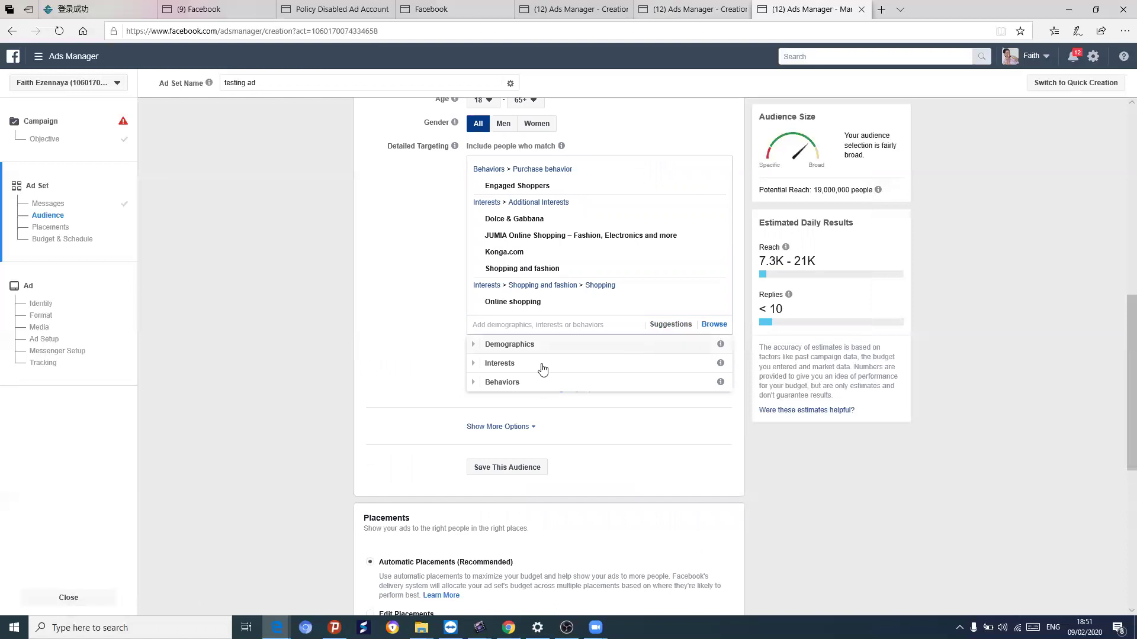
left_click(474, 345)
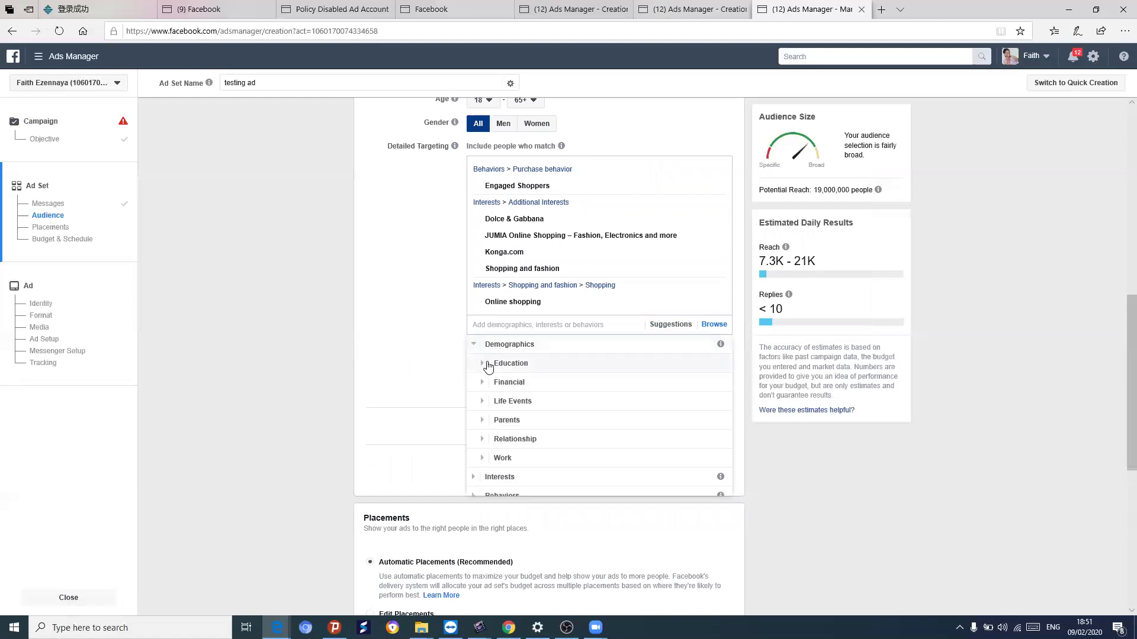
left_click(480, 366)
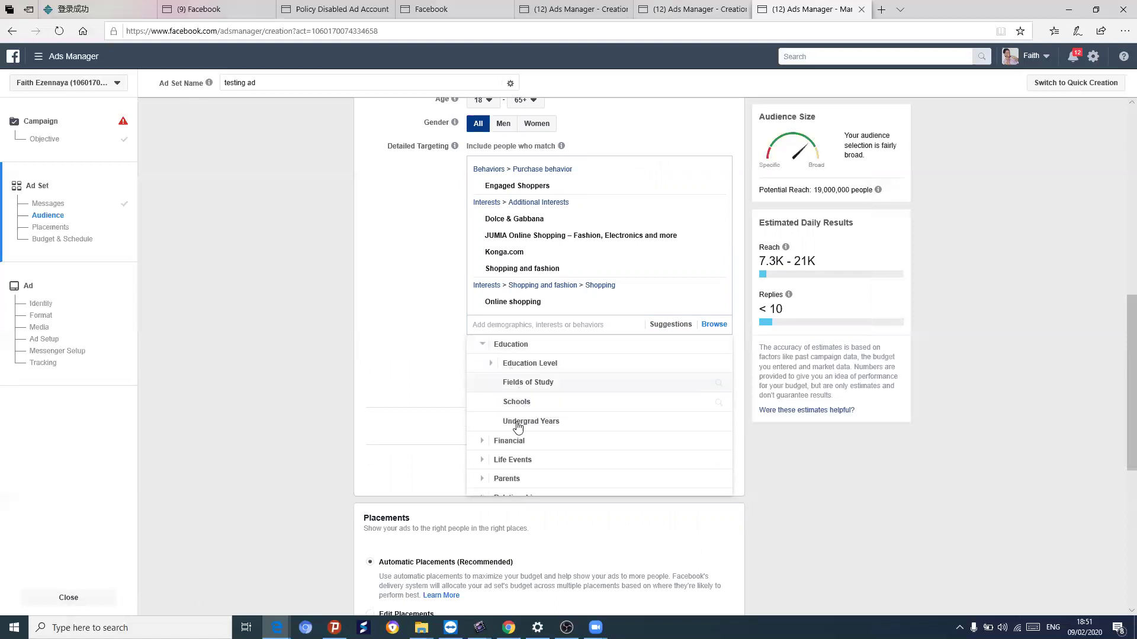
scroll(513, 443, "down", 1)
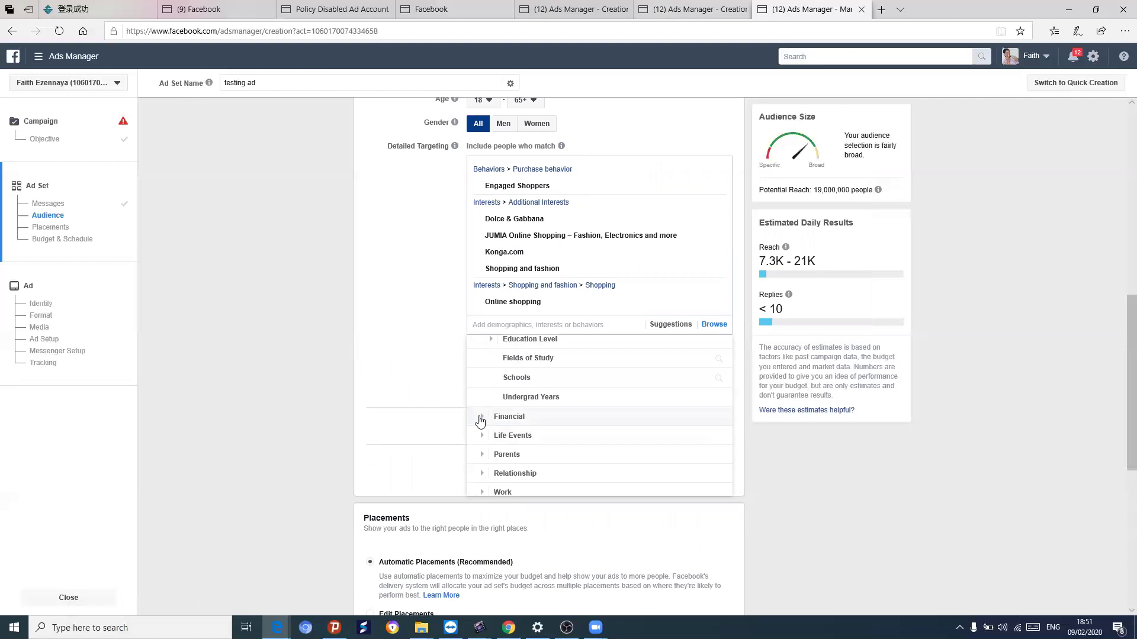
left_click(481, 416)
left_click(713, 326)
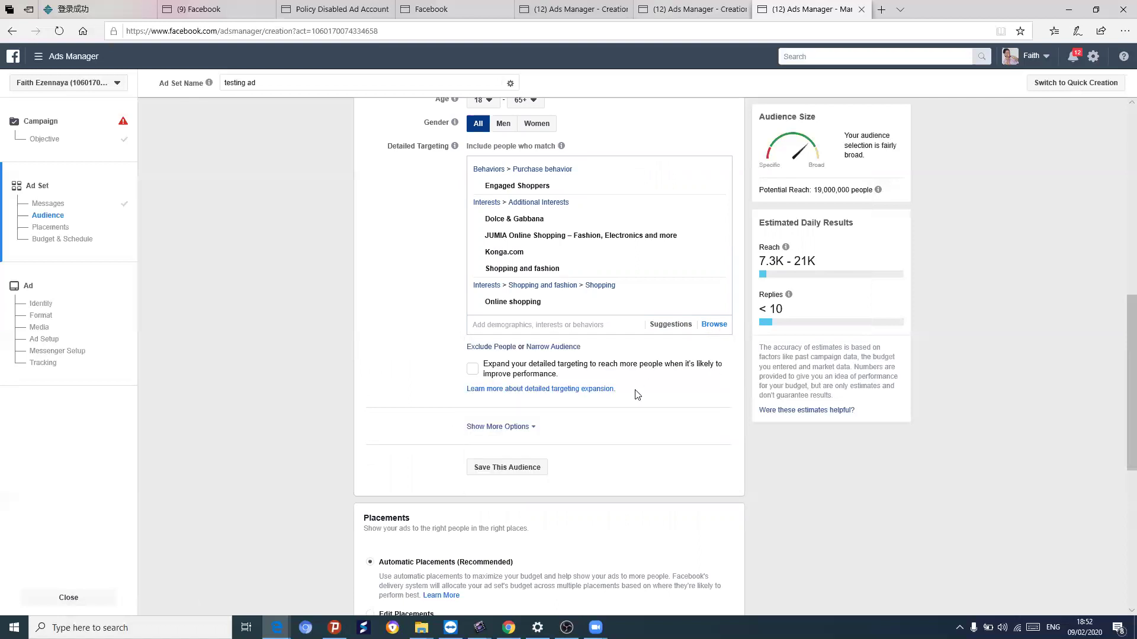
Reopen the detailed targeting categories and look through the main Interests groups.
left_click(714, 326)
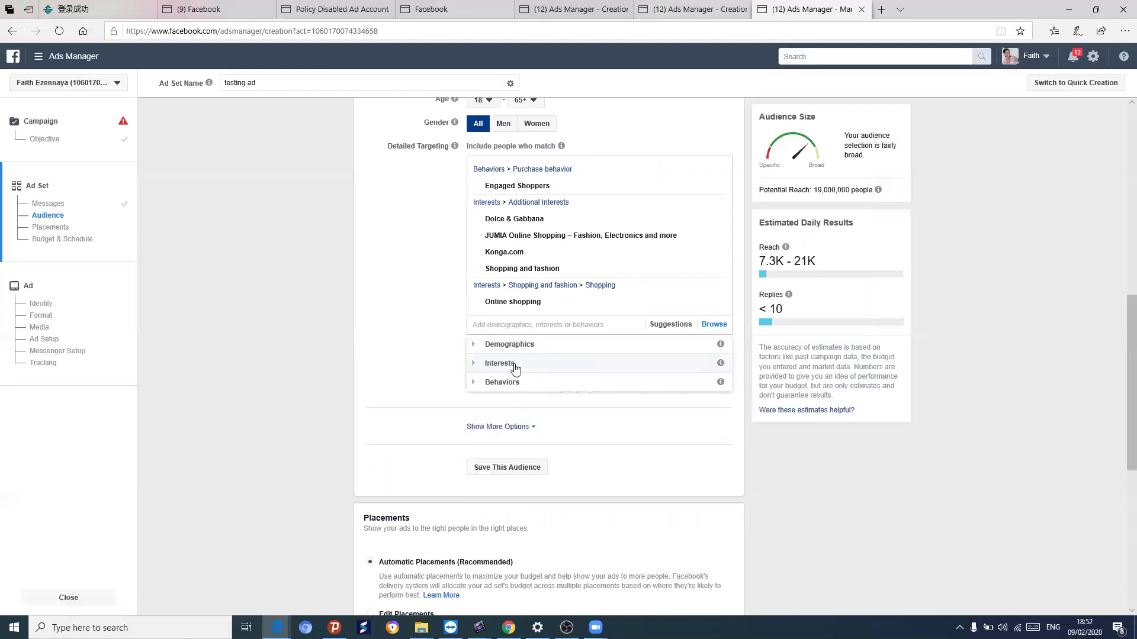
left_click(475, 365)
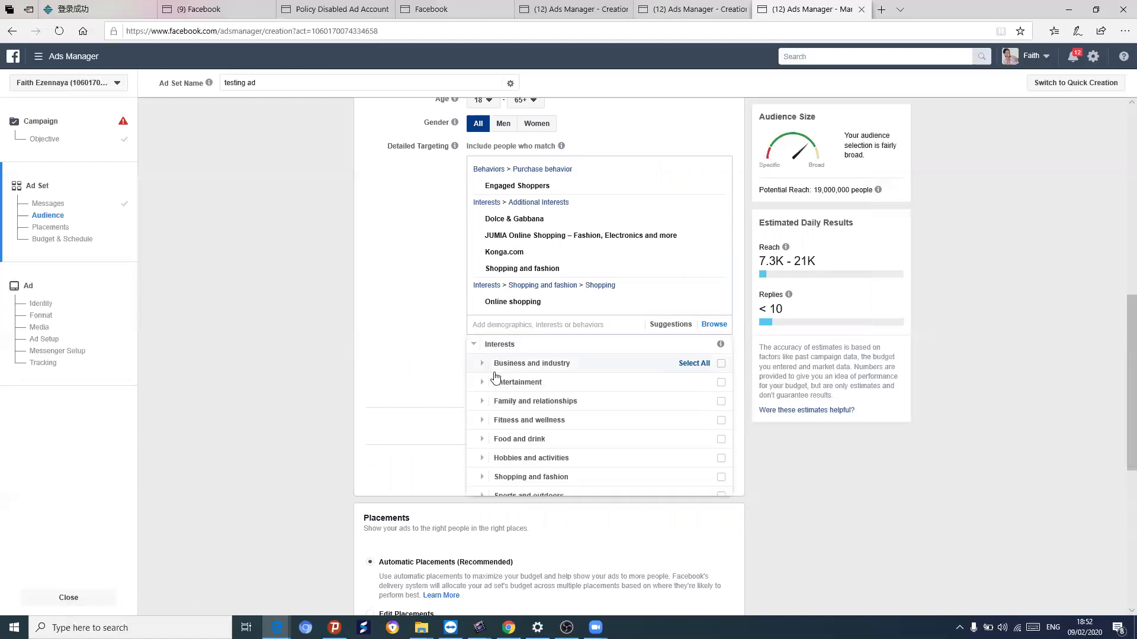
scroll(496, 401, "down", 1)
scroll(496, 402, "down", 1)
Browse the Behaviors categories and examine the Digital activities options, including page admins and small business owners.
left_click(474, 408)
scroll(491, 414, "up", 1)
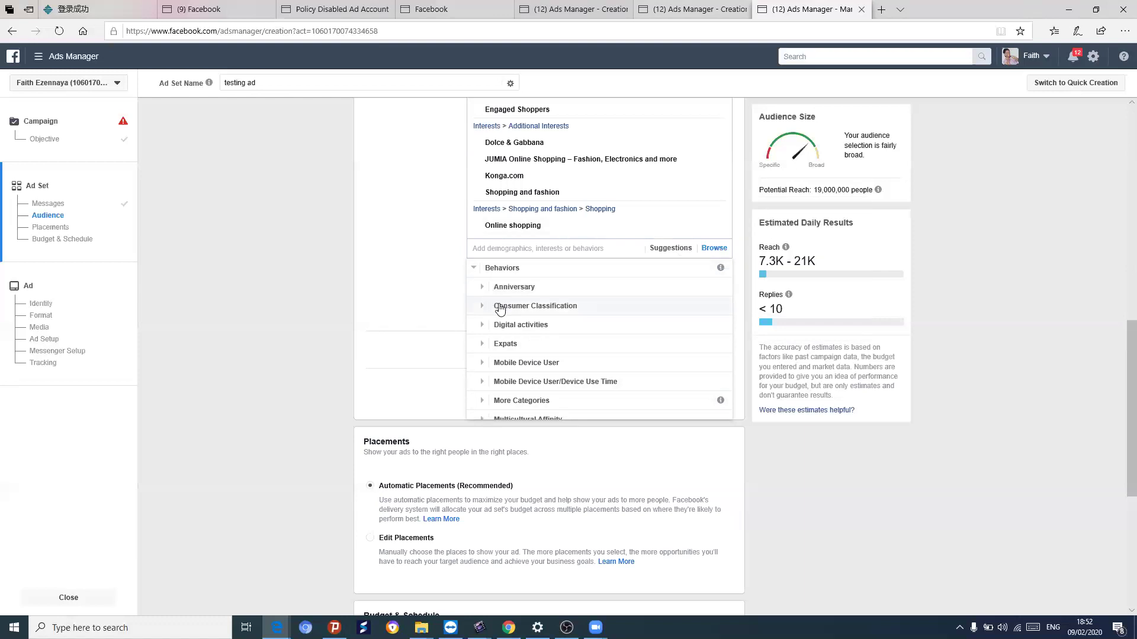
left_click(483, 327)
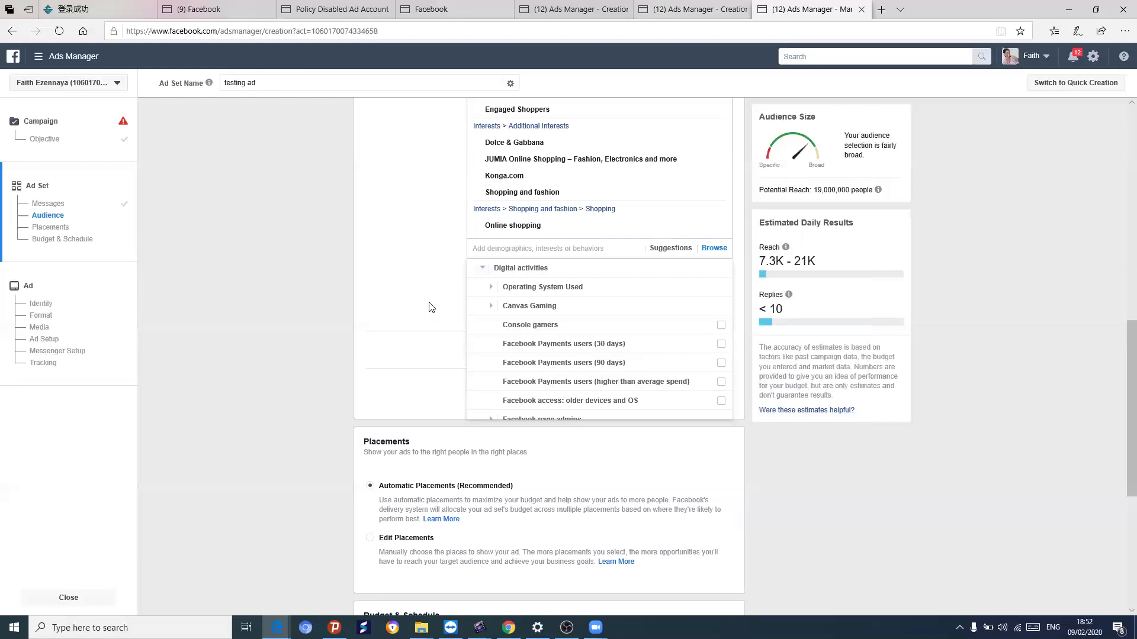
scroll(570, 398, "down", 1)
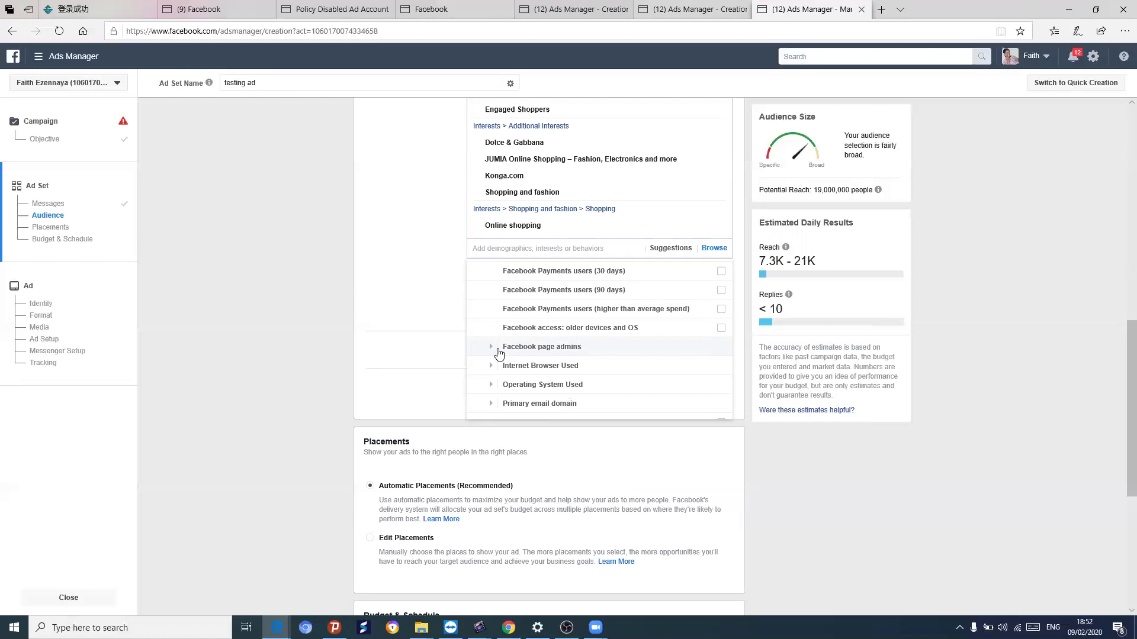
scroll(491, 364, "down", 2)
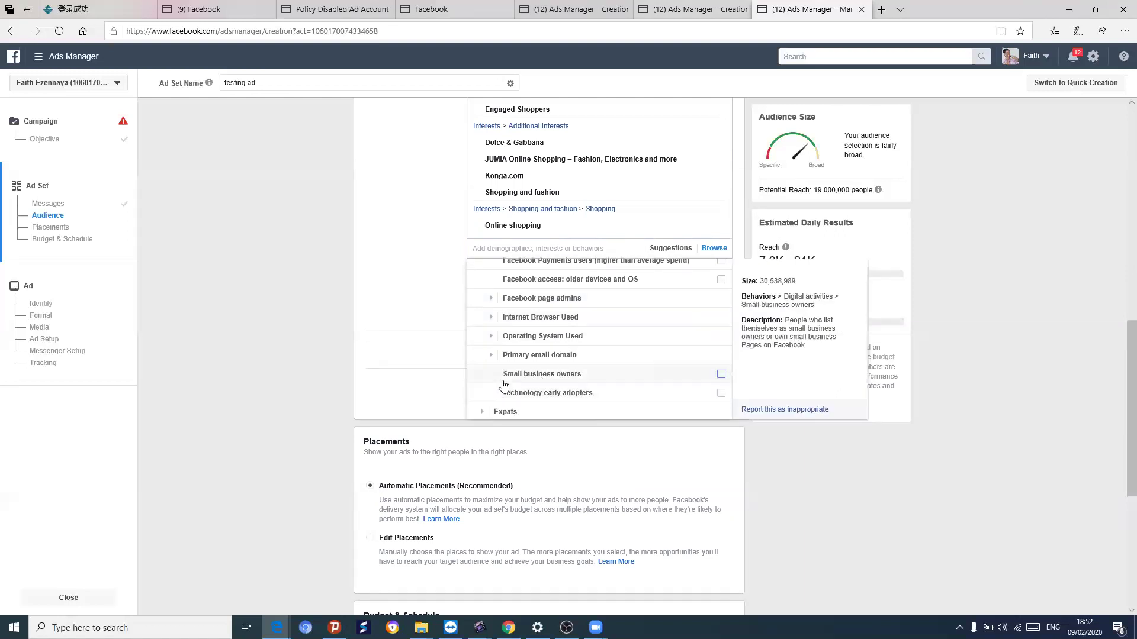
scroll(504, 391, "down", 4)
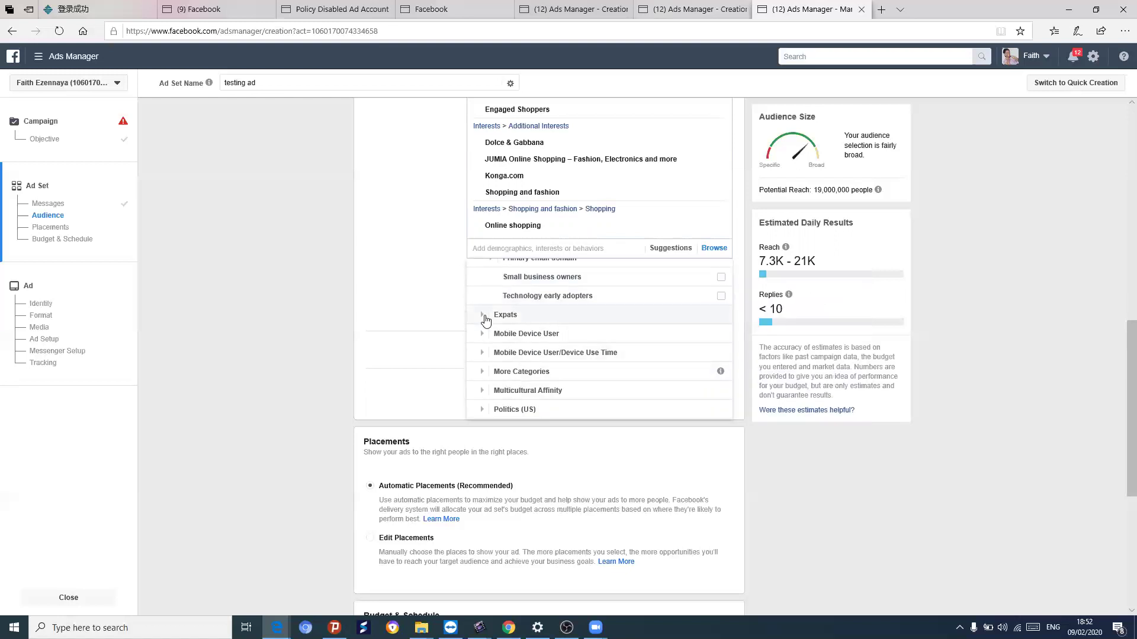
Expand the Expats category under Behaviors and examine its lived-in-country options from Brazil through Slovenia.
left_click(485, 319)
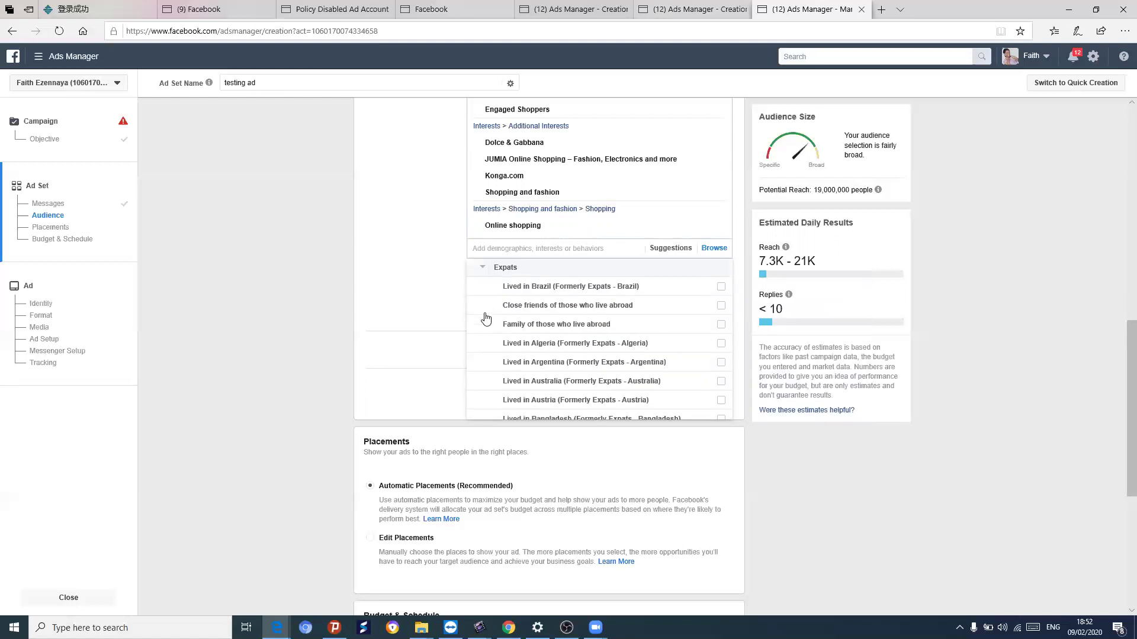
scroll(532, 343, "down", 3)
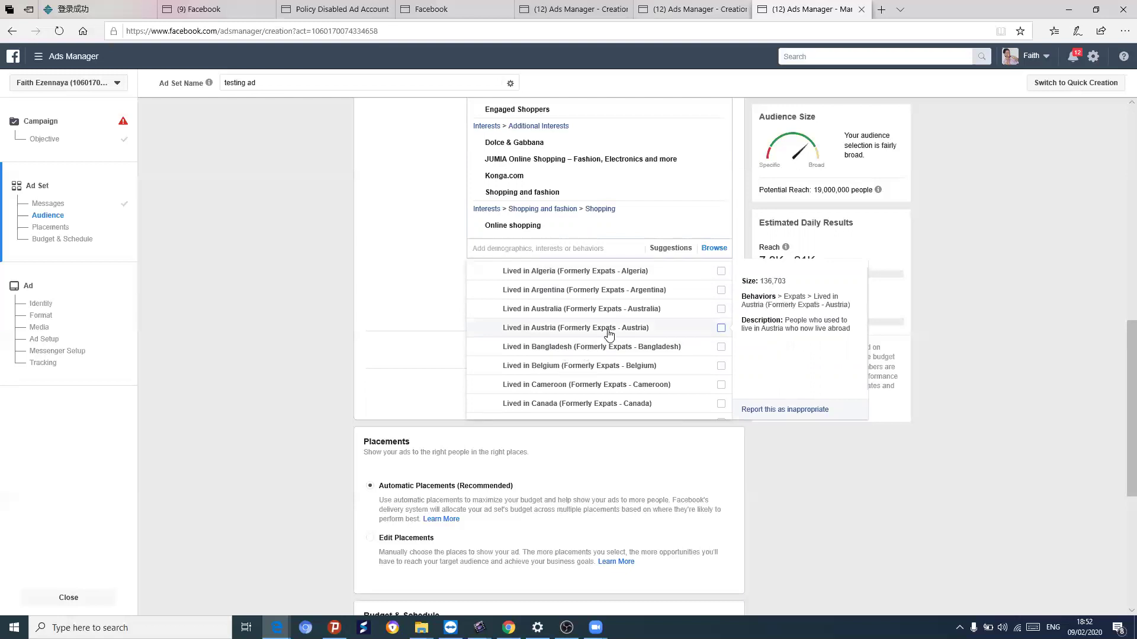
scroll(608, 334, "up", 1)
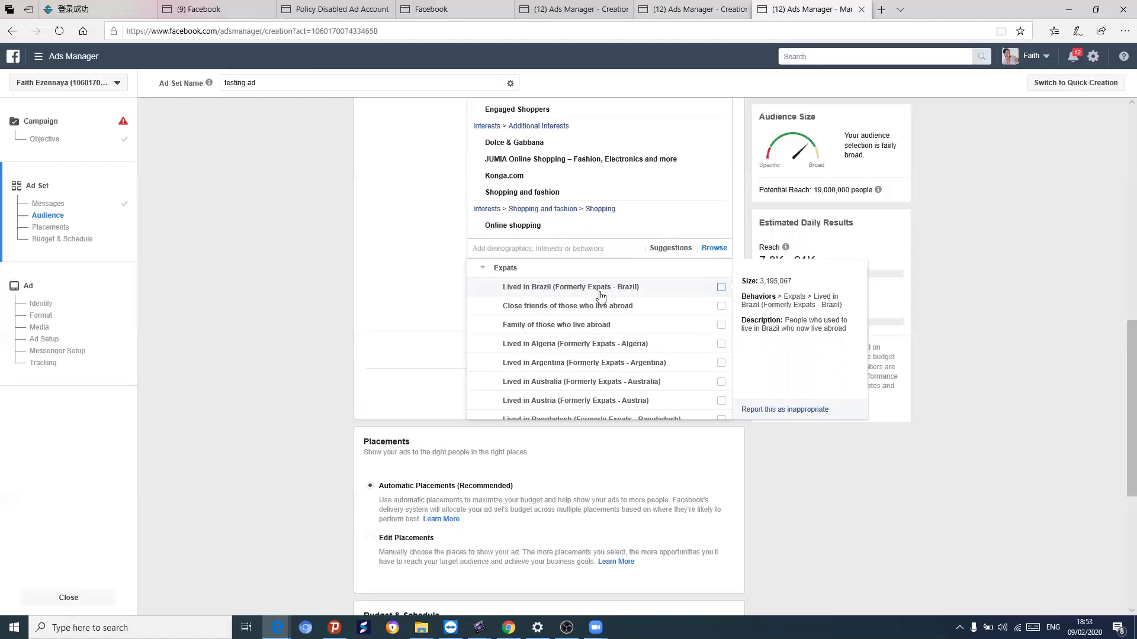
scroll(568, 326, "down", 1)
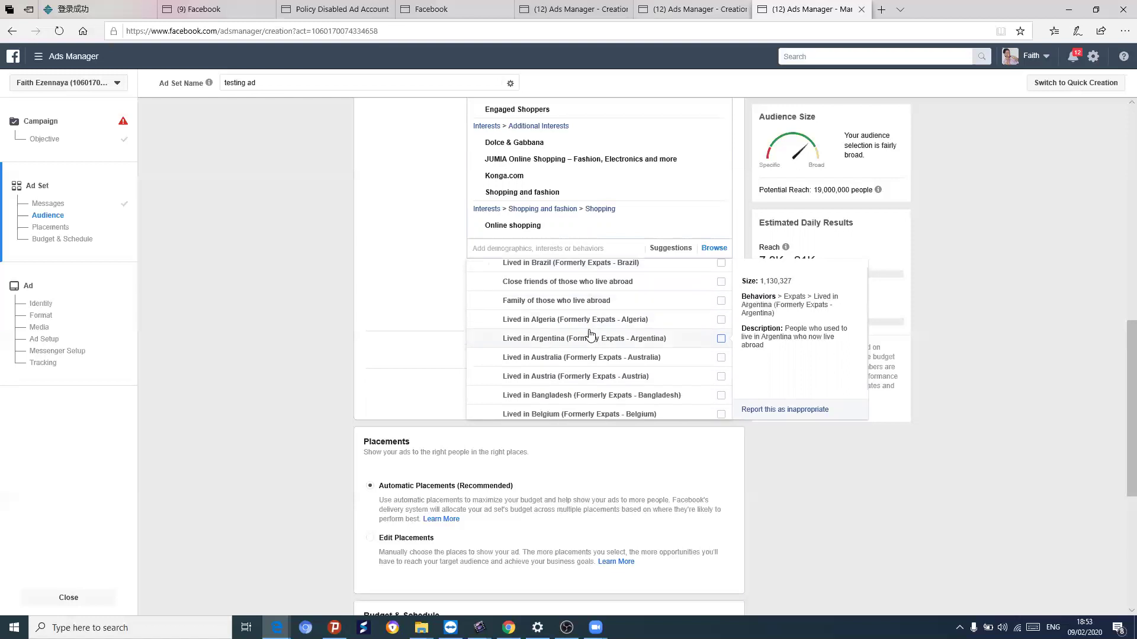
scroll(572, 356, "down", 2)
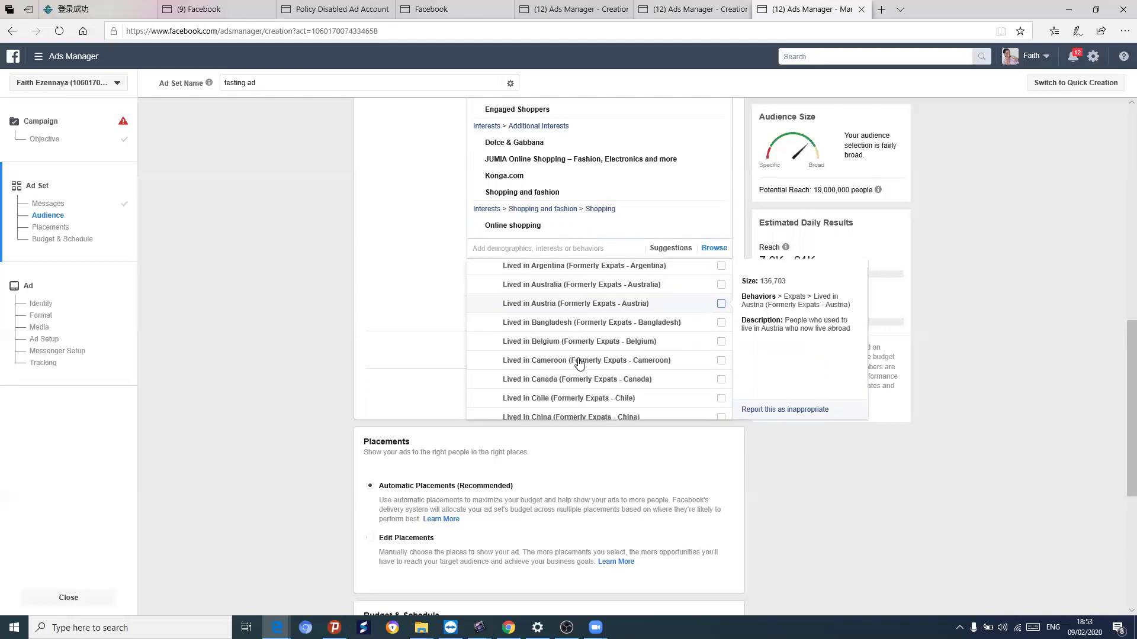
scroll(582, 372, "down", 1)
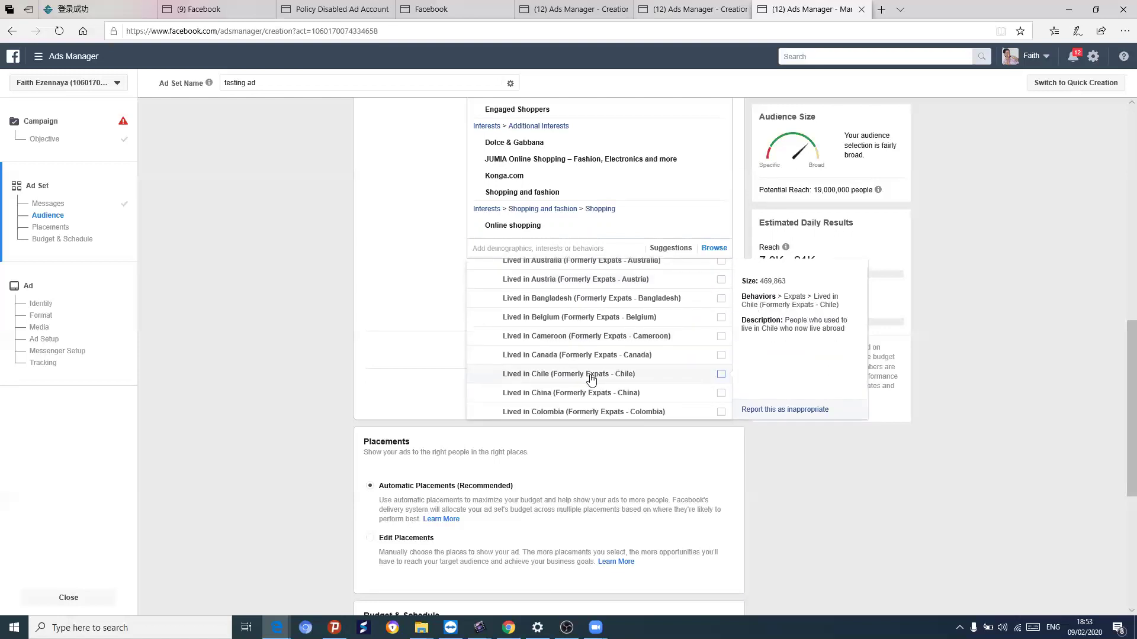
scroll(583, 381, "down", 3)
scroll(586, 384, "down", 9)
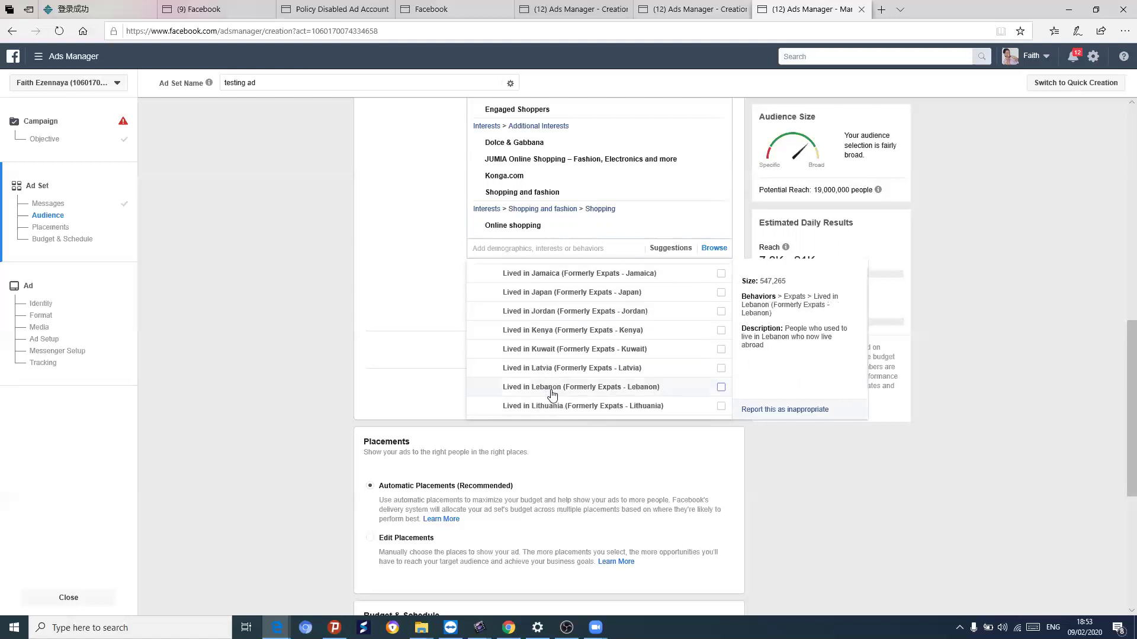
scroll(535, 398, "down", 8)
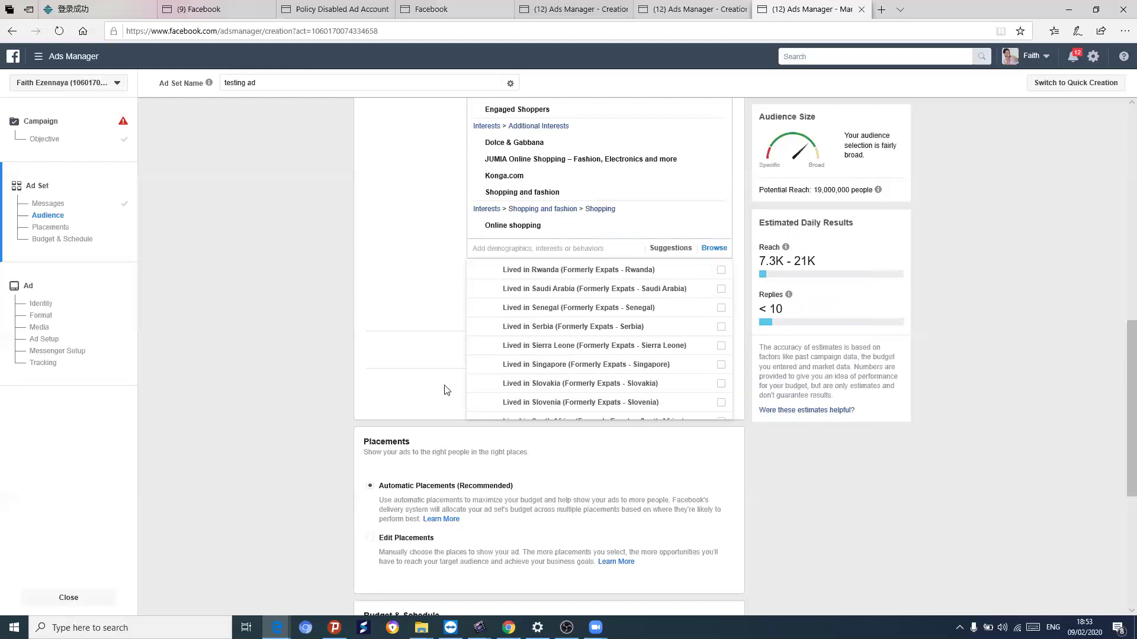
scroll(447, 390, "down", 5)
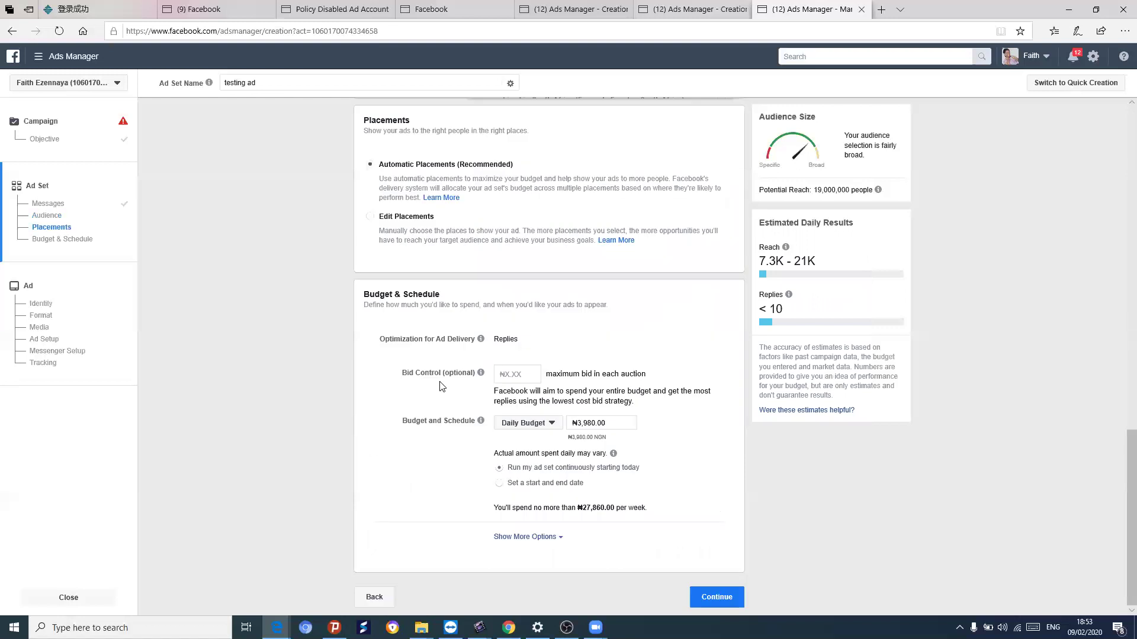
scroll(480, 299, "up", 4)
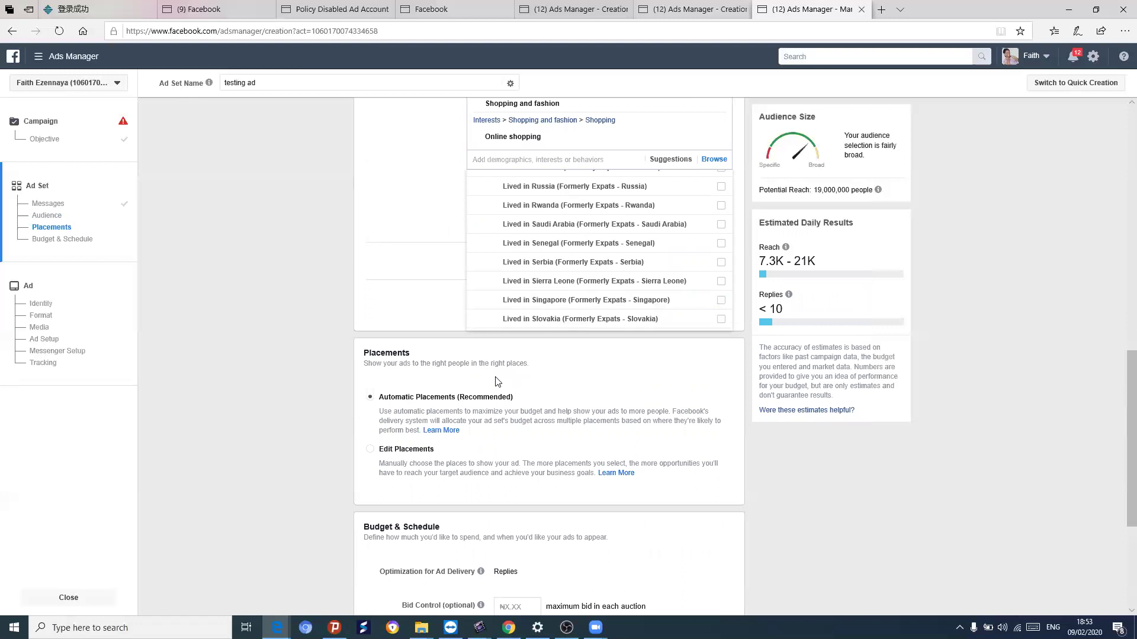
Review the selected detailed targeting entries, close the category list, and look over the ad set's Placements and Budget & Schedule sections.
mouse_move(524, 264)
scroll(394, 261, "up", 4)
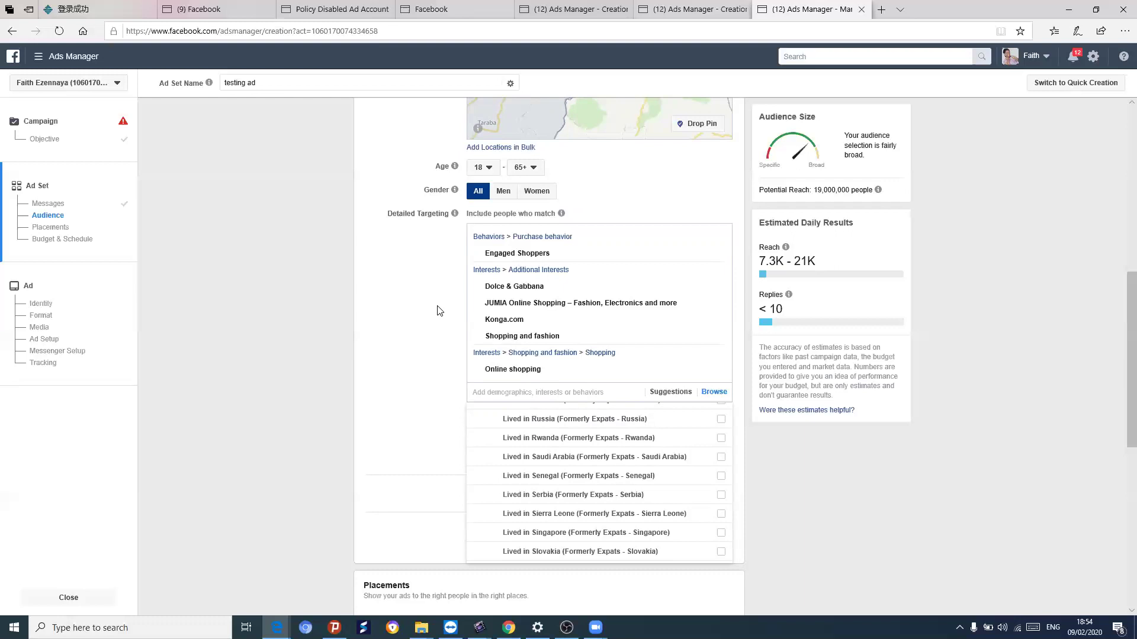
mouse_move(494, 307)
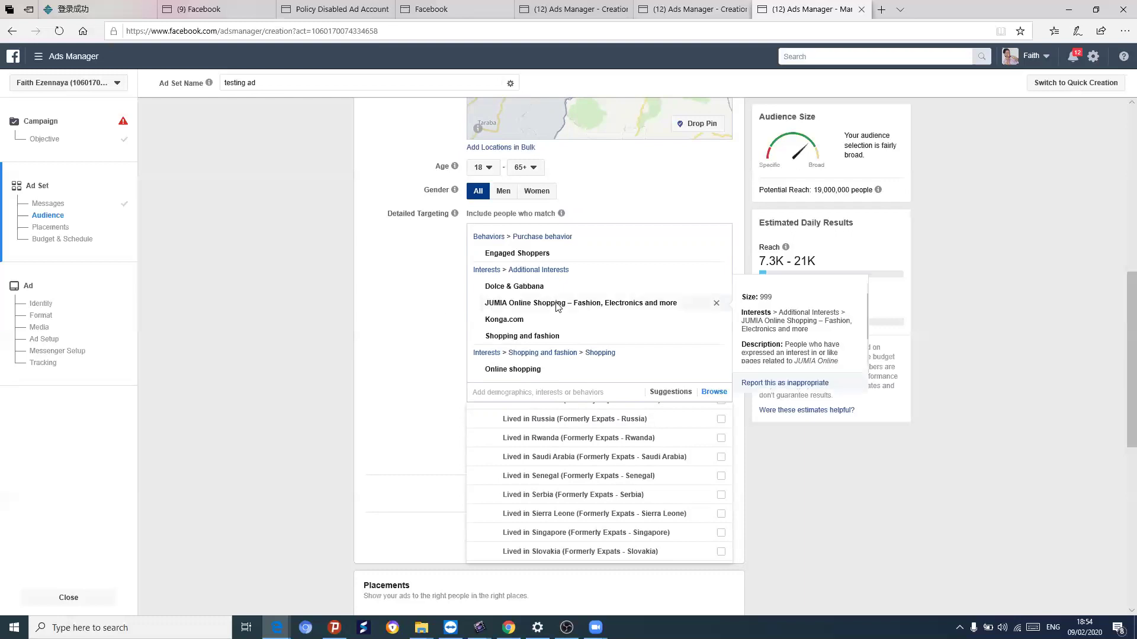
mouse_move(581, 298)
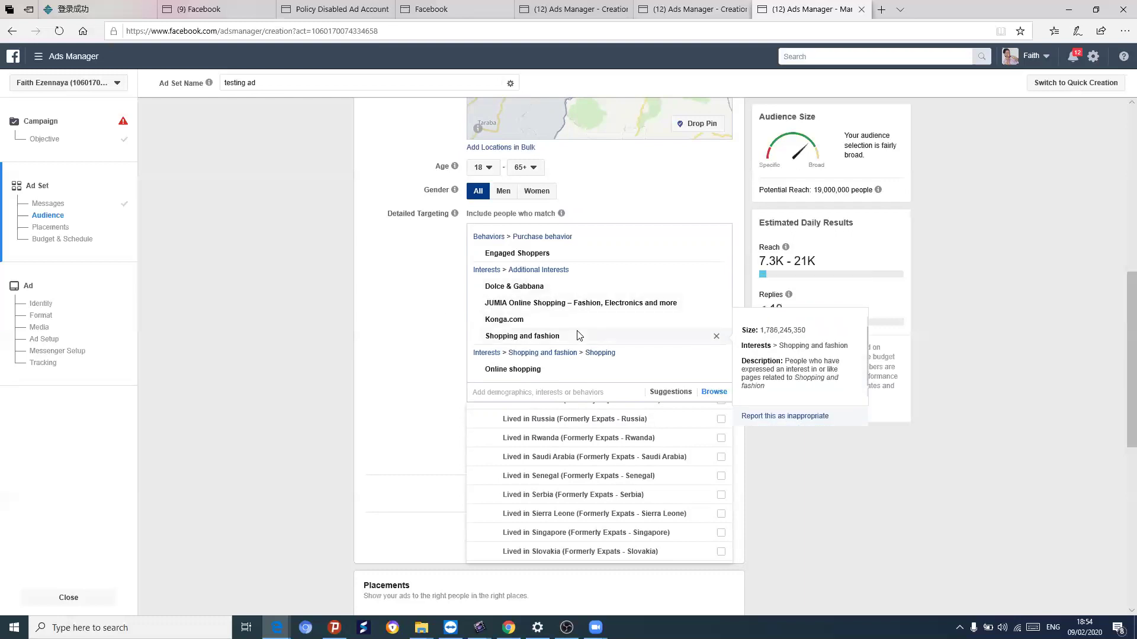
scroll(579, 333, "down", 2)
scroll(572, 335, "down", 1)
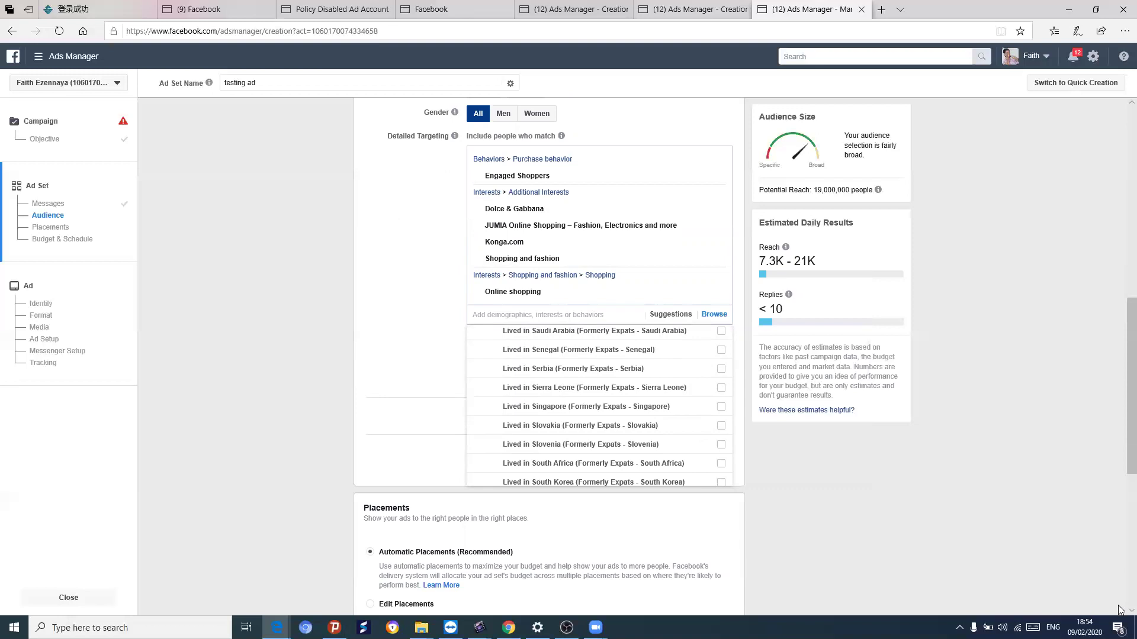
scroll(1120, 609, "down", 5)
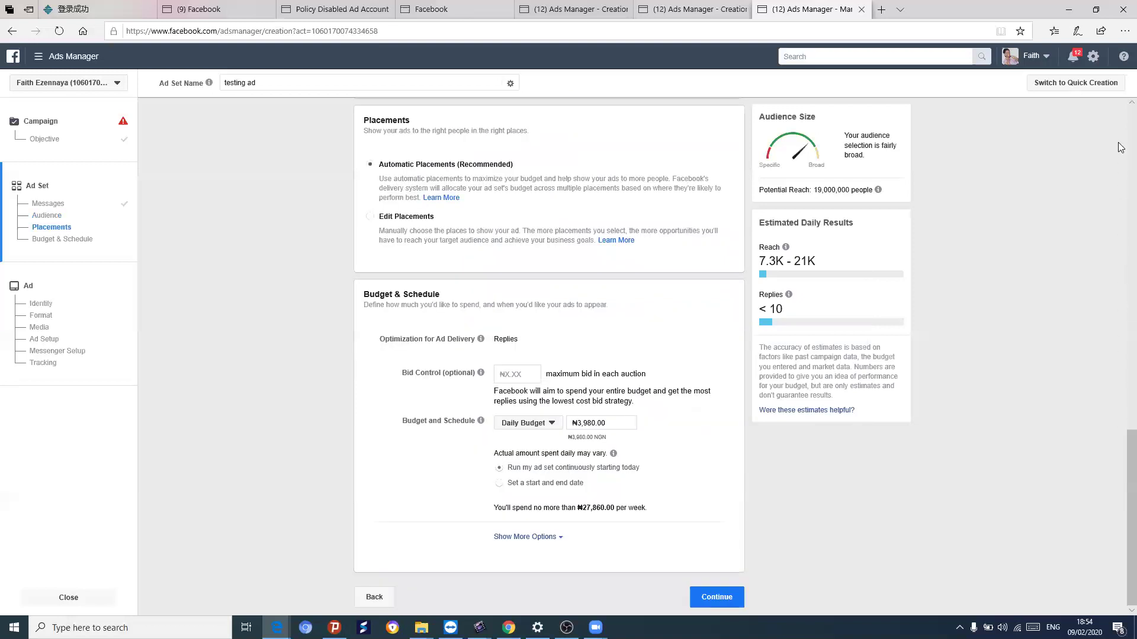
scroll(1121, 105, "up", 1)
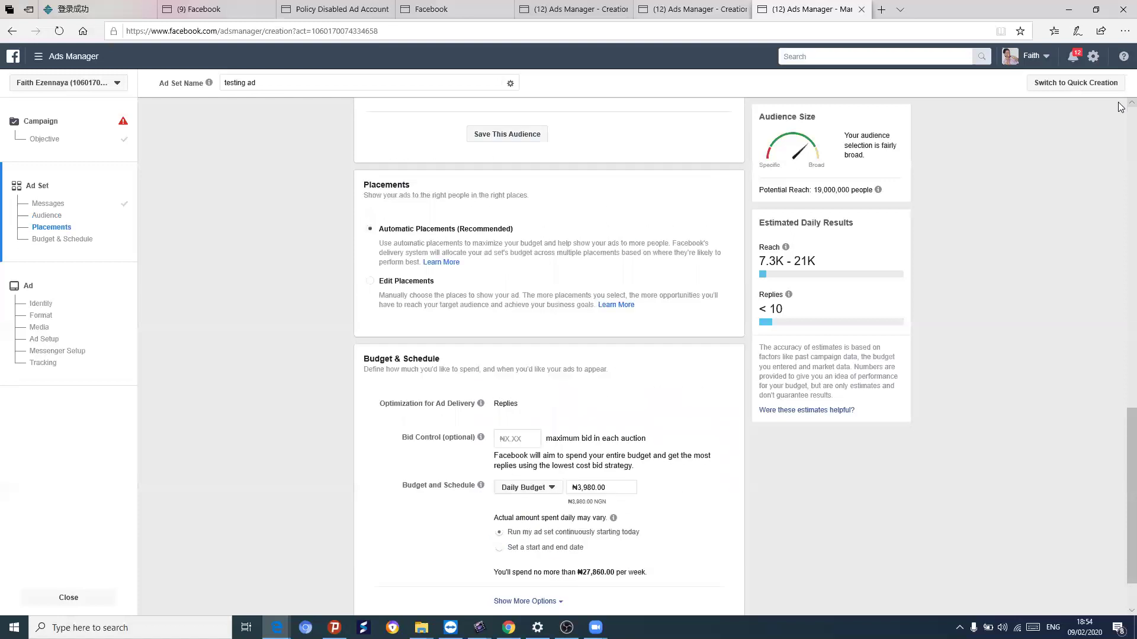
scroll(1120, 107, "up", 2)
scroll(1121, 107, "up", 1)
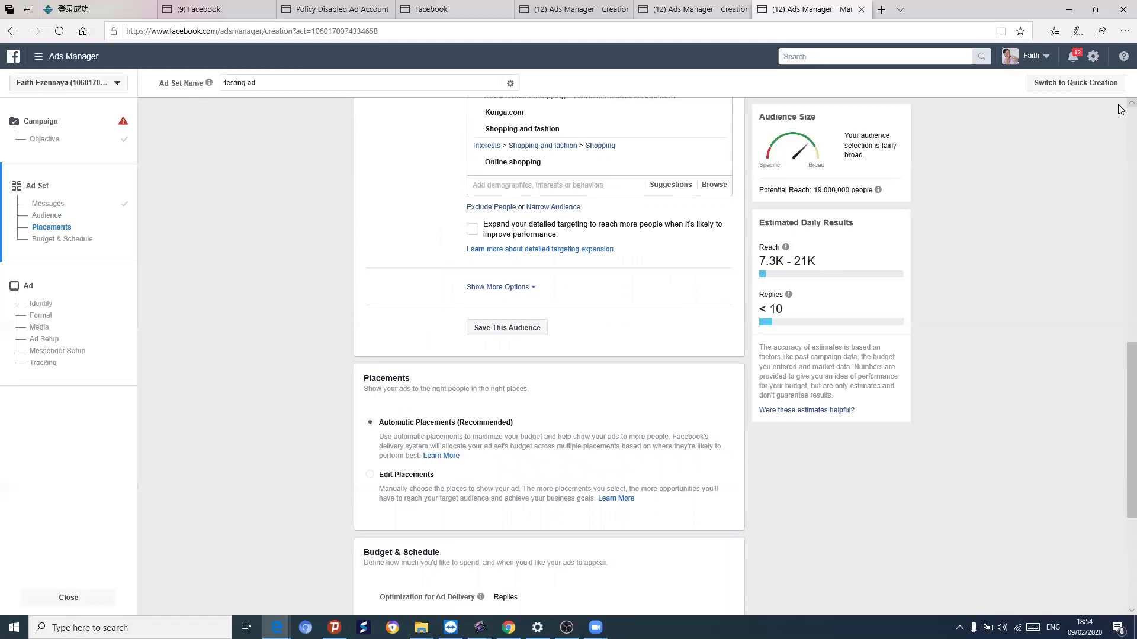
scroll(1121, 116, "up", 7)
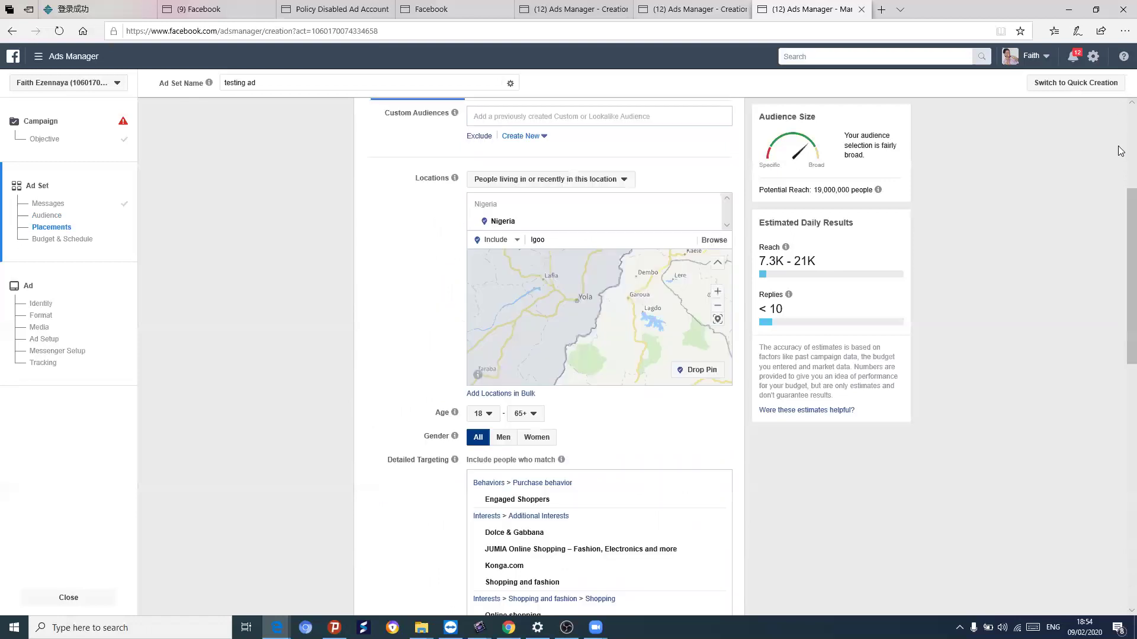
scroll(1121, 118, "up", 3)
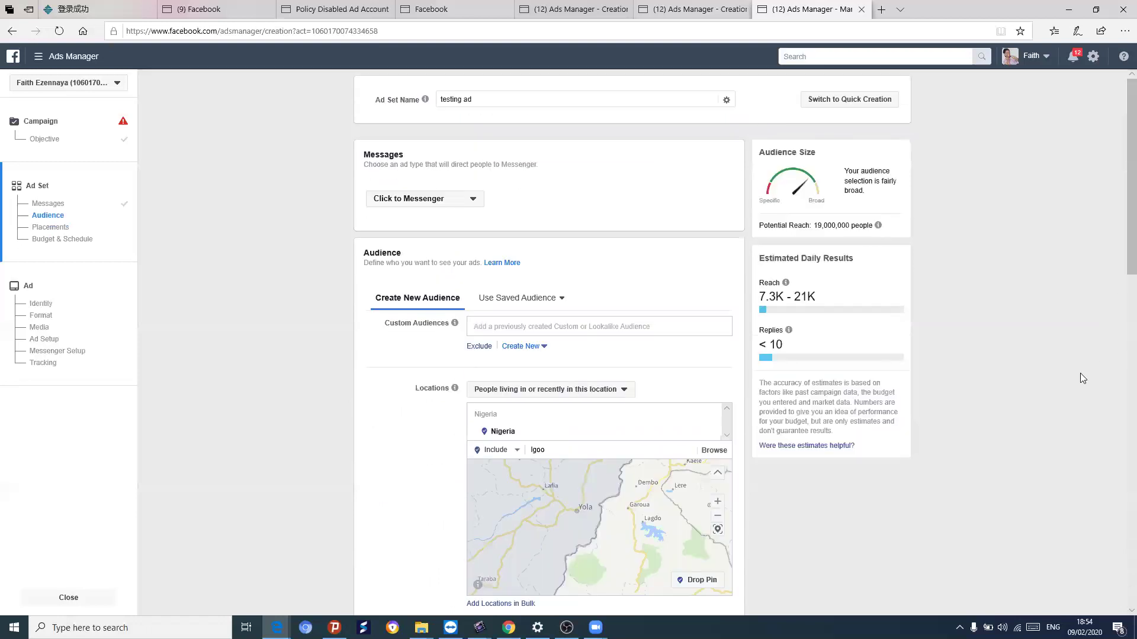
scroll(670, 487, "up", 1)
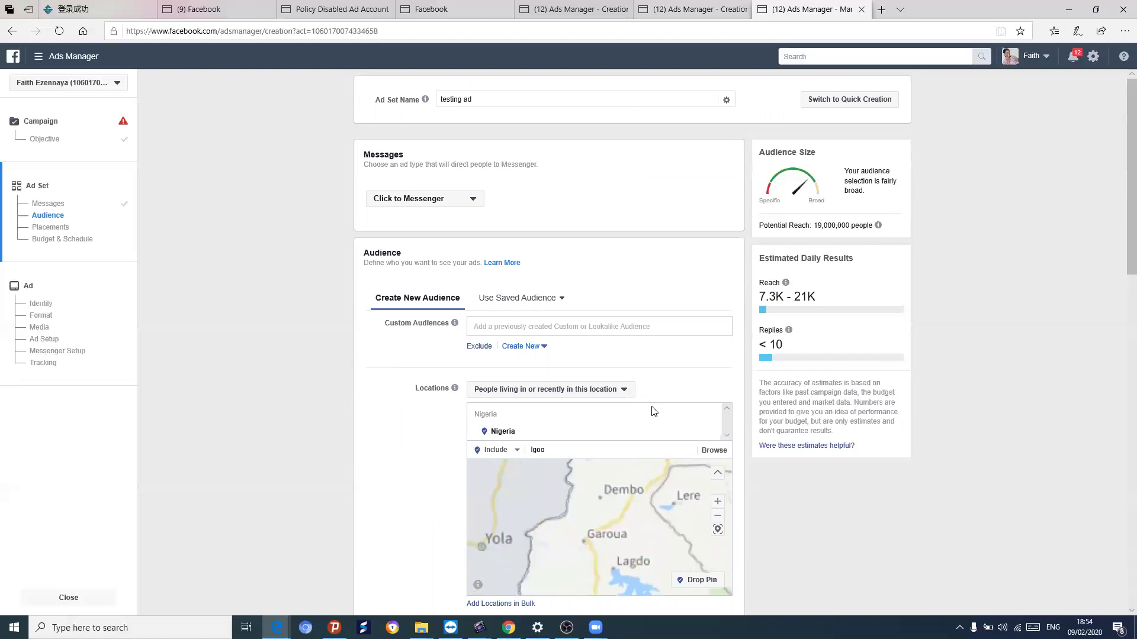
Start narrowing the audience with a must-also-match condition and search it for "engaged shoppers", then dismiss the suggestions without adding any.
scroll(629, 363, "down", 1)
scroll(580, 423, "down", 1)
scroll(1120, 612, "down", 5)
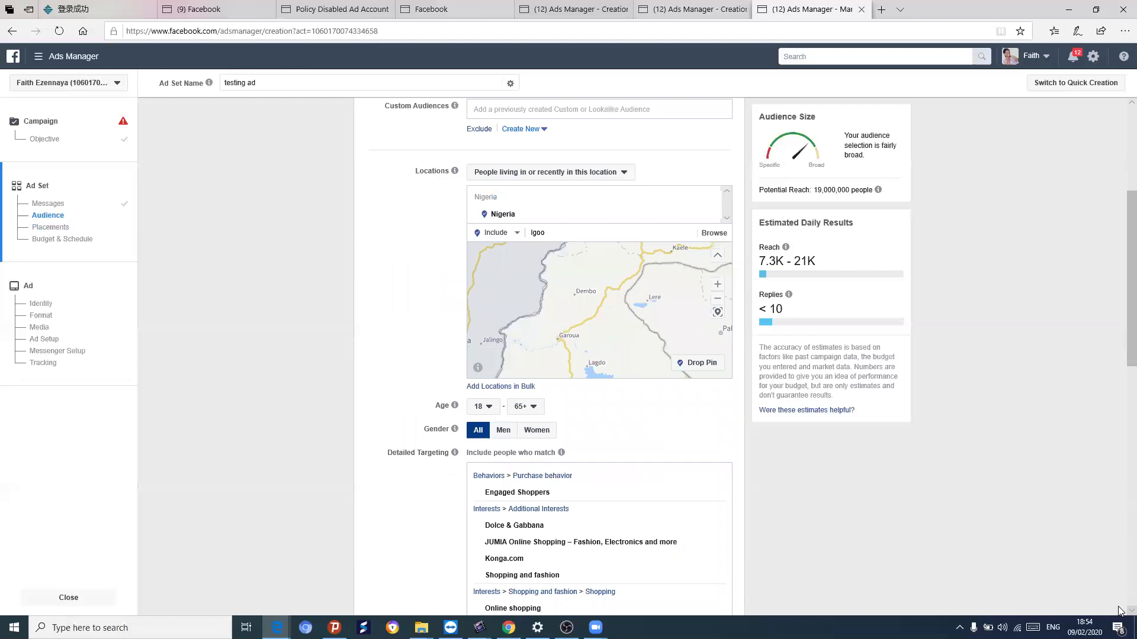
scroll(1120, 612, "down", 1)
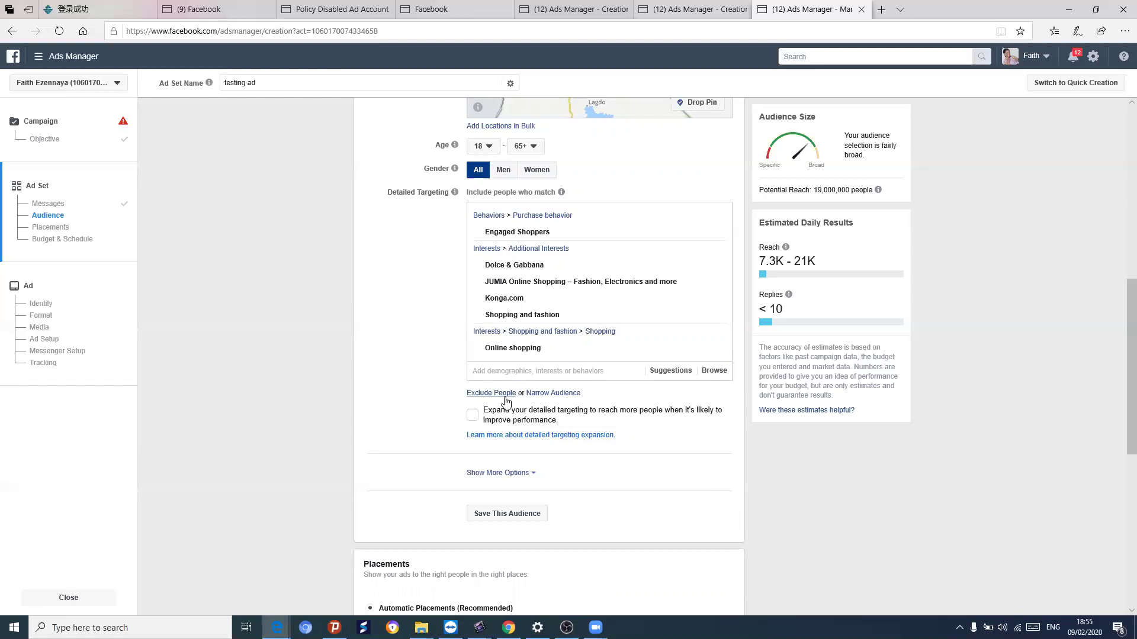
left_click(553, 394)
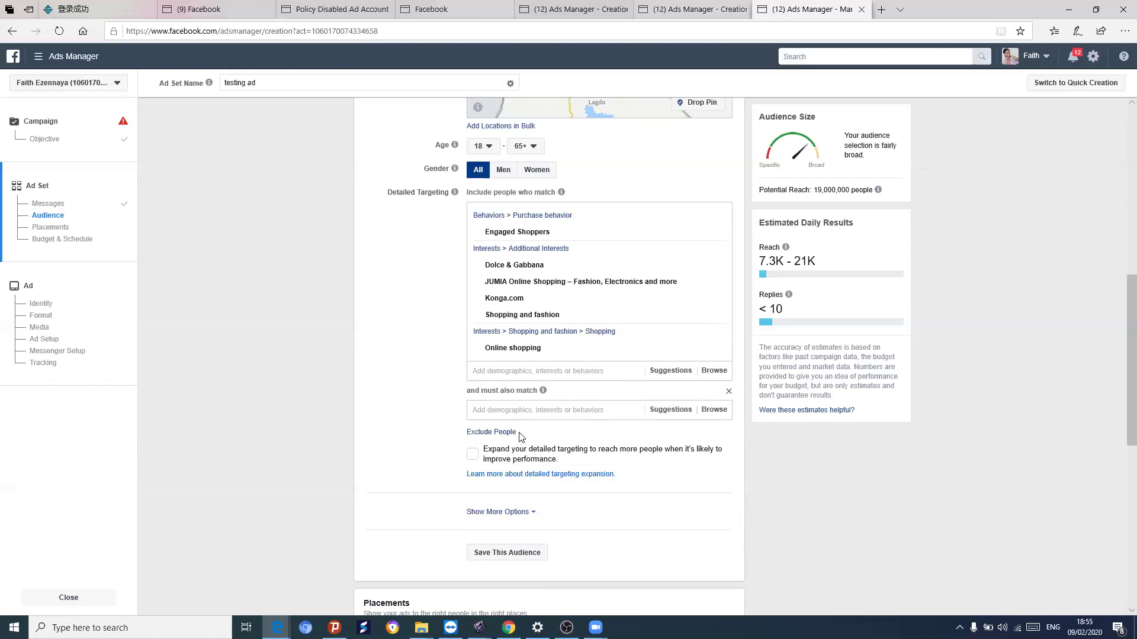
left_click(543, 410)
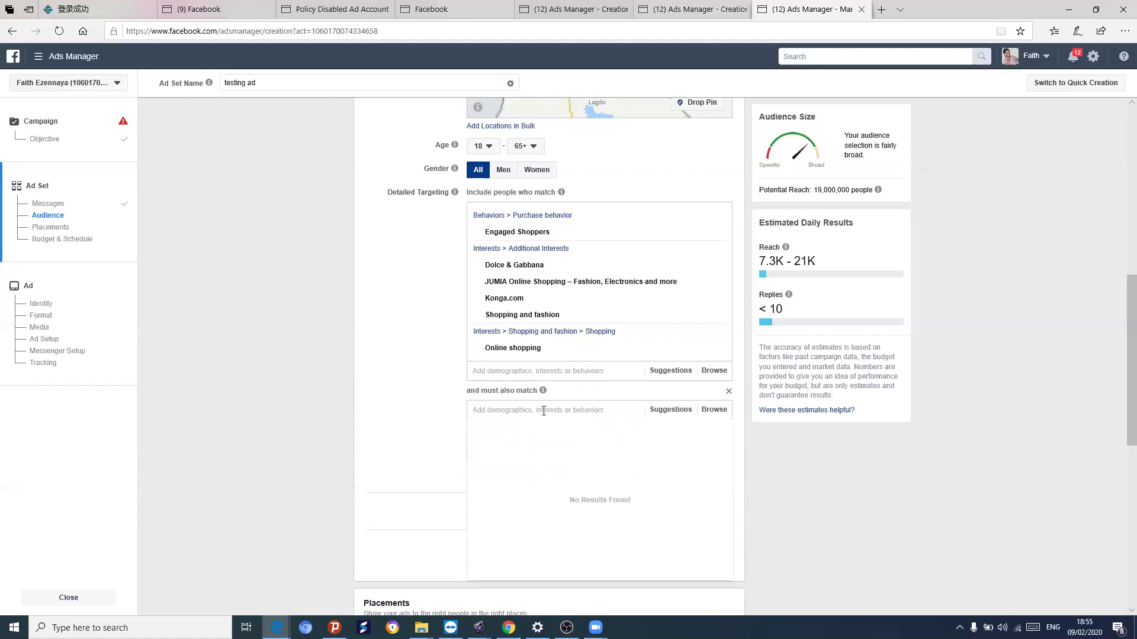
type("engaged shoppers")
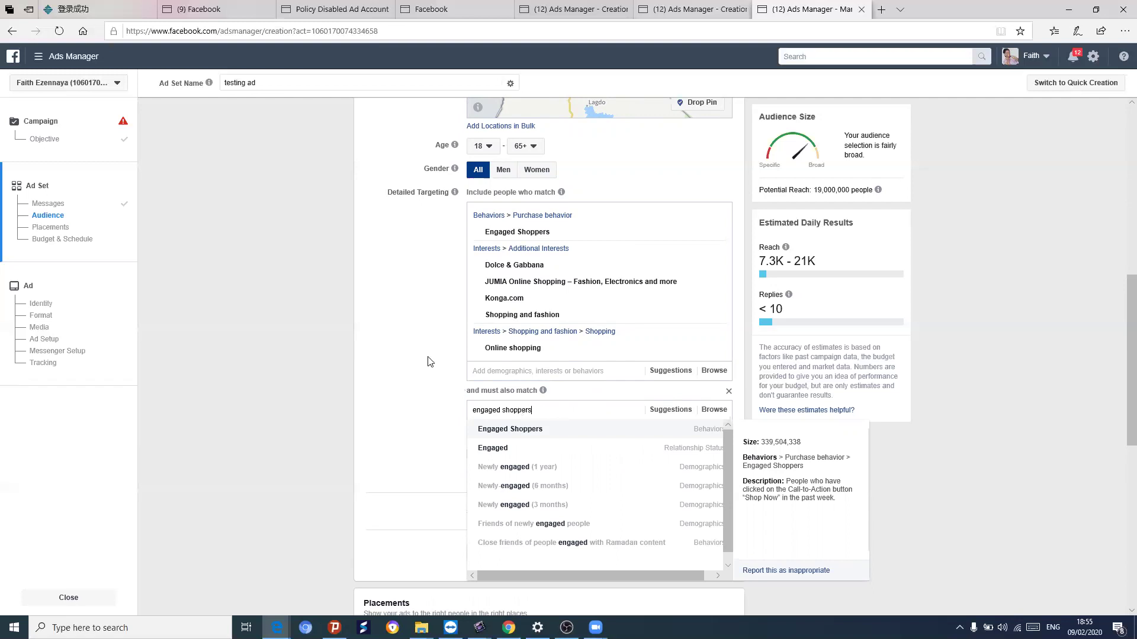
left_click(405, 389)
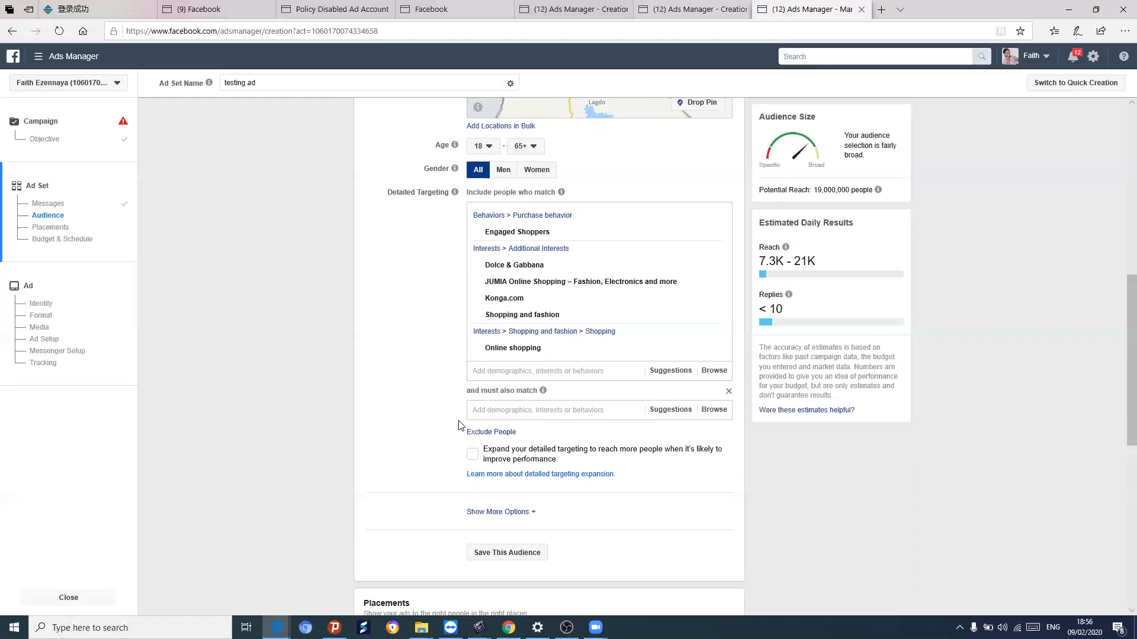
Enable the expansion of detailed targeting to reach more people when it is likely to improve performance.
scroll(527, 414, "down", 3)
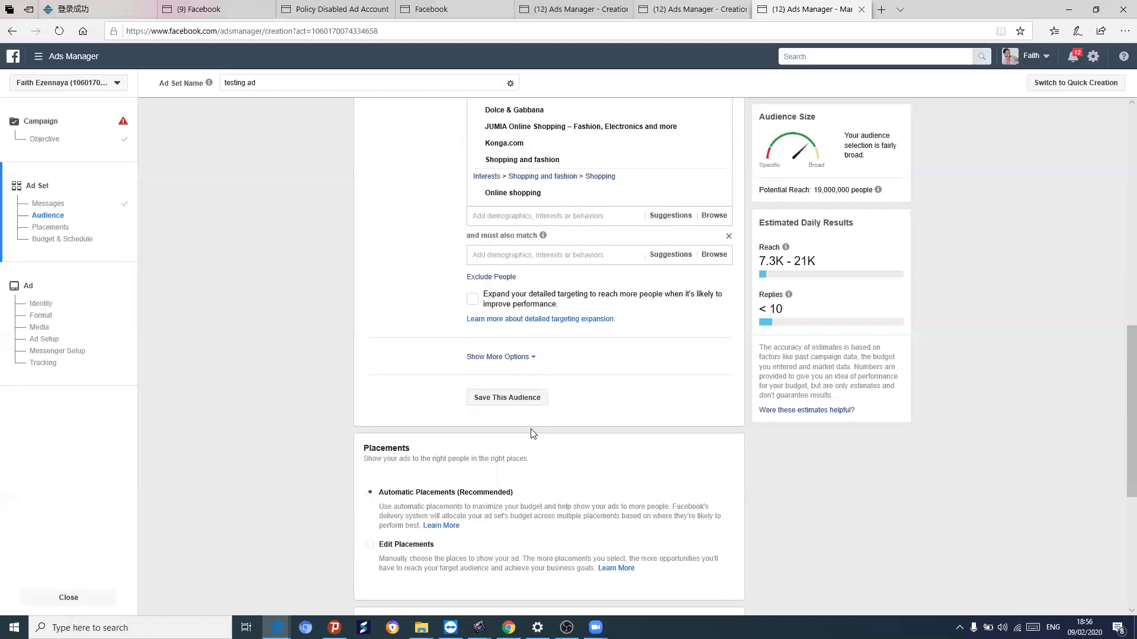
left_click(472, 299)
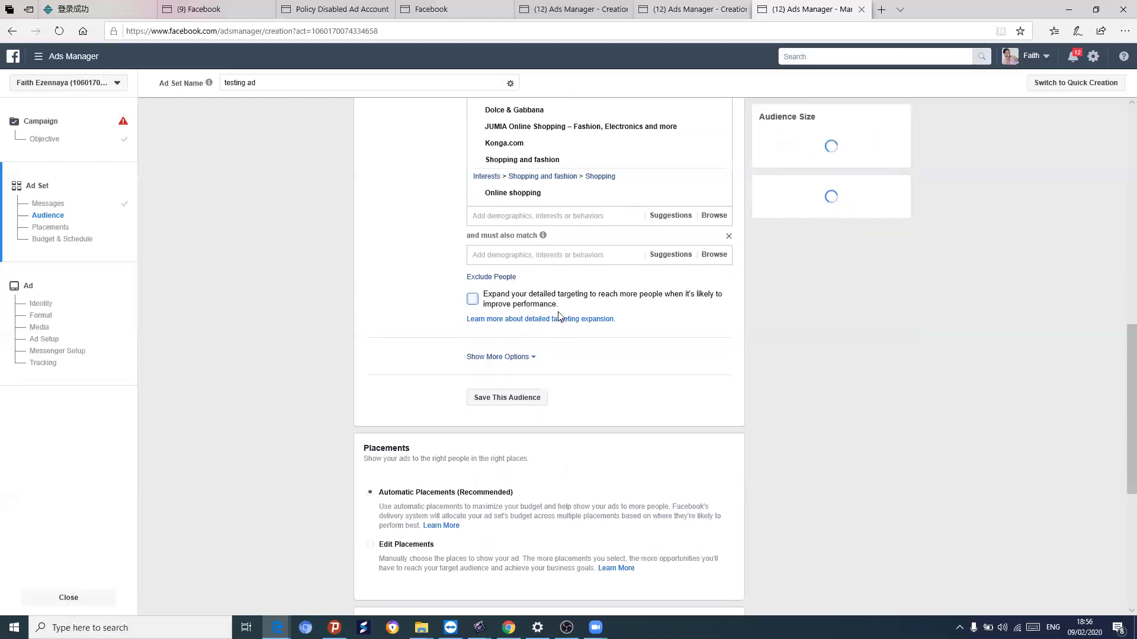
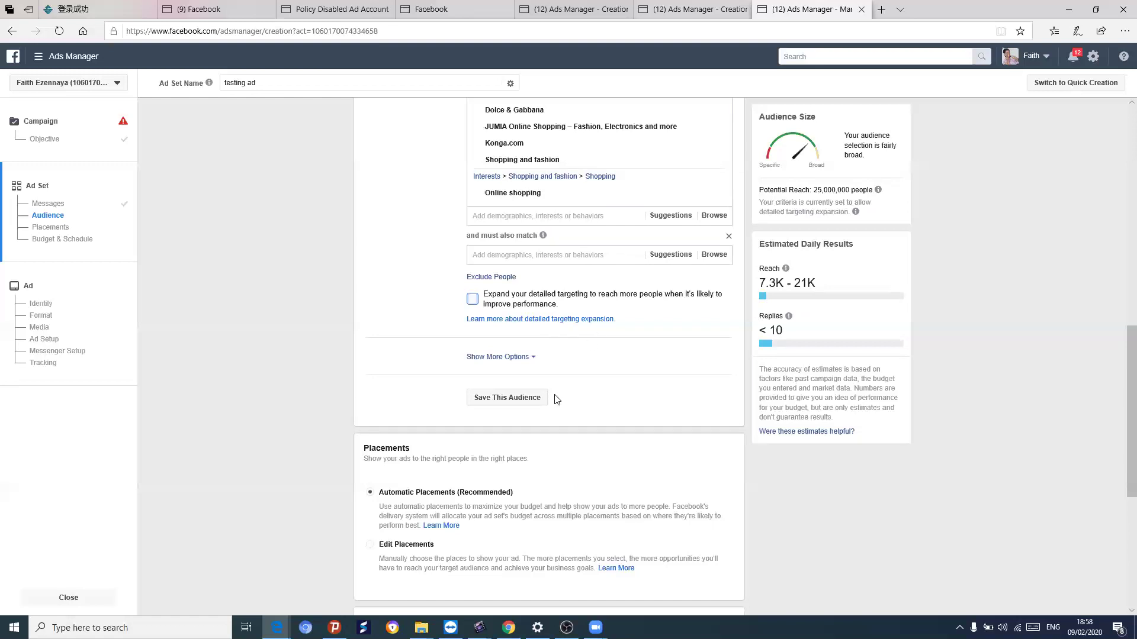
left_click(651, 308)
Save the audience under the name "testing", replacing the suggested audience name.
left_click(503, 397)
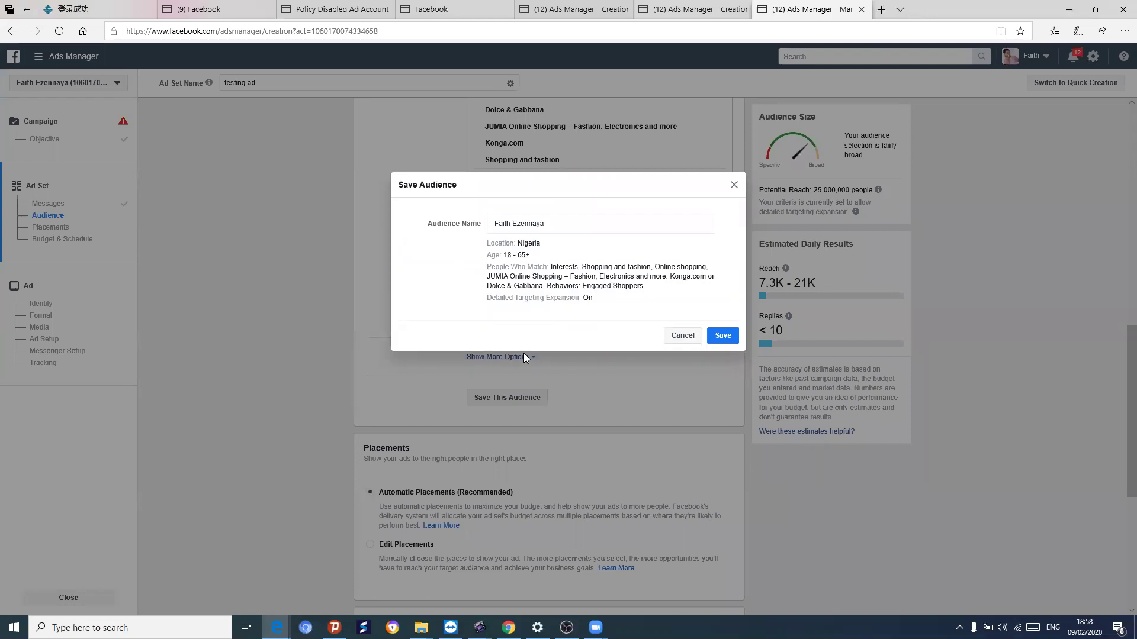
left_click(553, 224)
key("BackSpace")
key("BackSpace")
key("BackSpace")
key("BackSpace")
key("BackSpace")
key("BackSpace")
key("BackSpace")
key("BackSpace")
key("BackSpace")
key("BackSpace")
key("BackSpace")
key("BackSpace")
key("BackSpace")
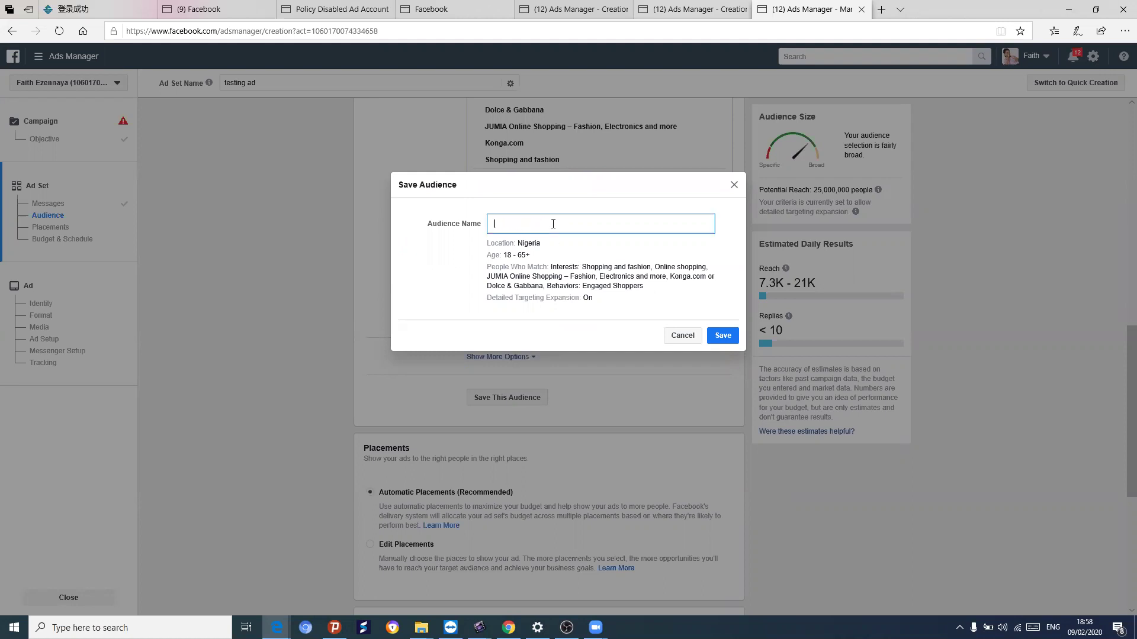
type("testing")
left_click(724, 336)
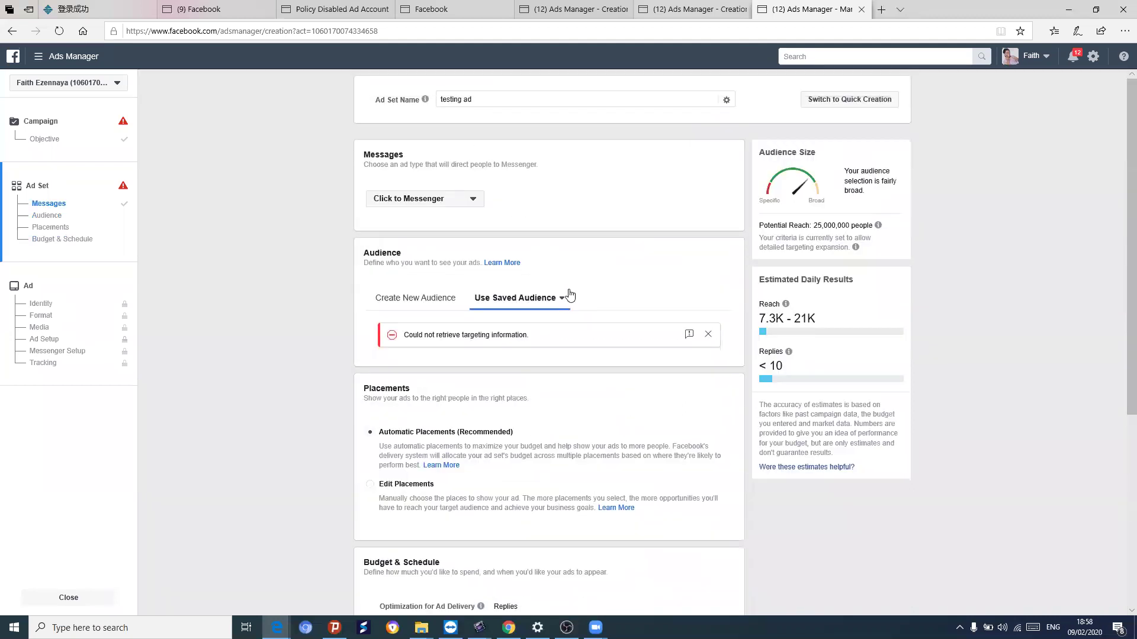
Examine the list of saved audiences, including the details of city touch 2, and close it without choosing one.
left_click(562, 301)
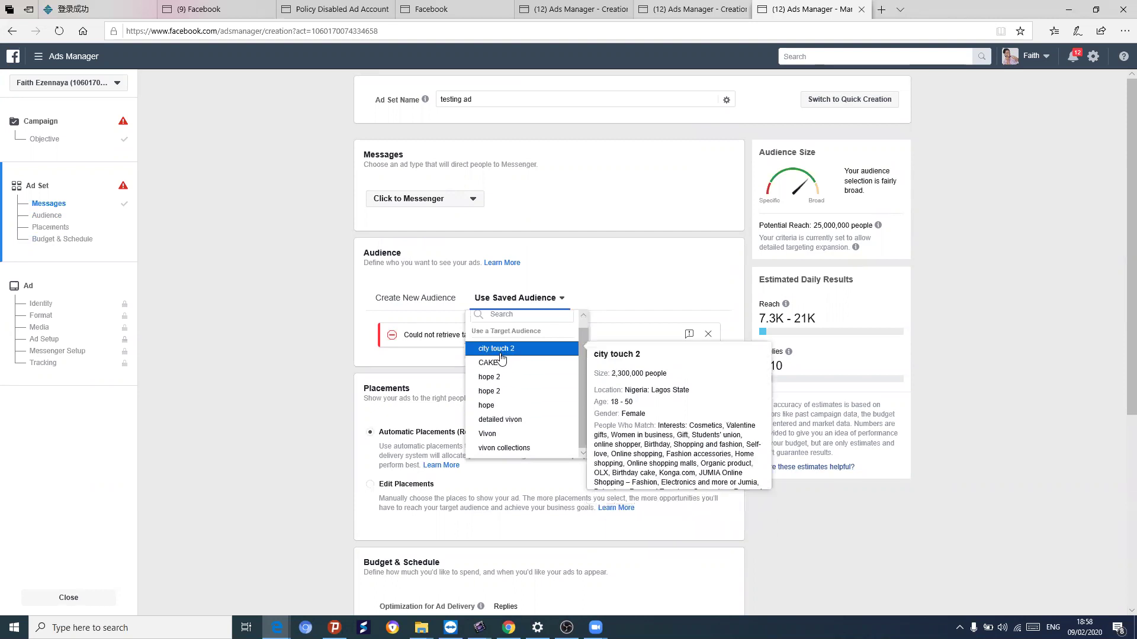
left_click(638, 297)
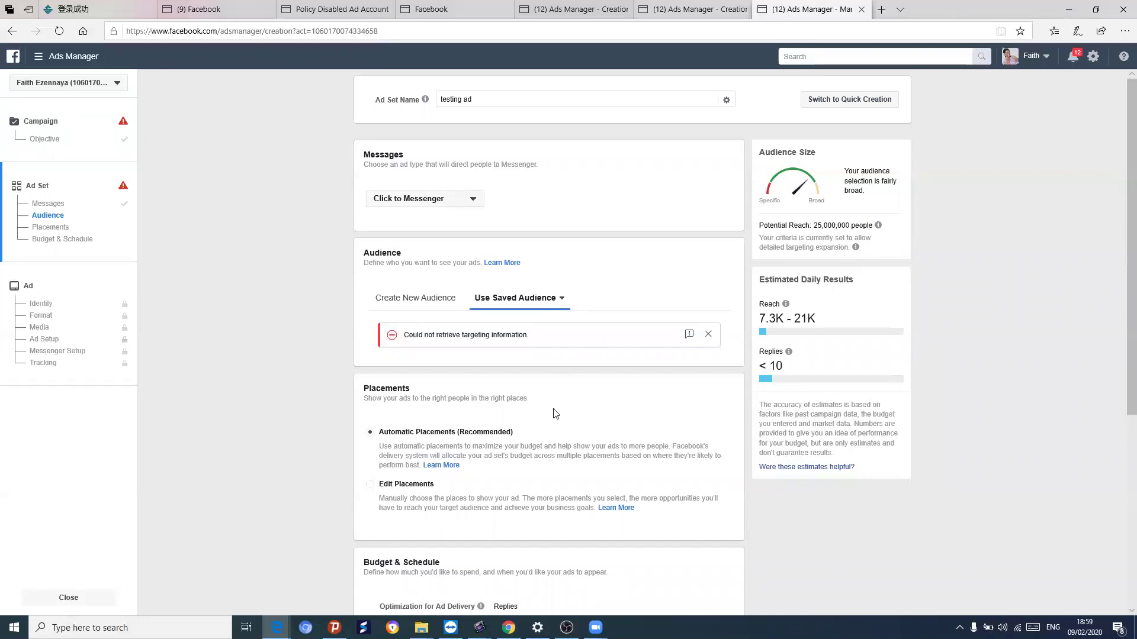
scroll(553, 411, "down", 3)
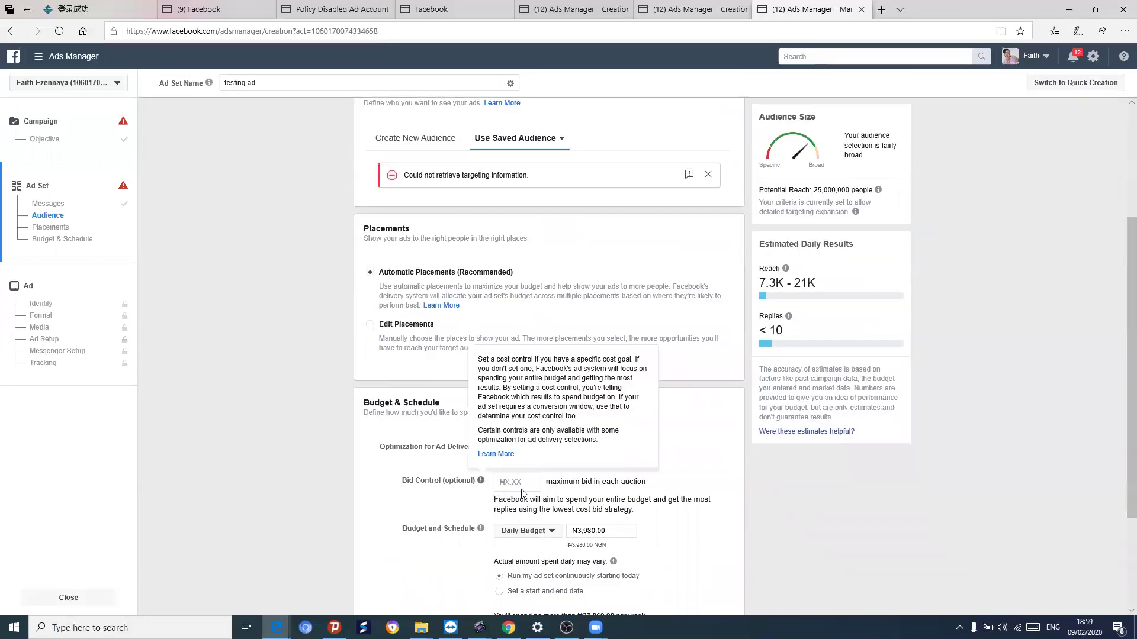
View the budget type choices for the ad set and keep Daily Budget.
scroll(563, 468, "down", 3)
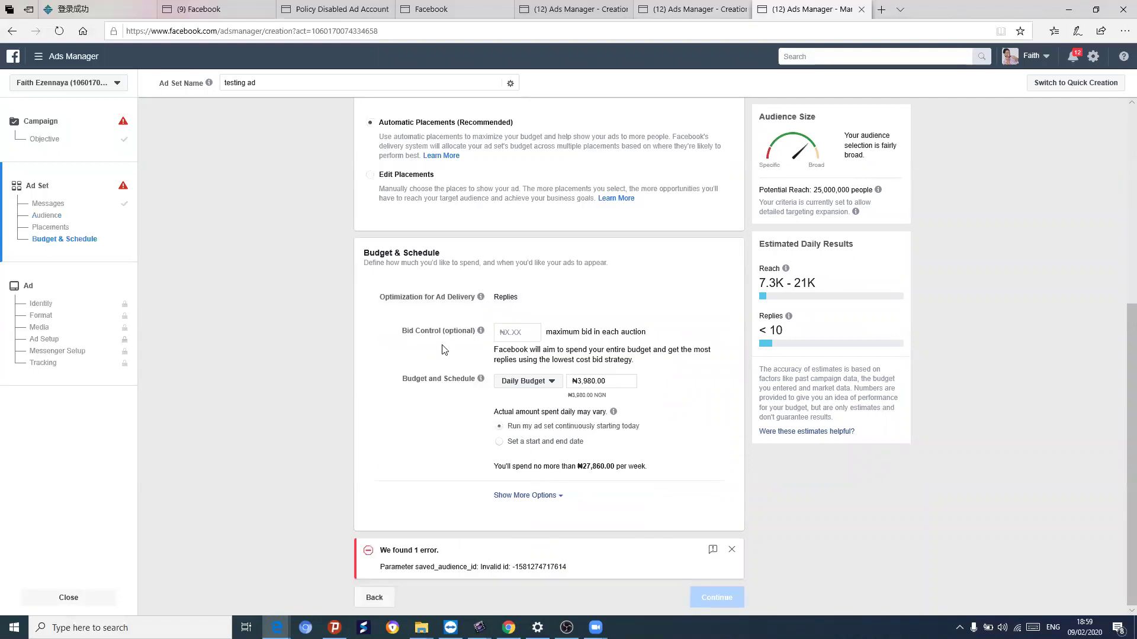
left_click(610, 381)
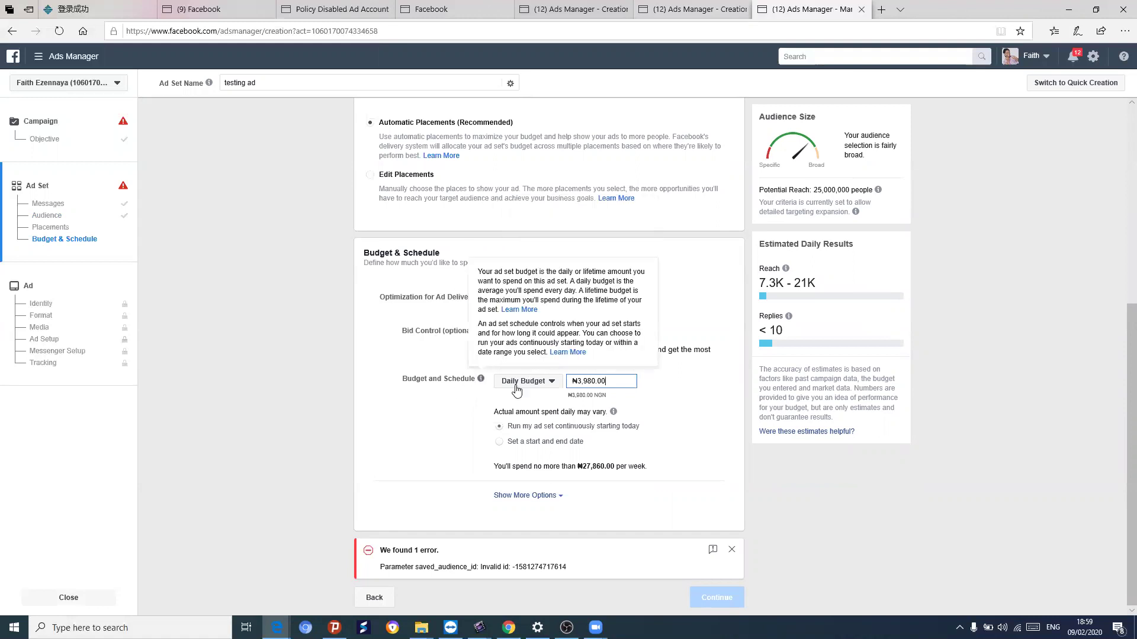
left_click(552, 382)
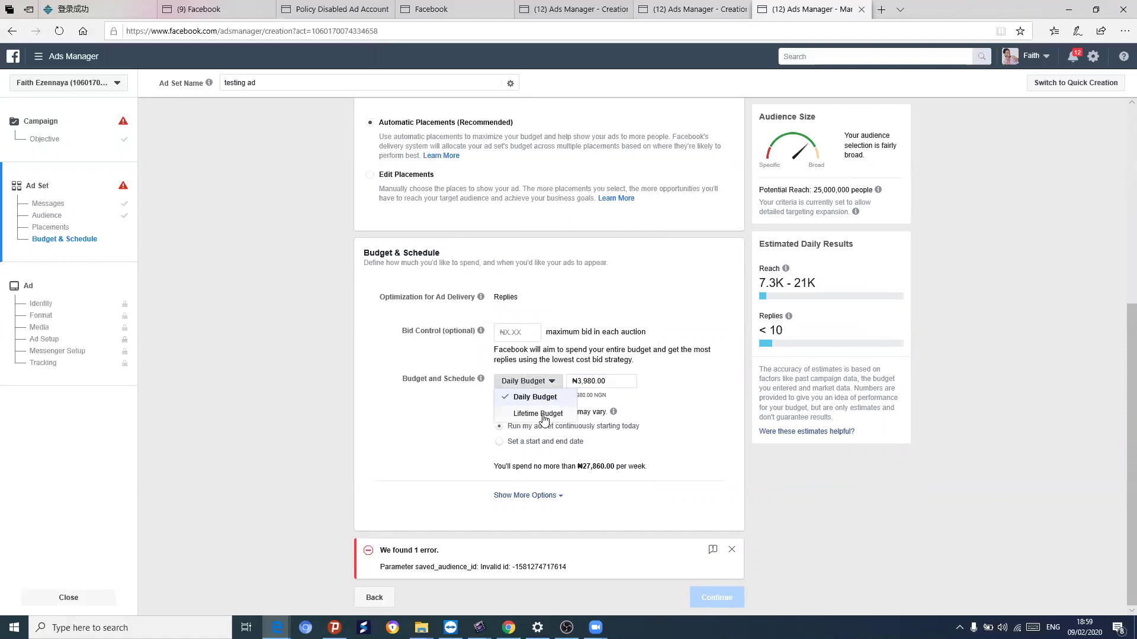
left_click(533, 402)
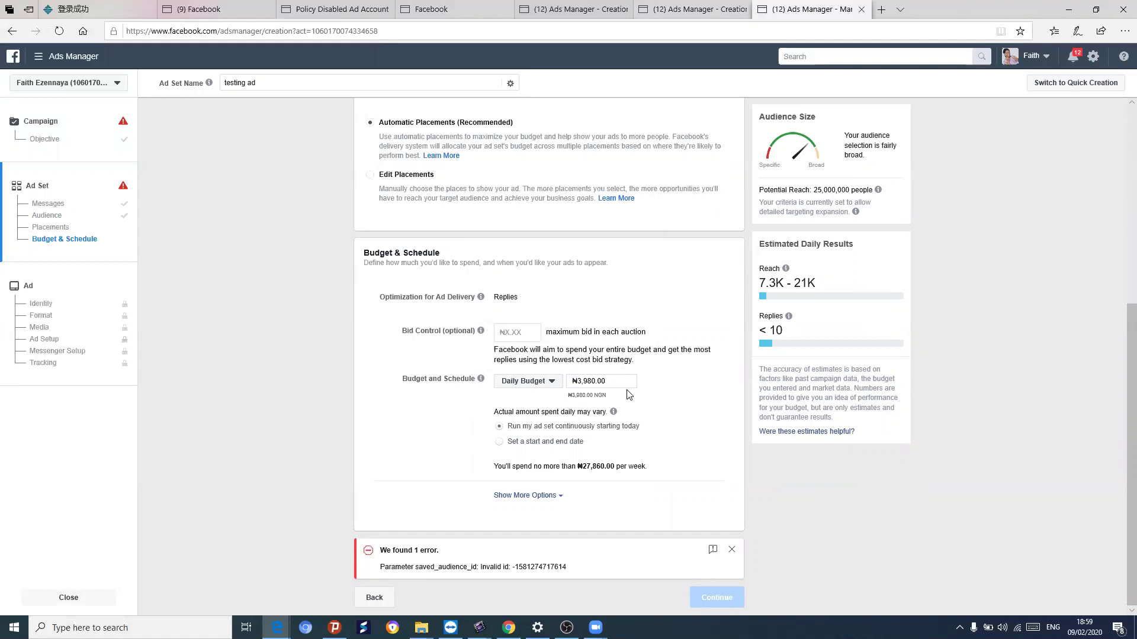
Set the ad set's daily budget to ₦500.
left_click(613, 382)
key("BackSpace")
key("BackSpace")
key("BackSpace")
key("BackSpace")
key("BackSpace")
key("BackSpace")
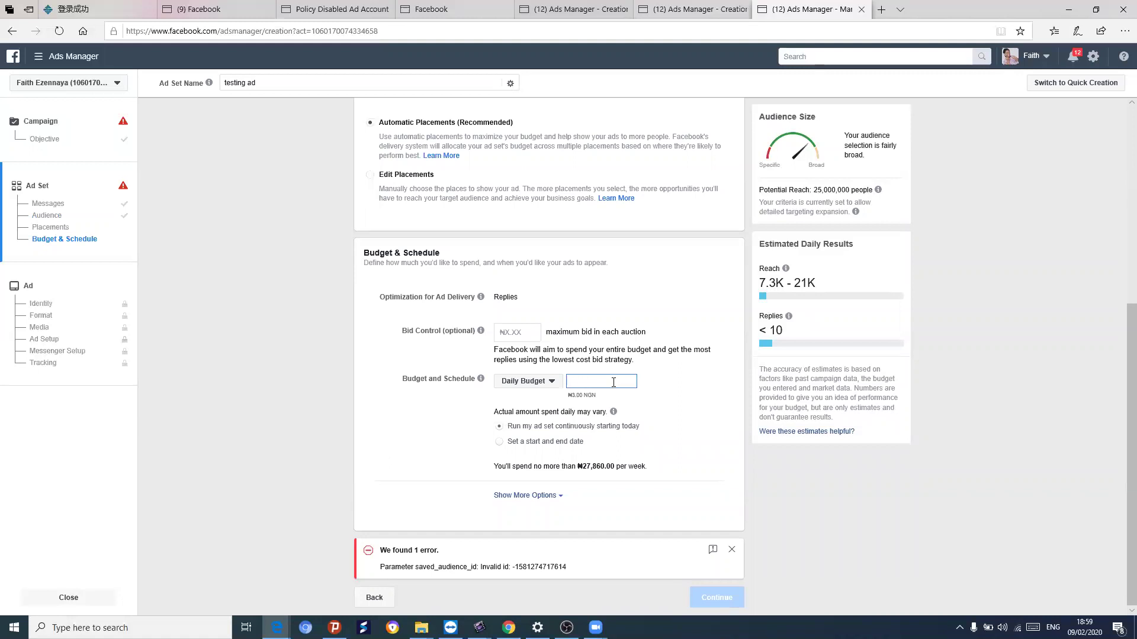
type("500")
left_click(684, 460)
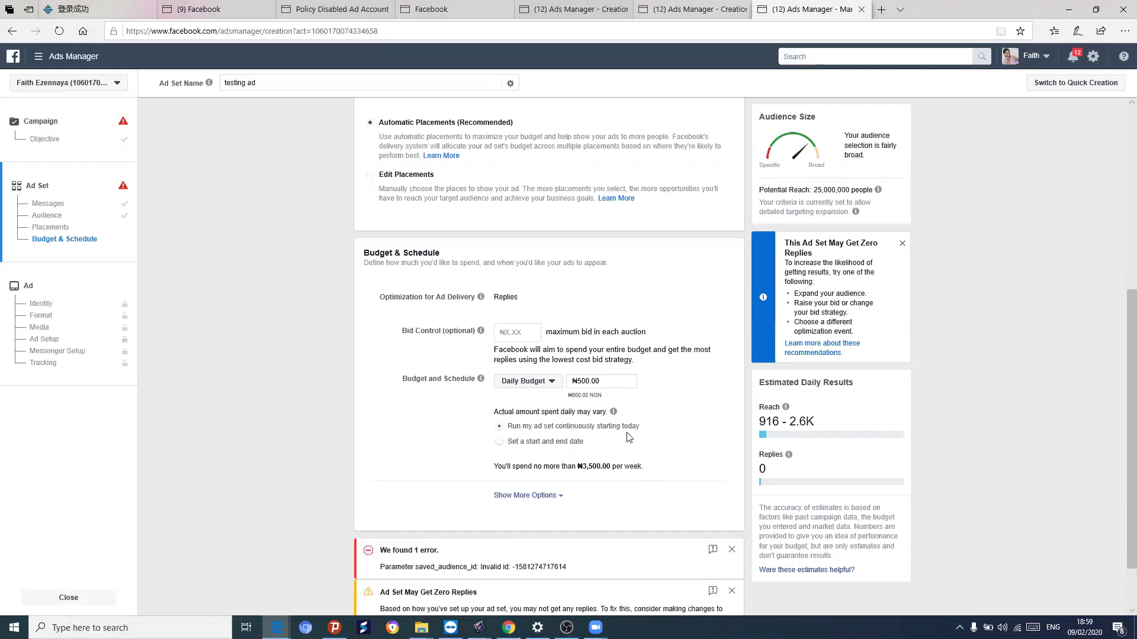
Set the ad set's daily budget to ₦100,000 to compare the estimated daily results.
left_click(617, 381)
key("BackSpace")
key("BackSpace")
key("BackSpace")
type("100000")
left_click(438, 443)
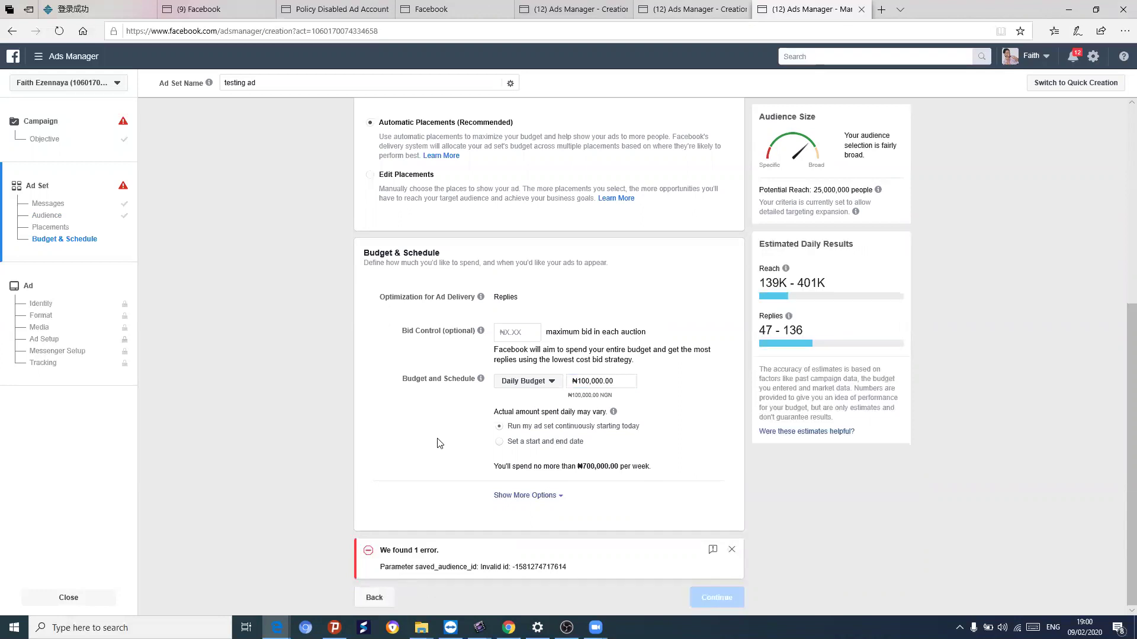
Bring the daily budget back down to ₦500, replacing the six-figure amount.
left_click(621, 383)
key("BackSpace")
key("BackSpace")
key("BackSpace")
key("BackSpace")
key("BackSpace")
key("BackSpace")
key("BackSpace")
type("5000")
key("BackSpace")
mouse_move(480, 330)
mouse_move(613, 415)
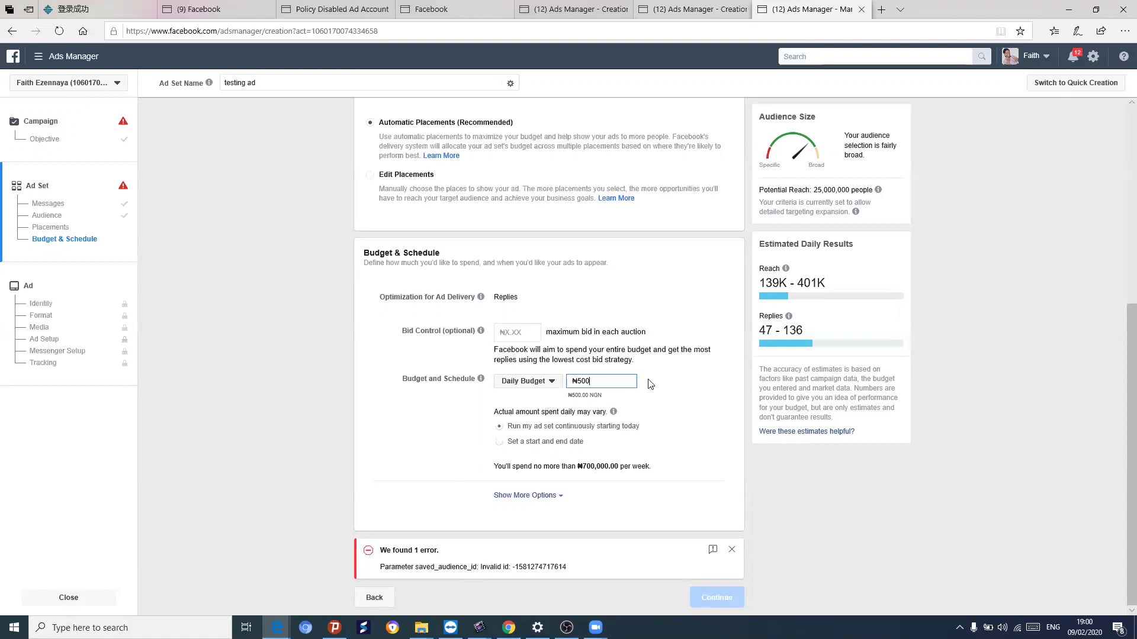
Switch the ad set's schedule to a set start and end date, from Feb 10, 2020 to Mar 10, 2020.
left_click(500, 444)
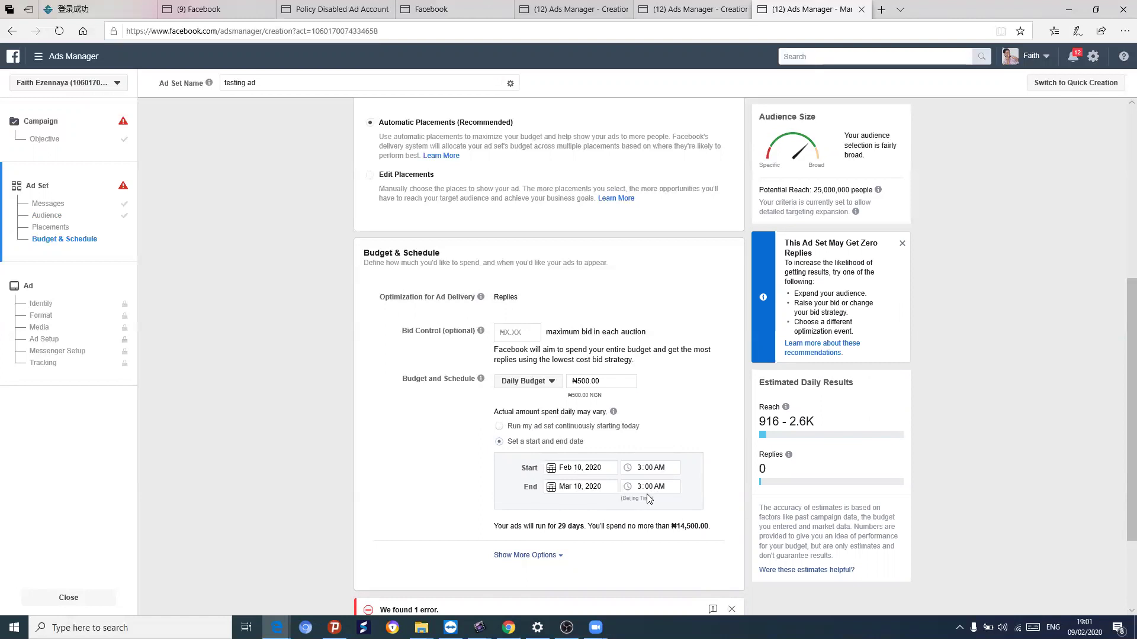
scroll(554, 545, "down", 2)
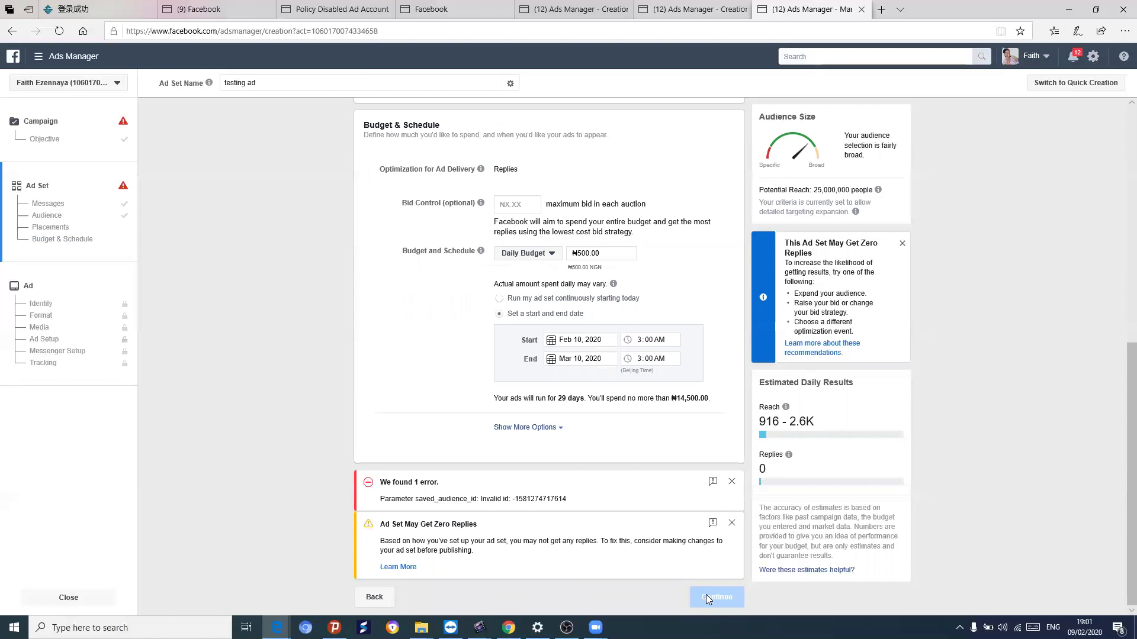
scroll(459, 340, "up", 7)
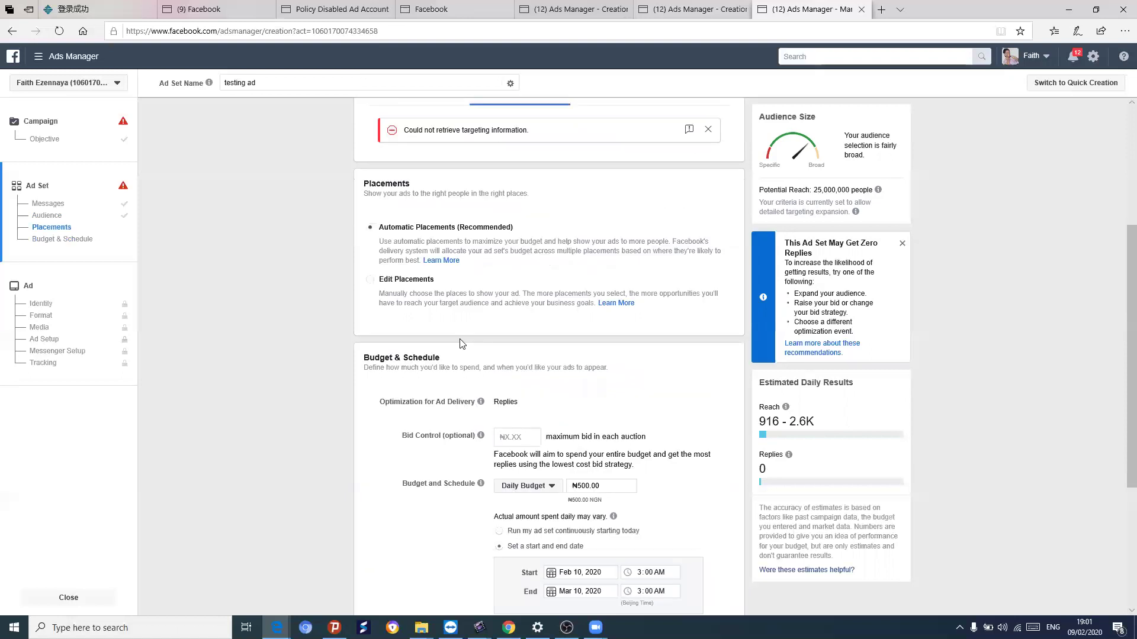
scroll(457, 391, "down", 7)
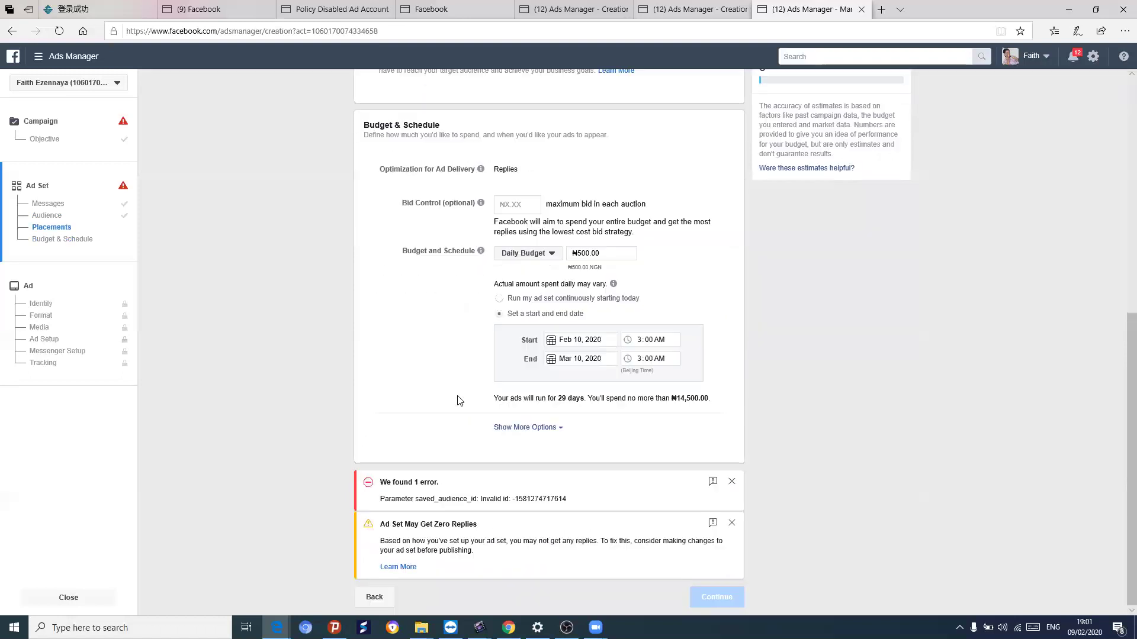
Dismiss the zero-replies warning and the error notice, and set the daily budget to ₦5,000.
left_click(732, 523)
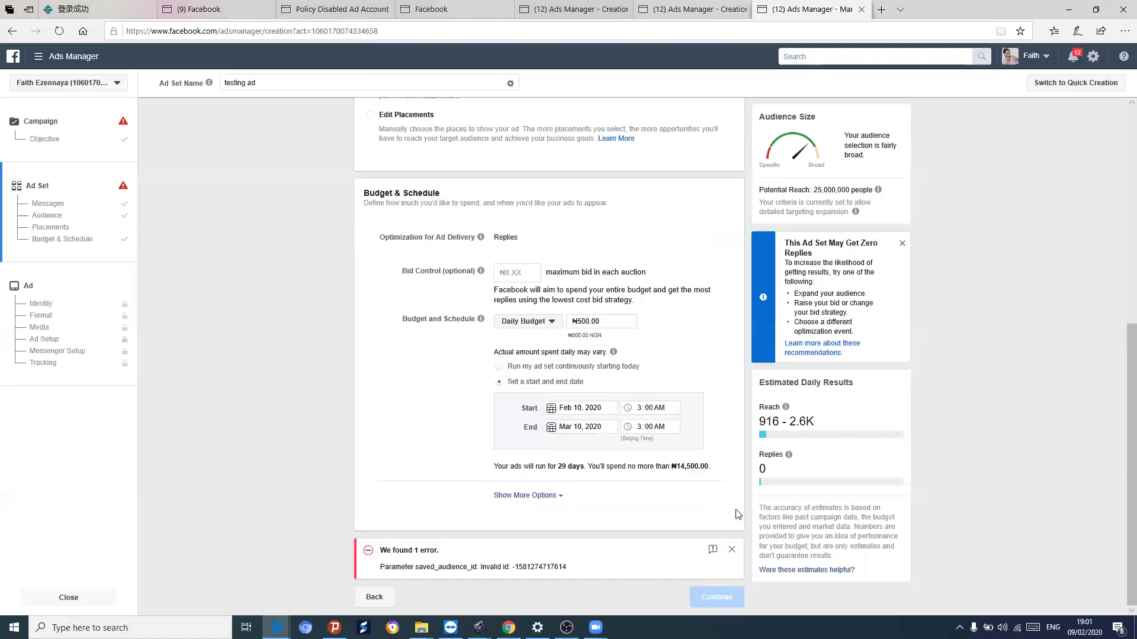
left_click(731, 551)
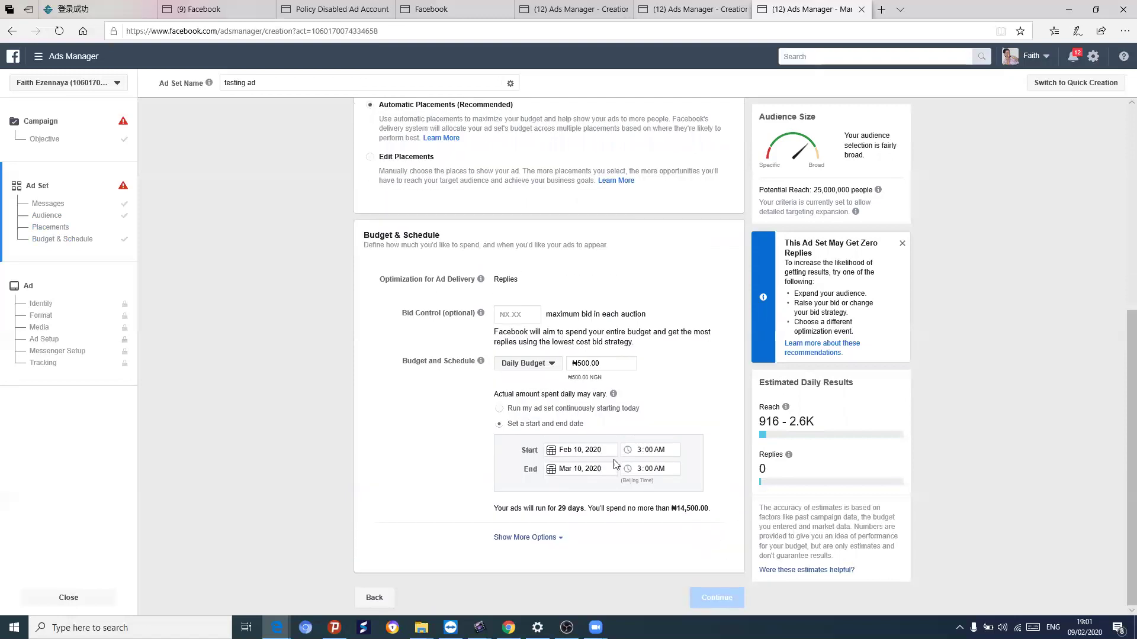
left_click(606, 365)
type("0")
Apply the saved audience city touch 2 to the ad set.
scroll(587, 378, "up", 5)
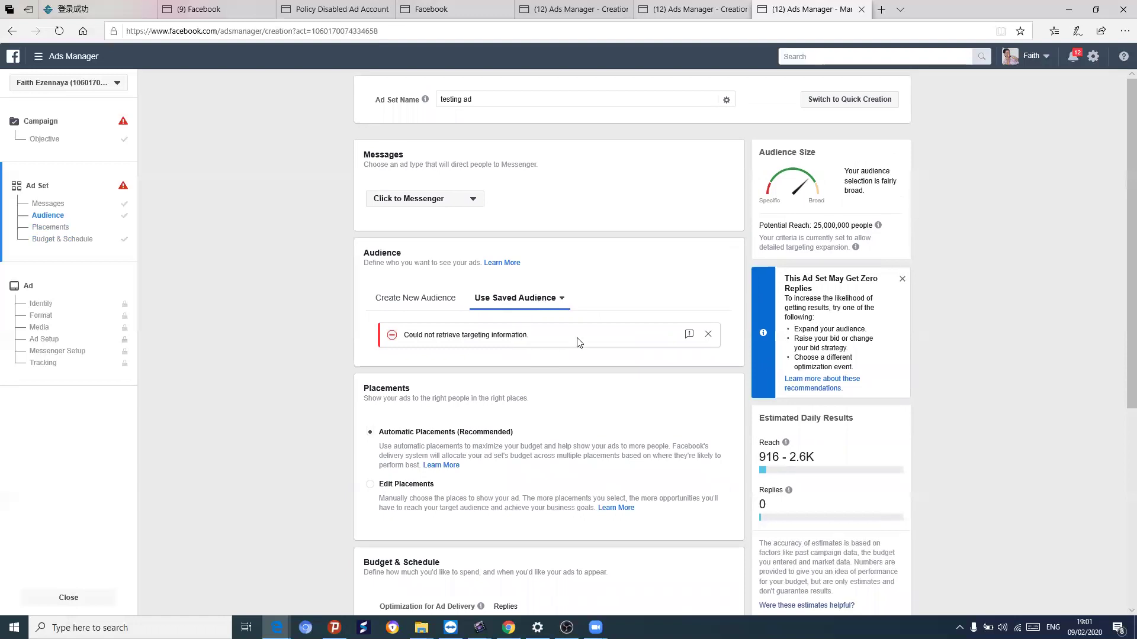
left_click(563, 301)
scroll(476, 424, "down", 3)
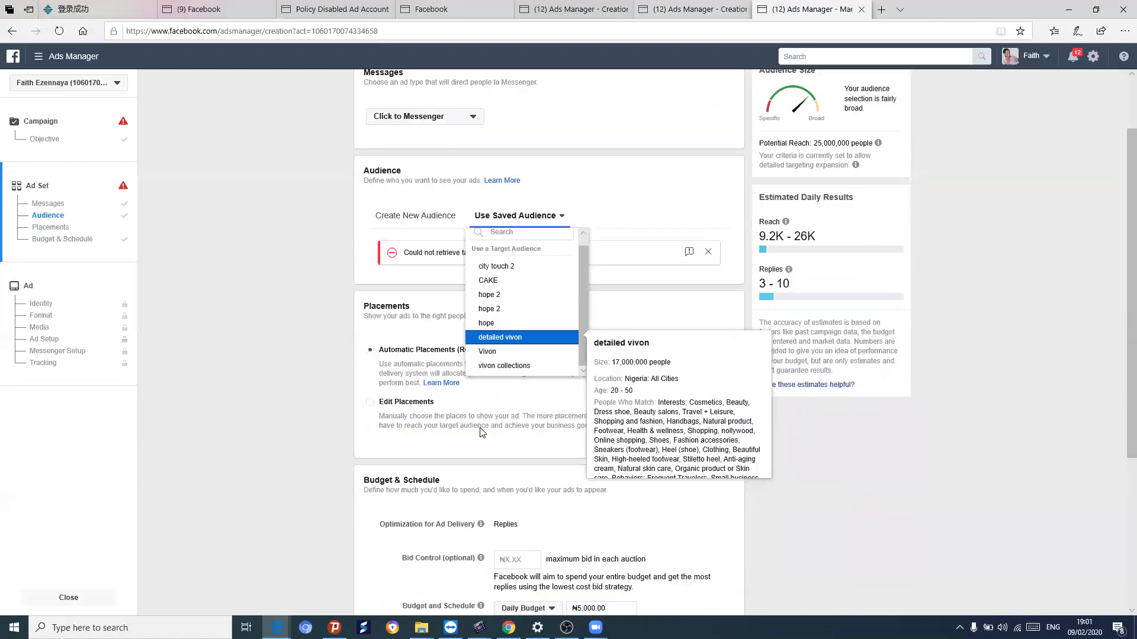
scroll(502, 212, "up", 1)
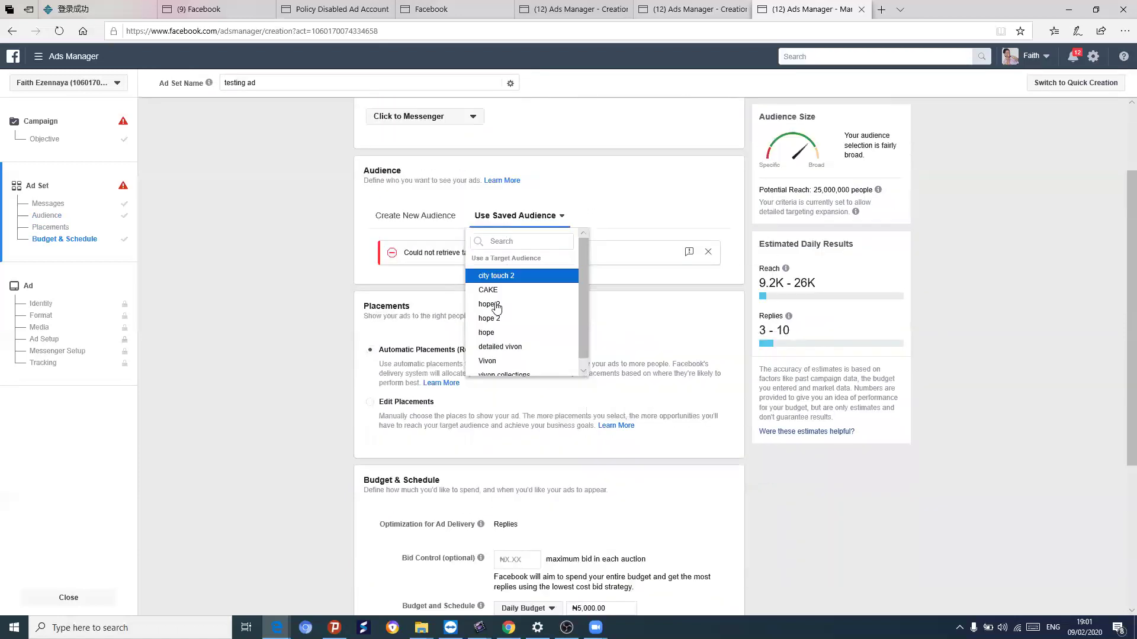
left_click(516, 346)
scroll(539, 343, "down", 3)
scroll(562, 344, "up", 5)
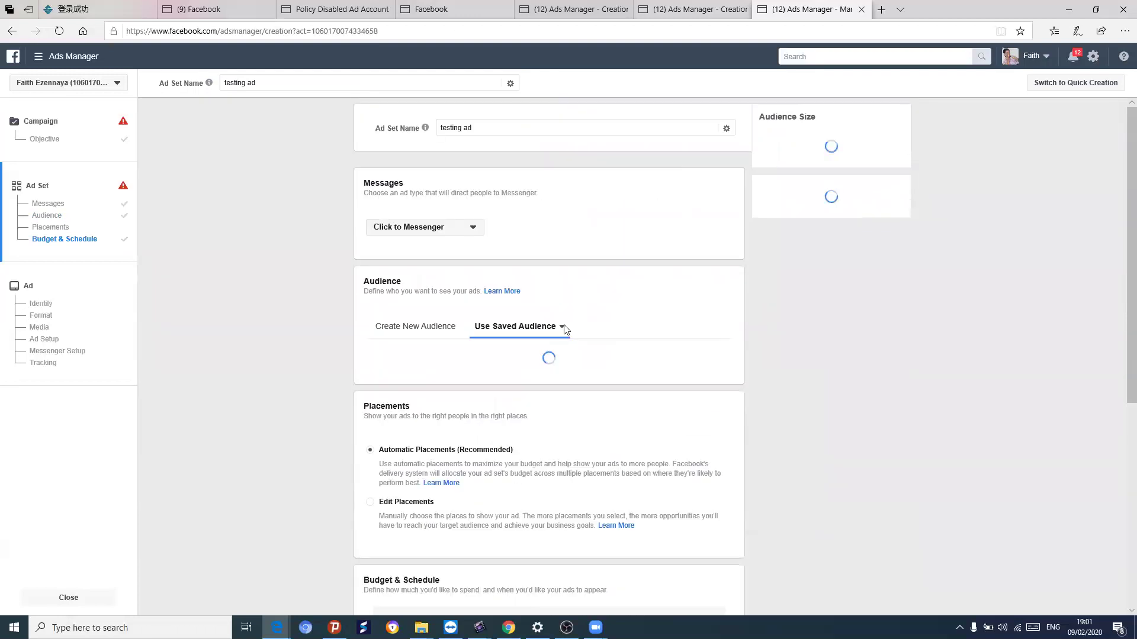
Examine the targeting details of the applied saved audience and review the ad set's placements, budget and schedule.
scroll(554, 320, "down", 3)
scroll(552, 322, "down", 3)
scroll(518, 365, "up", 4)
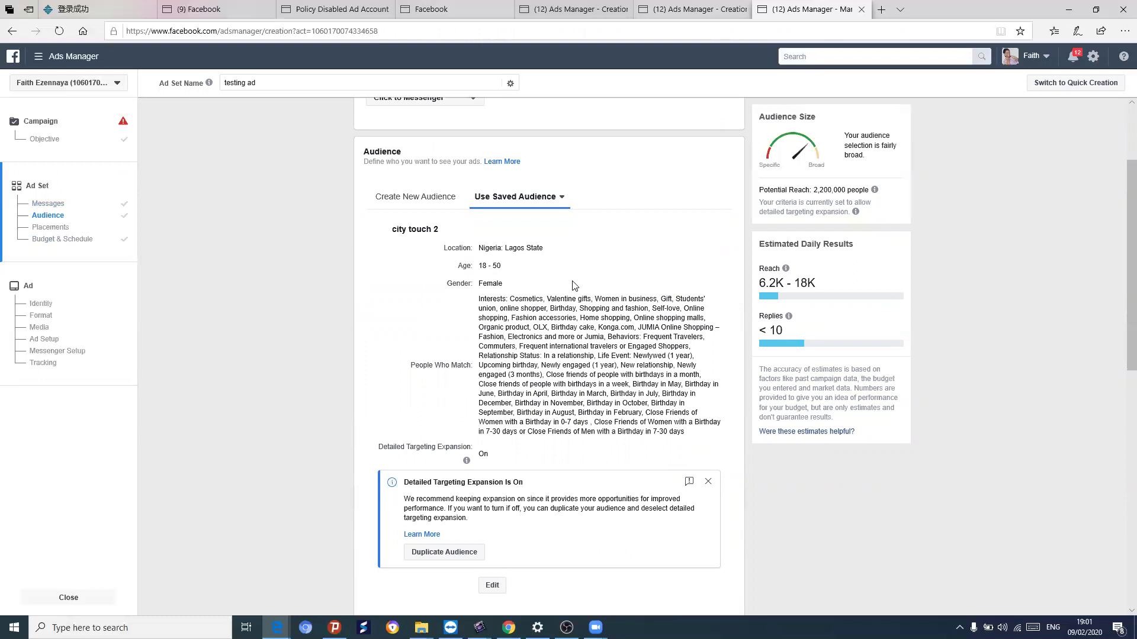
scroll(488, 353, "down", 4)
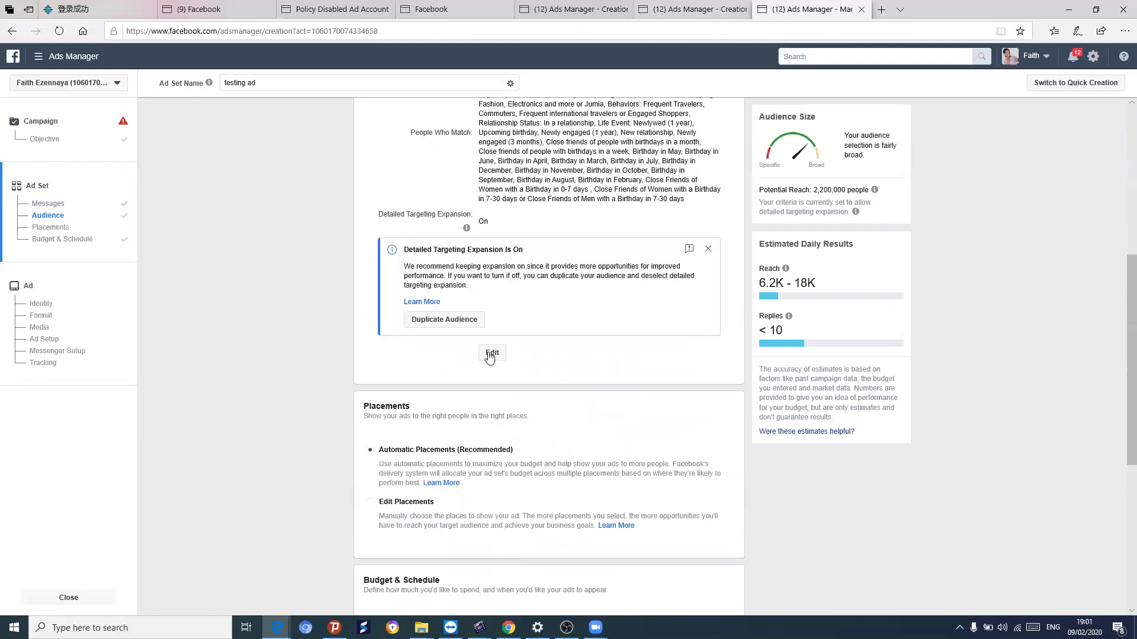
scroll(488, 353, "up", 5)
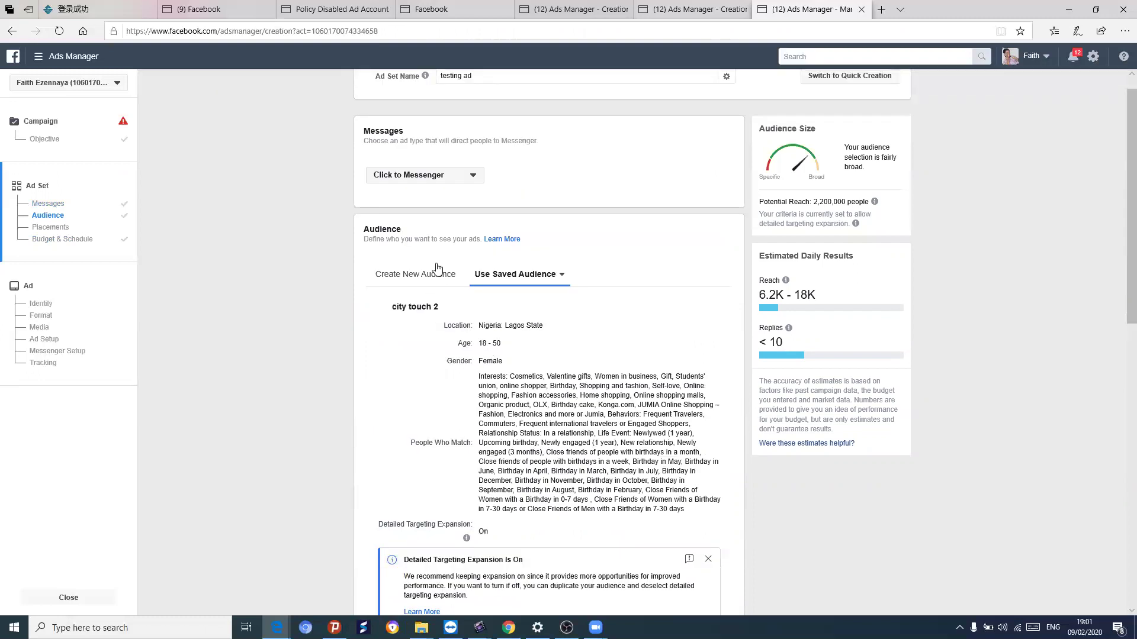
scroll(544, 576, "down", 10)
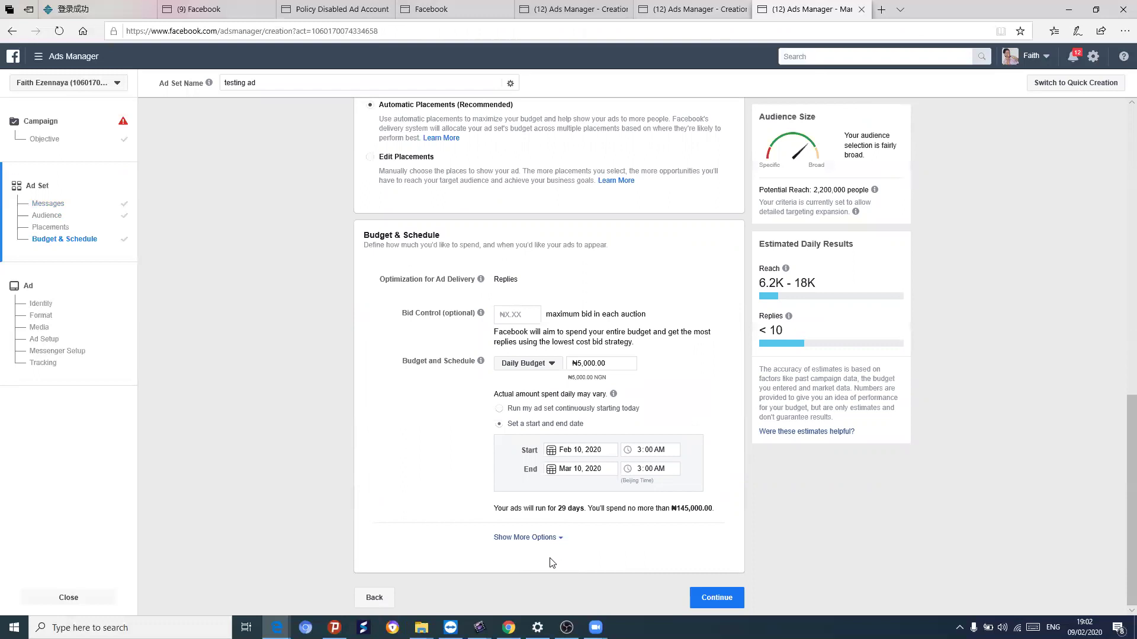
scroll(548, 565, "up", 8)
scroll(548, 547, "up", 3)
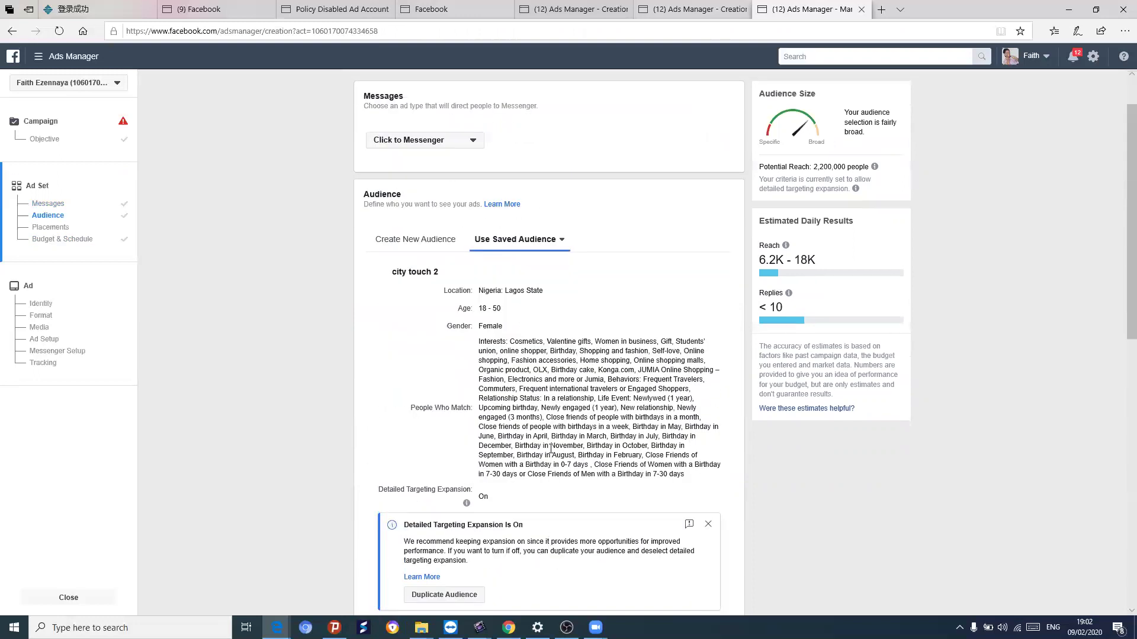
scroll(550, 450, "up", 1)
scroll(550, 450, "down", 11)
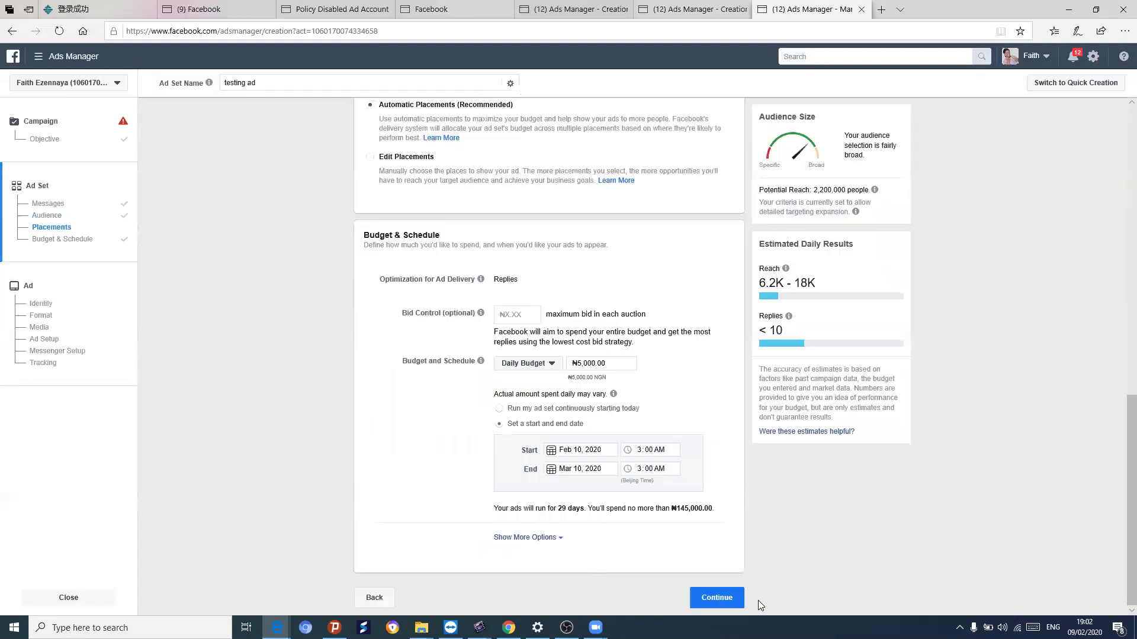
Continue to the ad level and look through its identity, format, media, Messenger setup and tracking sections.
left_click(729, 598)
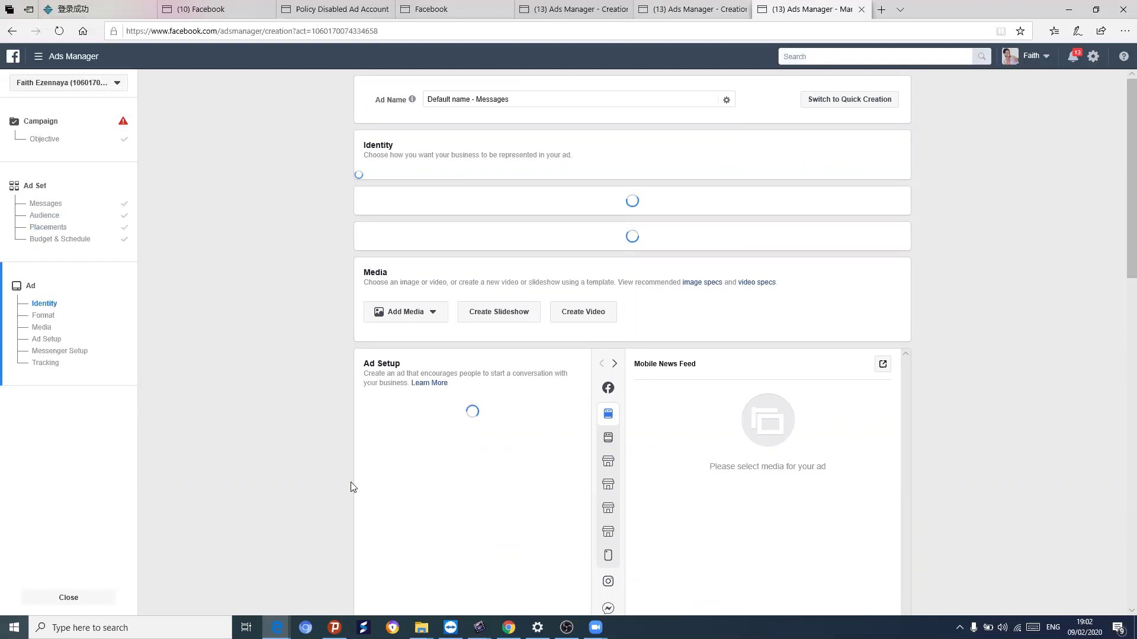
scroll(512, 329, "down", 10)
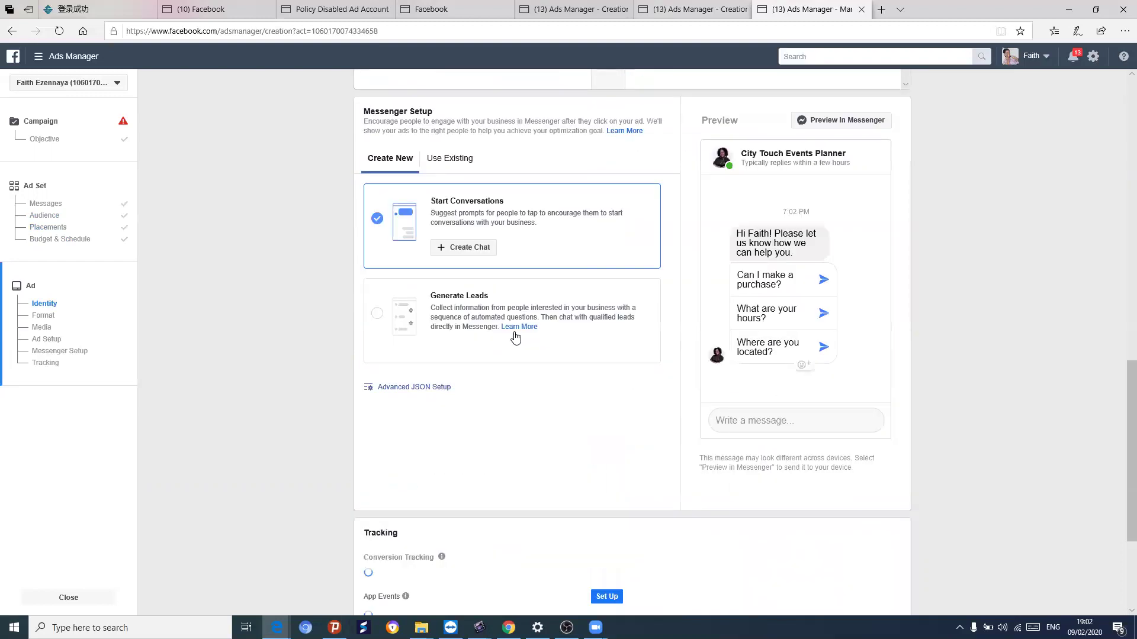
scroll(515, 337, "down", 2)
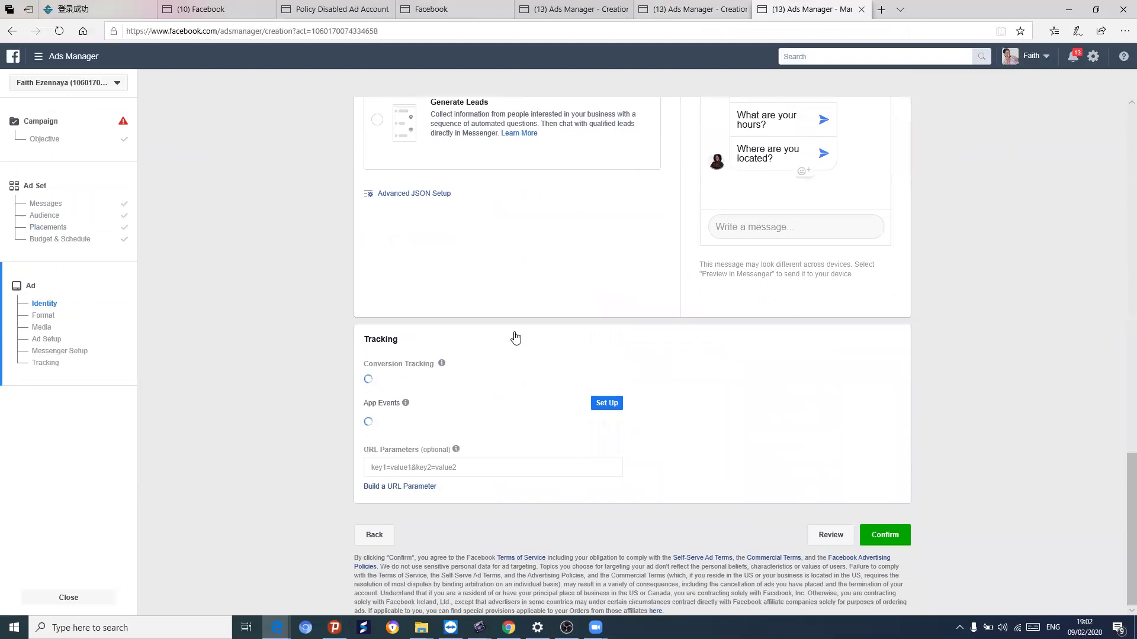
scroll(515, 336, "up", 12)
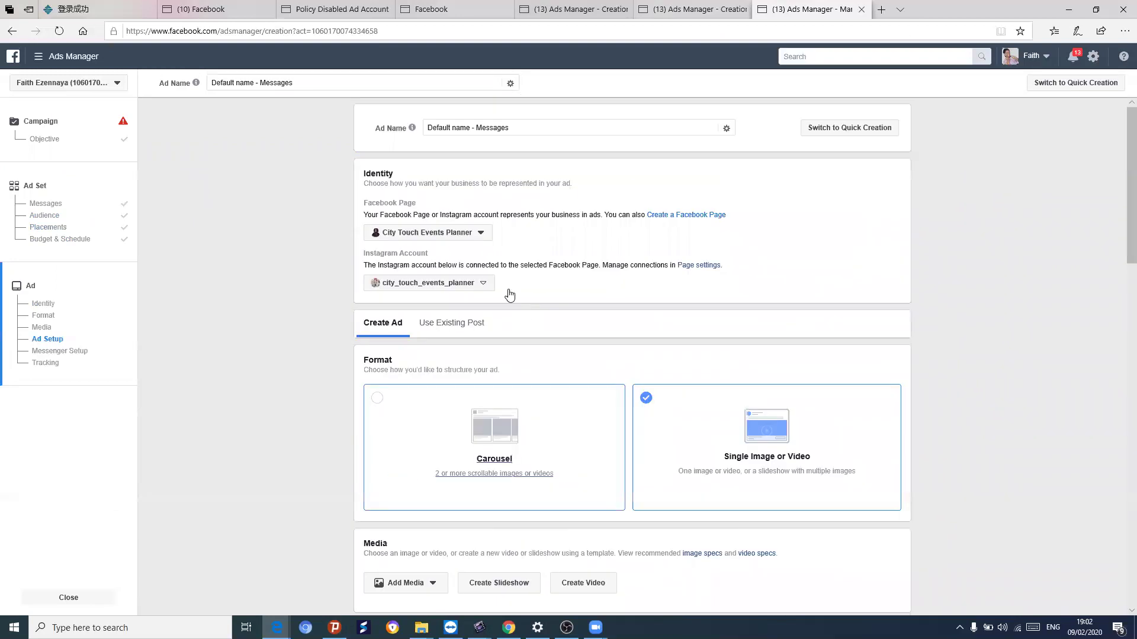
scroll(508, 295, "down", 1)
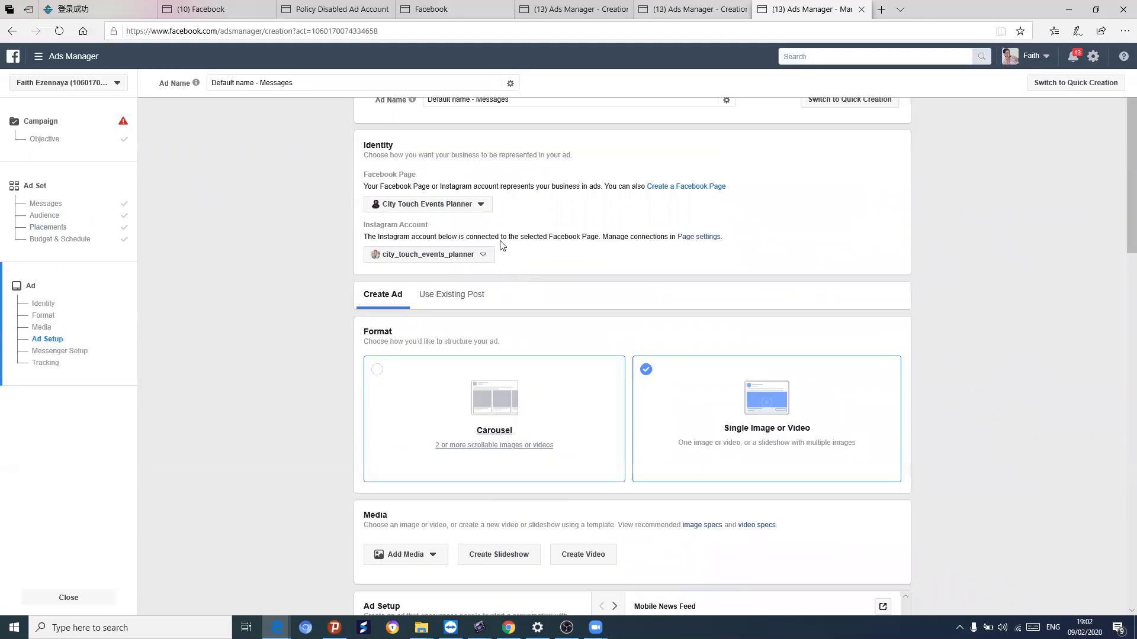
Delete the default text from the ad name.
left_click(509, 98)
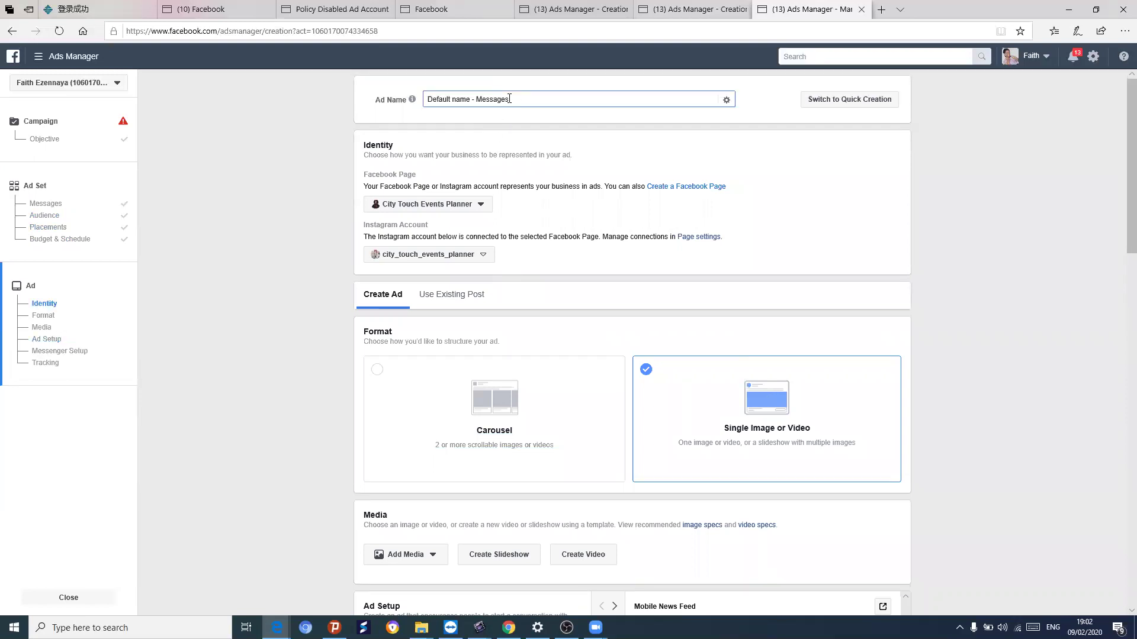
key("BackSpace")
key("BackSpace")
key("BackSpace")
key("BackSpace")
key("BackSpace")
key("BackSpace")
key("BackSpace")
key("BackSpace")
key("BackSpace")
key("BackSpace")
key("BackSpace")
key("BackSpace")
key("BackSpace")
key("BackSpace")
key("BackSpace")
Return to the ad set, switch it to Edit Placements, and look through the platforms and individual placements.
left_click(104, 238)
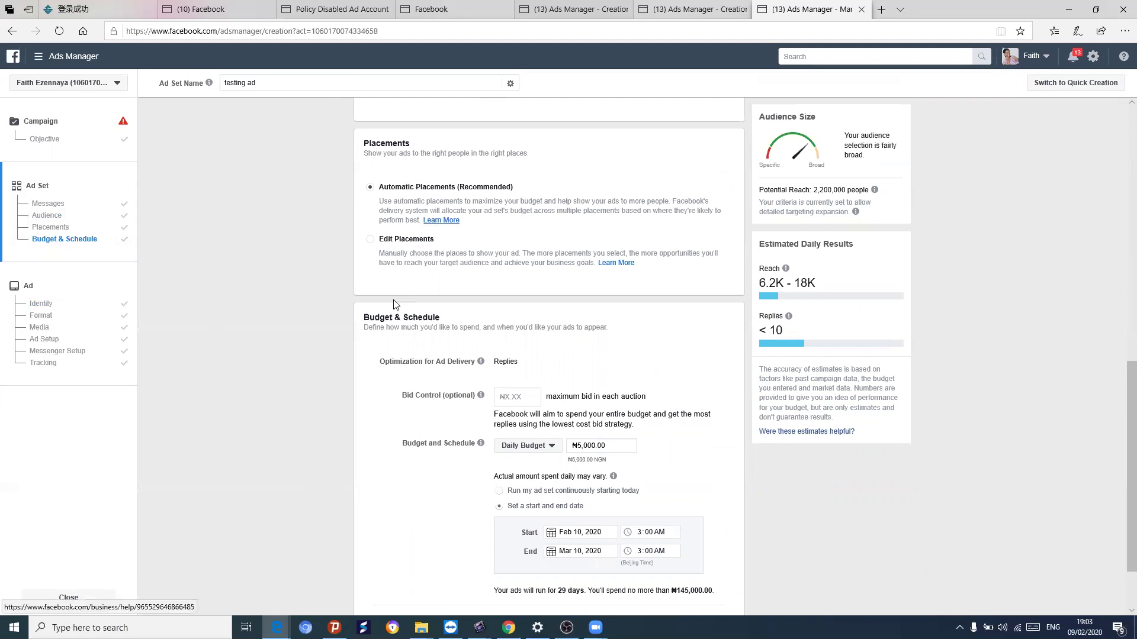
left_click(372, 244)
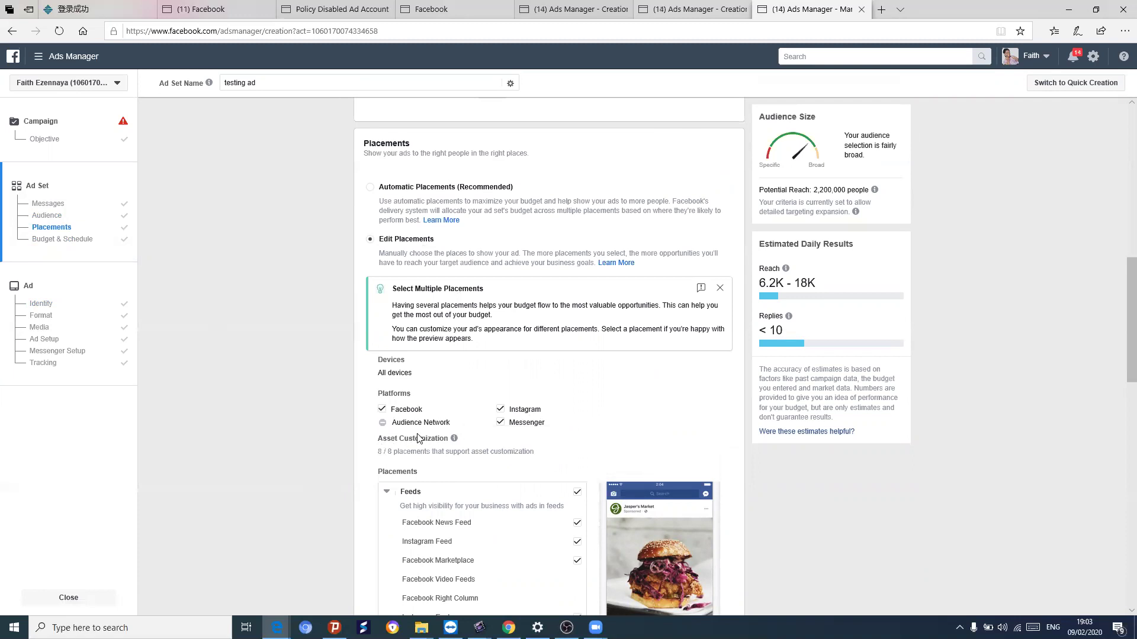
scroll(482, 461, "down", 4)
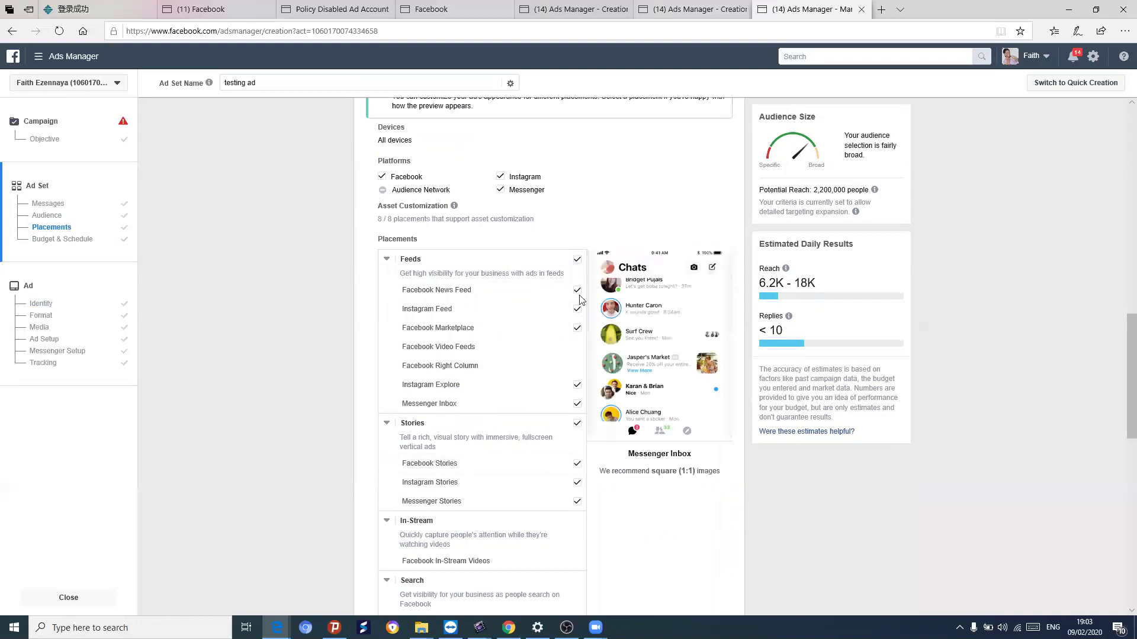
scroll(531, 330, "down", 10)
scroll(531, 329, "up", 9)
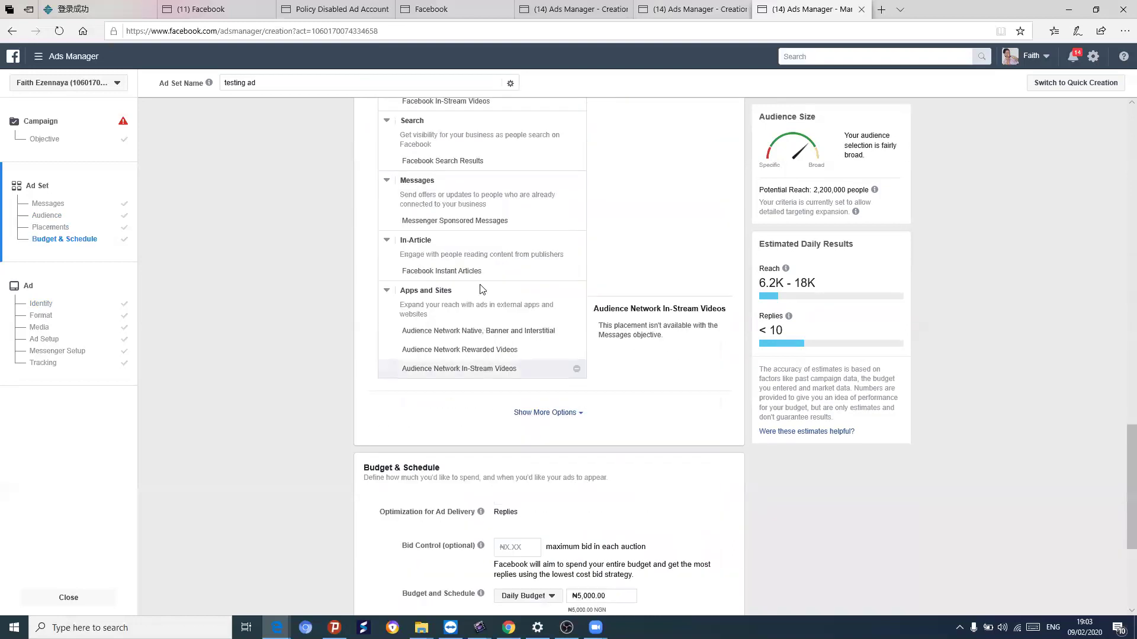
scroll(350, 288, "up", 5)
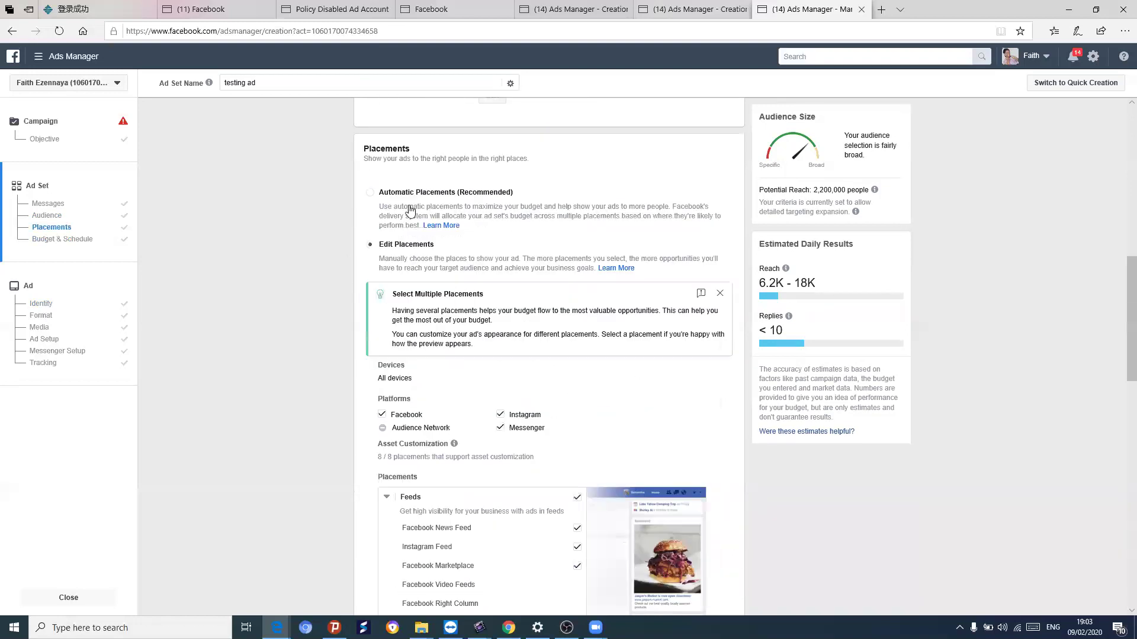
Switch the ad set back to Automatic Placements and check the available Messages ad types, keeping Click to Messenger.
left_click(373, 194)
scroll(441, 225, "up", 10)
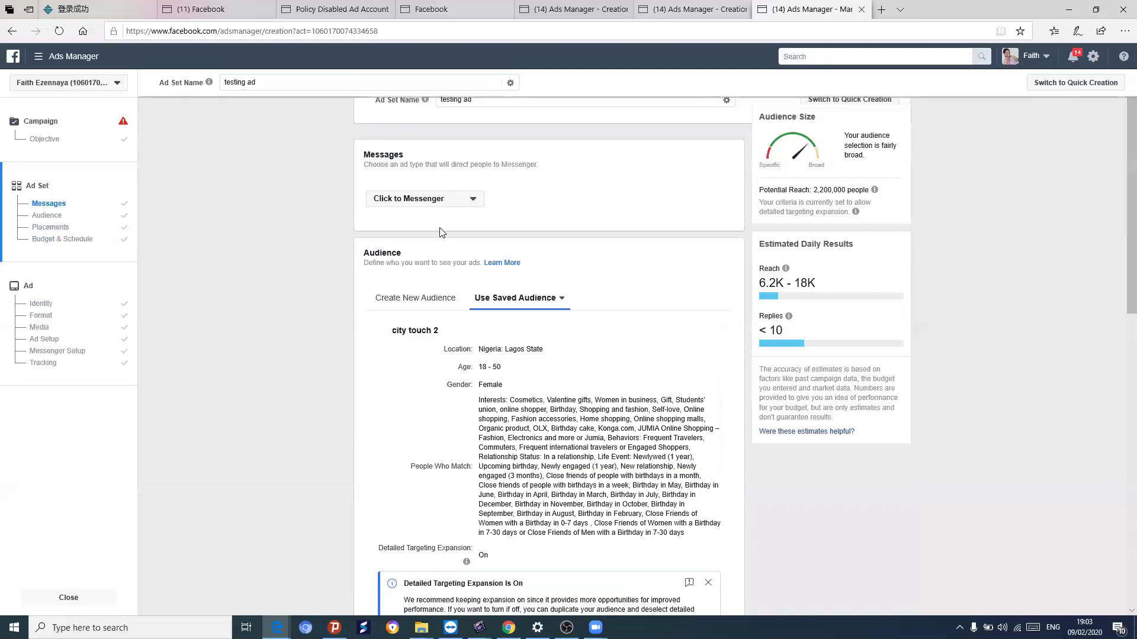
left_click(473, 202)
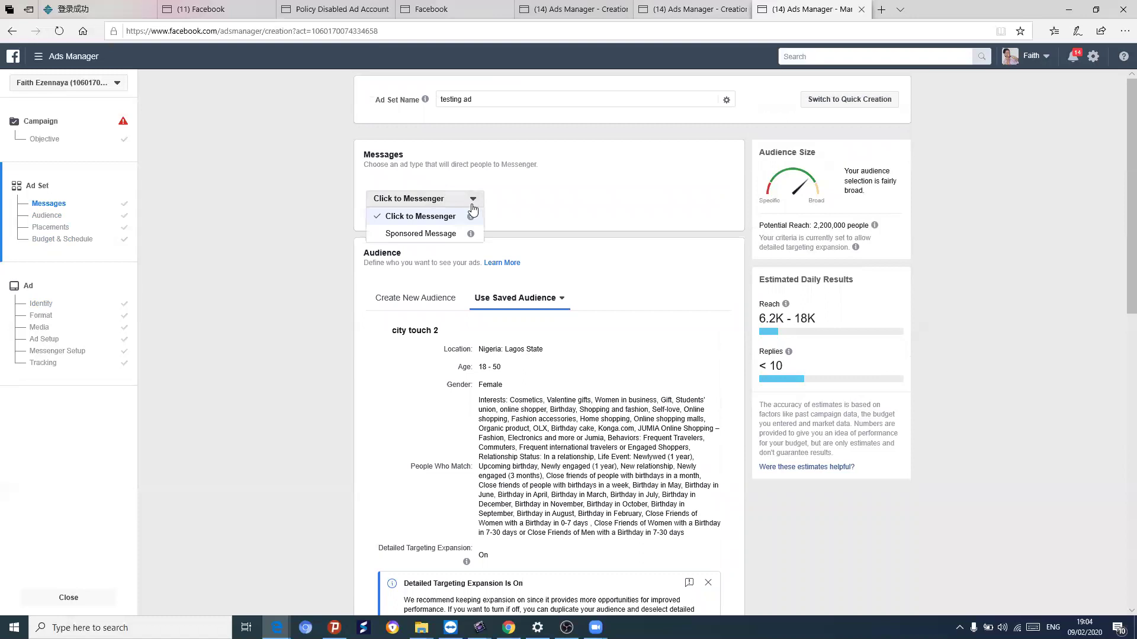
left_click(506, 190)
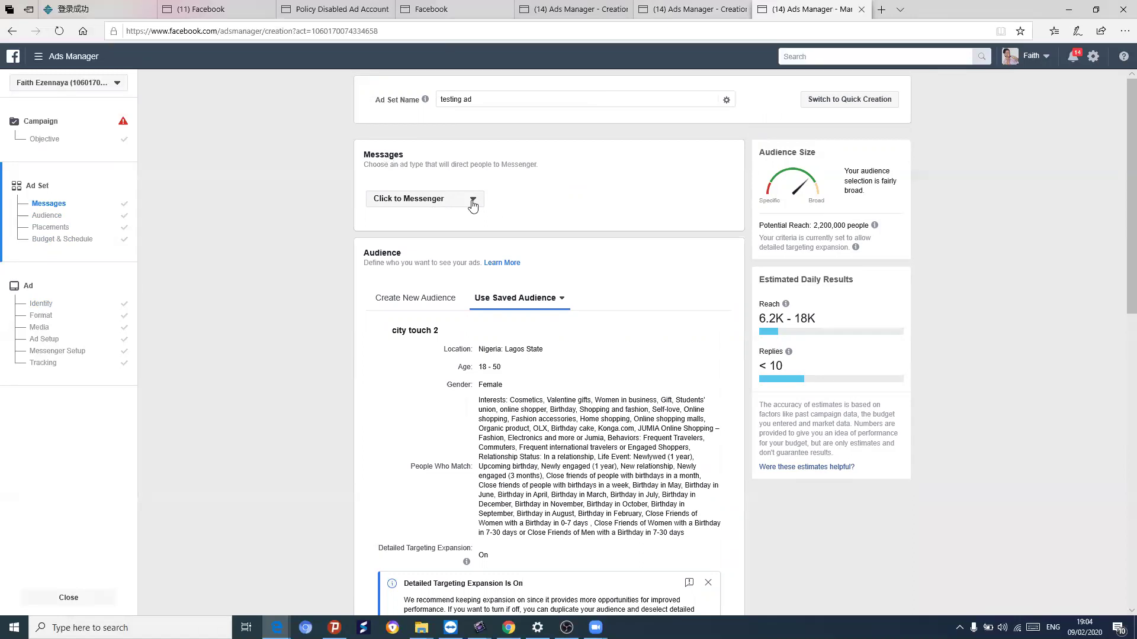
Leave the ad set's budget and schedule as they are and continue to the ad level.
scroll(450, 308, "down", 5)
scroll(360, 397, "down", 5)
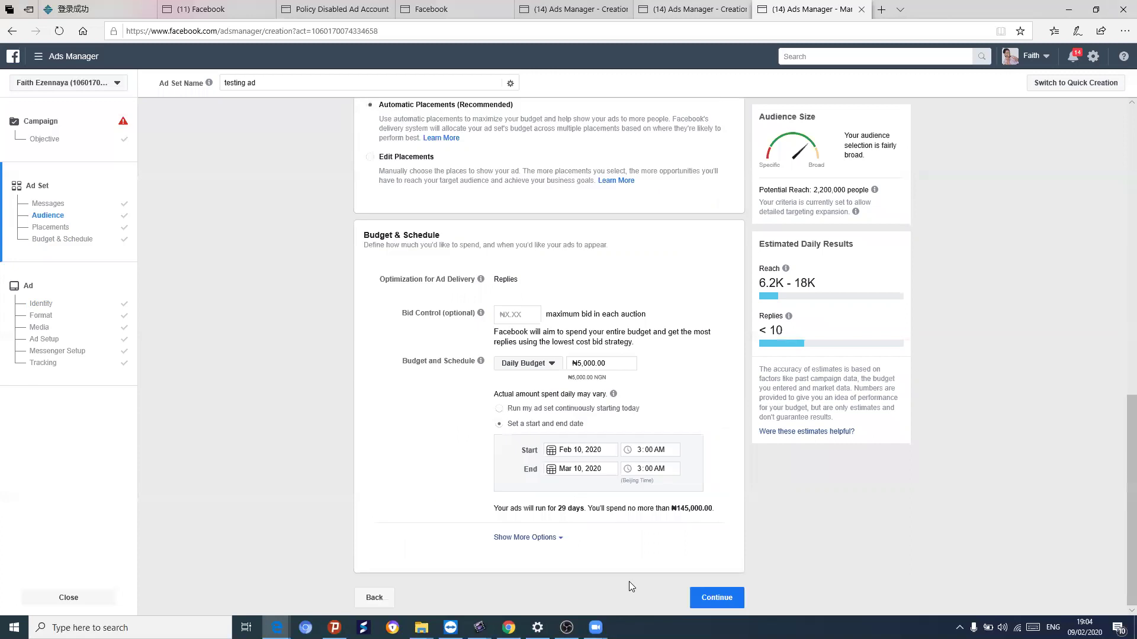
left_click(732, 603)
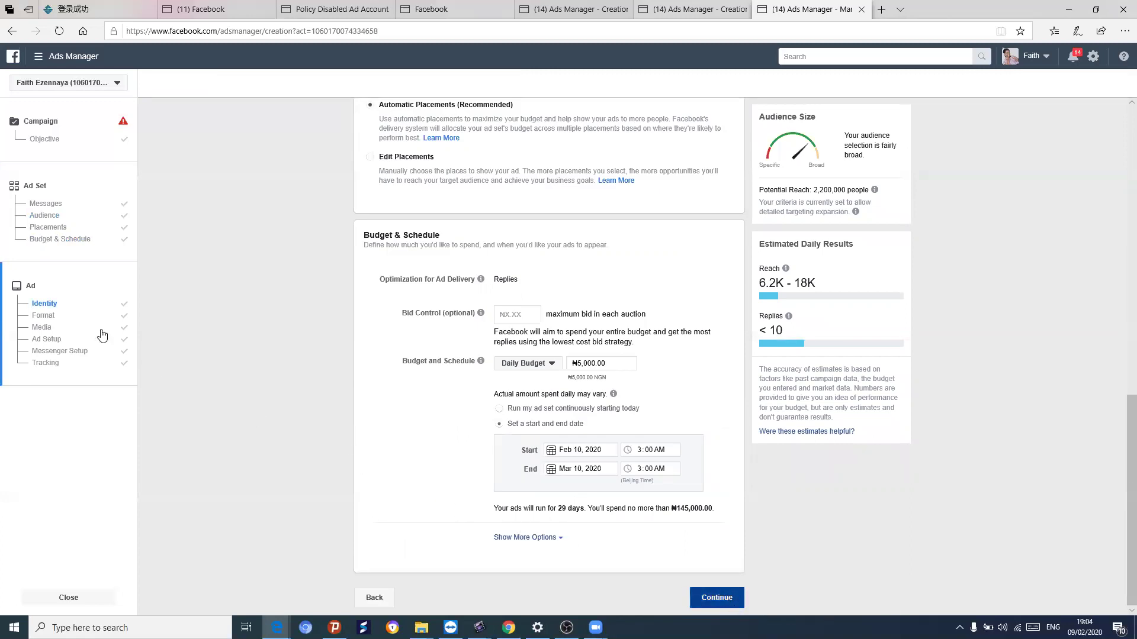
left_click(717, 599)
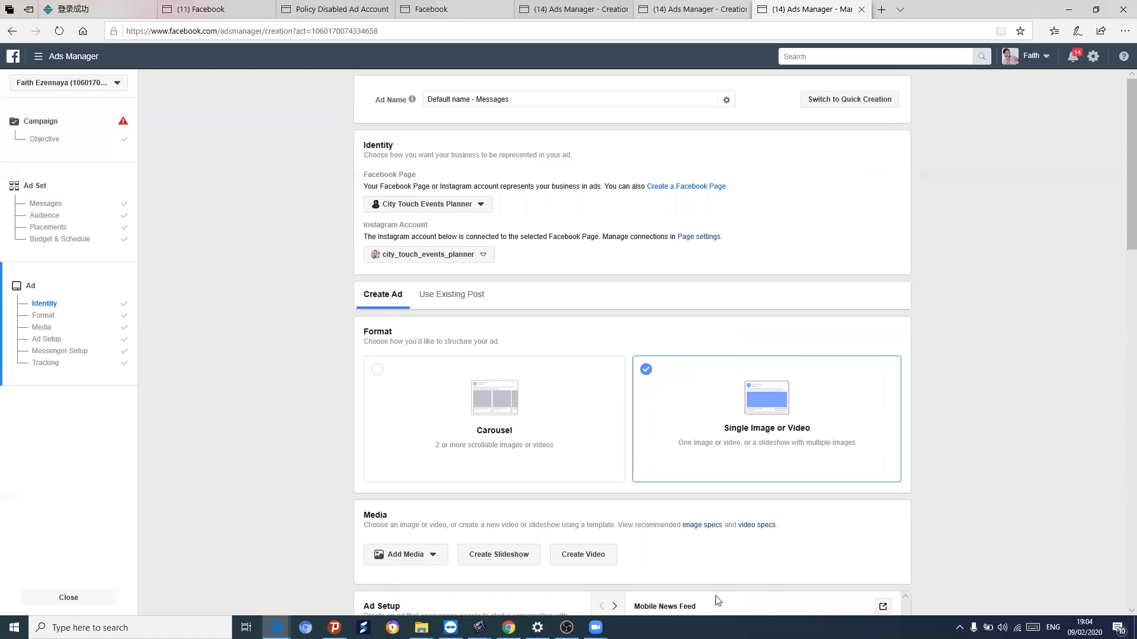
Rename the ad as "testing advert".
left_click(517, 99)
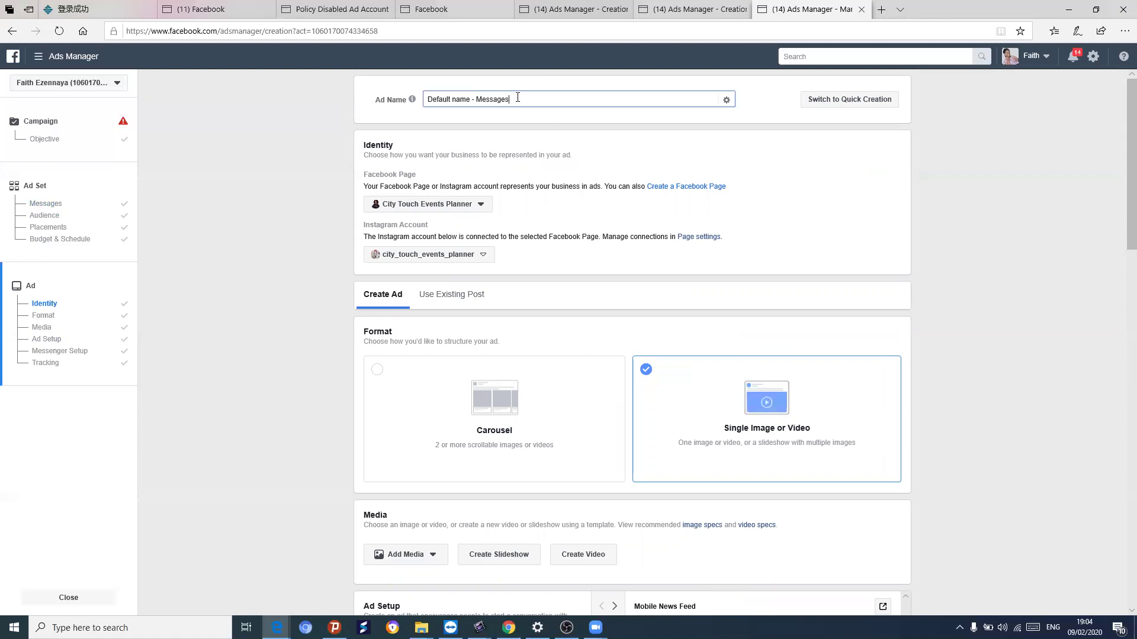
key("BackSpace")
key("BackSpace")
key("BackSpace")
key("BackSpace")
key("BackSpace")
key("BackSpace")
key("BackSpace")
key("BackSpace")
key("BackSpace")
key("BackSpace")
key("BackSpace")
type("testing advert")
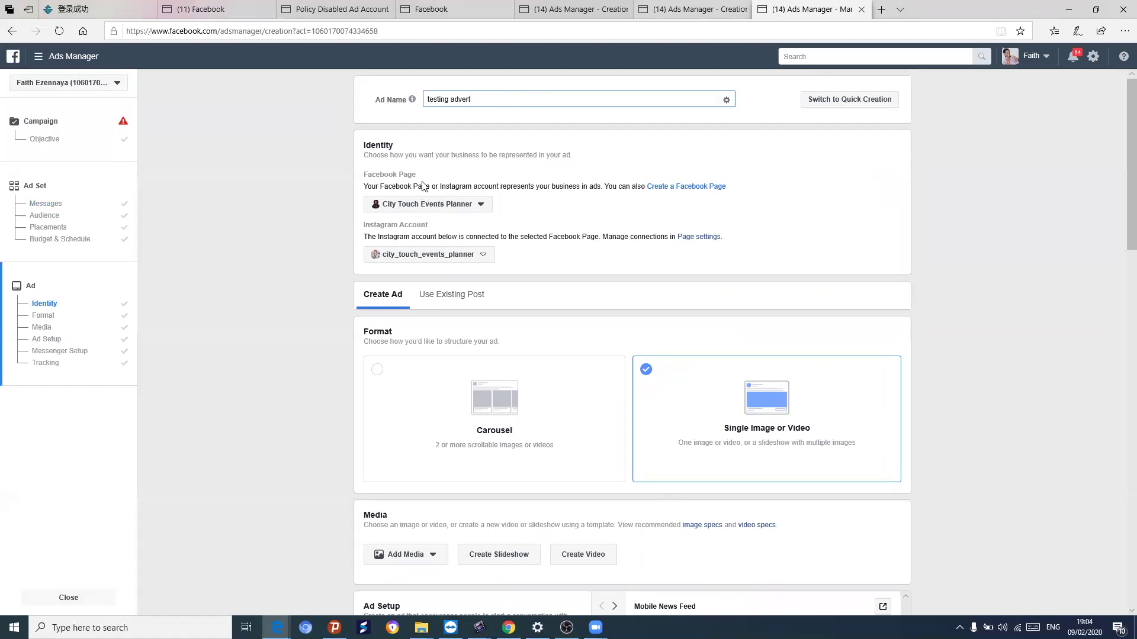
Look through the Facebook Pages available for the ad's identity, keeping City Touch Events Planner.
left_click(480, 206)
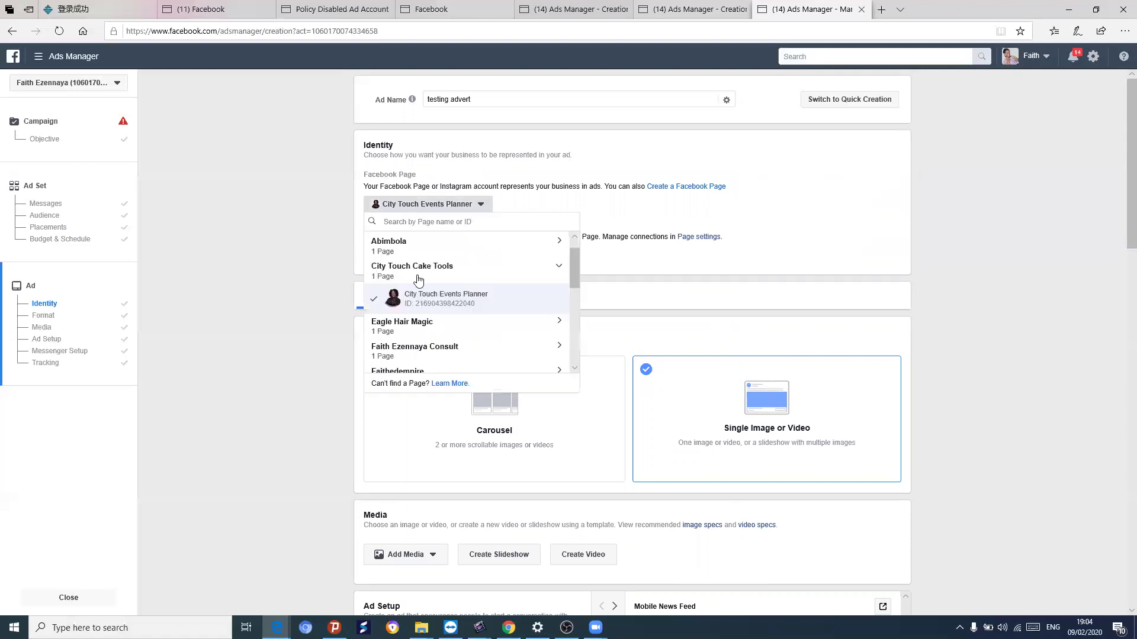
scroll(457, 309, "down", 3)
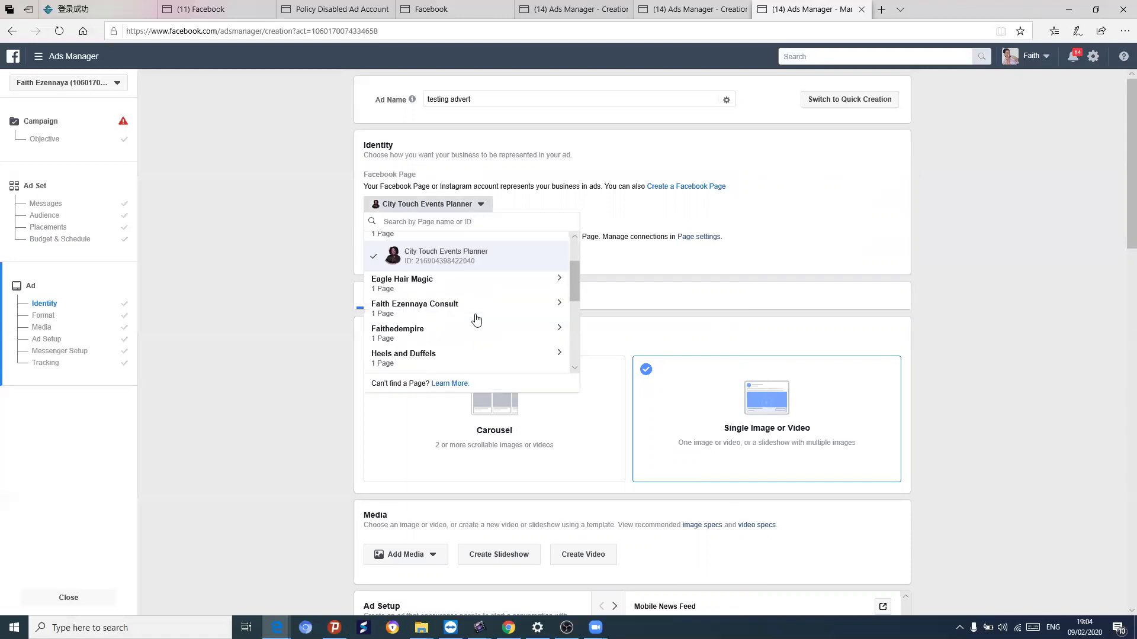
left_click(648, 232)
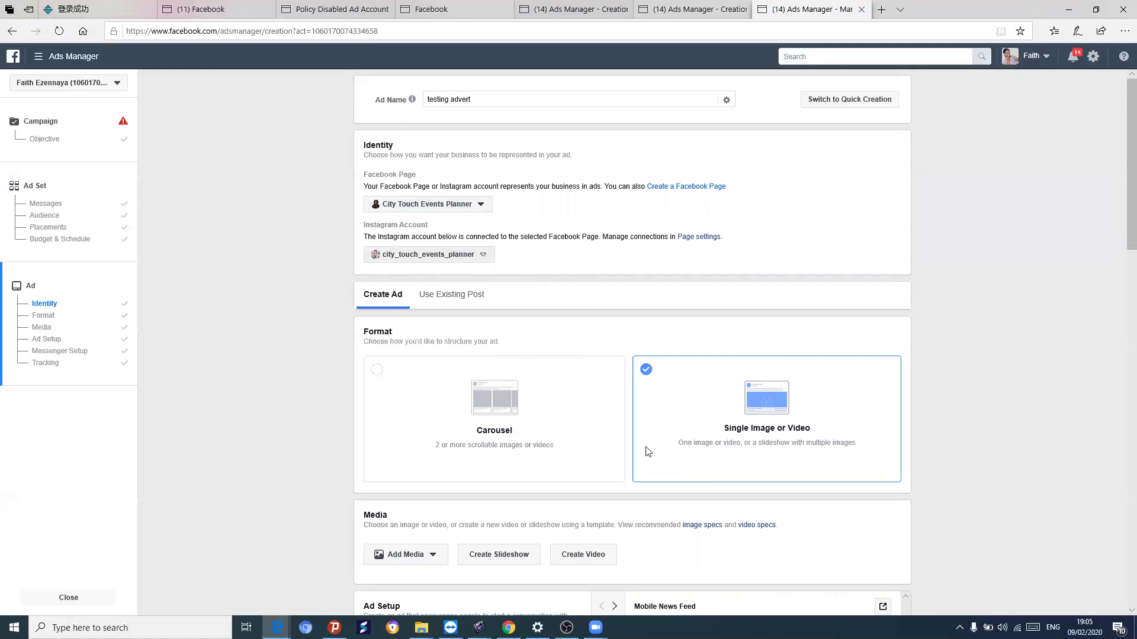
Add the existing account image "vivon 1 .png" as the single-image ad's media.
scroll(642, 421, "down", 5)
scroll(652, 380, "up", 4)
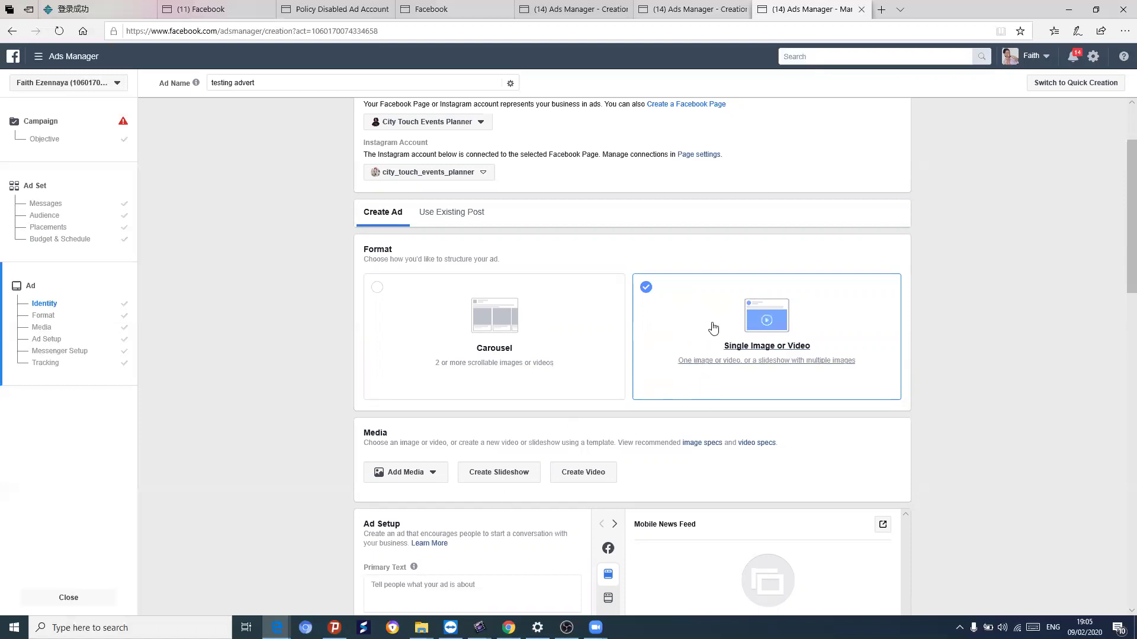
scroll(491, 470, "down", 1)
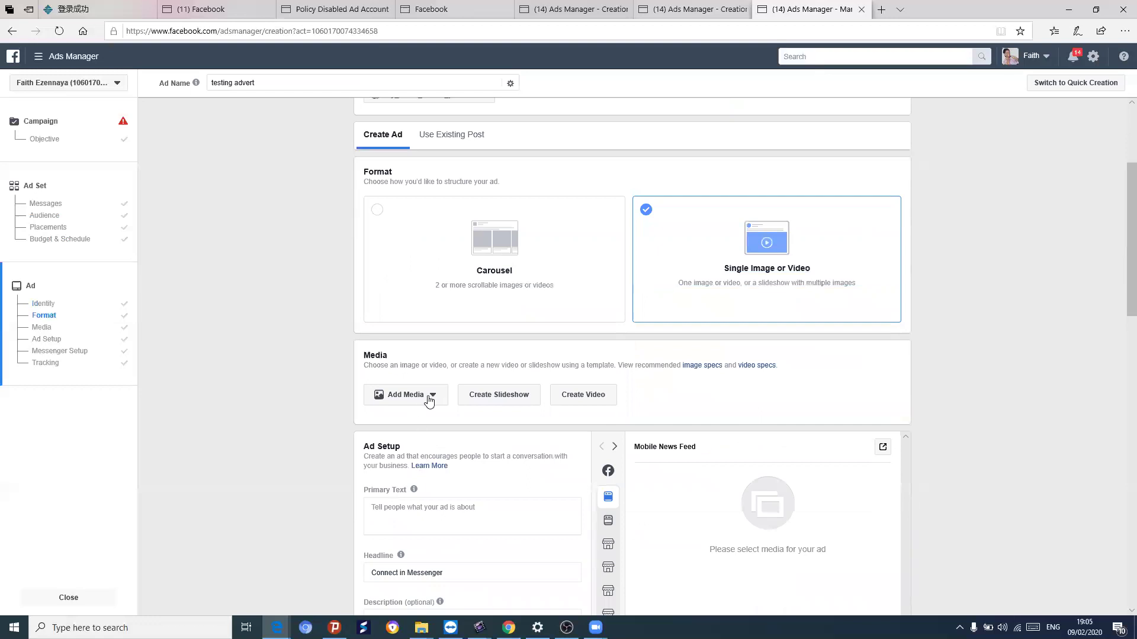
left_click(431, 400)
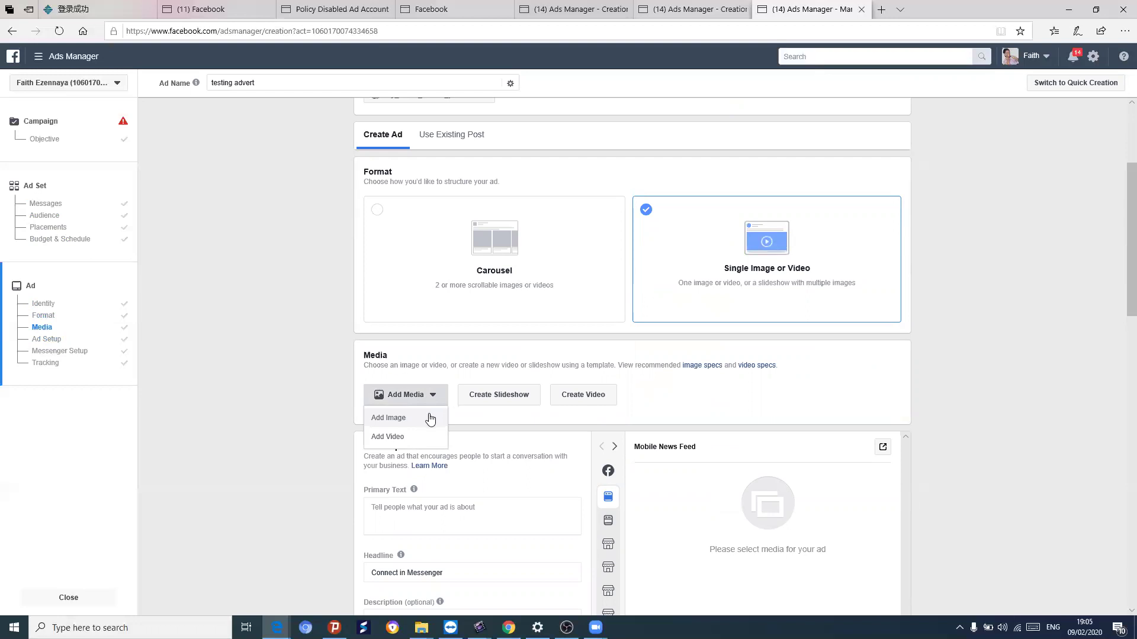
left_click(430, 418)
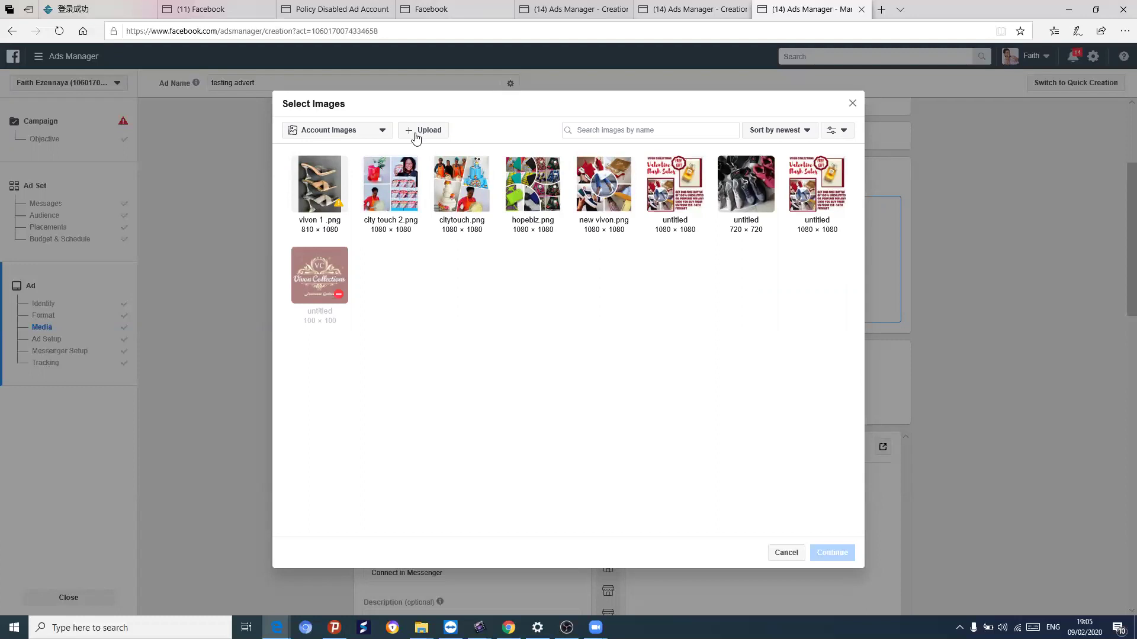
left_click(341, 195)
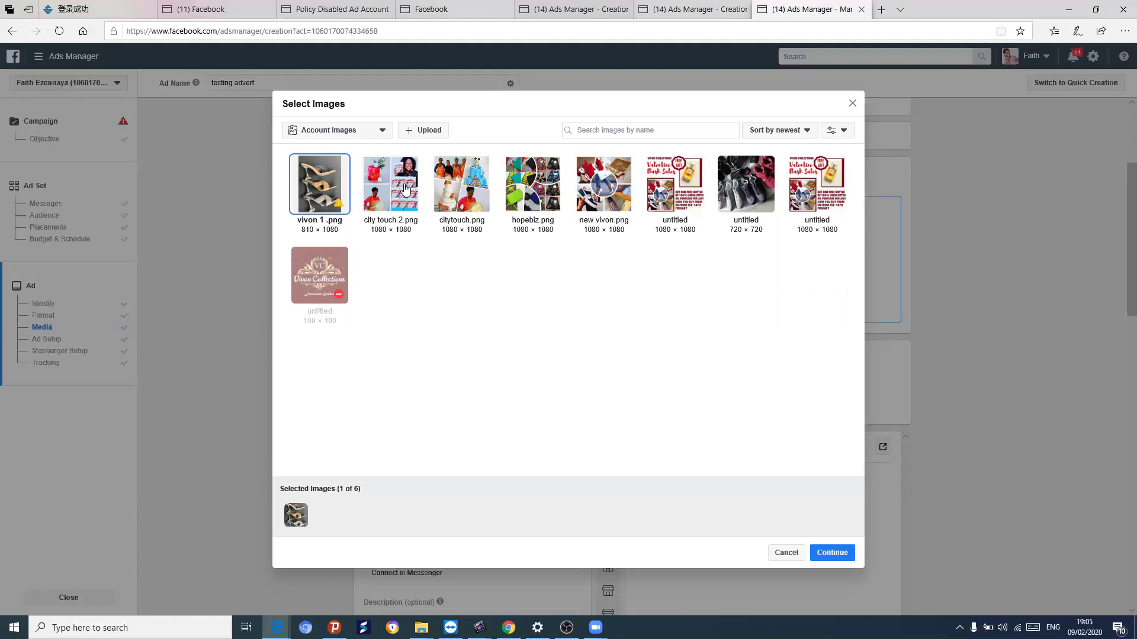
left_click(831, 552)
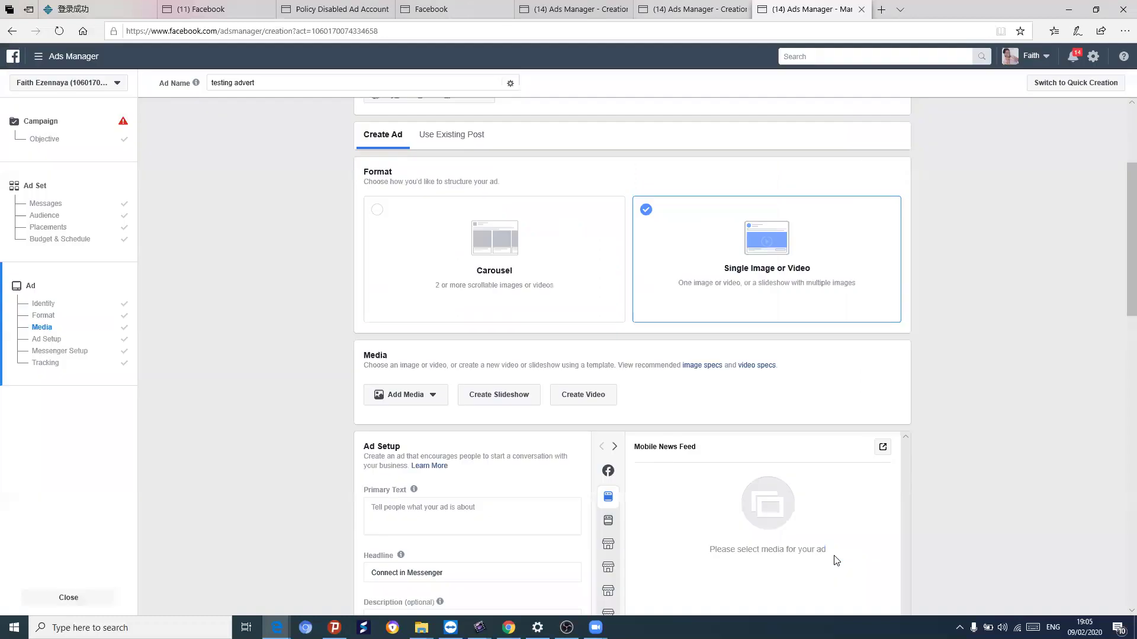
scroll(740, 406, "down", 4)
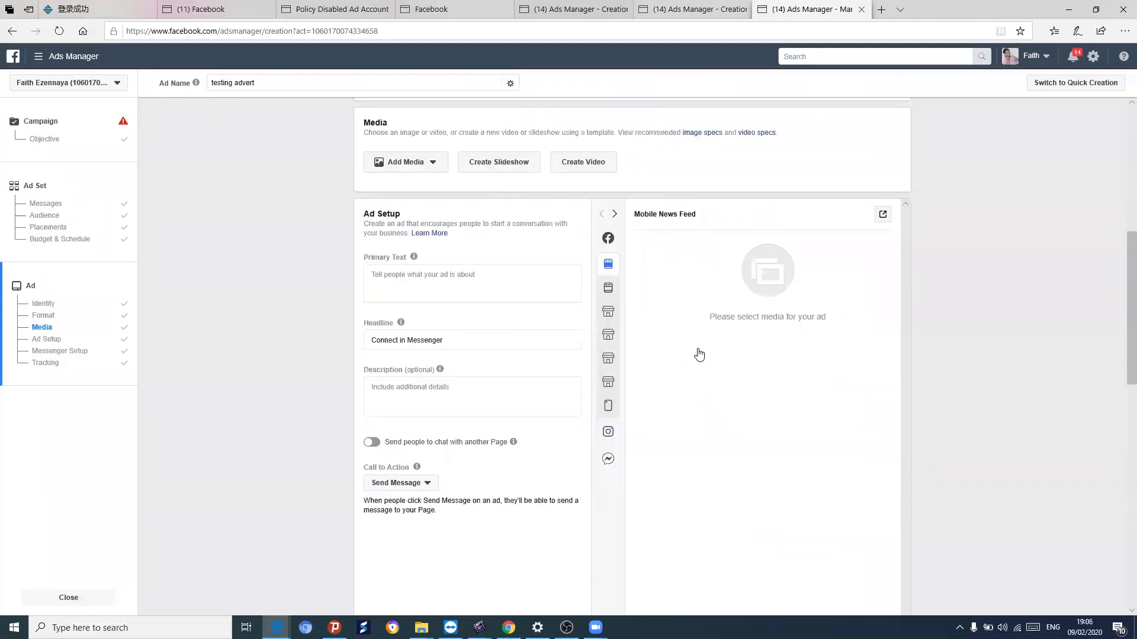
scroll(699, 353, "up", 3)
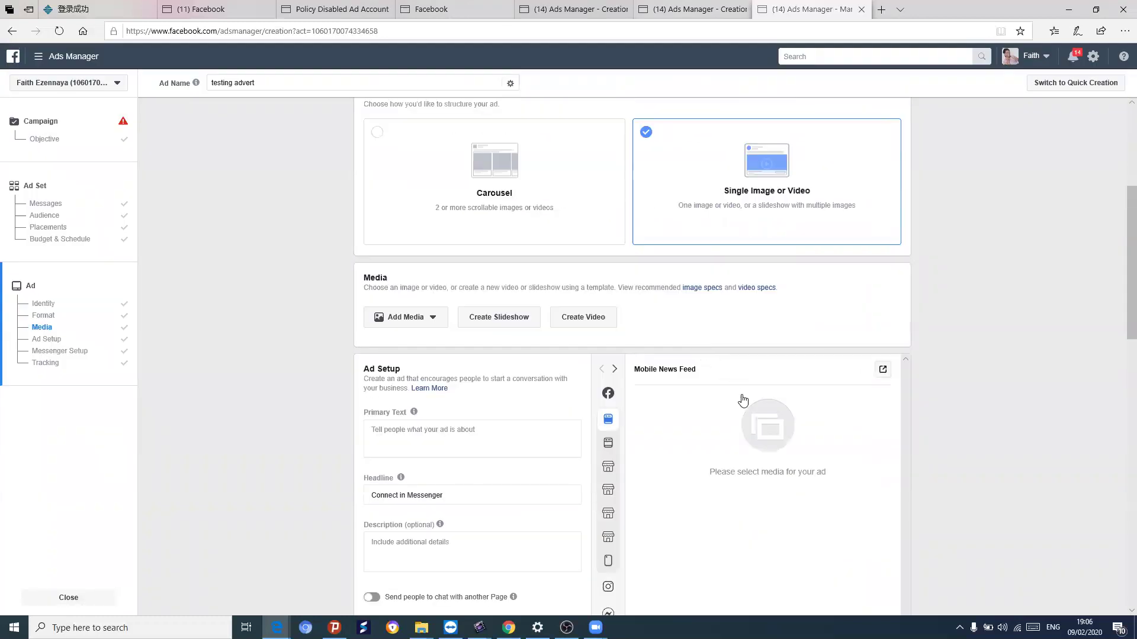
scroll(743, 401, "down", 5)
scroll(584, 246, "up", 3)
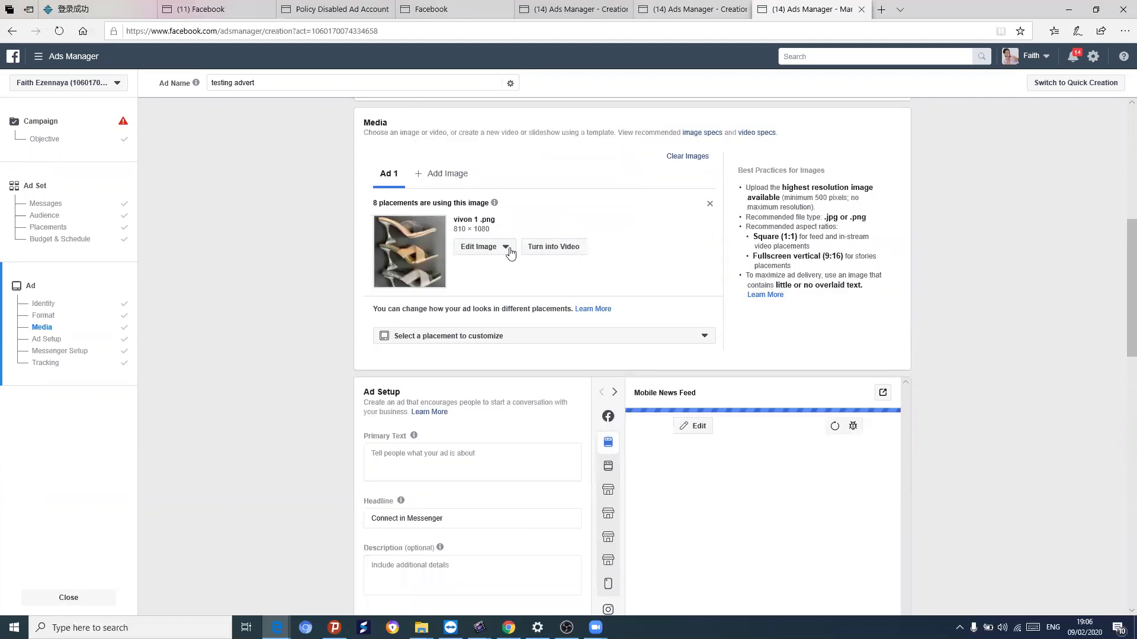
scroll(639, 438, "down", 3)
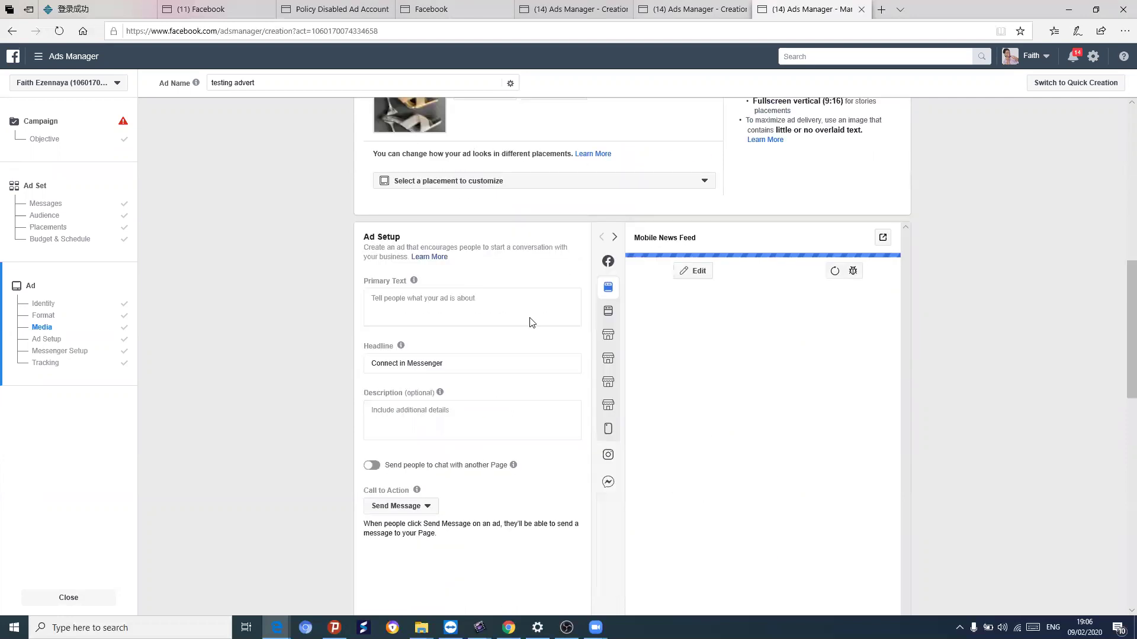
left_click(453, 301)
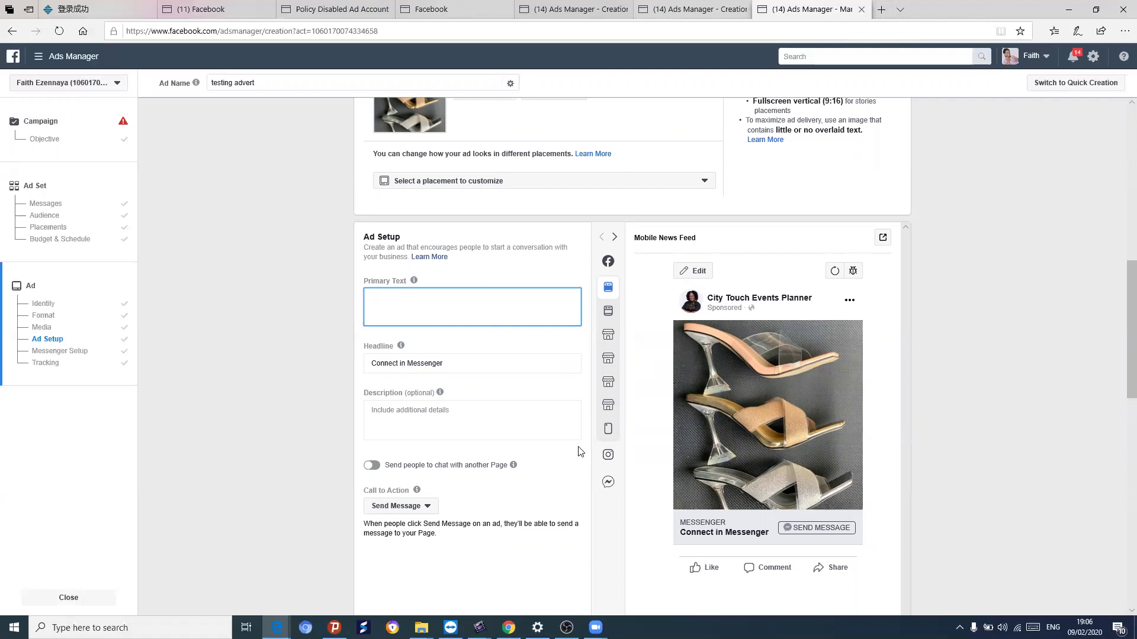
type("gobojgkm,cm, ,vmvlg[lhl")
key("BackSpace")
key("BackSpace")
key("BackSpace")
key("BackSpace")
key("BackSpace")
key("BackSpace")
key("BackSpace")
key("BackSpace")
key("BackSpace")
key("BackSpace")
key("BackSpace")
key("BackSpace")
key("BackSpace")
key("BackSpace")
key("BackSpace")
key("BackSpace")
key("BackSpace")
key("BackSpace")
key("BackSpace")
key("BackSpace")
key("BackSpace")
key("BackSpace")
key("BackSpace")
key("BackSpace")
Search the web for "google keep" in a new browser tab and open the Google Keep site.
left_click(882, 10)
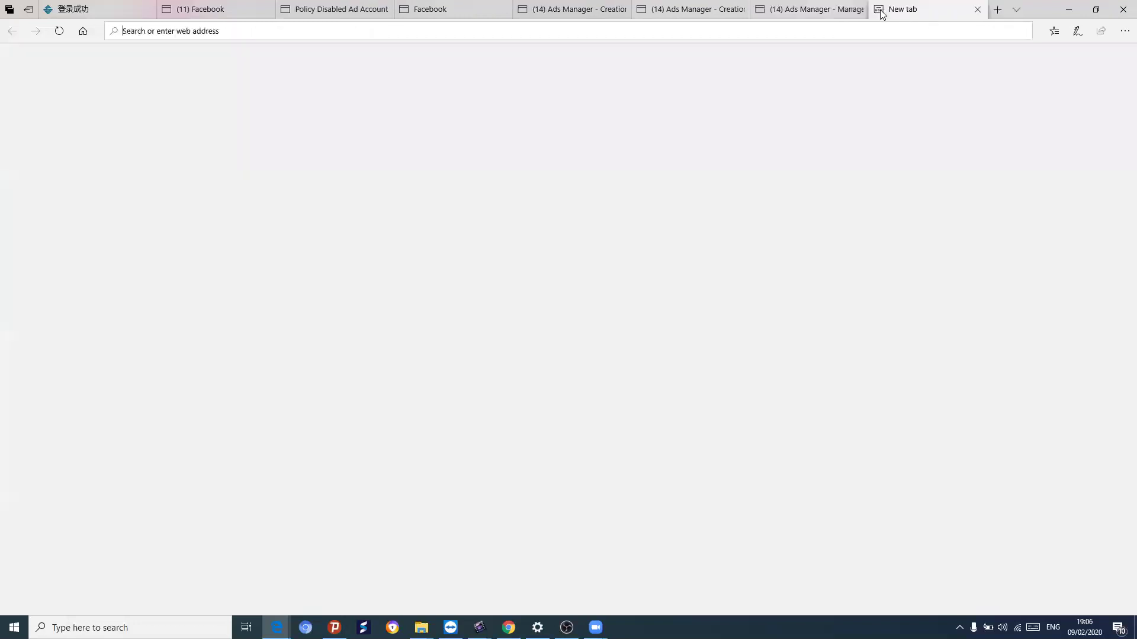
type("goo")
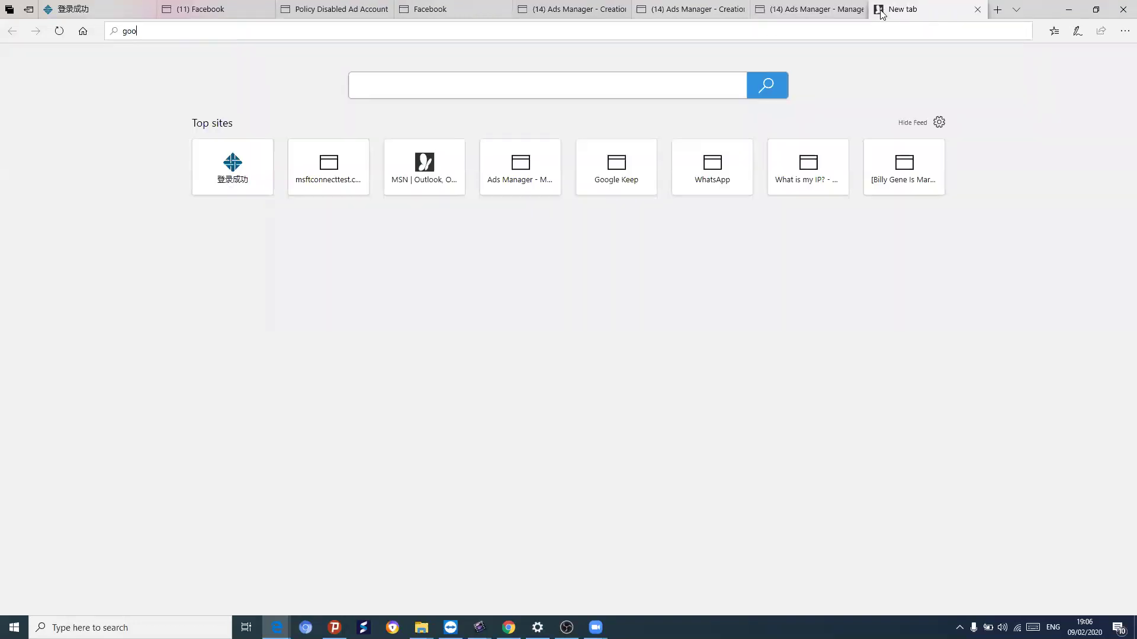
type("gle keep")
key("Return")
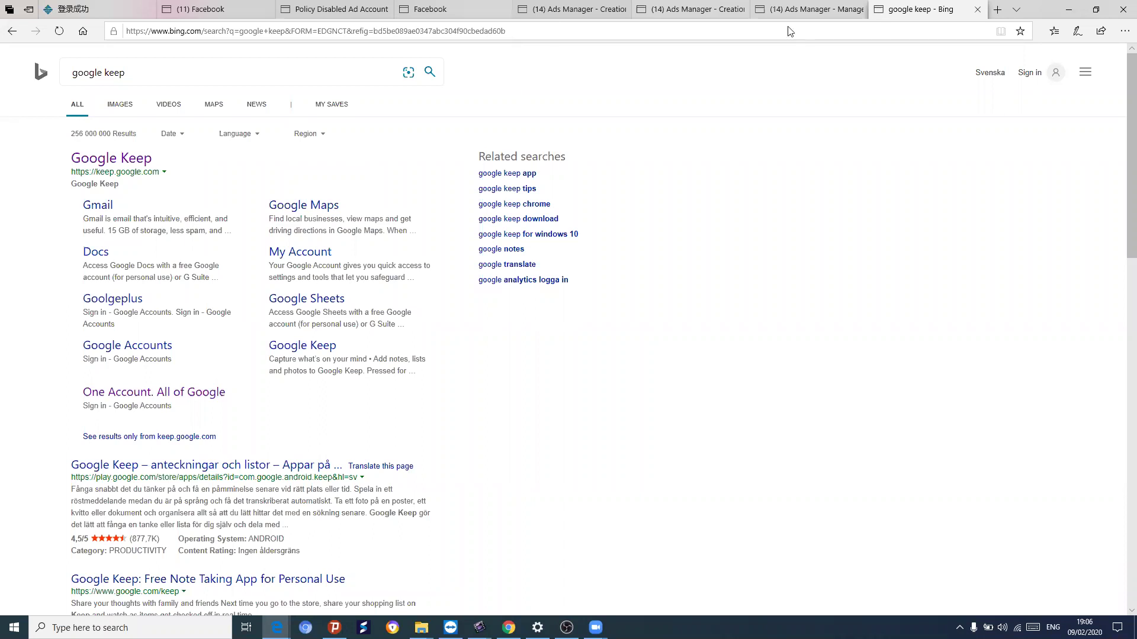
left_click(117, 159)
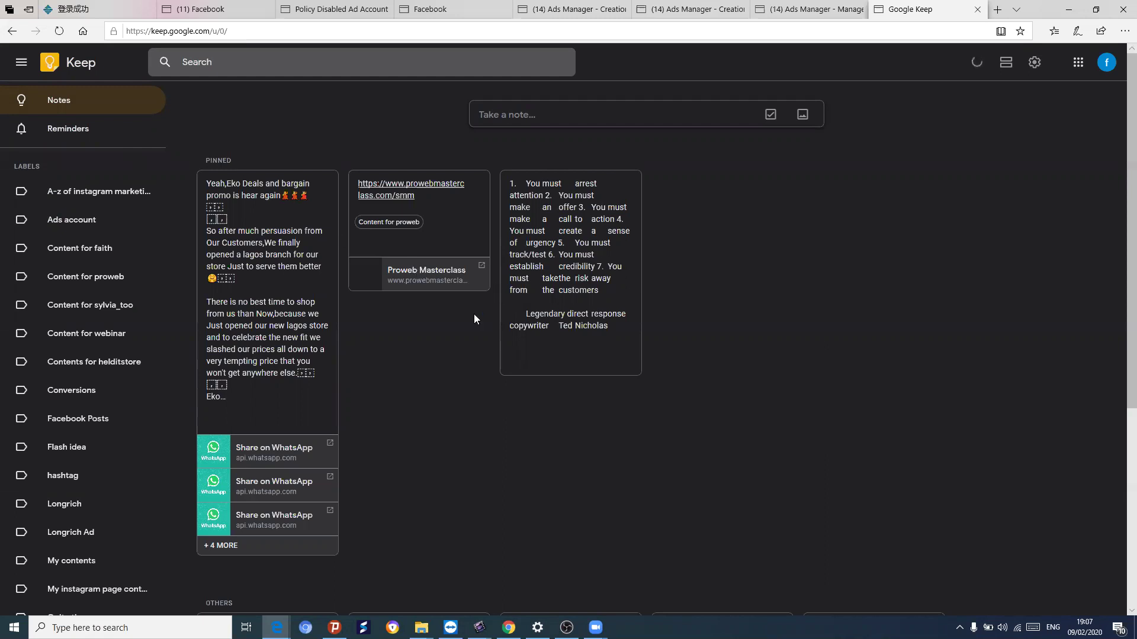
Find the Valentine cake note starting "Hey girl ! When Are you going to stop depending on people" and copy its entire text.
scroll(474, 314, "down", 10)
scroll(473, 333, "down", 10)
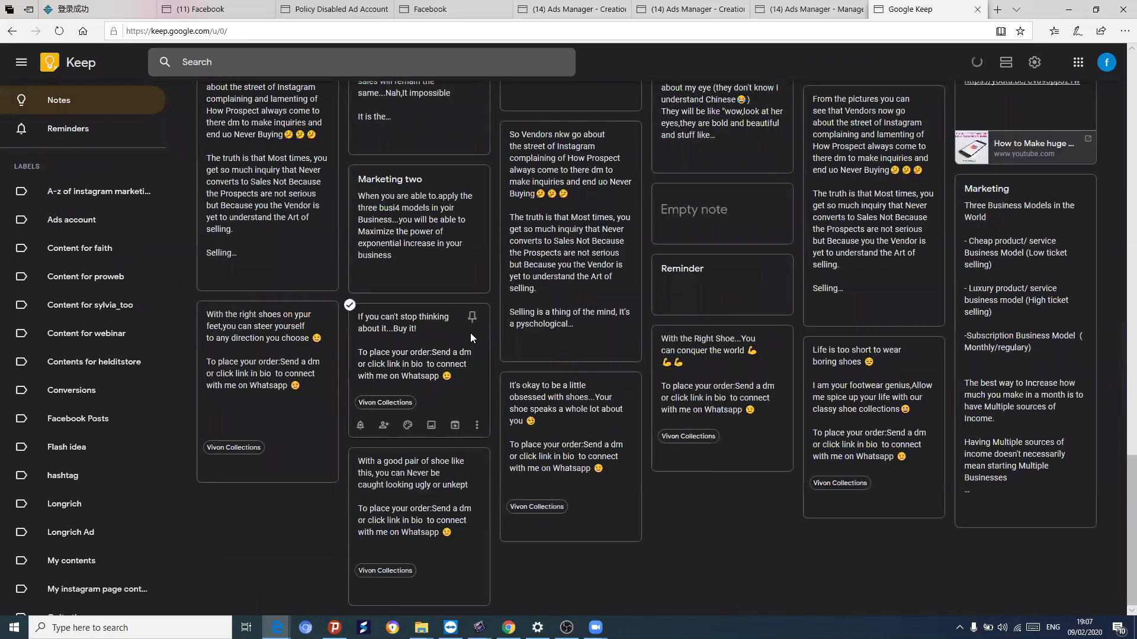
scroll(469, 331, "up", 10)
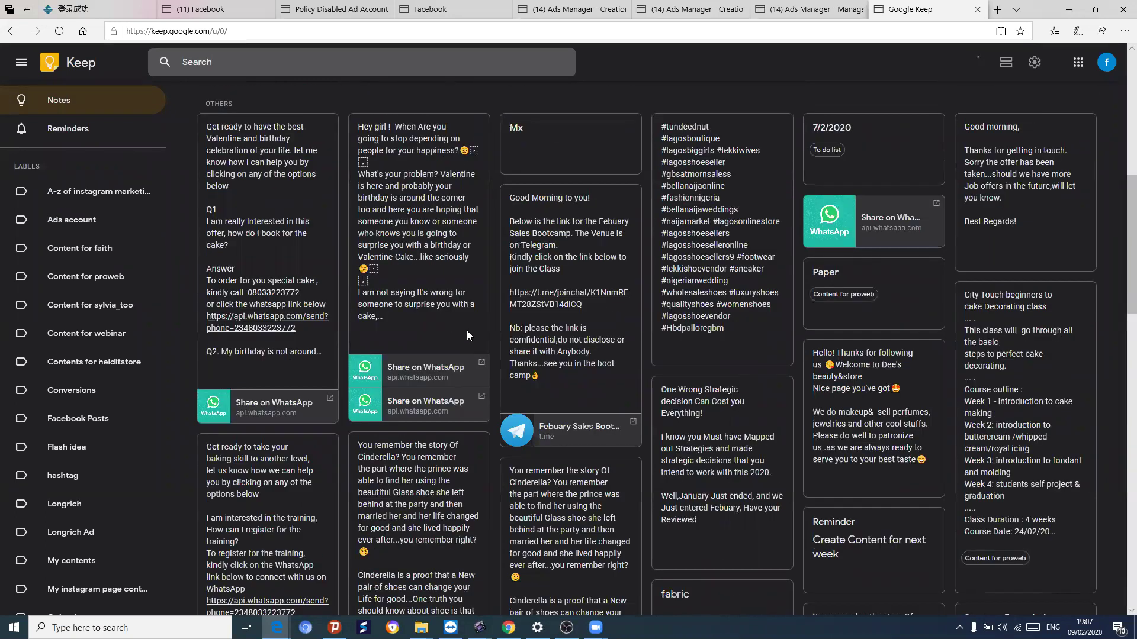
mouse_move(461, 342)
scroll(459, 335, "up", 3)
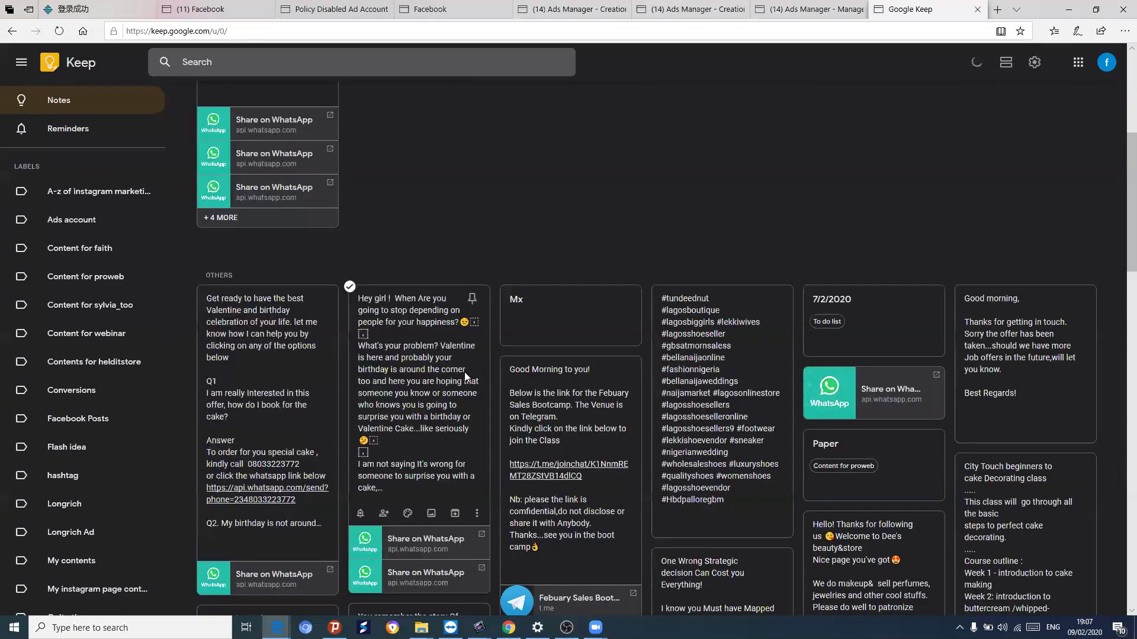
left_click(426, 381)
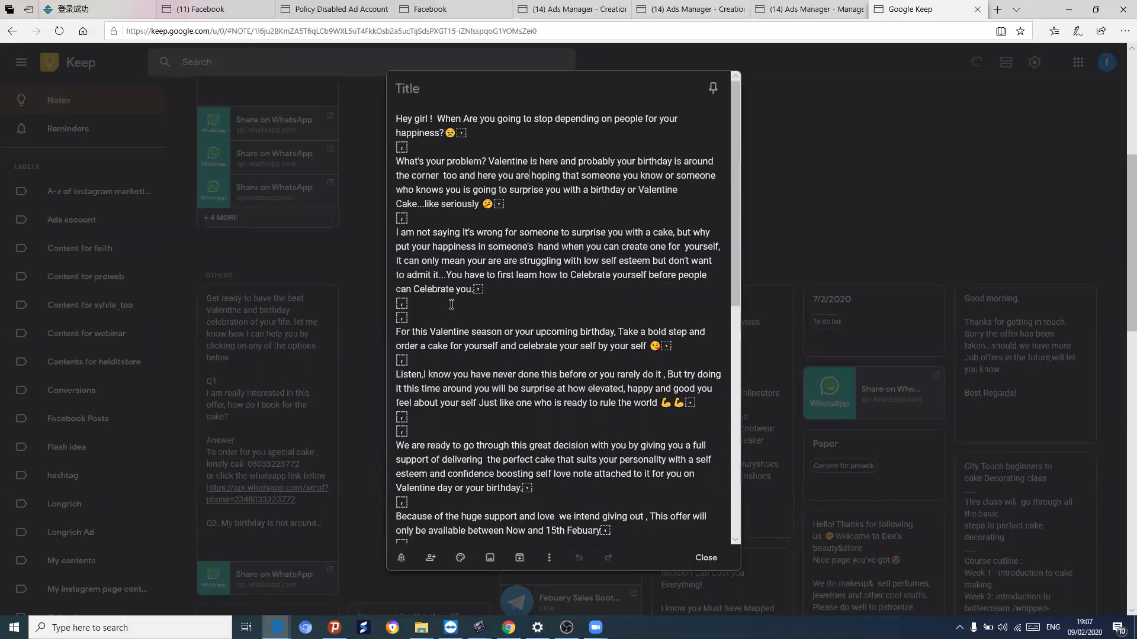
key("ctrl+a")
scroll(502, 471, "down", 10)
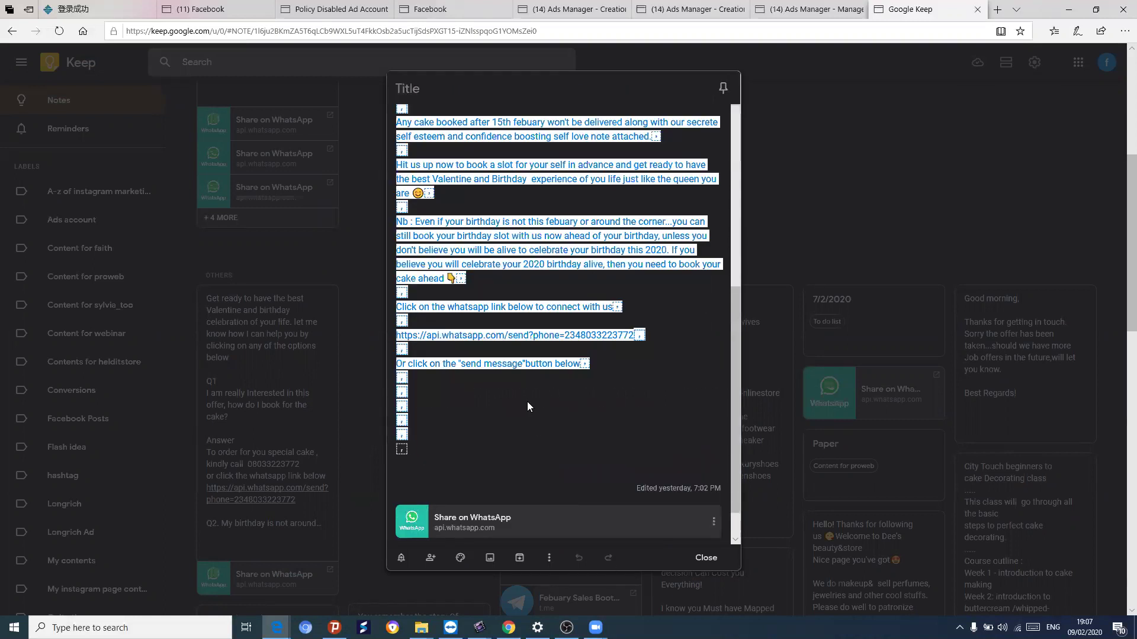
right_click(493, 216)
key("Escape")
Return to the ad being created in Ads Manager and paste the copied note as its primary text.
left_click(808, 13)
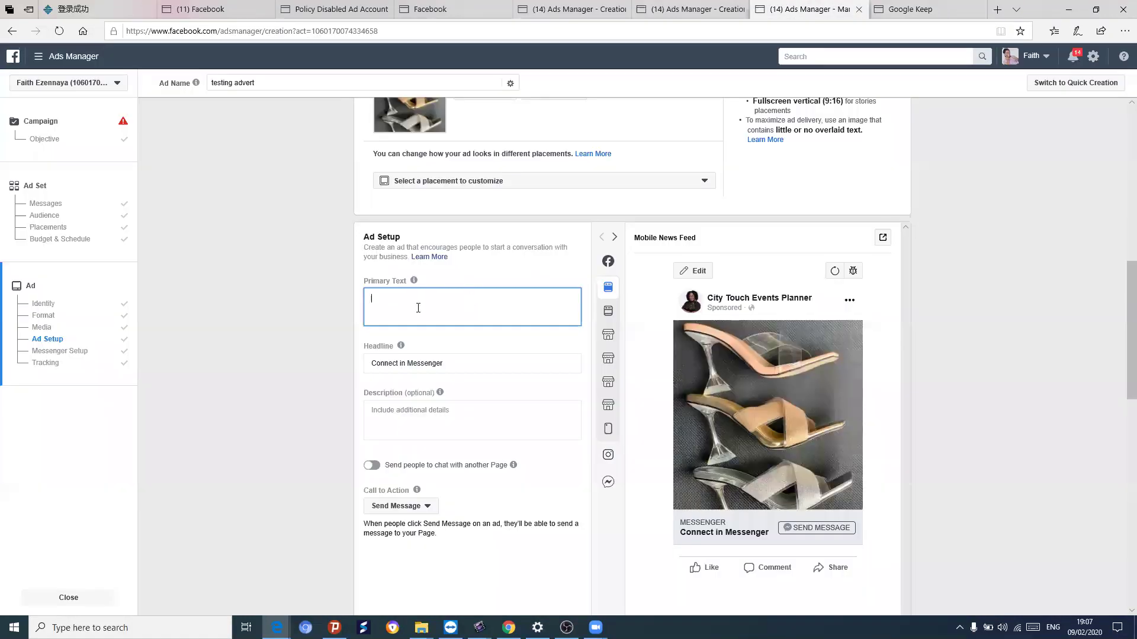
key("ctrl+v")
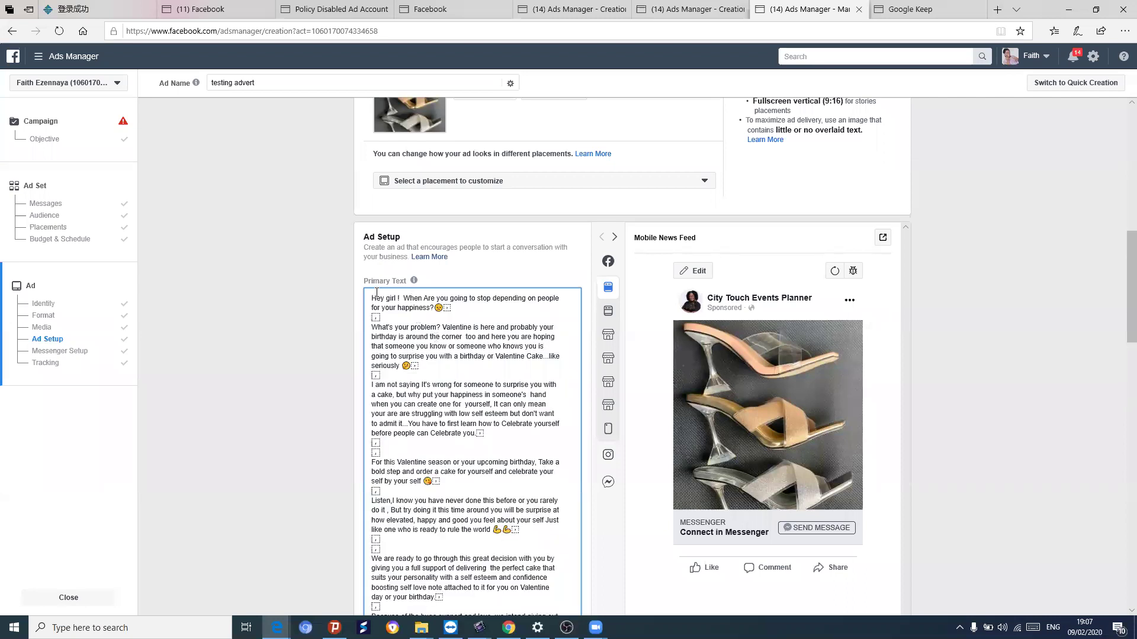
scroll(417, 329, "down", 2)
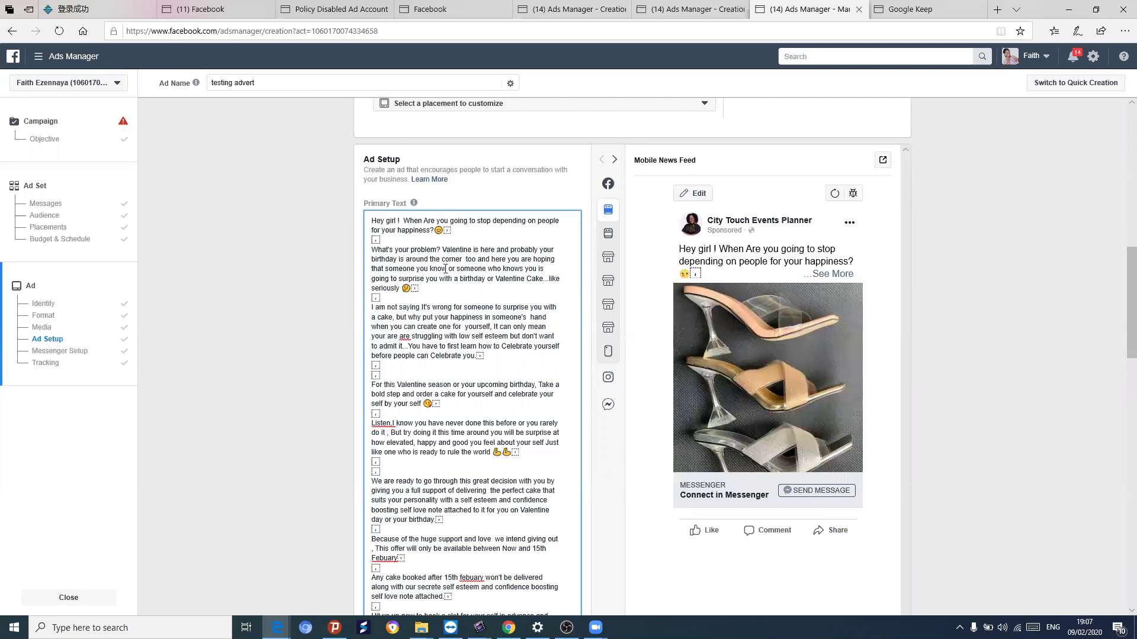
scroll(492, 361, "down", 5)
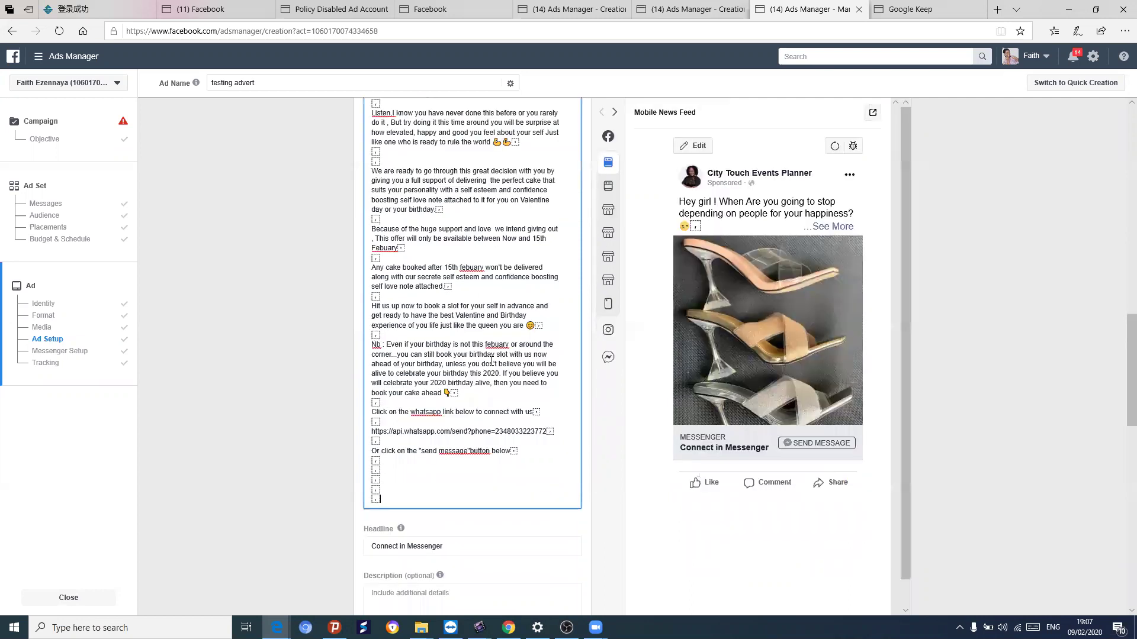
Replace the ad's default headline with "grab offer now".
scroll(466, 308, "down", 5)
left_click(453, 314)
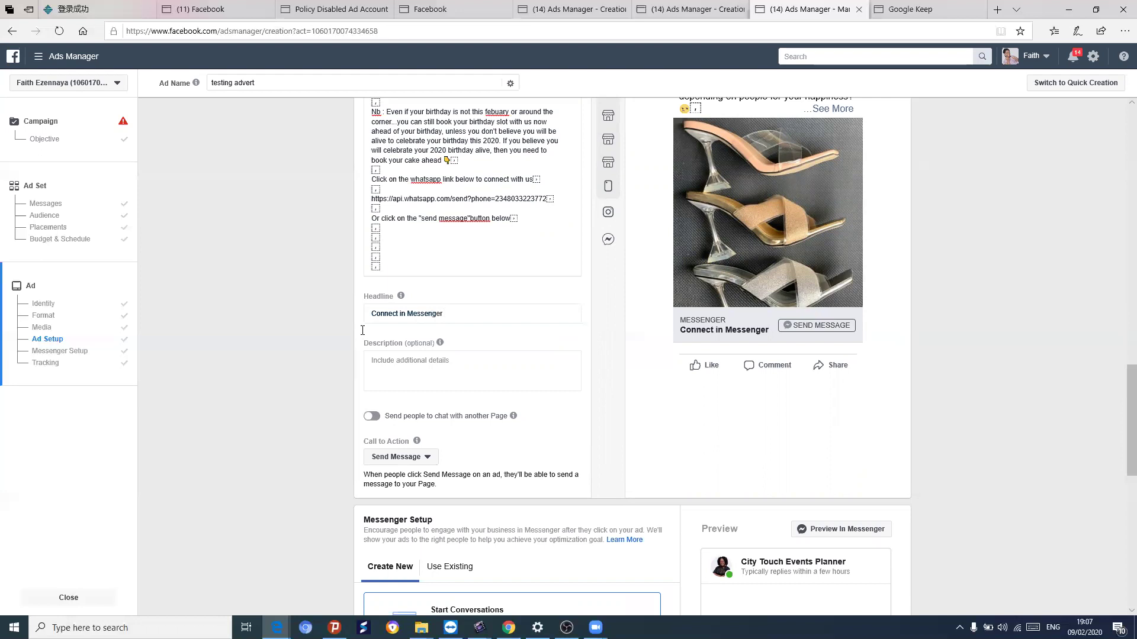
key("Tab")
key("BackSpace")
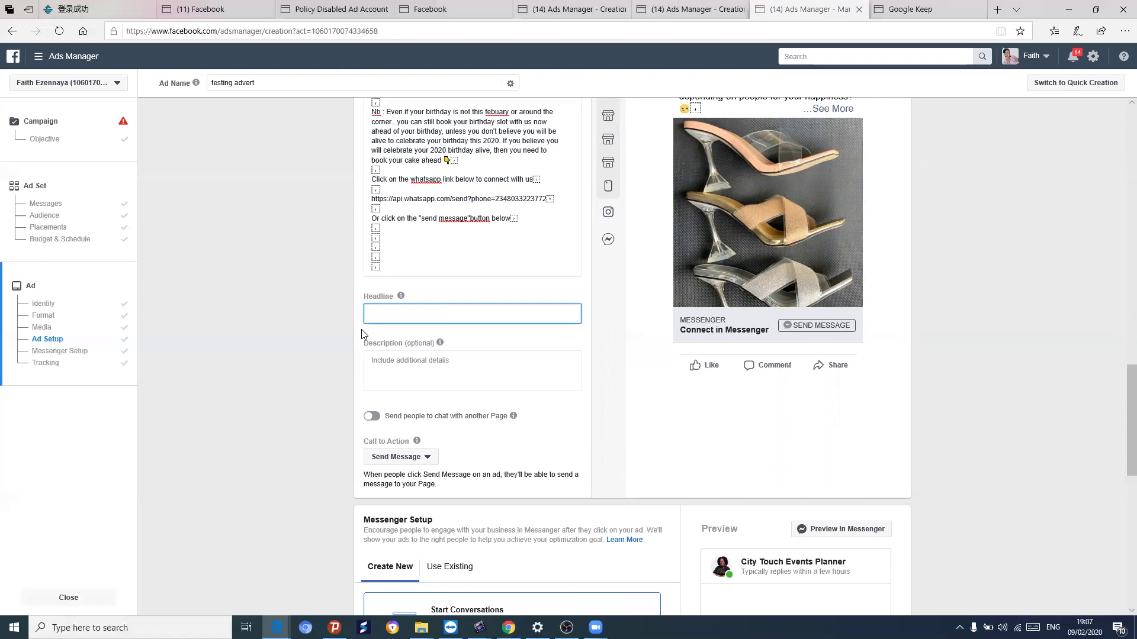
type("grab ofeer")
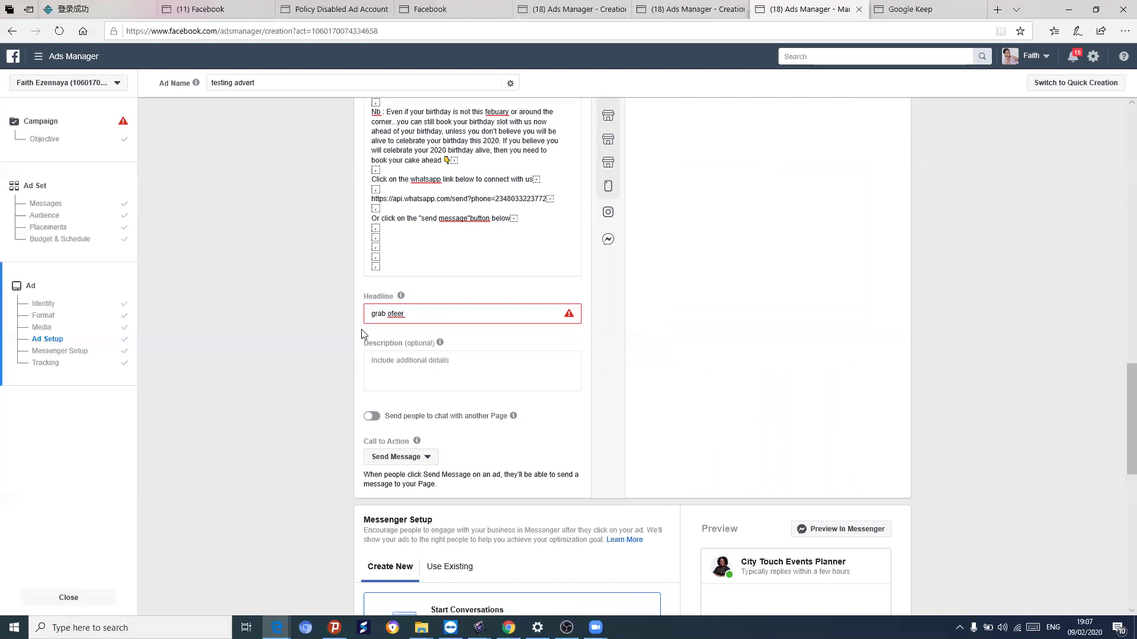
key("BackSpace")
key("BackSpace")
key("BackSpace")
key("BackSpace")
key("BackSpace")
key("BackSpace")
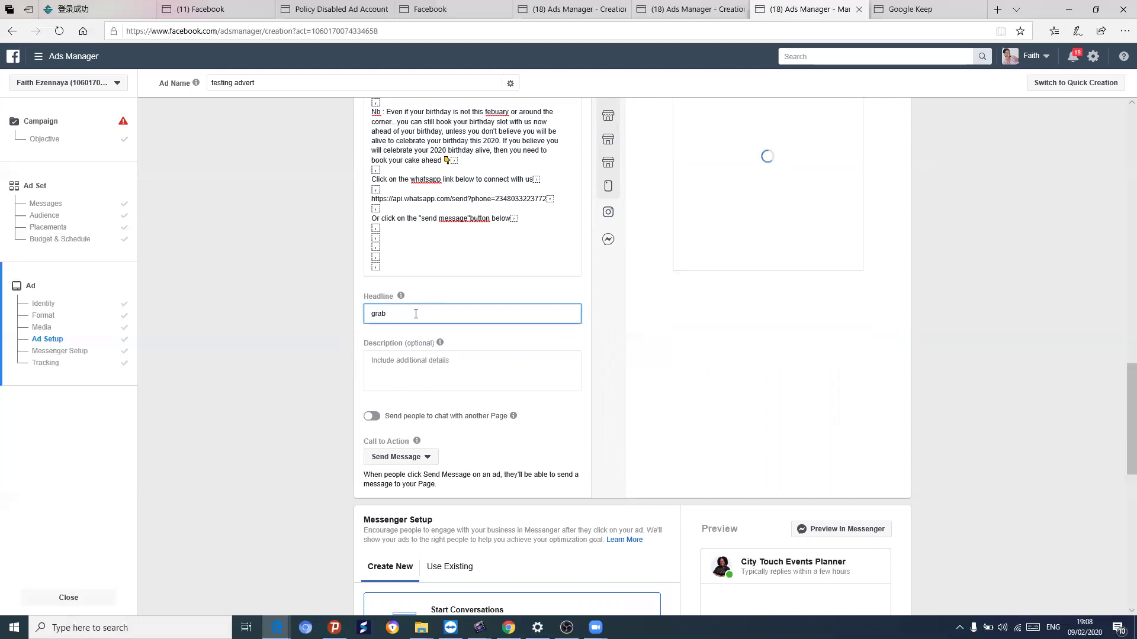
type("of")
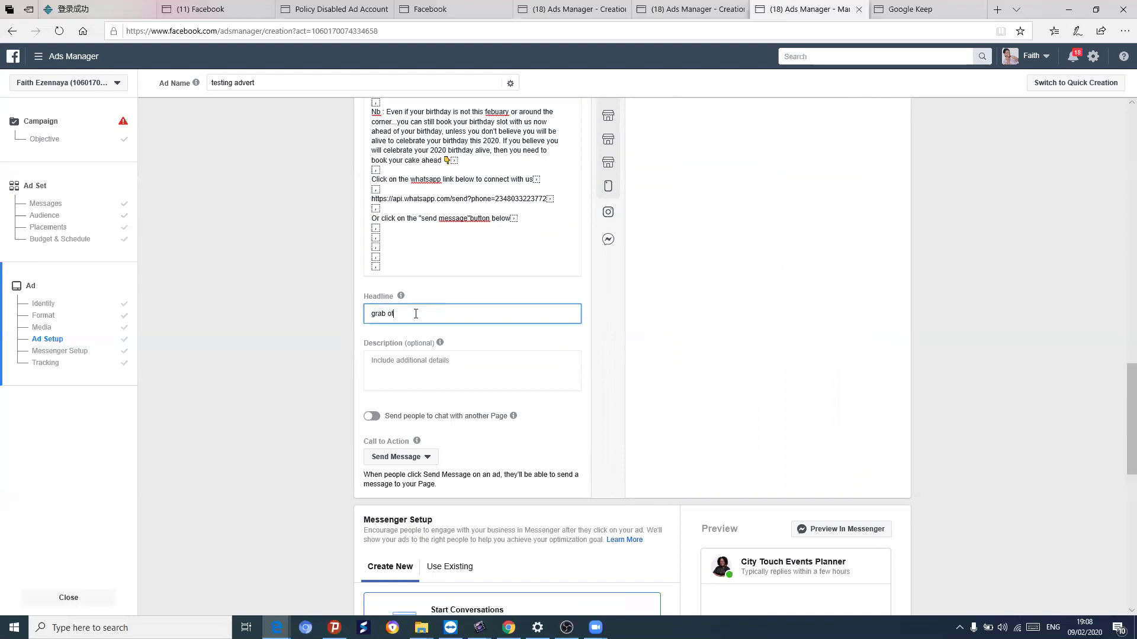
type("fer now")
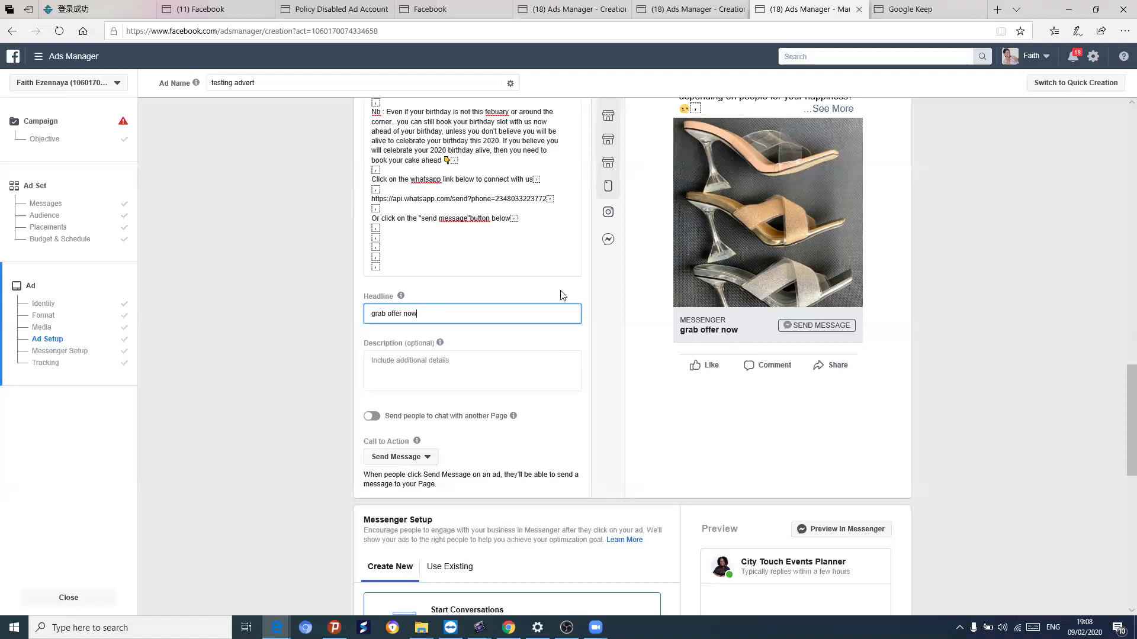
Add "click here to" in front of the existing headline text.
scroll(489, 188, "down", 1)
scroll(675, 164, "up", 1)
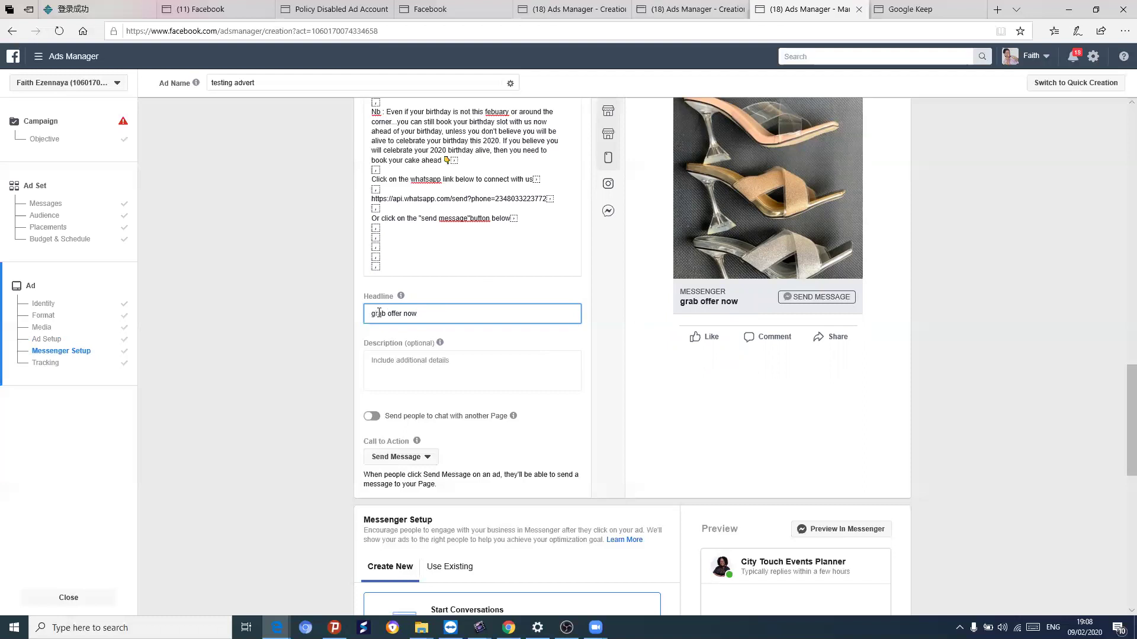
type("click here ")
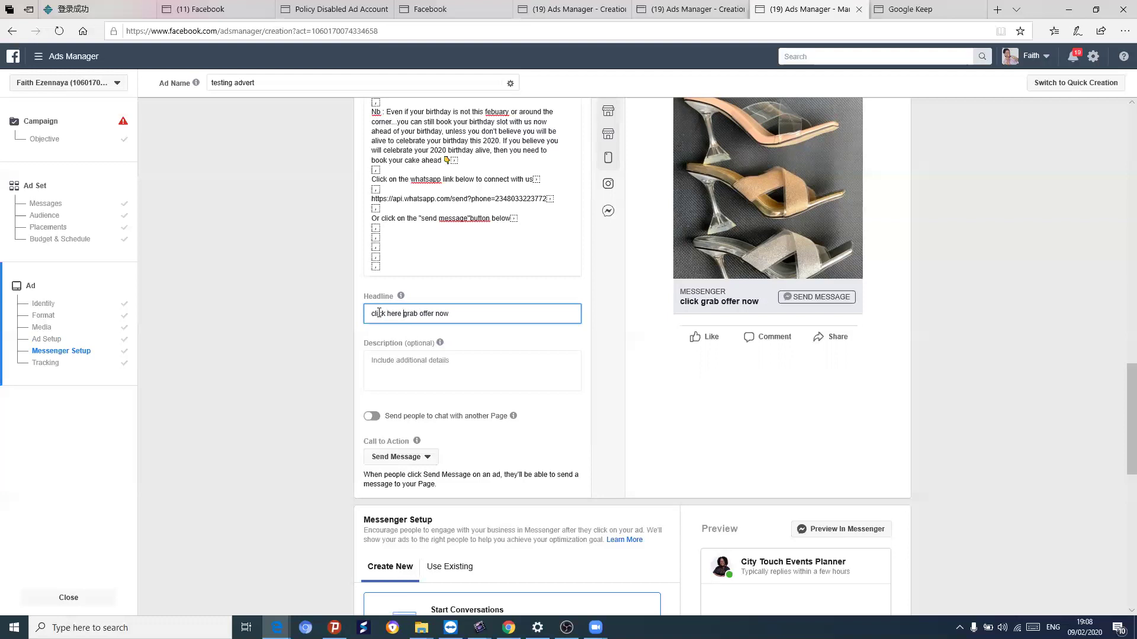
type("to")
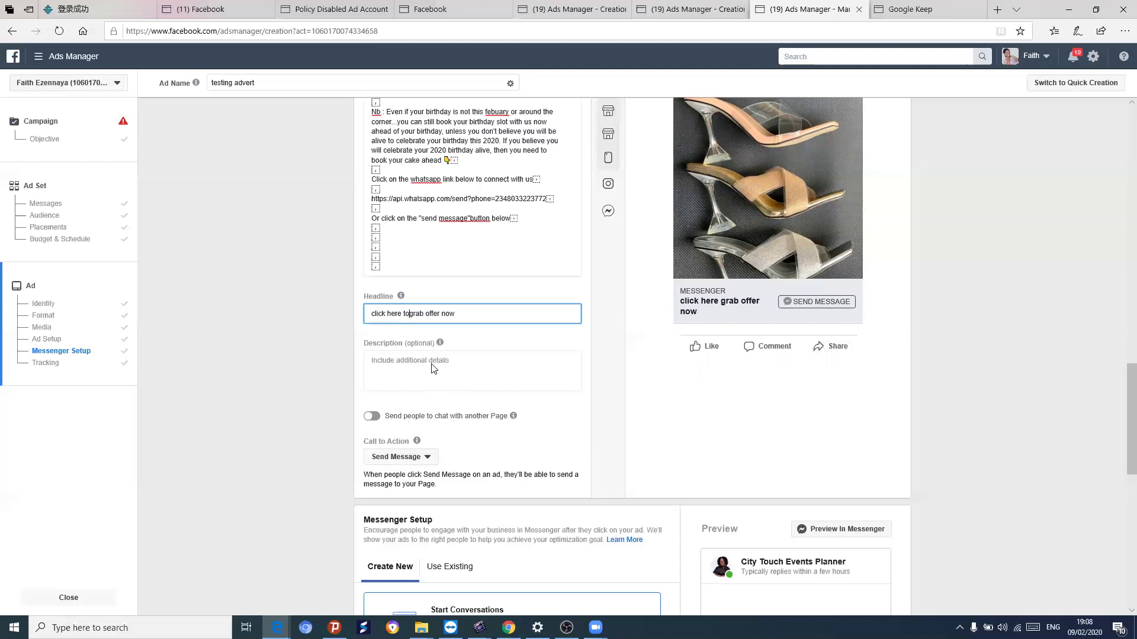
Review the ad set's message type options, Click to Messenger and Sponsored Message, and its remaining settings.
scroll(435, 373, "down", 5)
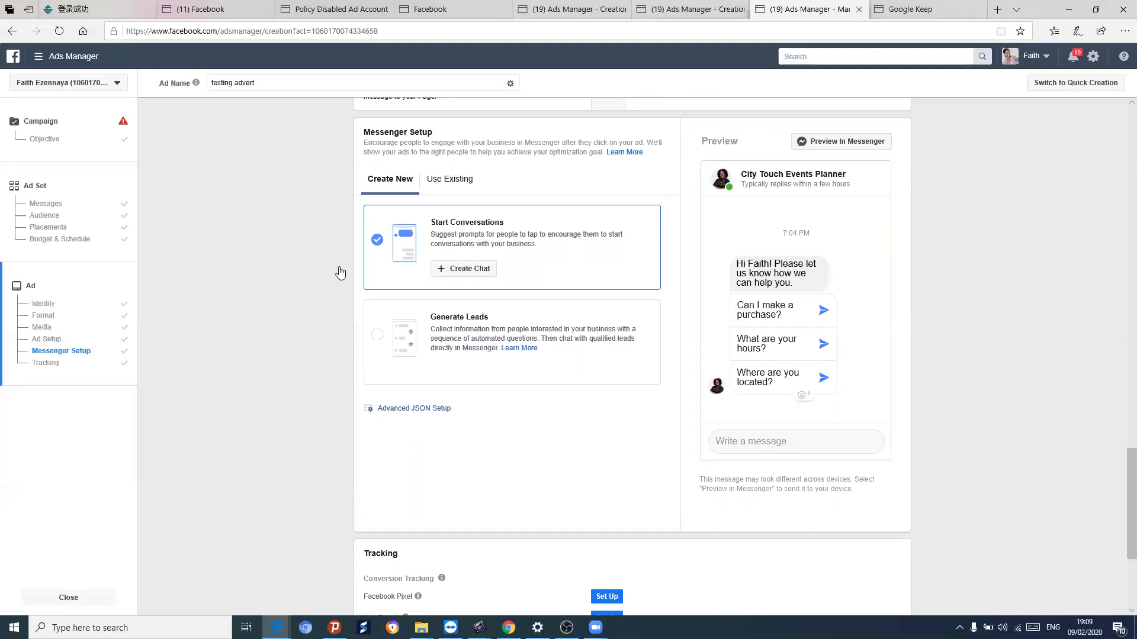
scroll(312, 267, "up", 5)
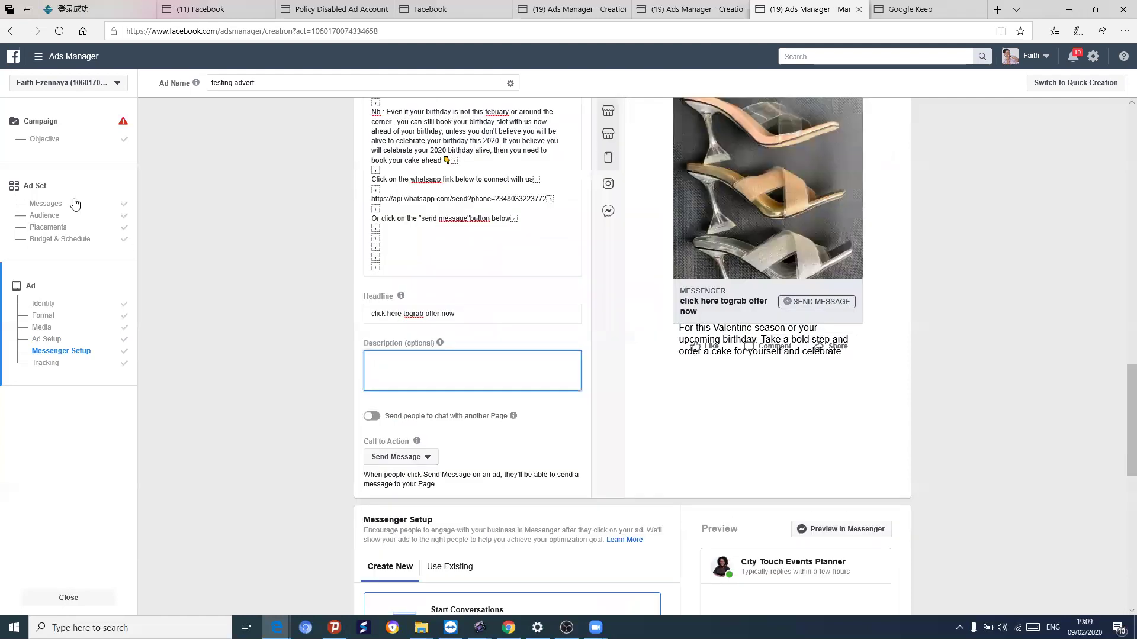
left_click(198, 159)
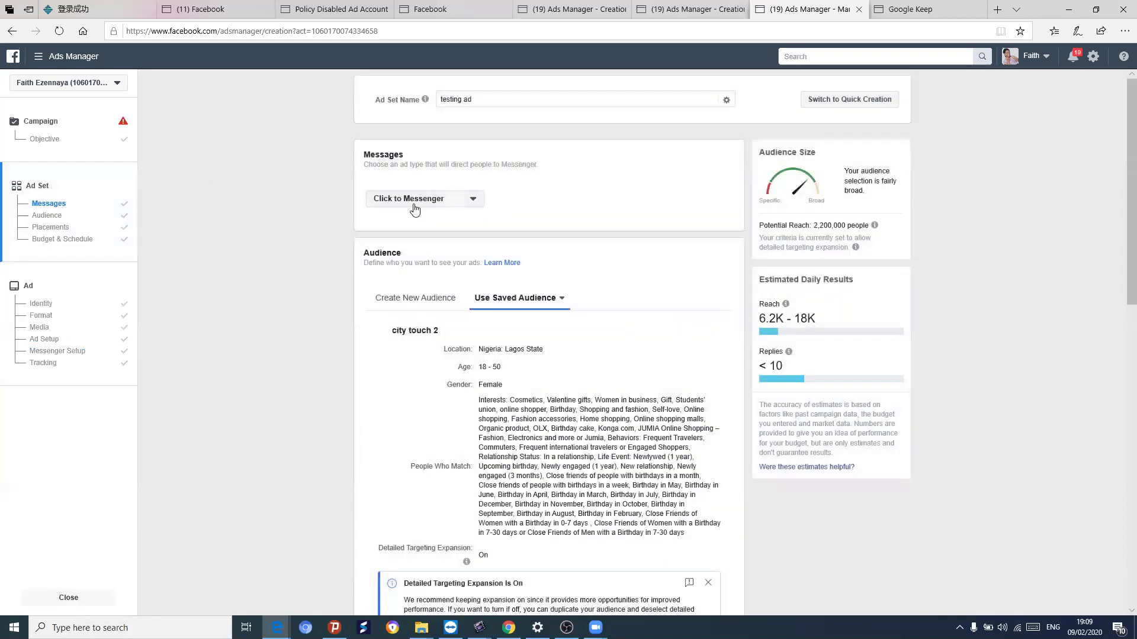
left_click(476, 201)
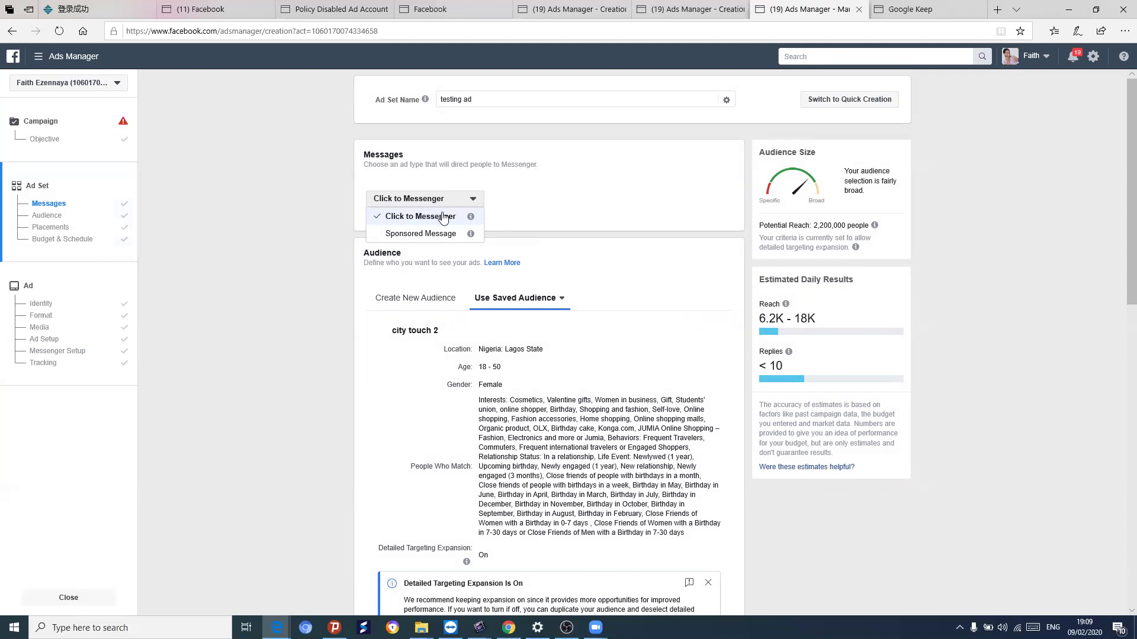
scroll(271, 301, "down", 7)
scroll(271, 300, "down", 7)
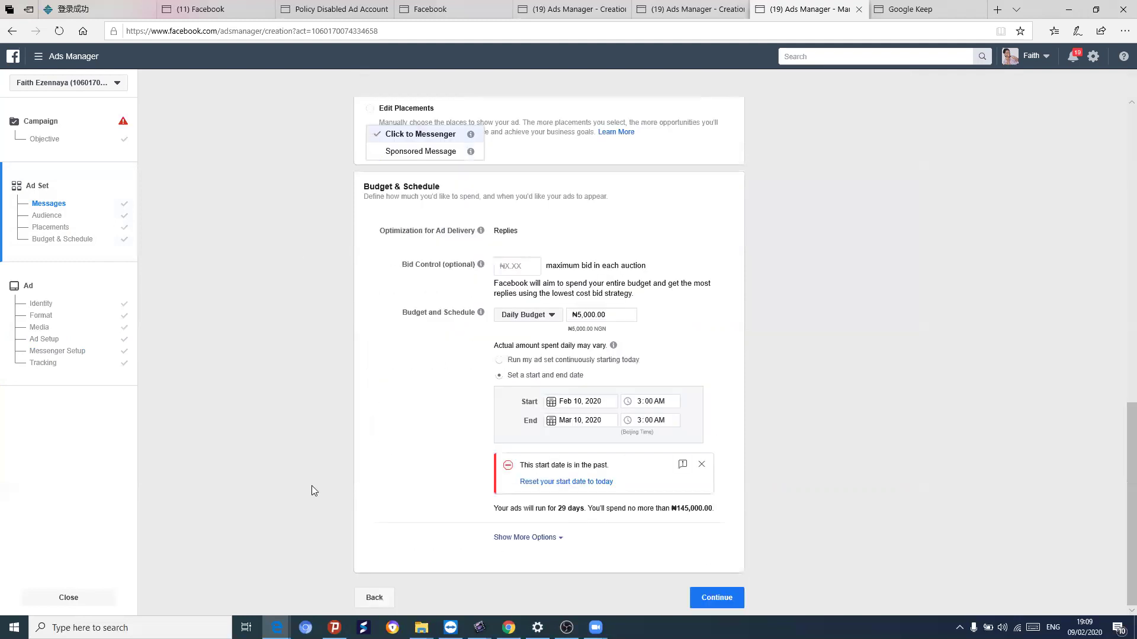
scroll(302, 467, "up", 12)
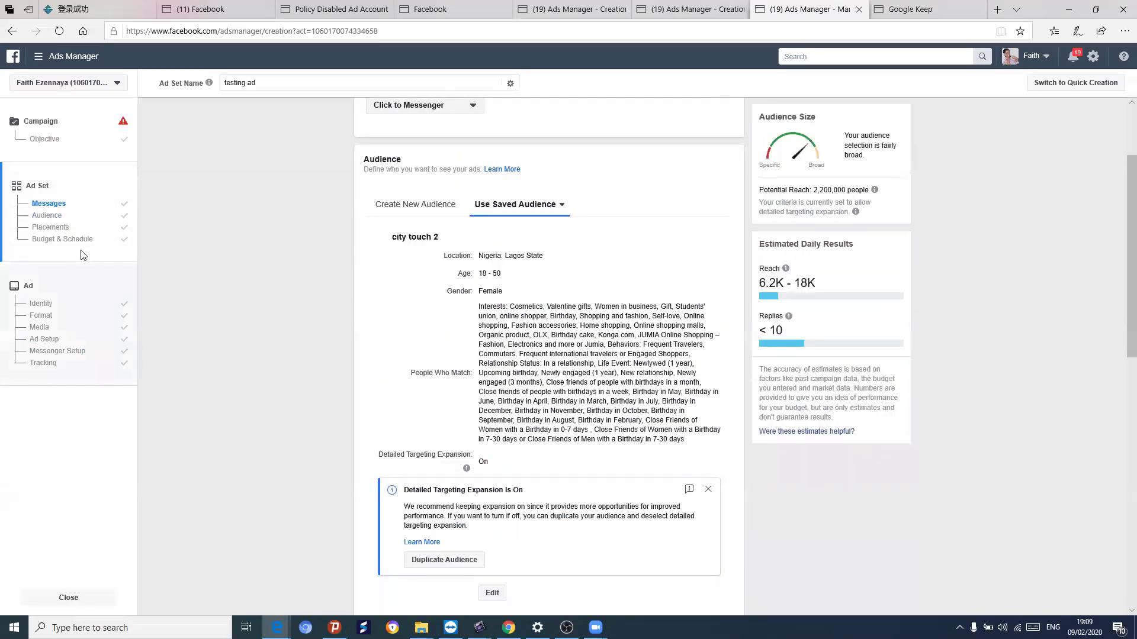
Return to the ad's Messenger Setup and open a new chat for the Start Conversations option.
left_click(85, 353)
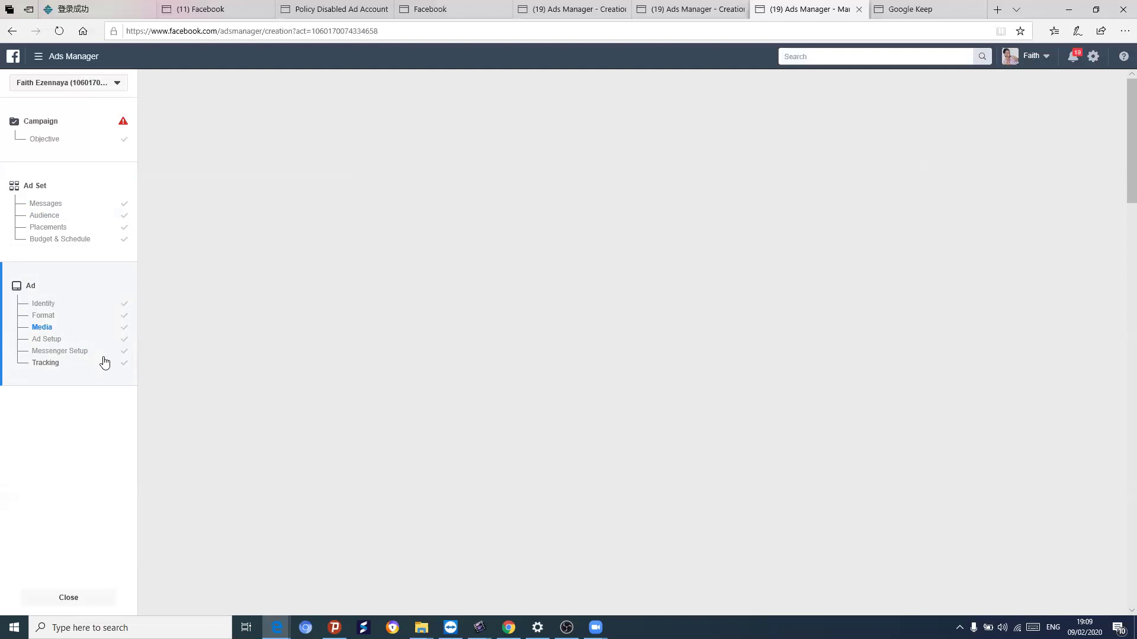
scroll(398, 508, "down", 5)
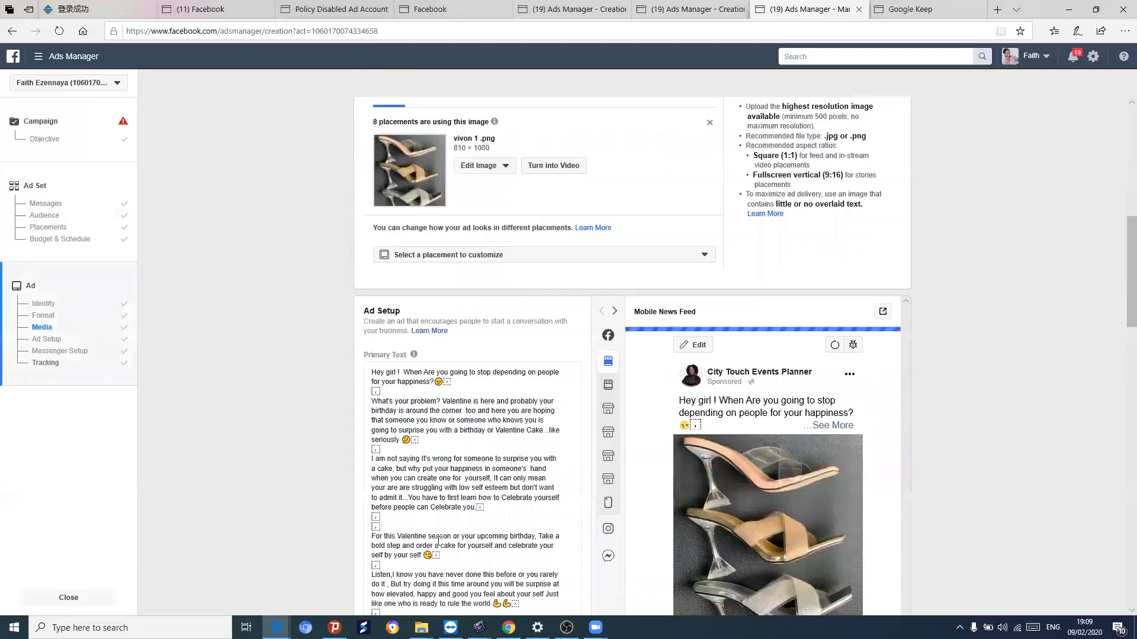
scroll(440, 543, "down", 10)
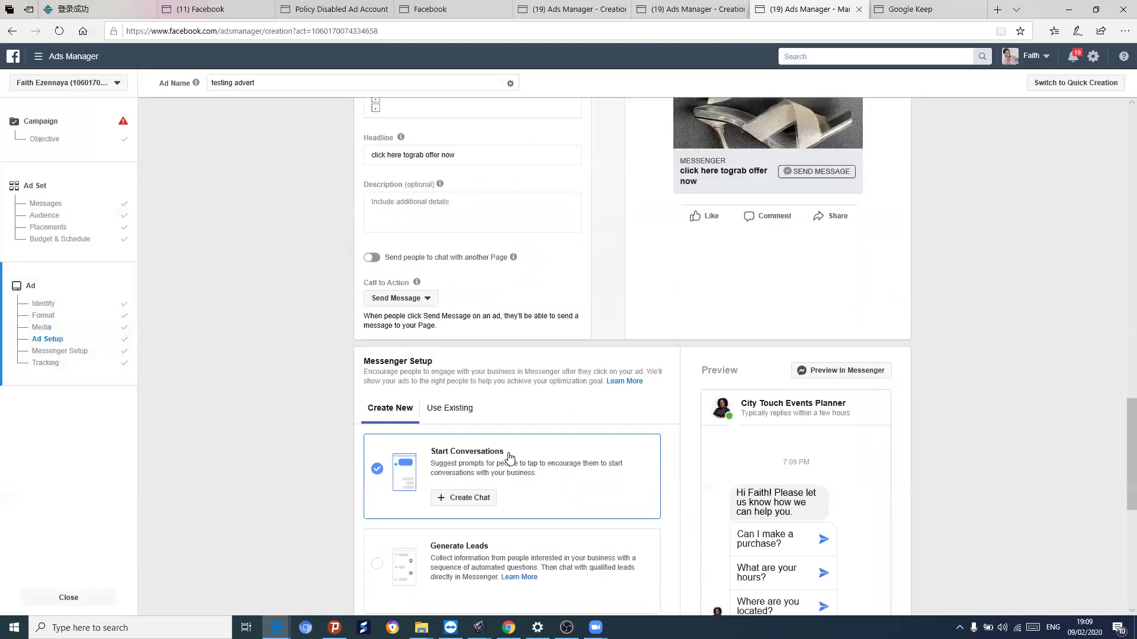
scroll(515, 483, "down", 1)
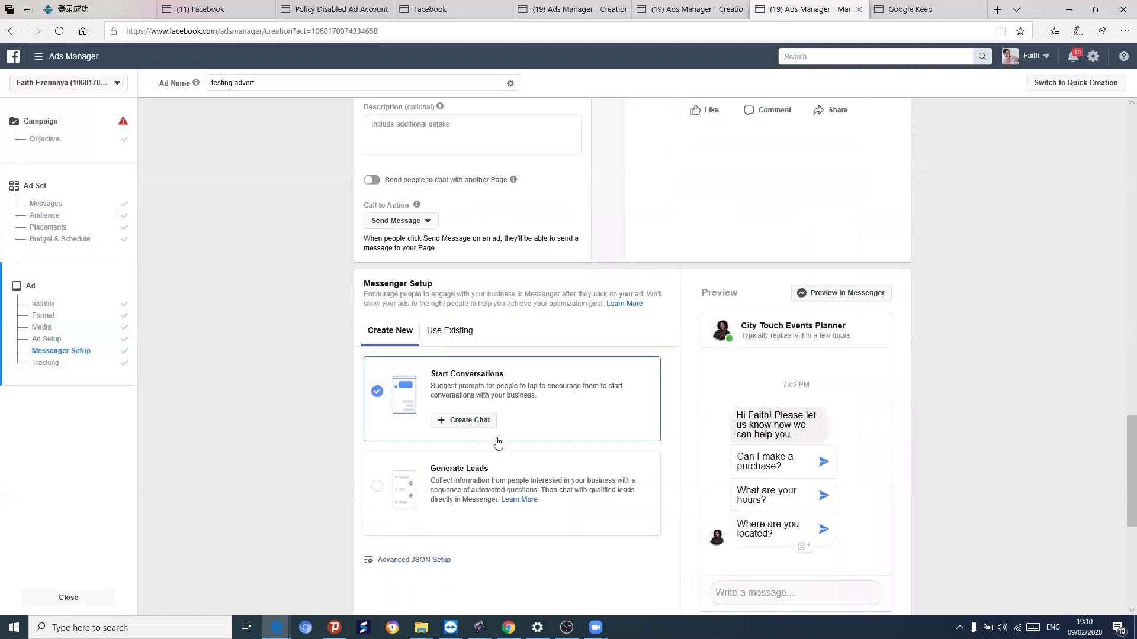
left_click(444, 427)
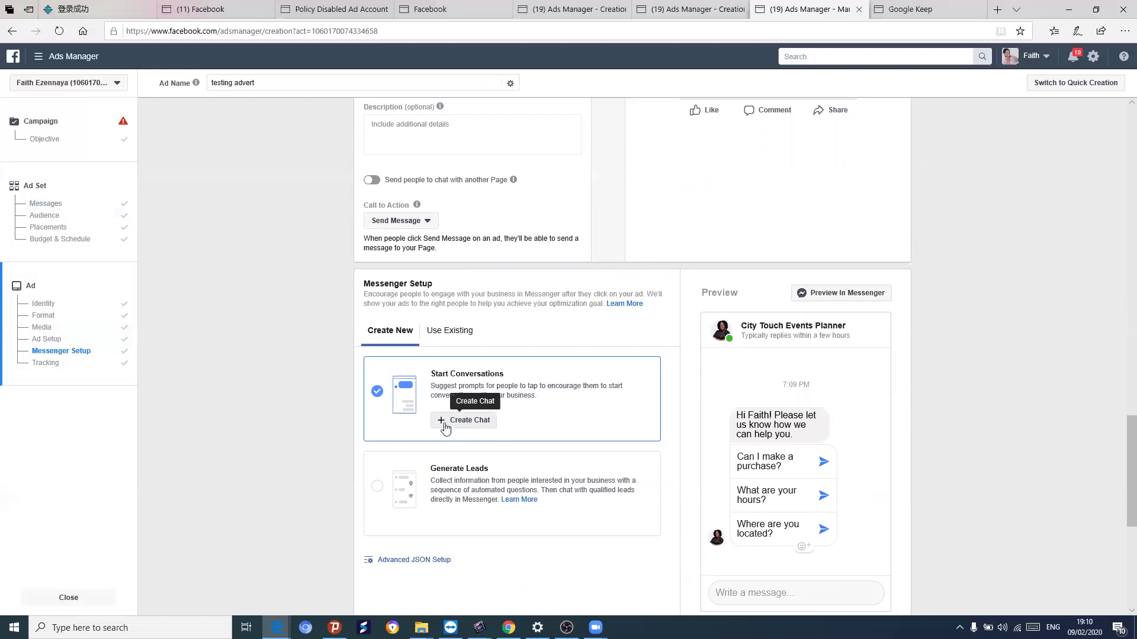
left_click(440, 421)
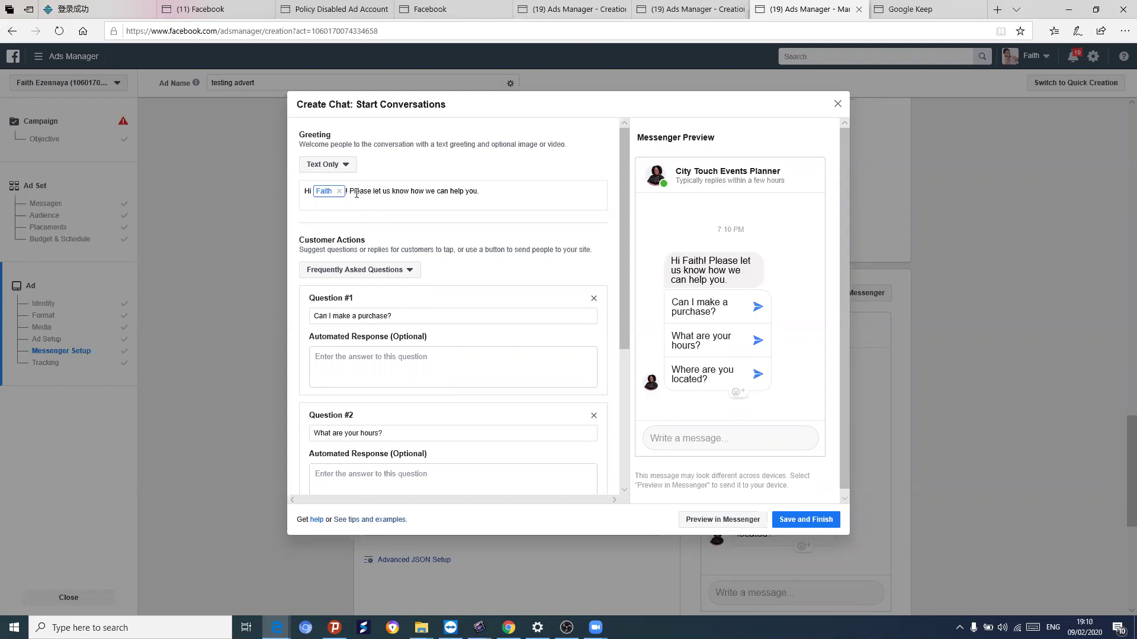
left_click(326, 190)
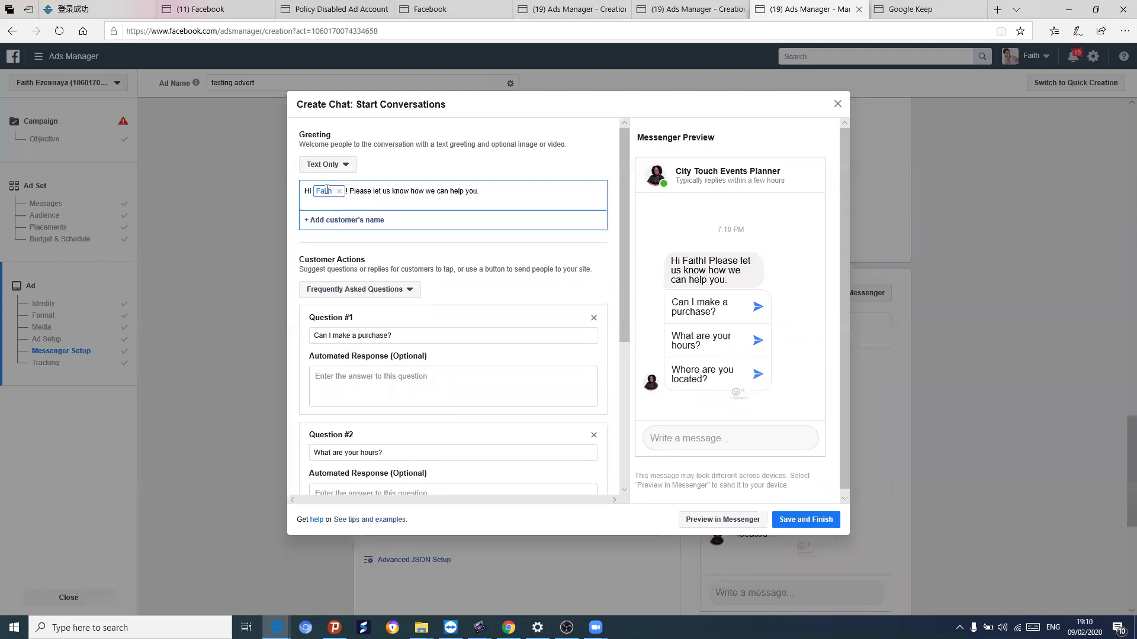
left_click(329, 220)
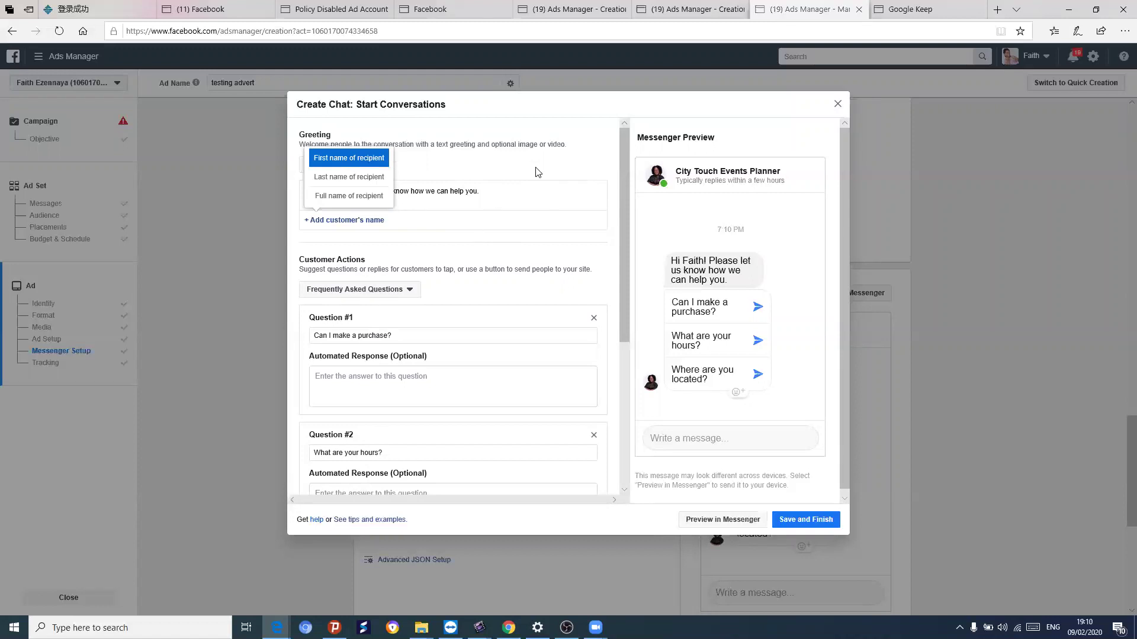
left_click(346, 158)
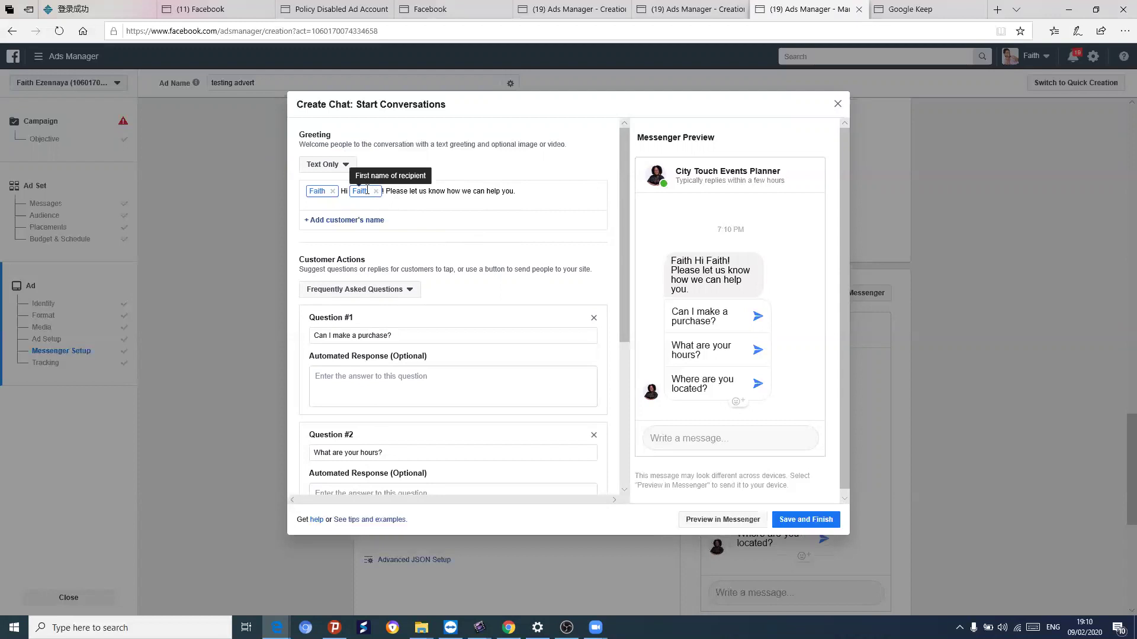
left_click(332, 192)
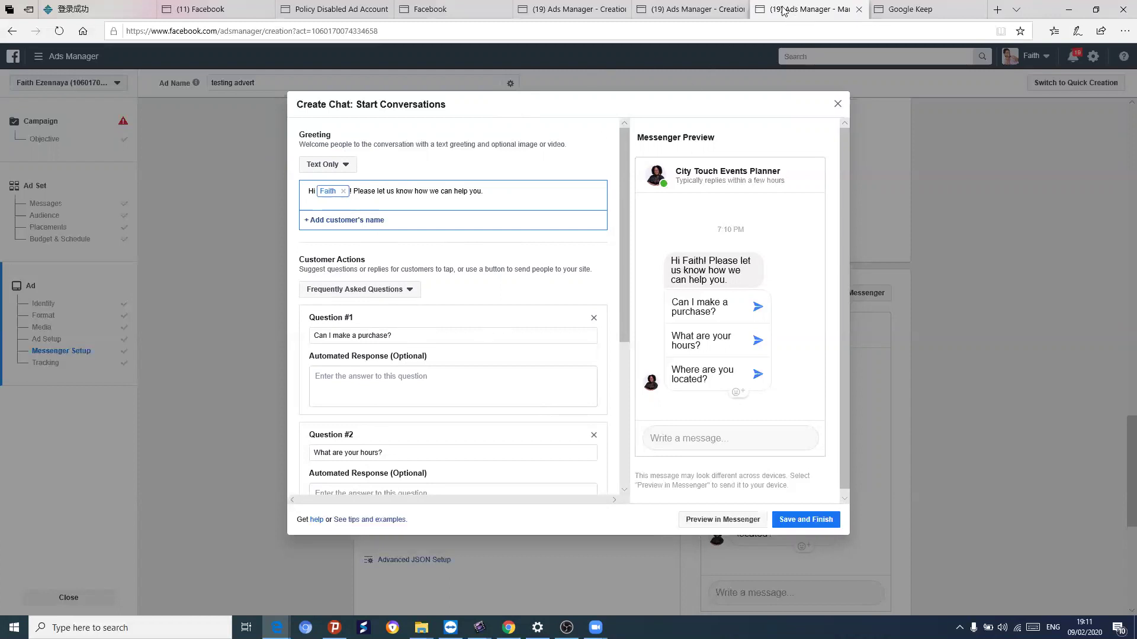
Switch to Google Keep and copy the opening paragraph of the note starting "Get ready to have the best Valentine and birthday celebration of your life".
left_click(890, 9)
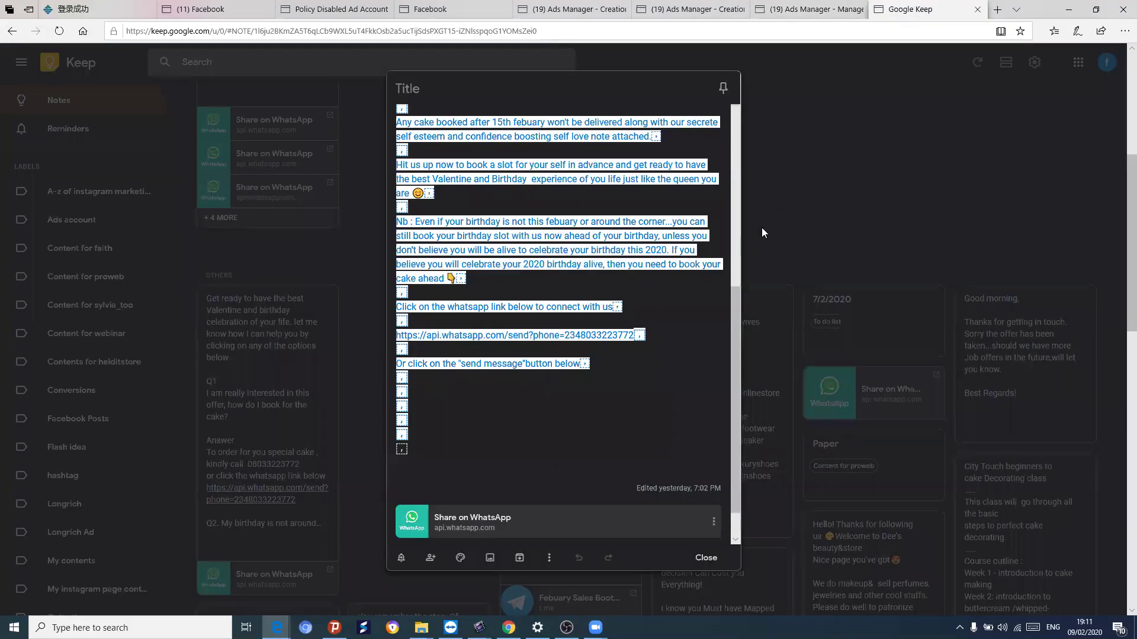
left_click(772, 221)
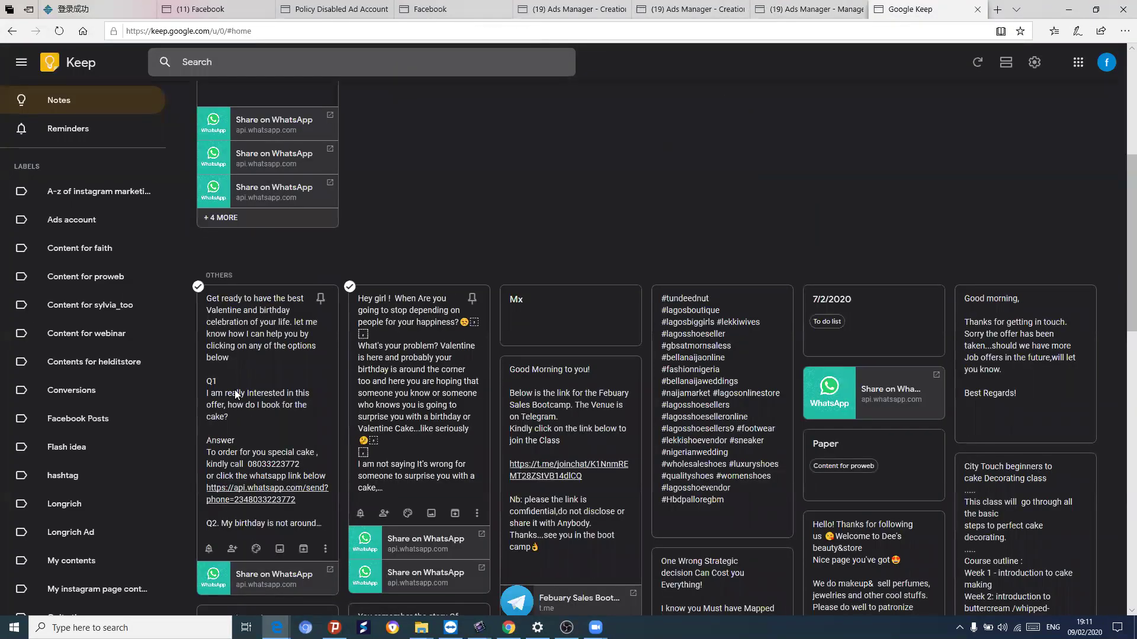
scroll(236, 394, "down", 2)
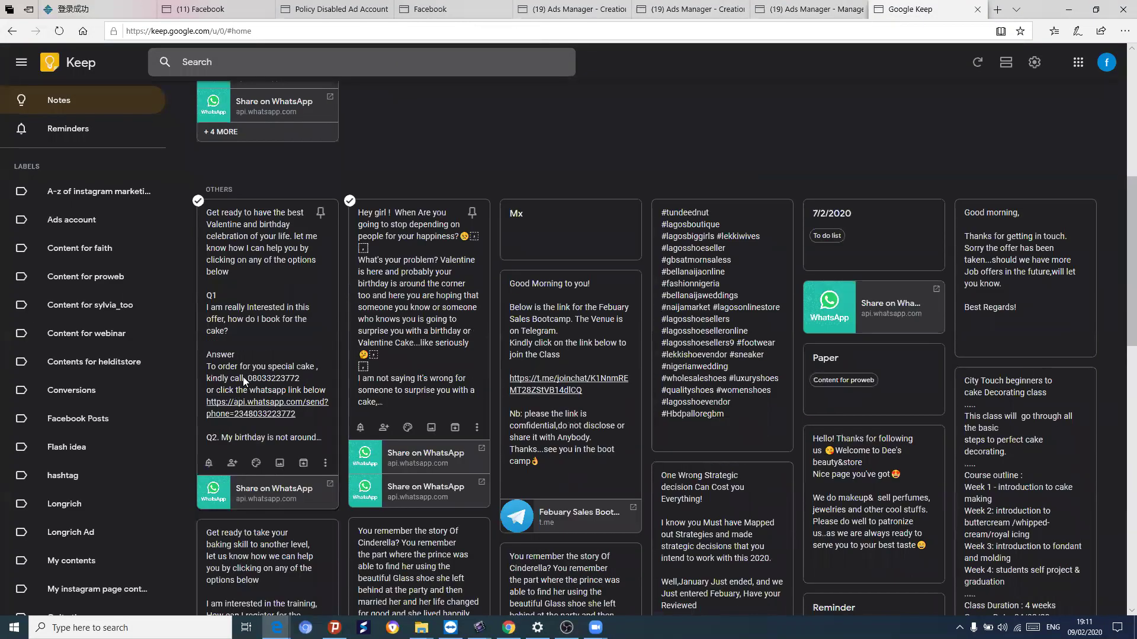
left_click(250, 290)
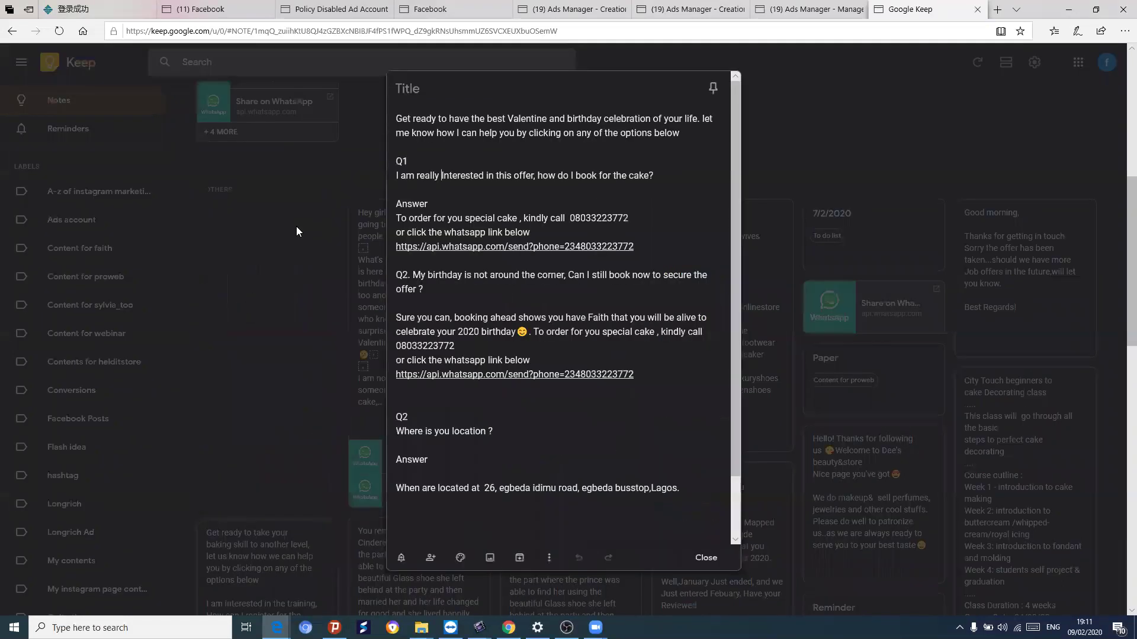
left_click_drag(396, 119, 594, 145)
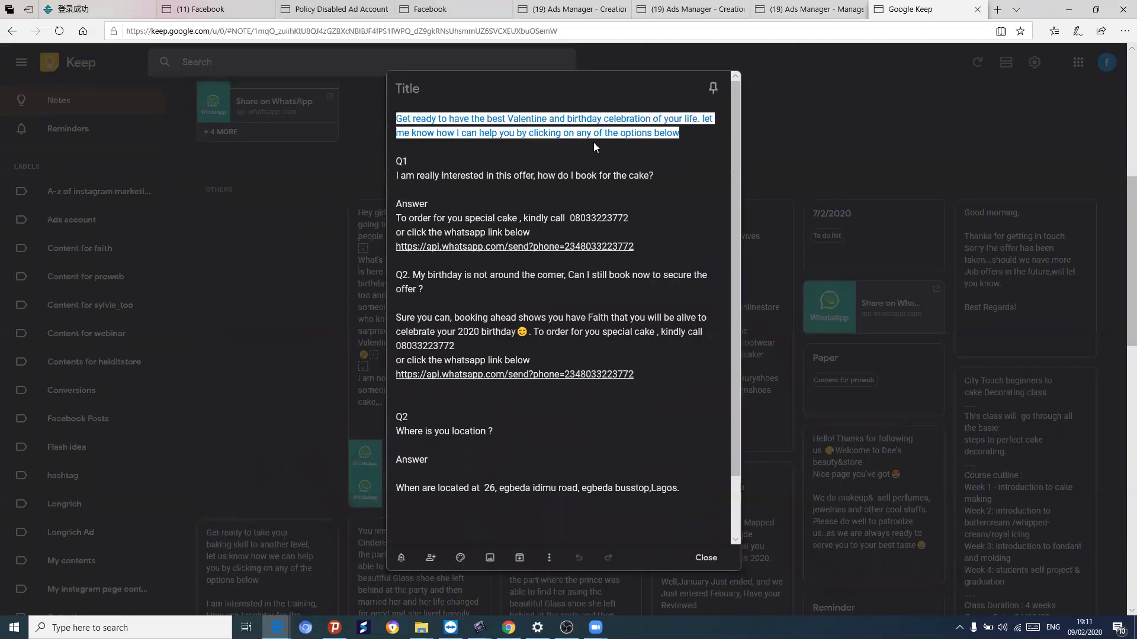
right_click(609, 139)
left_click(621, 149)
Switch to Ads Manager and replace the default greeting text after the customer's name with the copied Valentine and birthday paragraph.
left_click(810, 13)
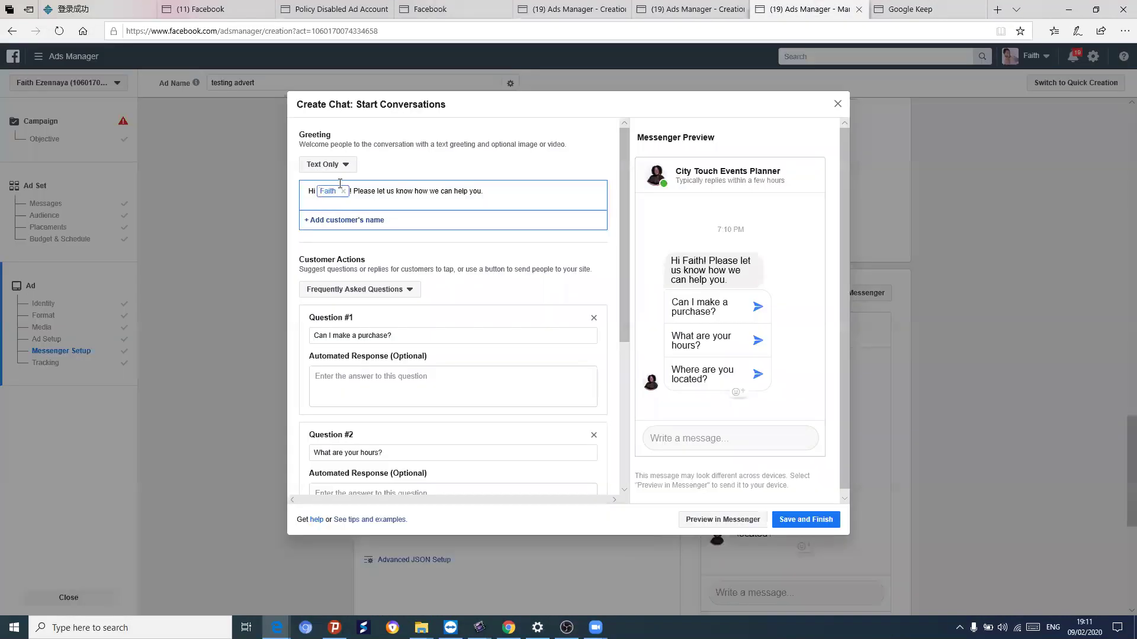
left_click_drag(355, 193, 489, 206)
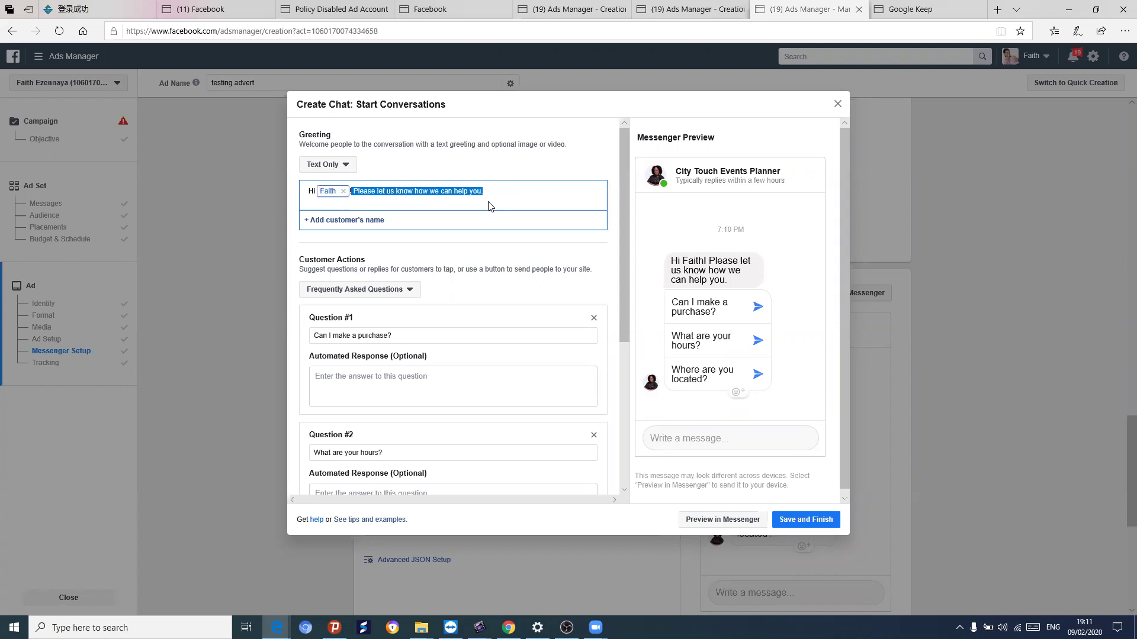
key("BackSpace")
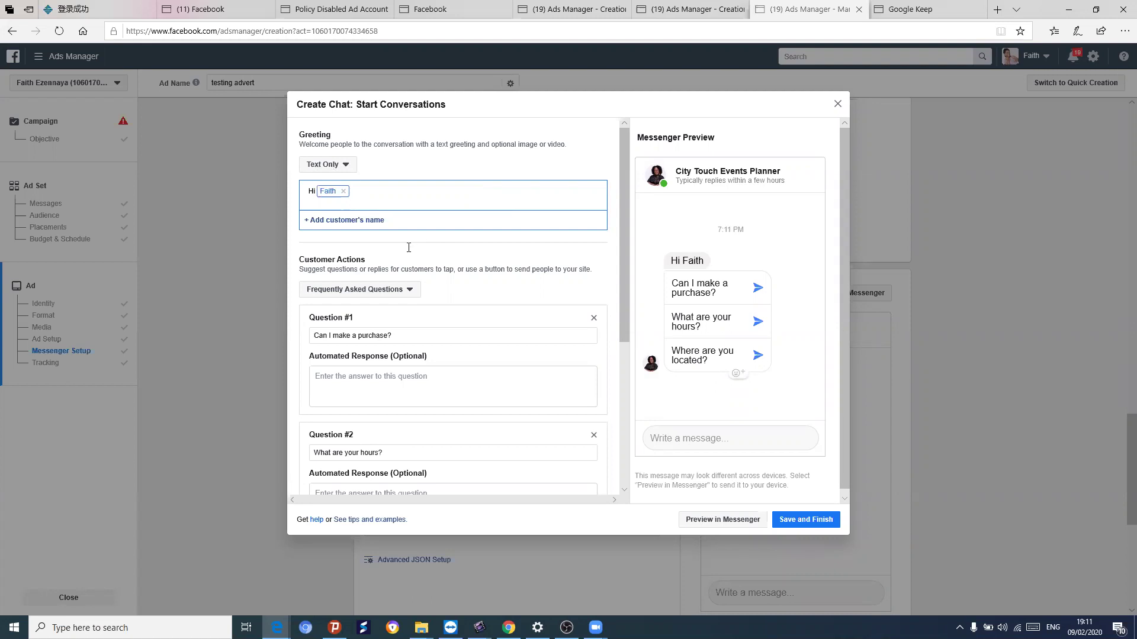
key("ctrl+v")
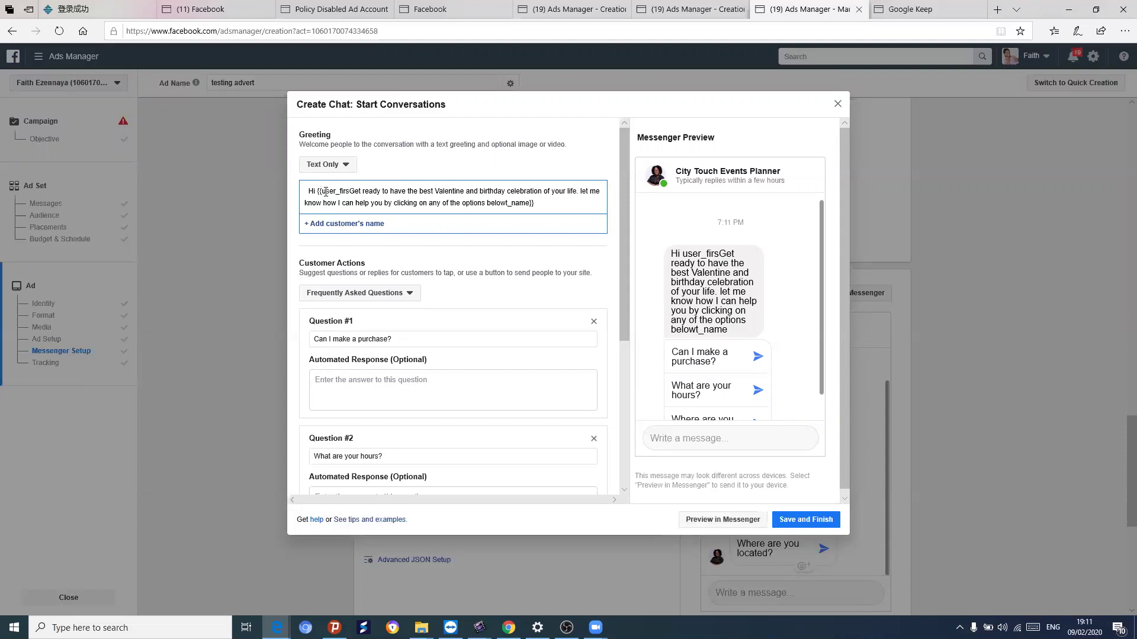
Clear the greeting text after "Hi" and insert the recipient's first name again.
left_click_drag(317, 190, 360, 203)
left_click_drag(446, 228, 516, 232)
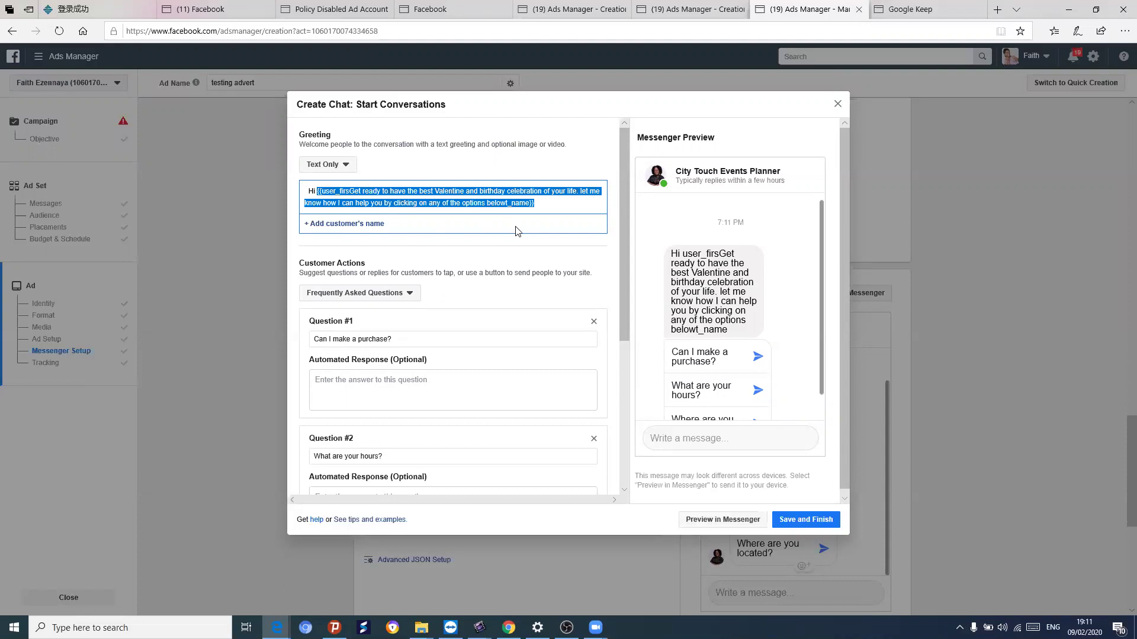
key("BackSpace")
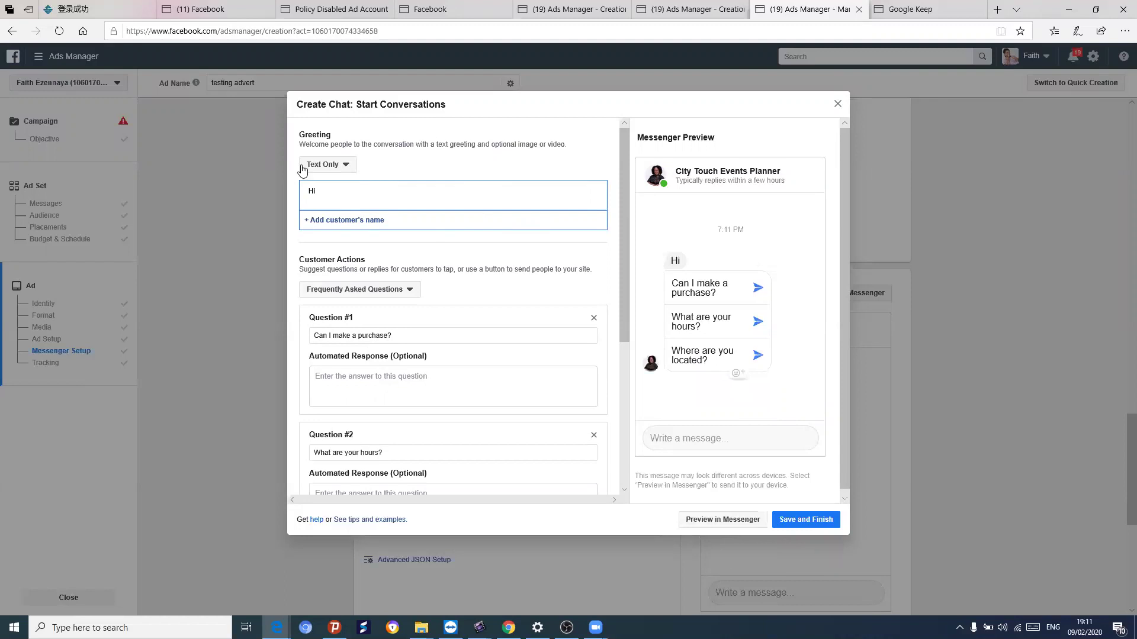
left_click(311, 221)
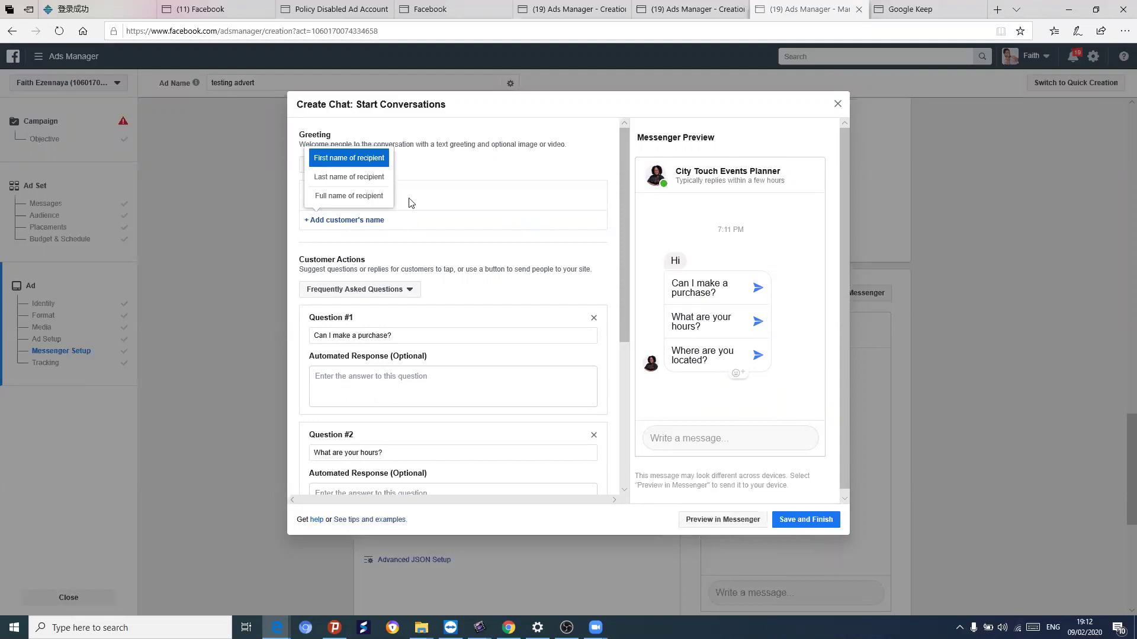
key("Return")
left_click(358, 190)
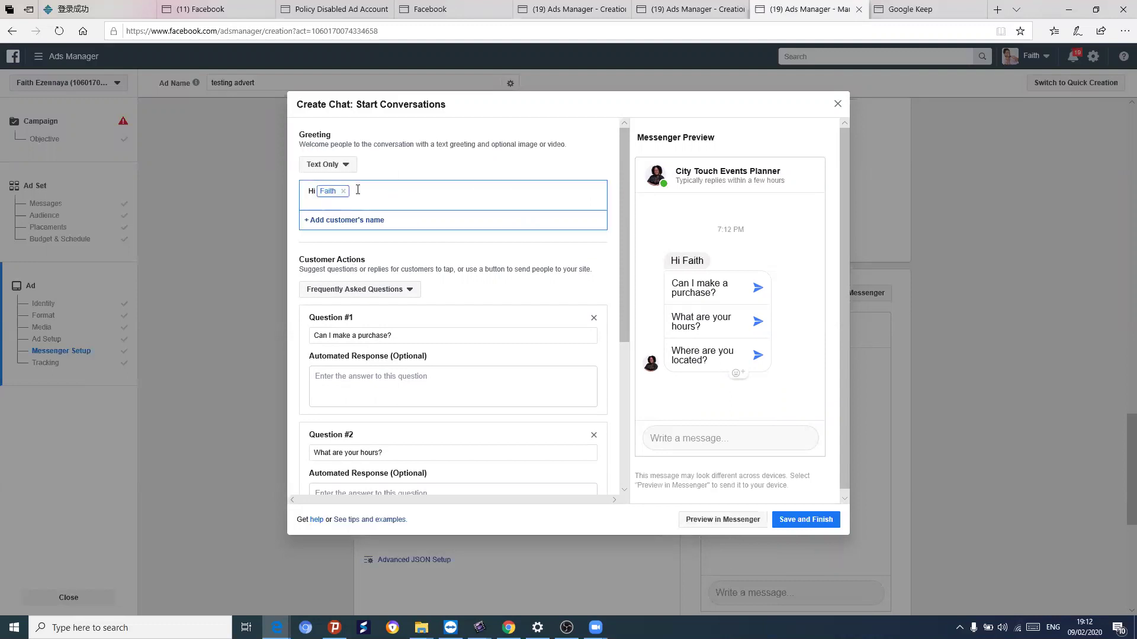
Try to paste the copied Valentine and birthday paragraph directly after the first name tag in the greeting.
triple_click(359, 193)
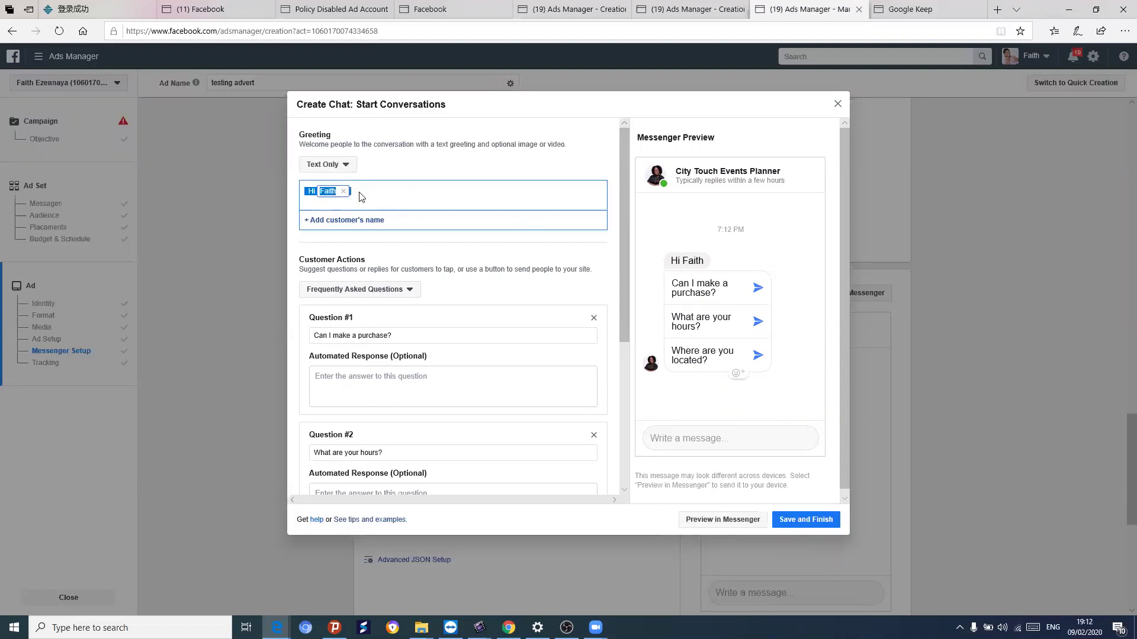
left_click(379, 195)
triple_click(355, 190)
left_click(358, 191)
right_click(351, 194)
left_click(361, 206)
key("ctrl+v")
right_click(353, 194)
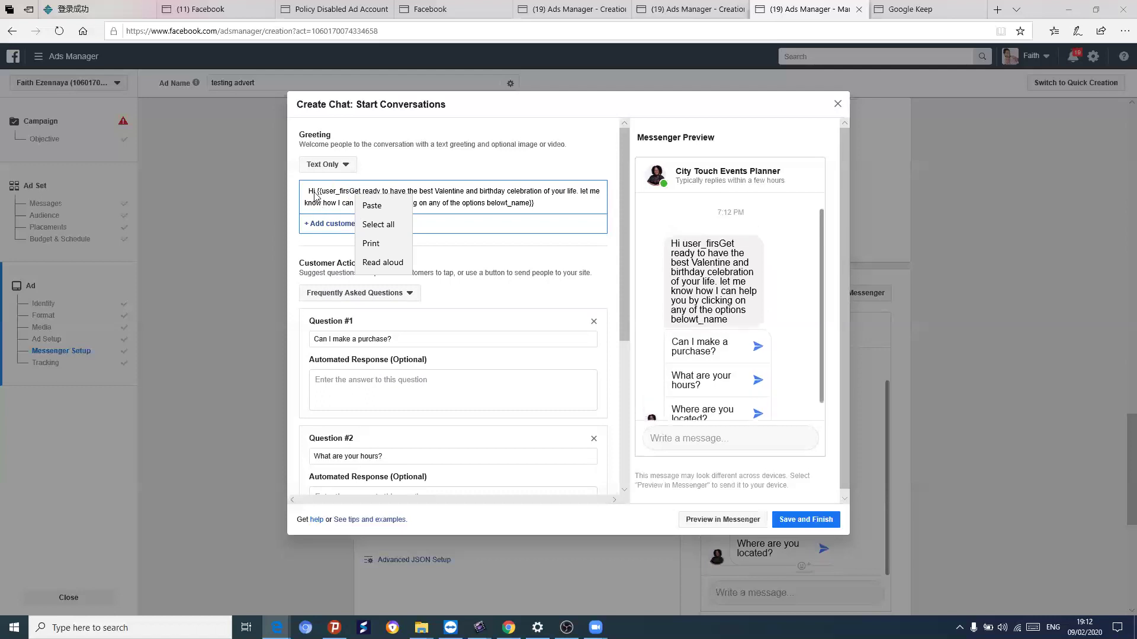
Delete everything after "Hi" in the greeting, including the garbled name tag.
left_click(319, 191)
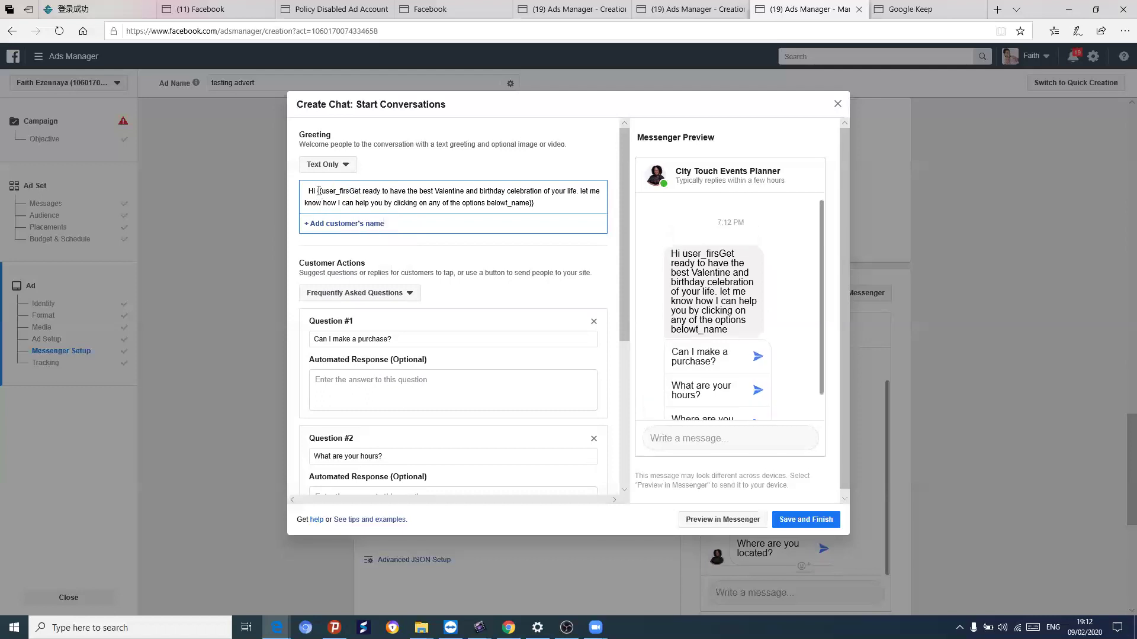
left_click_drag(319, 190, 575, 223)
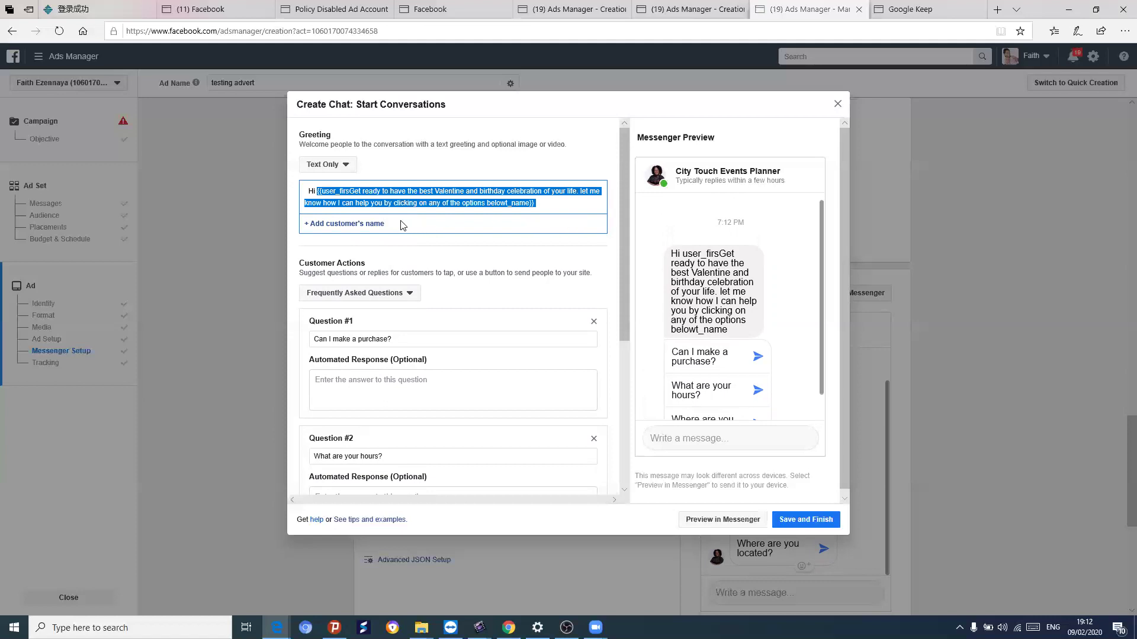
key("BackSpace")
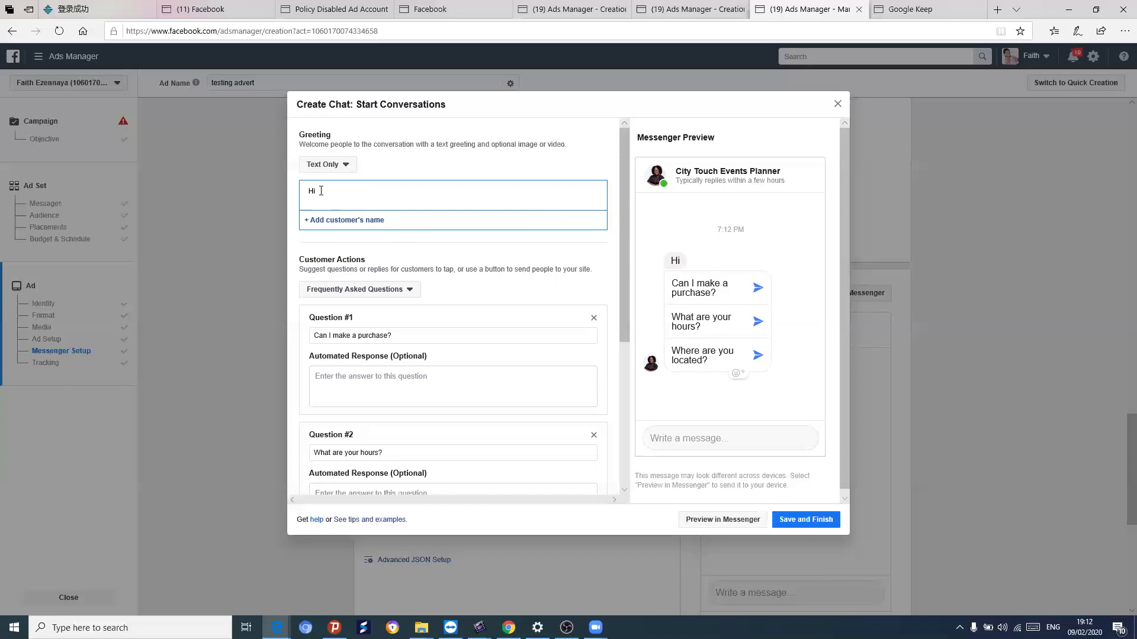
right_click(319, 191)
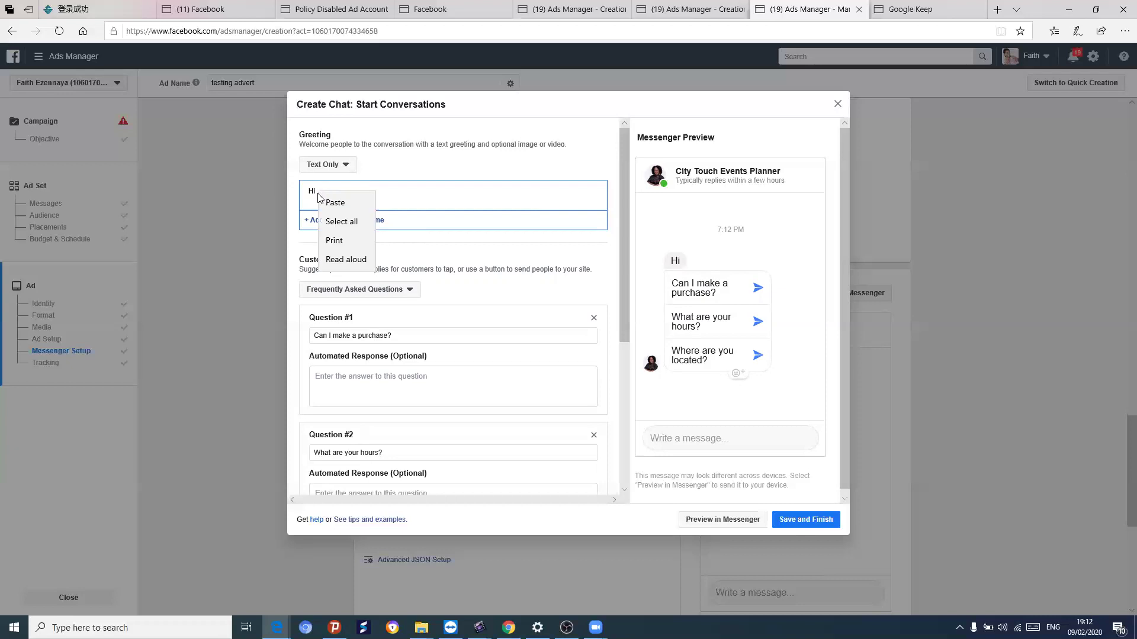
key("Escape")
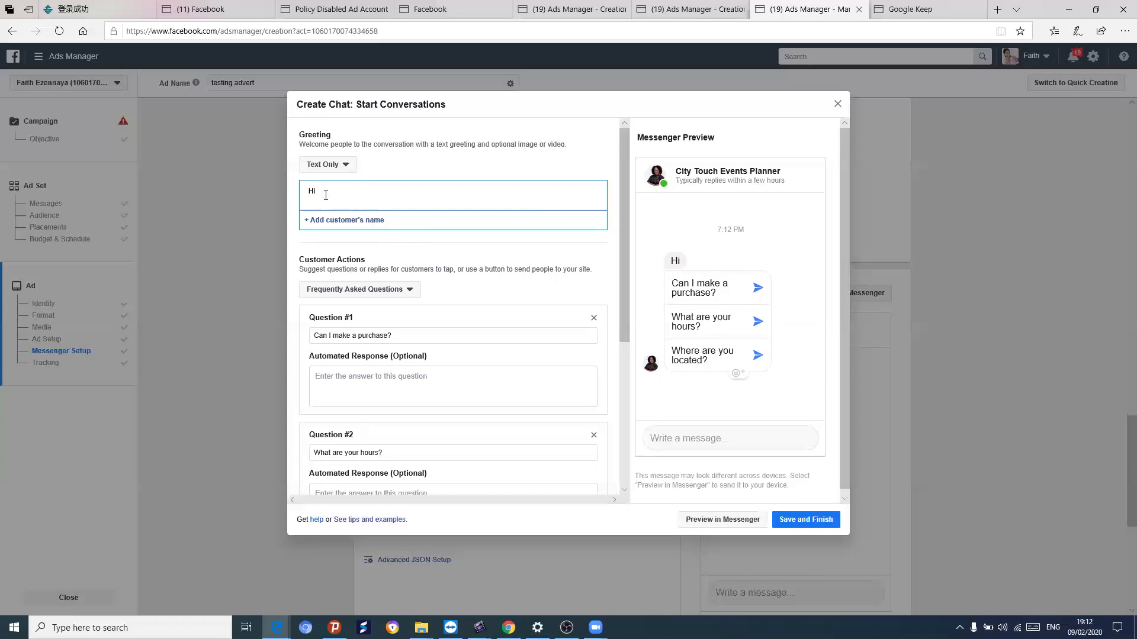
Paste the copied paragraph after "Hi" in the greeting and insert the recipient's first name in front of it.
right_click(325, 195)
left_click(337, 206)
key("ctrl+v")
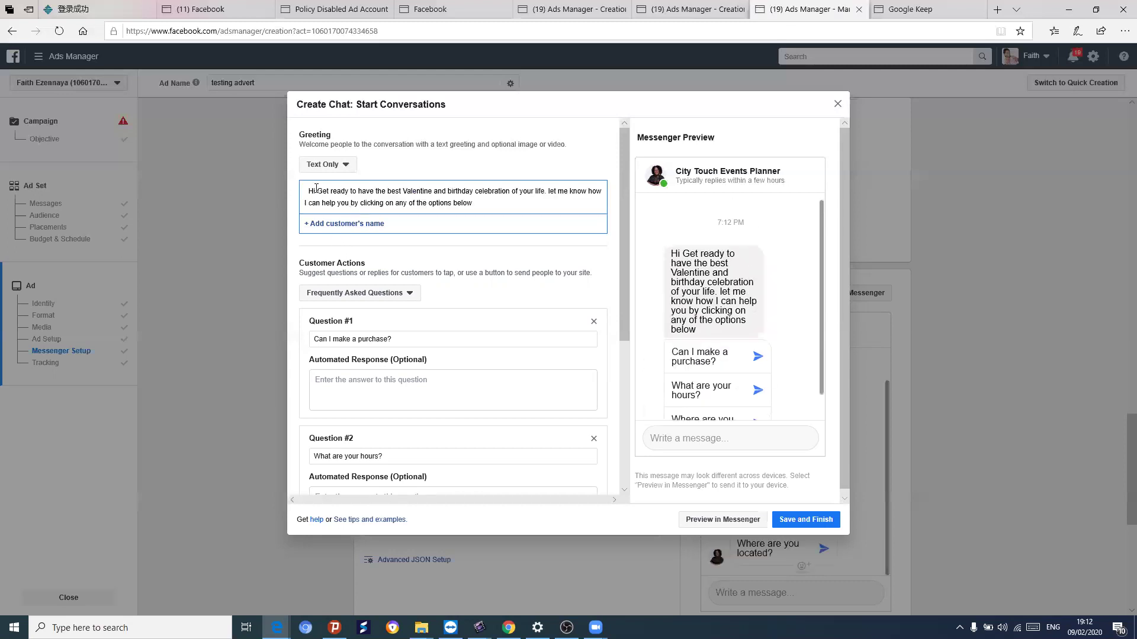
left_click(324, 227)
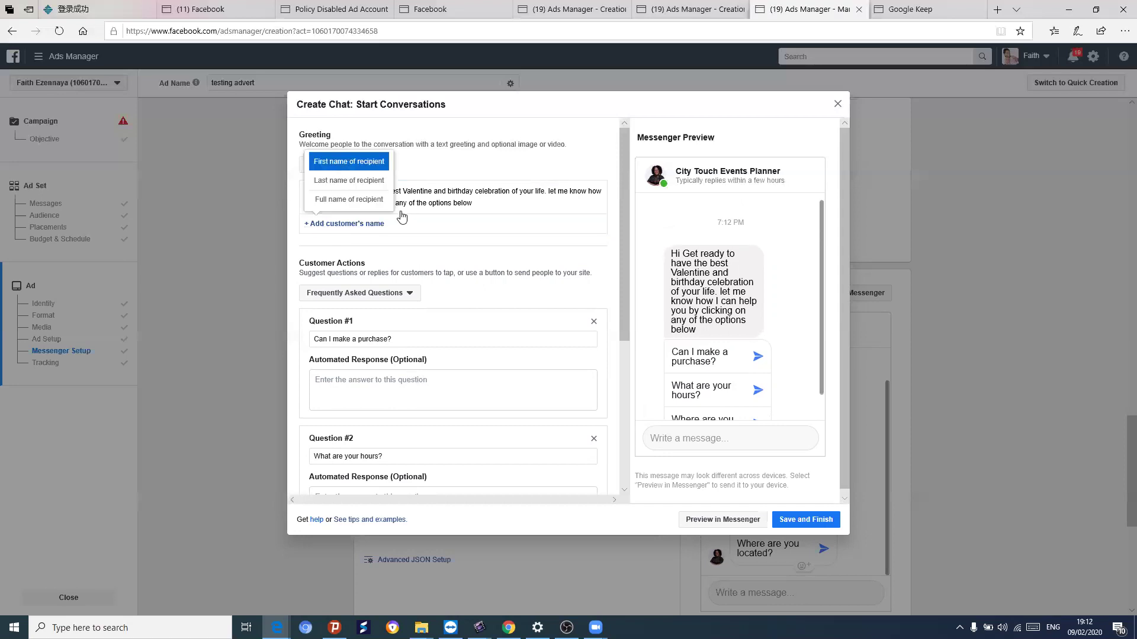
left_click(345, 200)
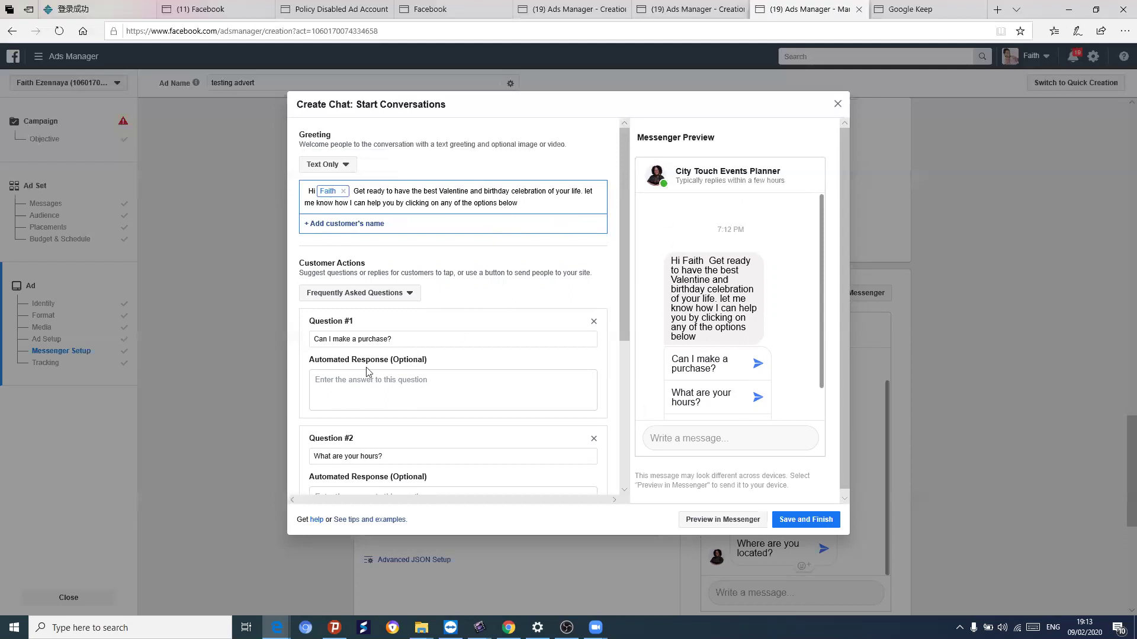
Replace the Question #1 text with "I am really Interested in this offer, how do I book for the cake?" copied from the Google Keep note.
left_click_drag(310, 338, 437, 357)
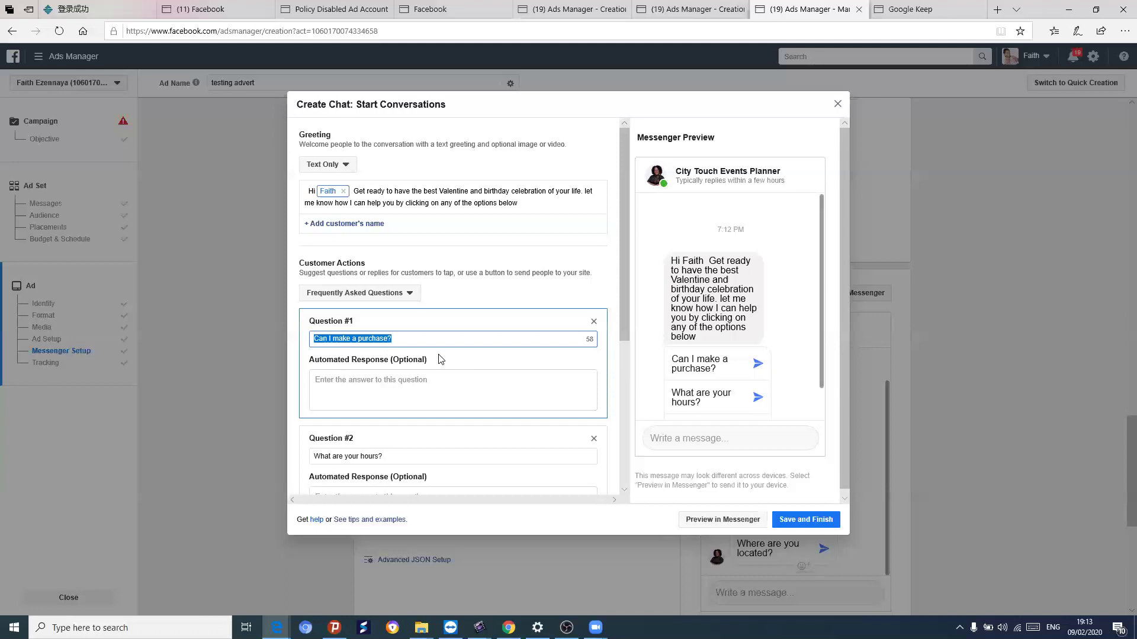
left_click(932, 8)
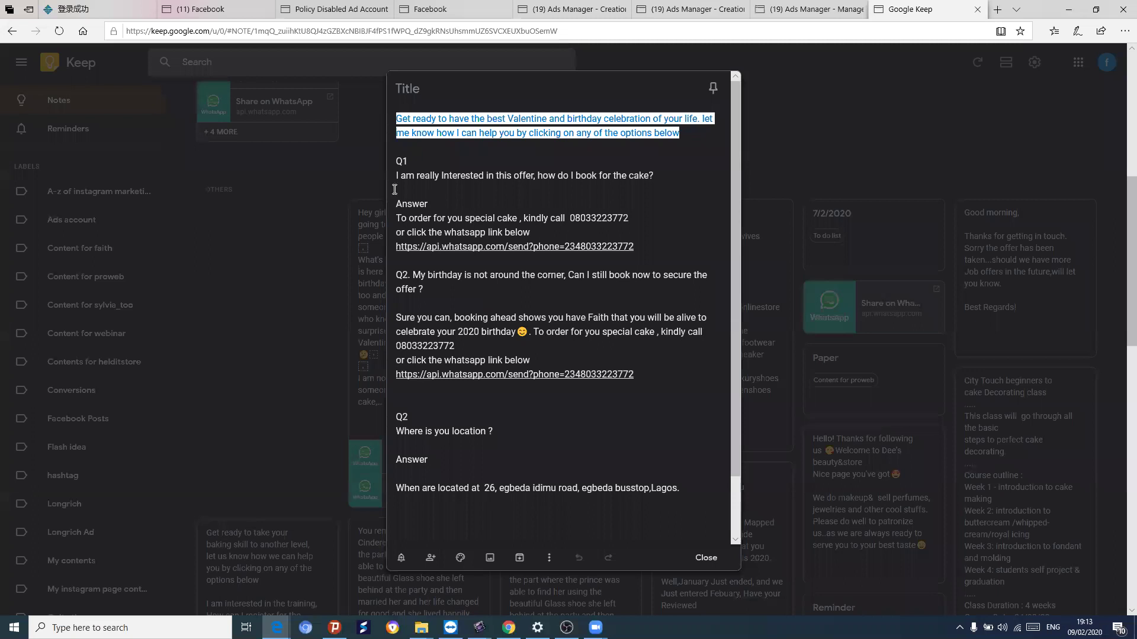
left_click_drag(395, 175, 607, 181)
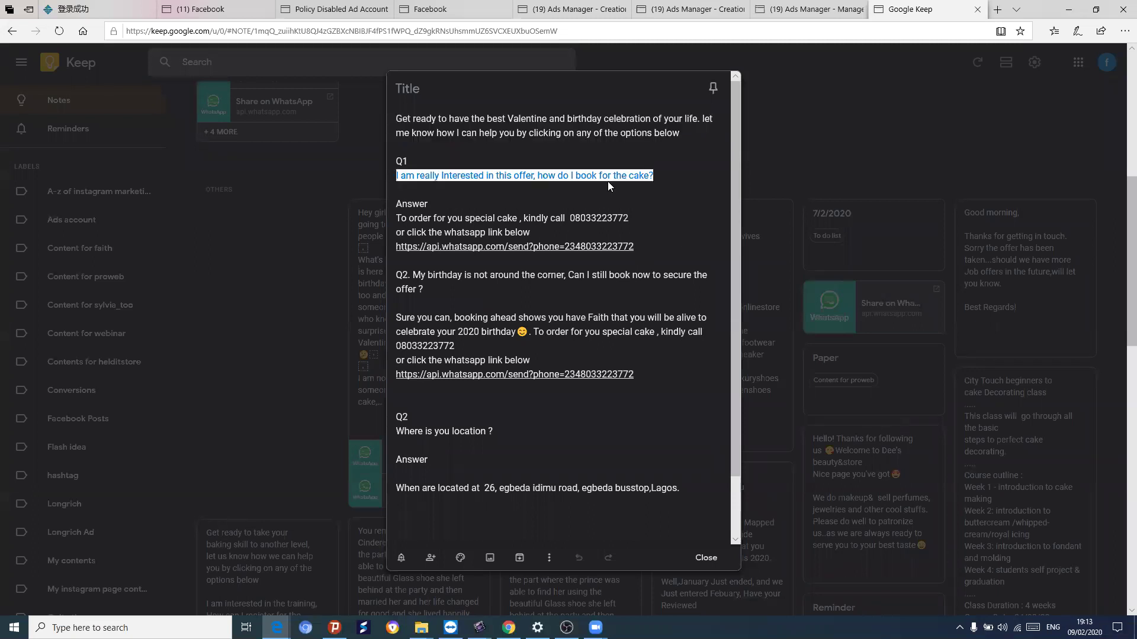
right_click(609, 182)
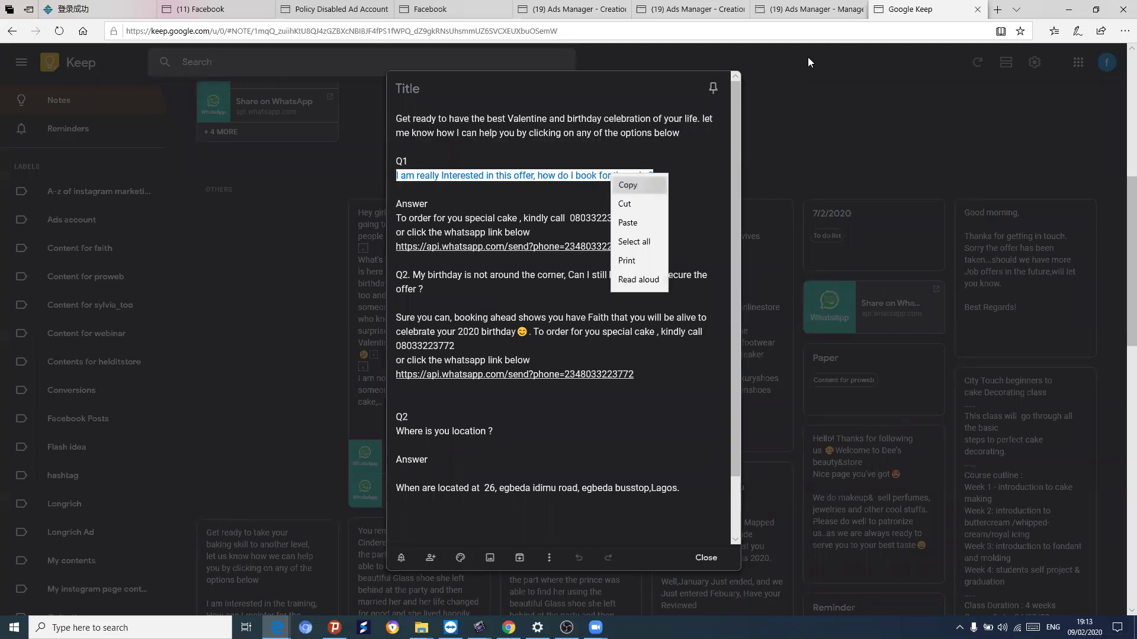
left_click(627, 184)
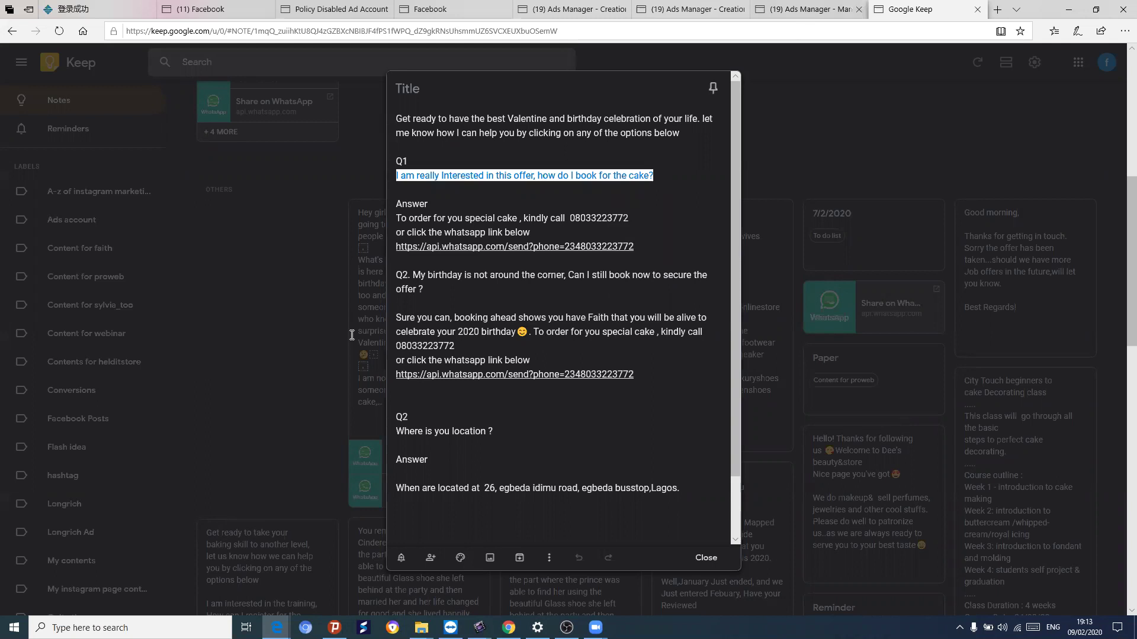
key("ctrl+shift+Tab")
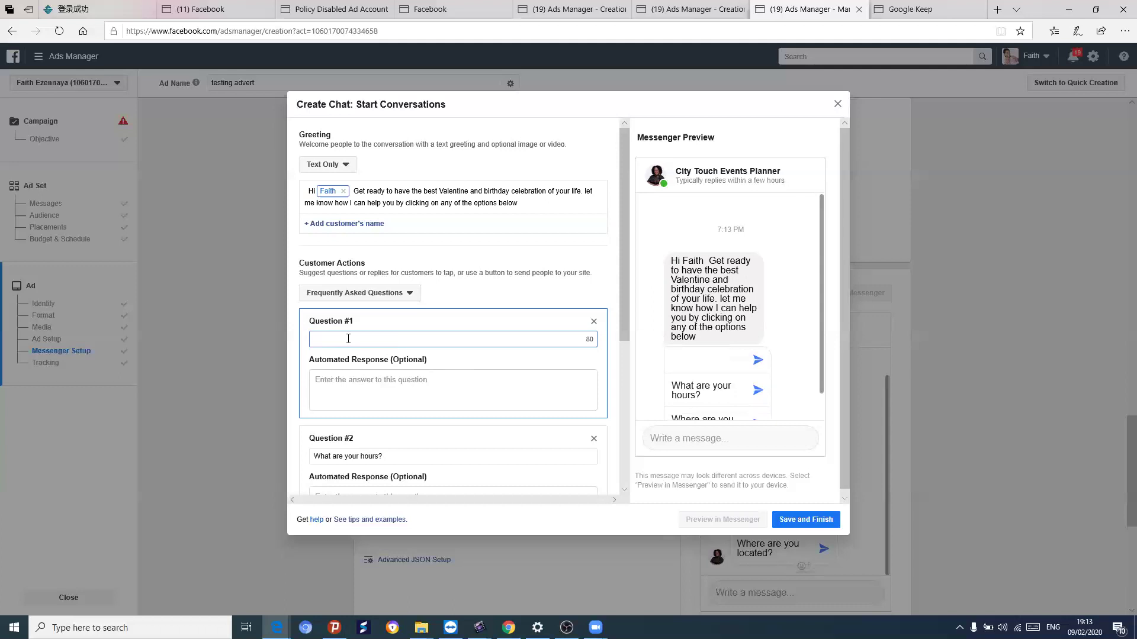
right_click(348, 339)
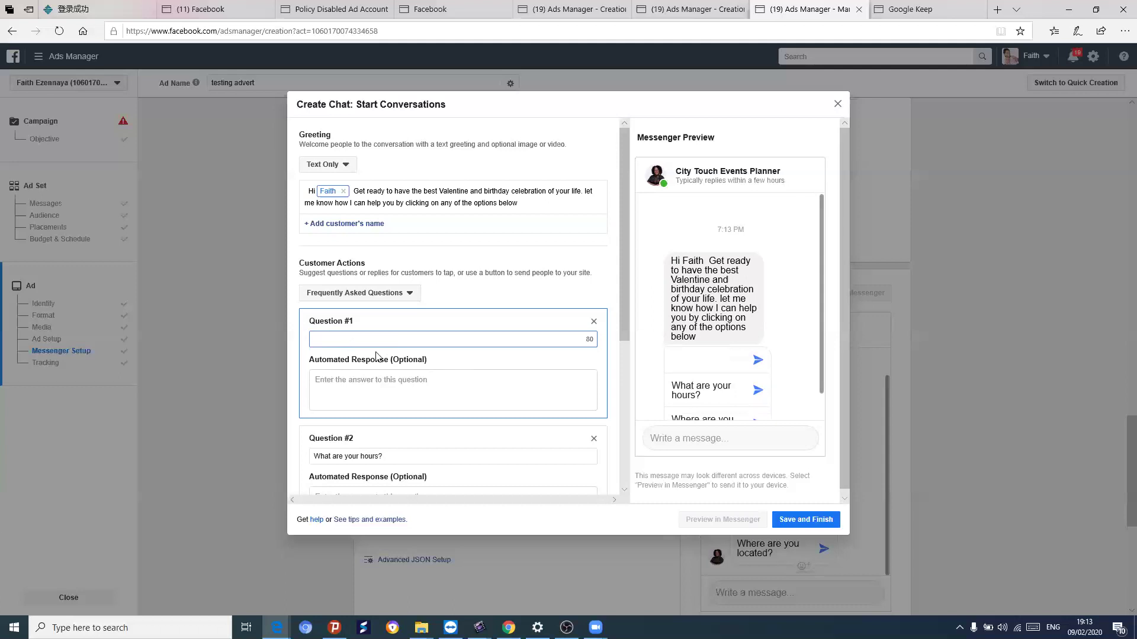
left_click(483, 420)
Copy the Q1 answer from the Google Keep note and try to paste it as the automated response of Question #1.
key("ctrl+Tab")
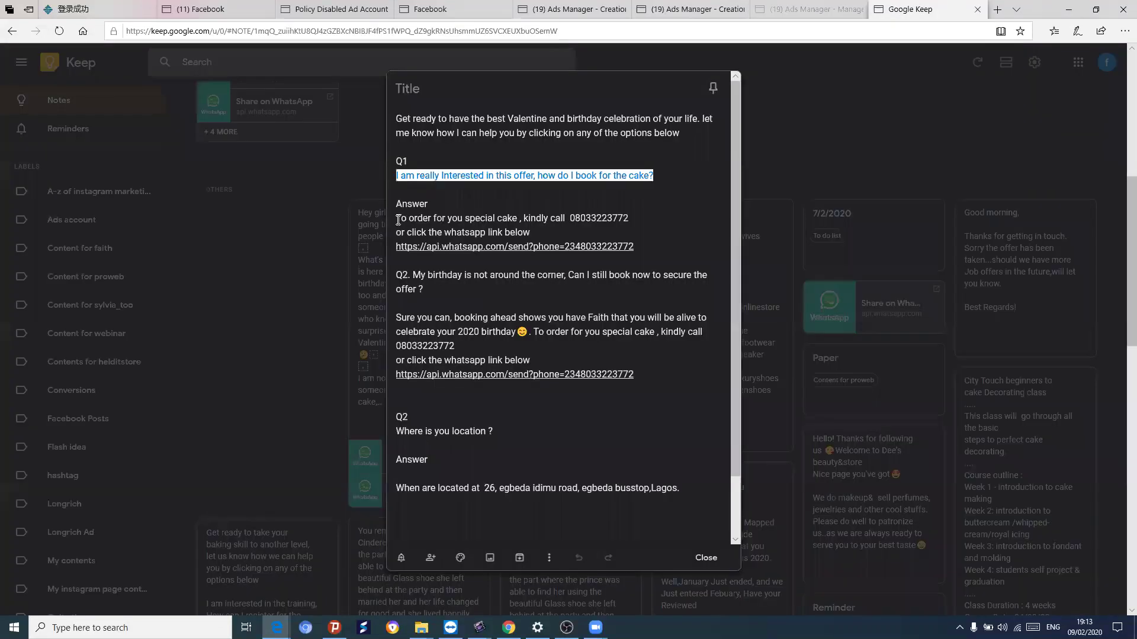
left_click_drag(396, 217, 634, 248)
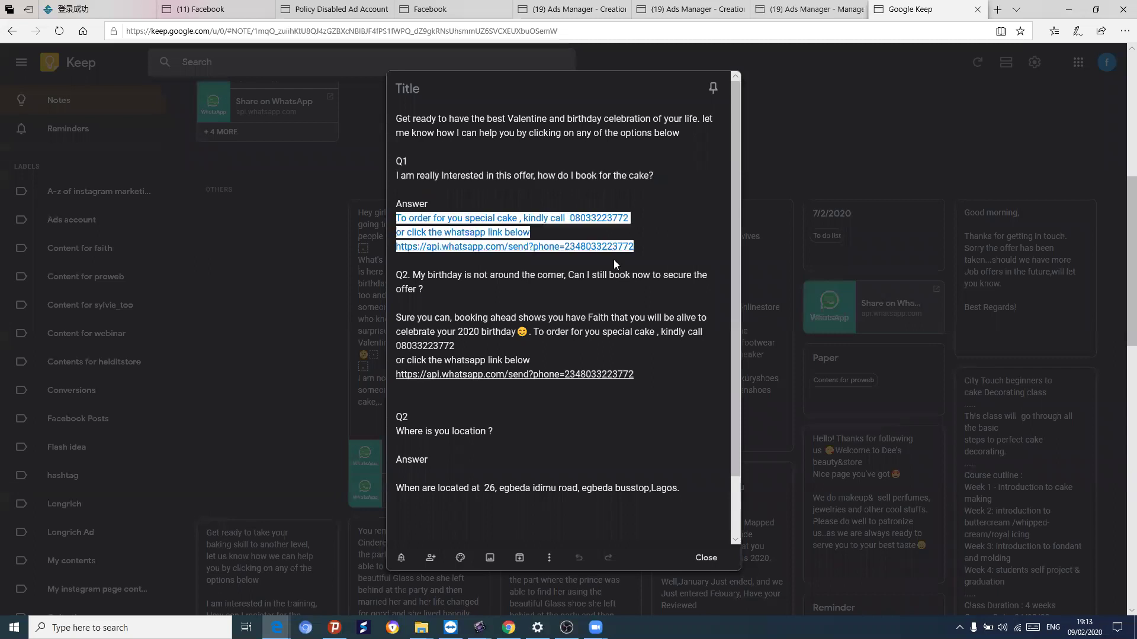
right_click(496, 236)
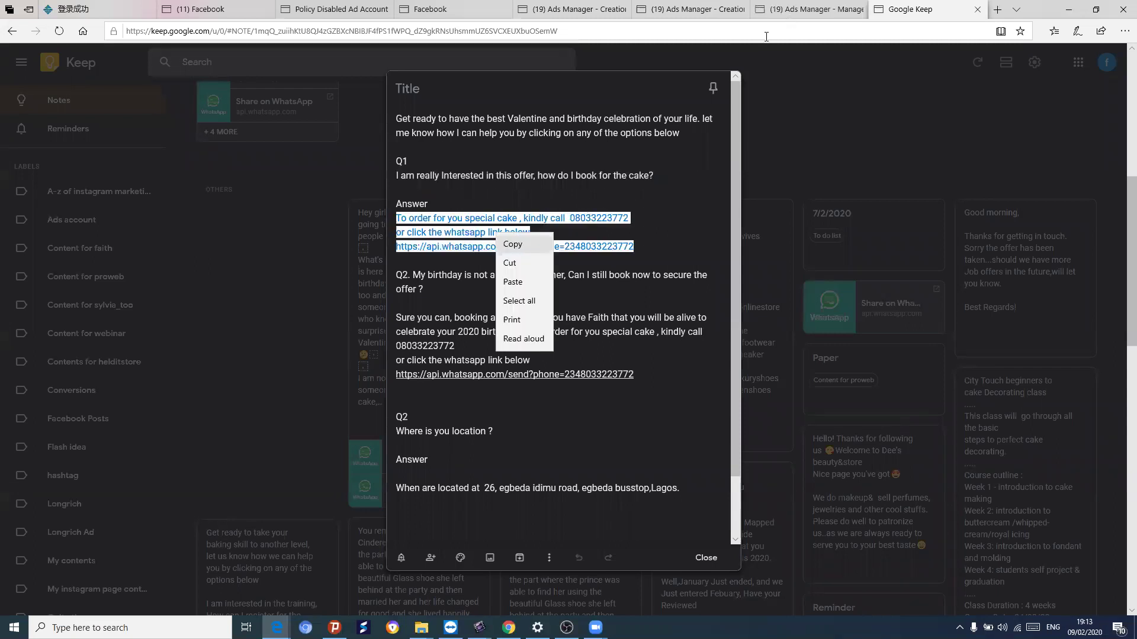
key("Escape")
key("ctrl+shift+Tab")
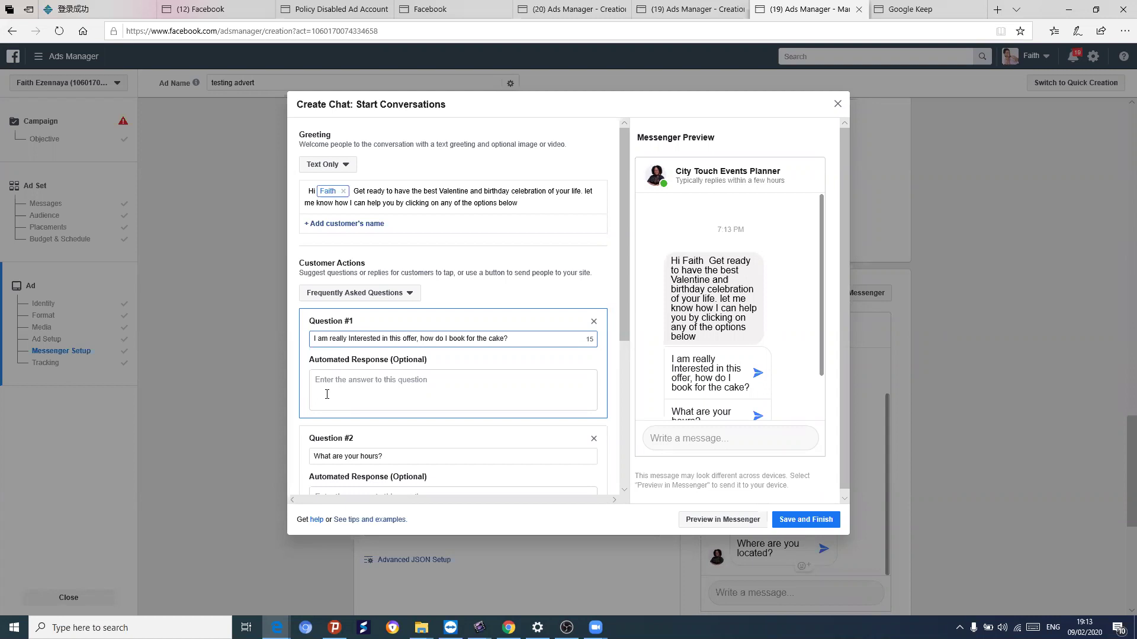
key("ctrl+v")
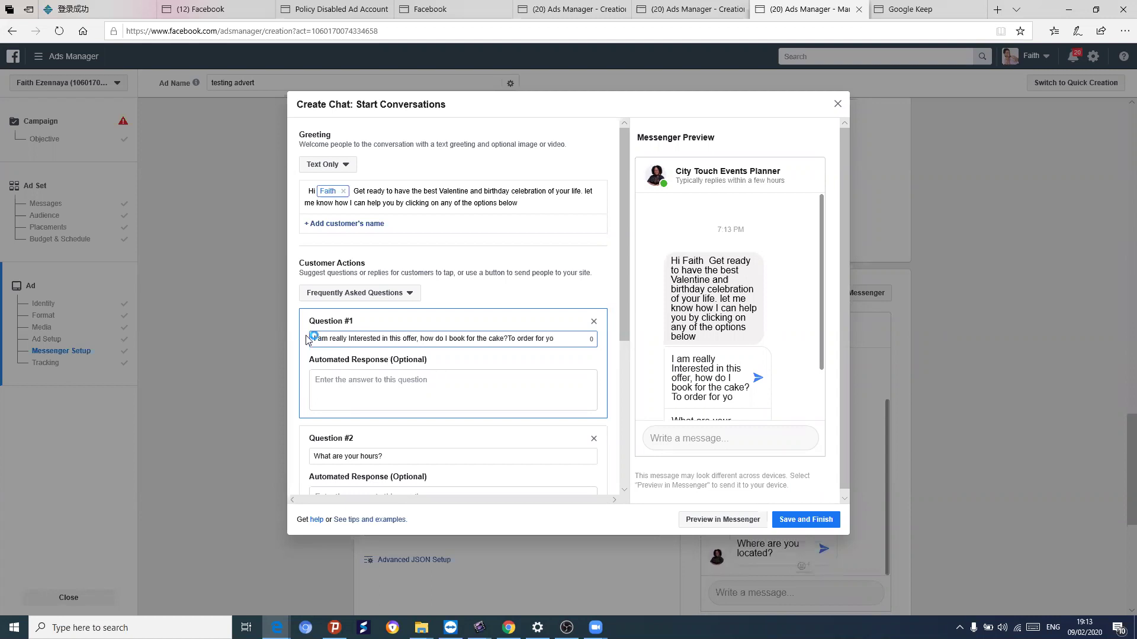
Replace the garbled Question #1 text with "I am really Interested in this offer, how do I book for the cake?" from the Google Keep note.
left_click_drag(316, 336, 395, 336)
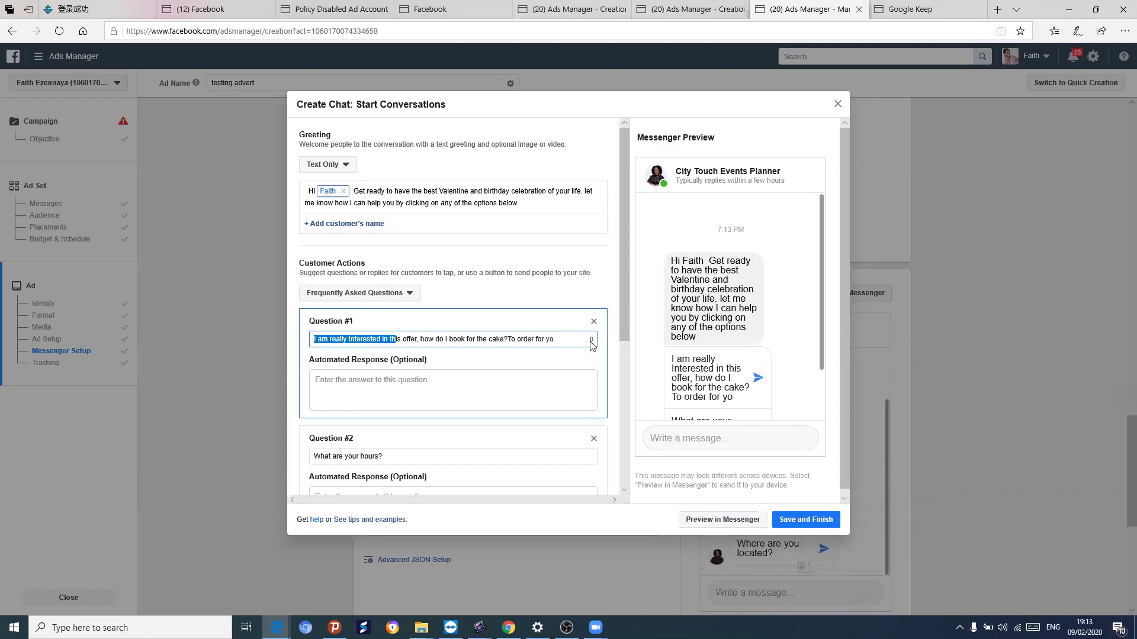
left_click_drag(592, 345, 592, 345)
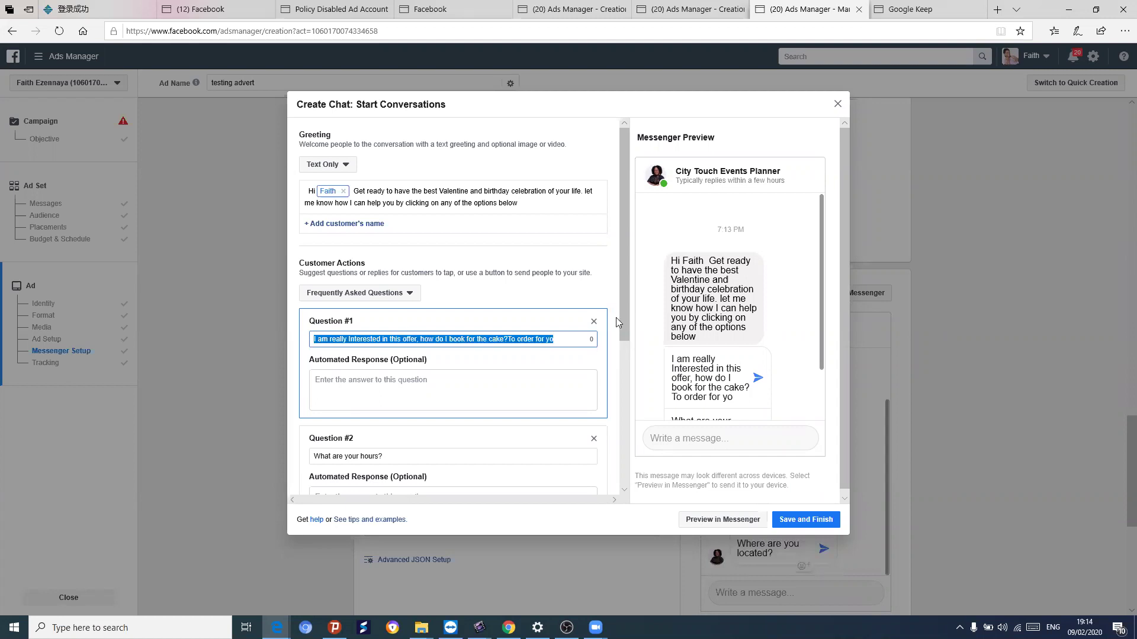
left_click(898, 14)
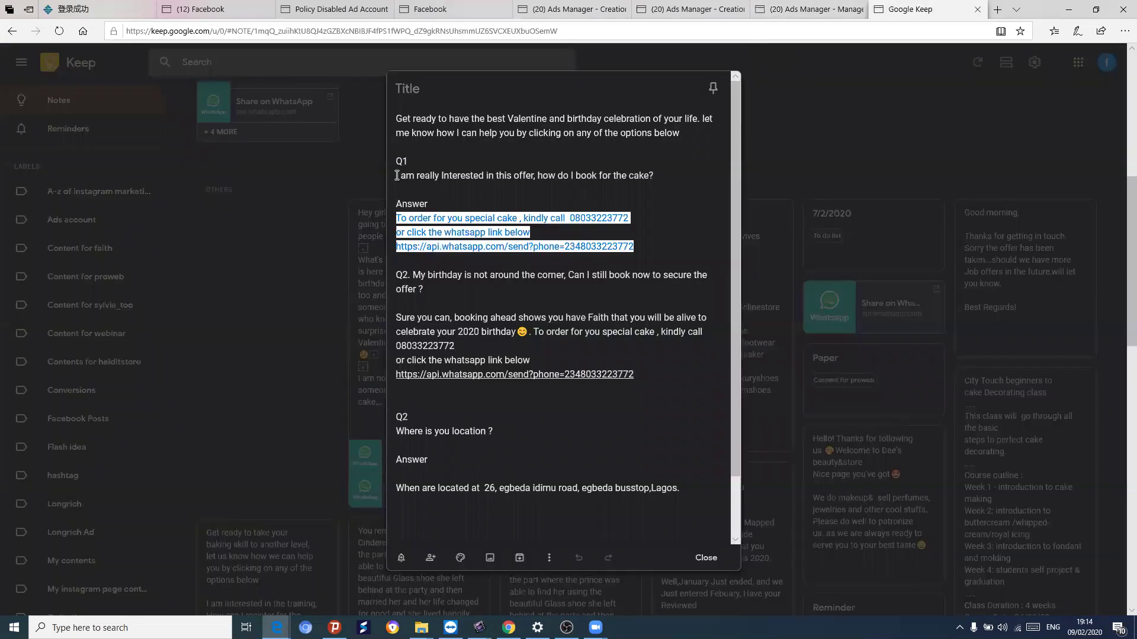
left_click(396, 175)
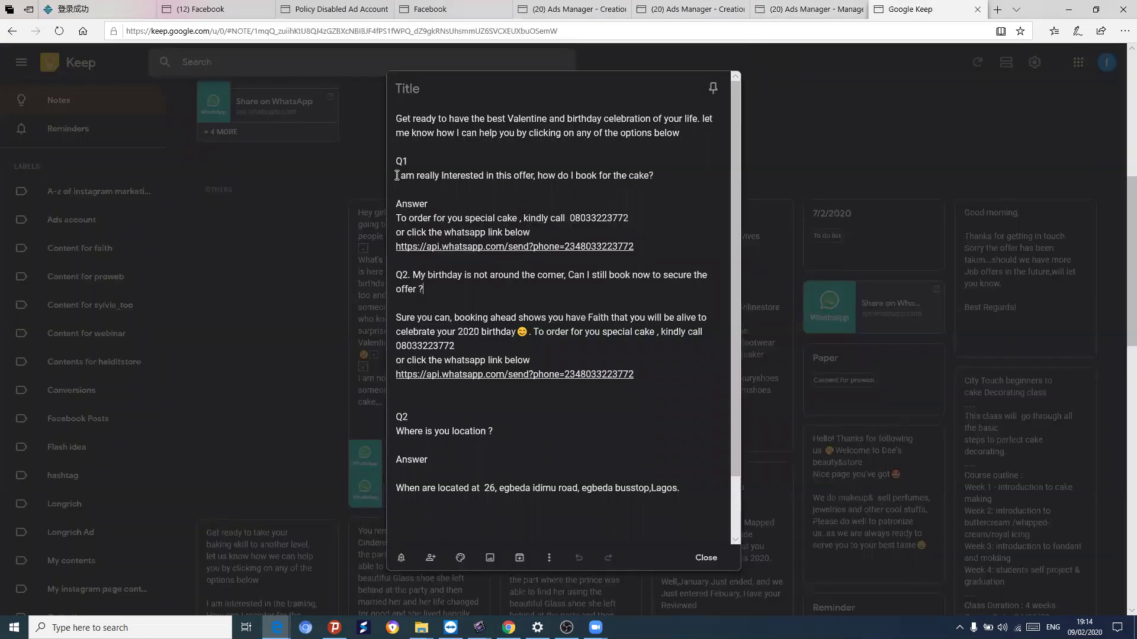
triple_click(639, 174)
right_click(639, 174)
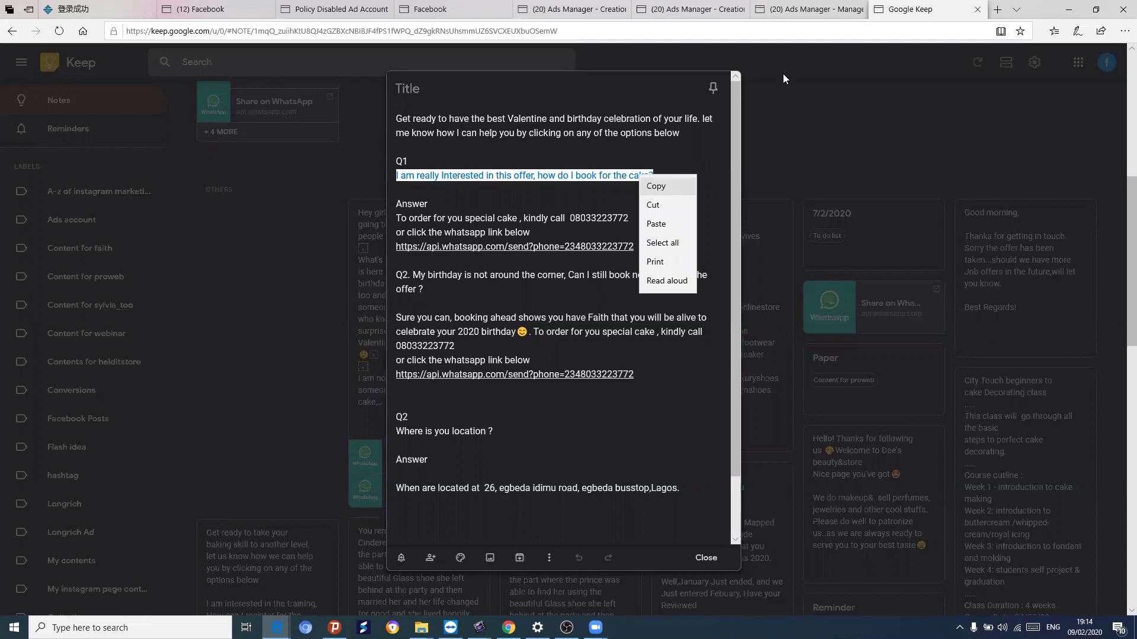
left_click(798, 12)
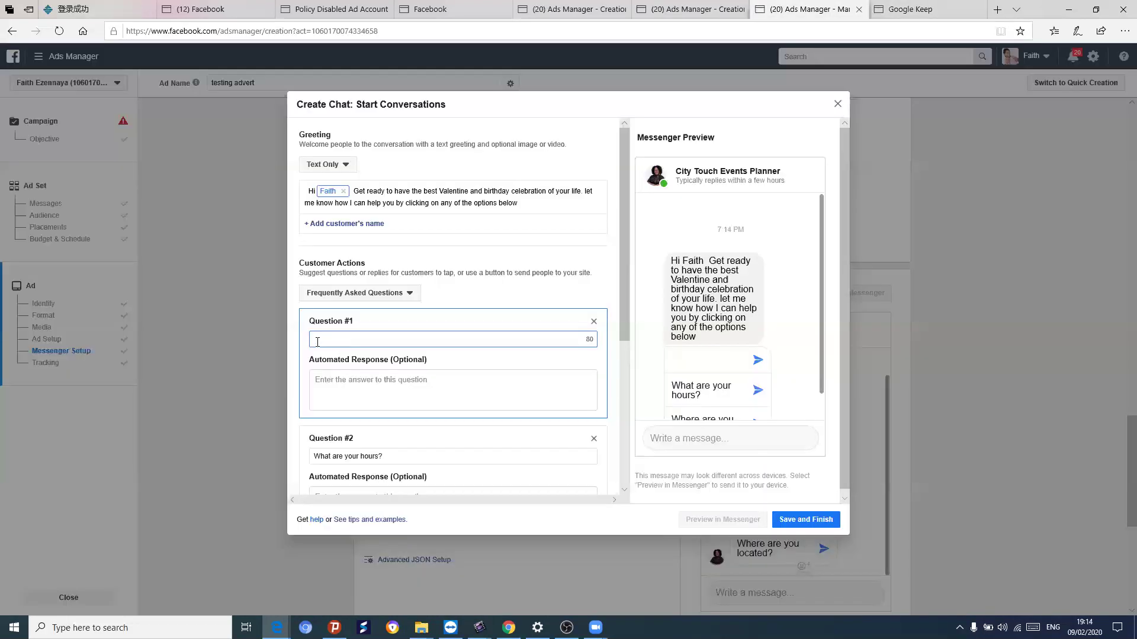
right_click(318, 340)
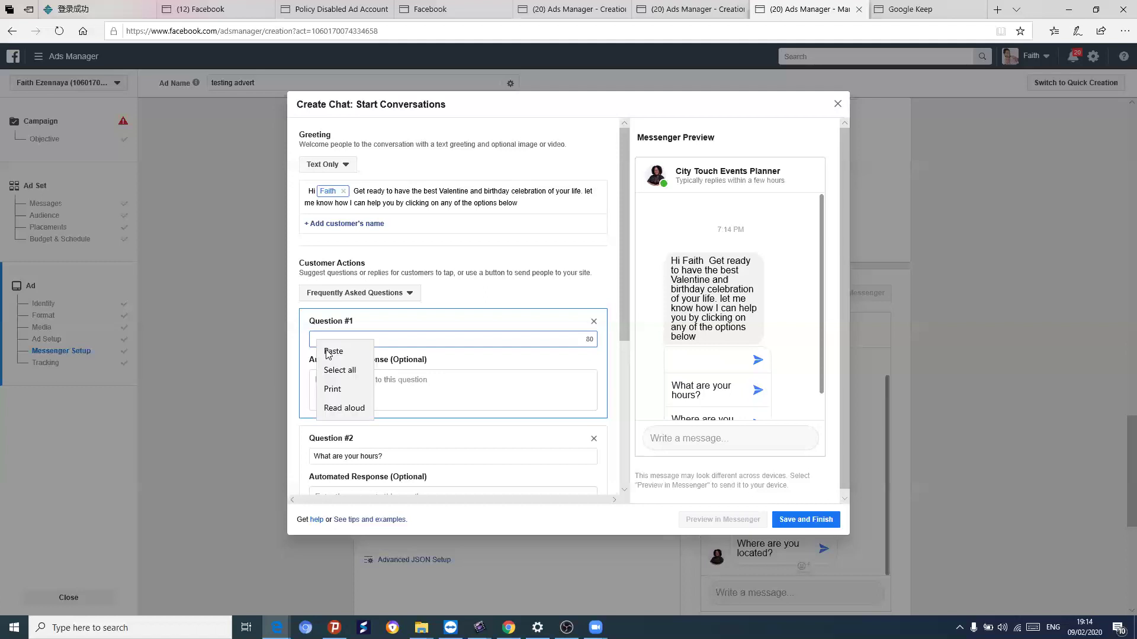
left_click(370, 355)
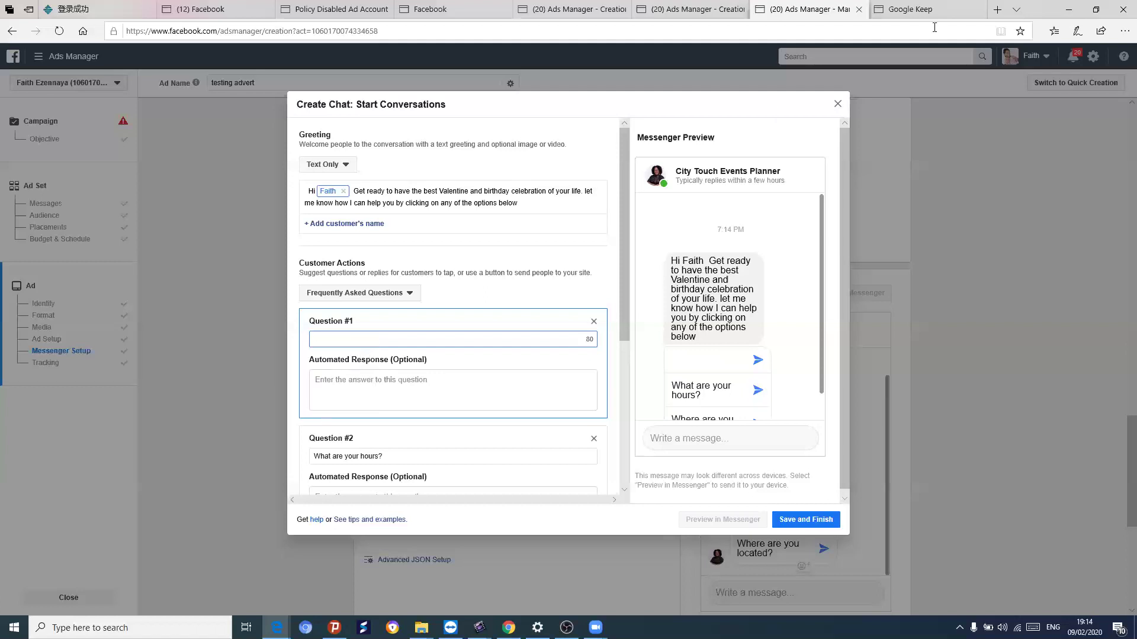
Copy the Q1 answer with the call number and WhatsApp link from the Keep note into the automated response of Question #1.
left_click(909, 9)
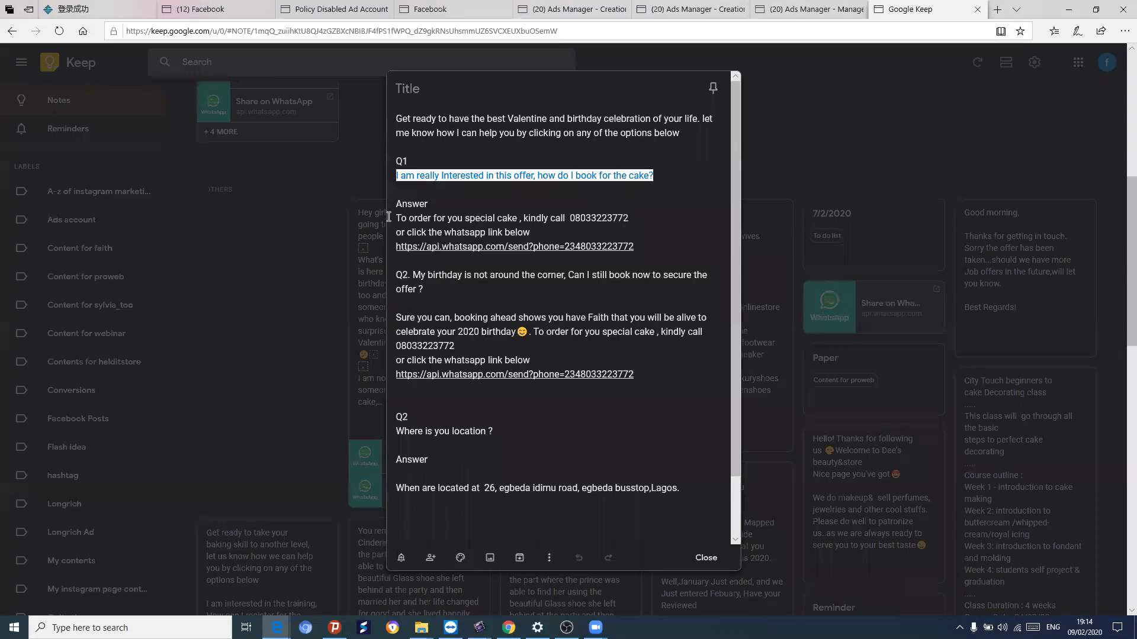
left_click(427, 223)
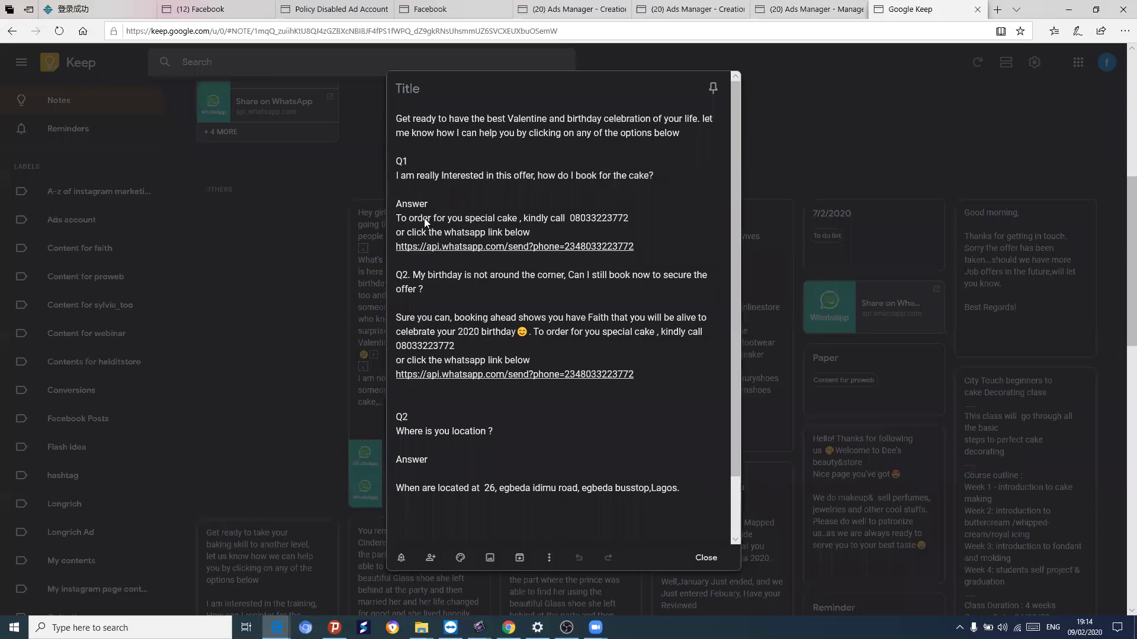
triple_click(483, 236)
right_click(483, 236)
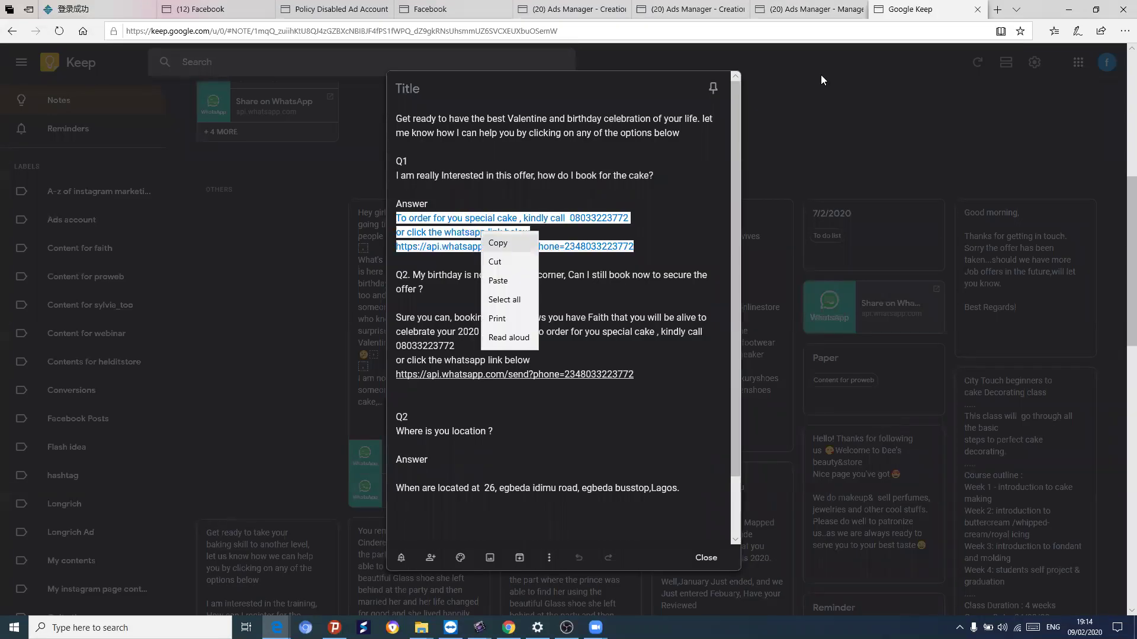
key("Escape")
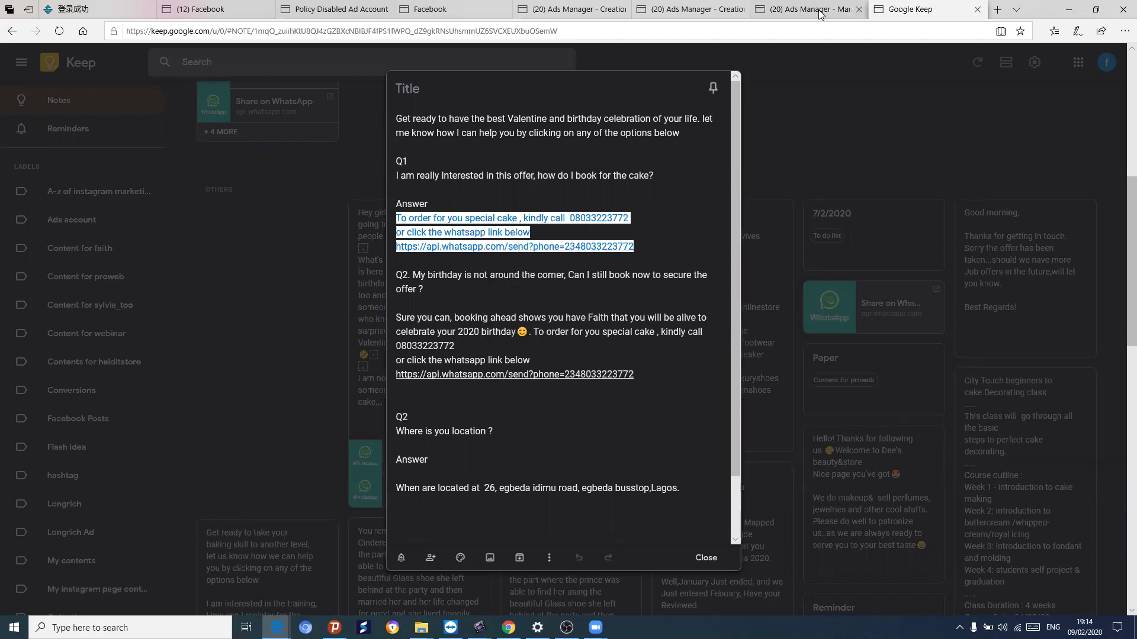
key("ctrl+shift+Tab")
left_click(322, 399)
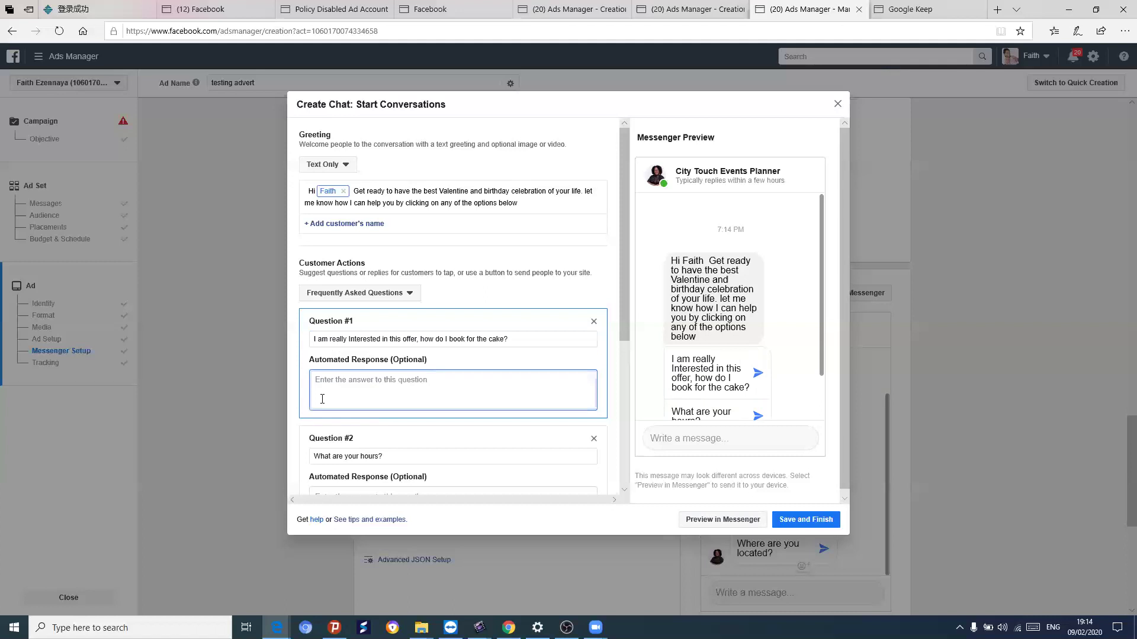
scroll(335, 341, "down", 2)
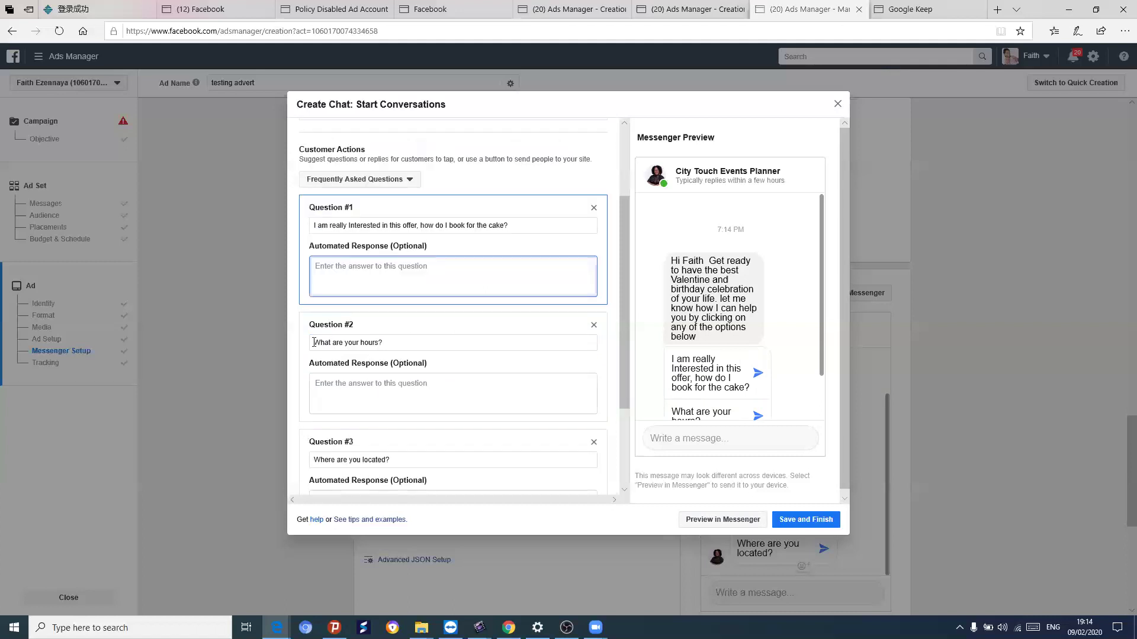
key("ctrl+v")
Replace the Question #2 text with "My birthday is not around the corner, Can I still book now to secure the offer ?" from the Keep note.
key("Tab")
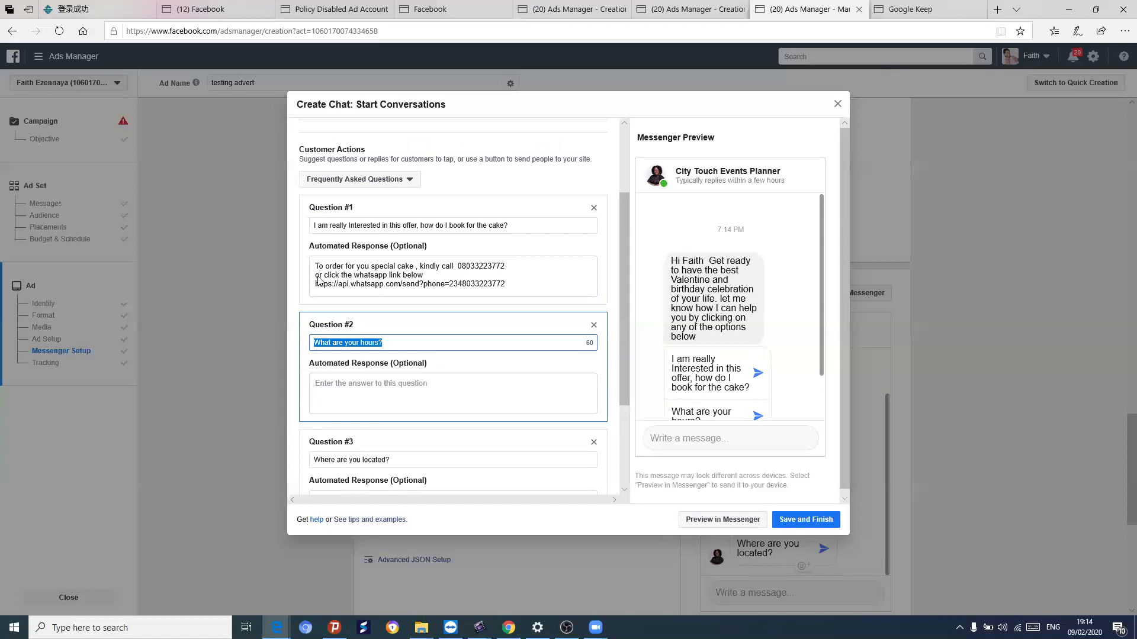
key("ctrl+Tab")
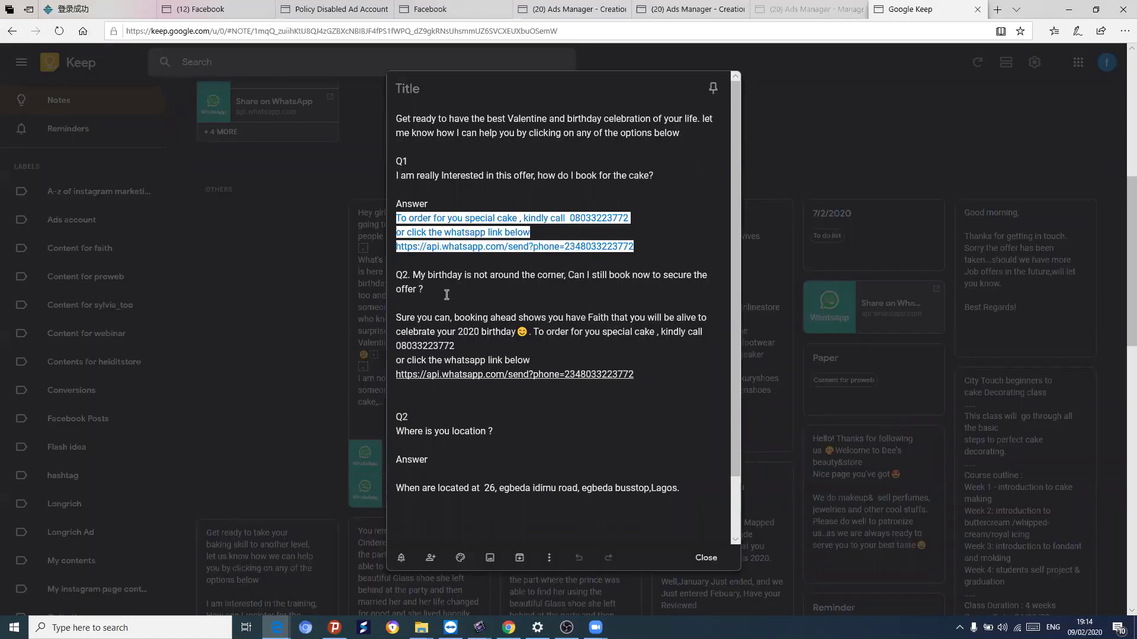
left_click_drag(413, 275, 446, 295)
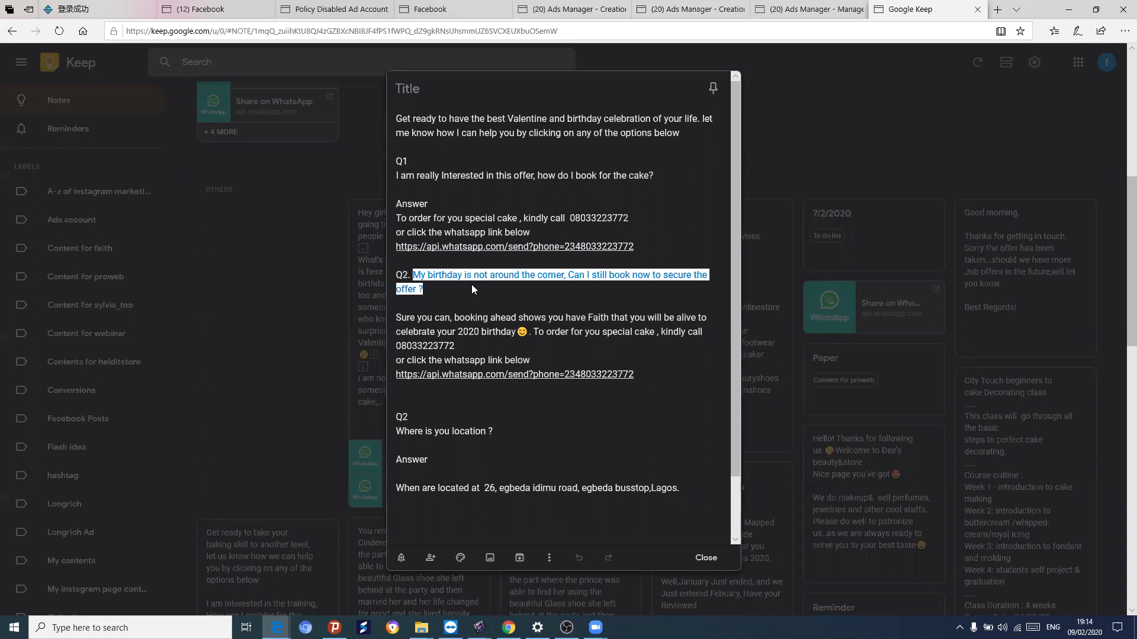
right_click(472, 284)
left_click(477, 294)
key("ctrl+shift+Tab")
left_click(370, 342)
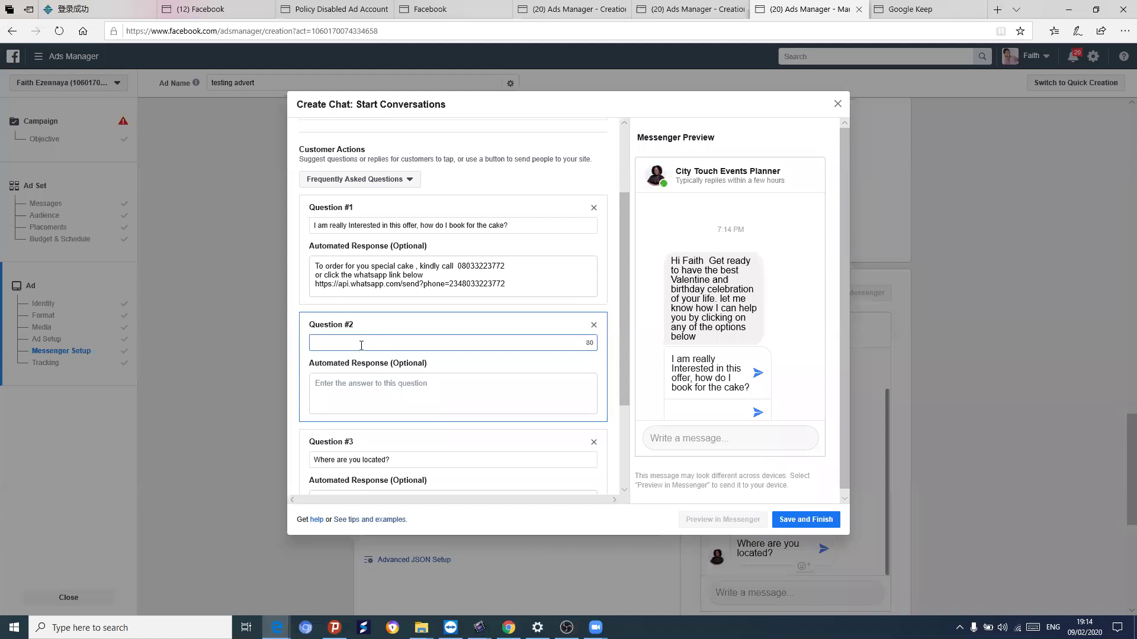
right_click(359, 348)
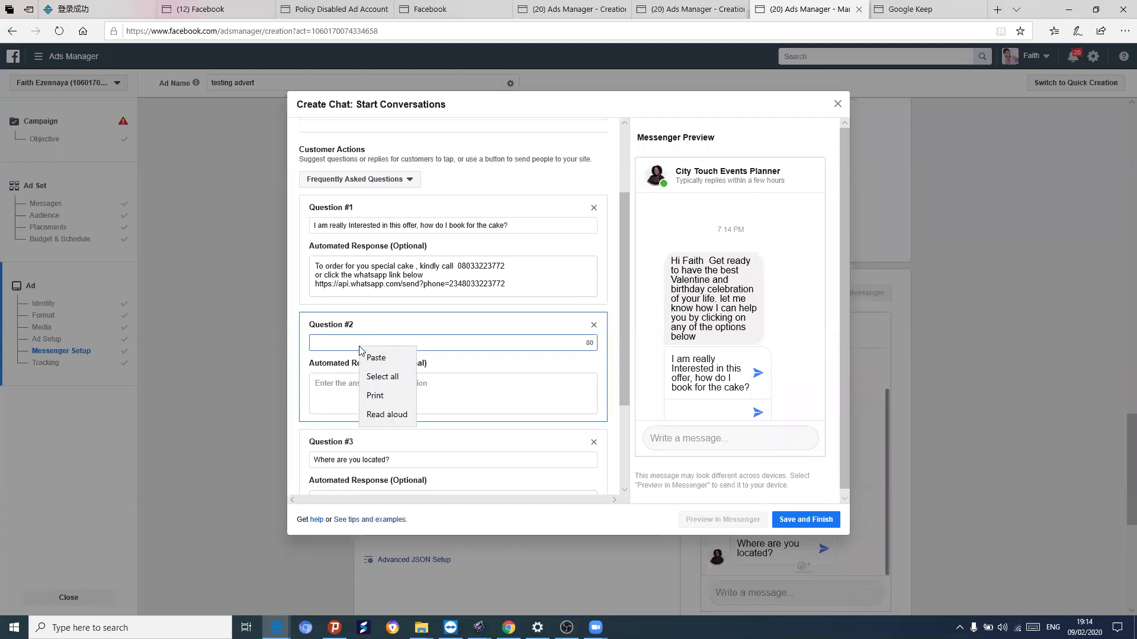
left_click(672, 462)
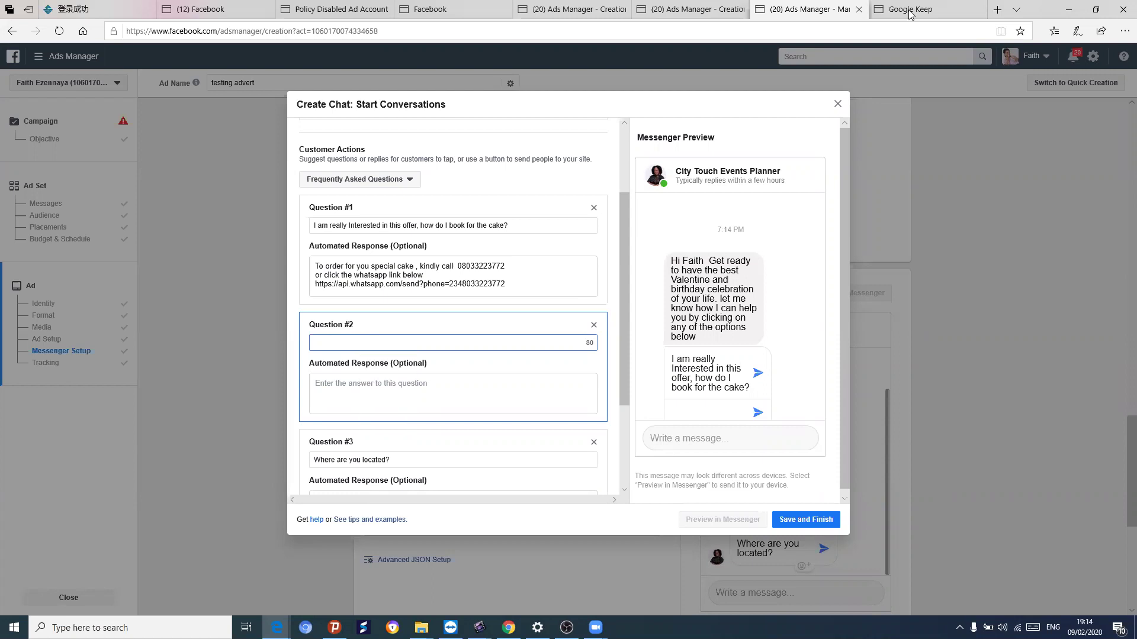
Copy the answer beginning "Sure you can, booking ahead" from the Keep note into the automated response of Question #2.
key("ctrl+Tab")
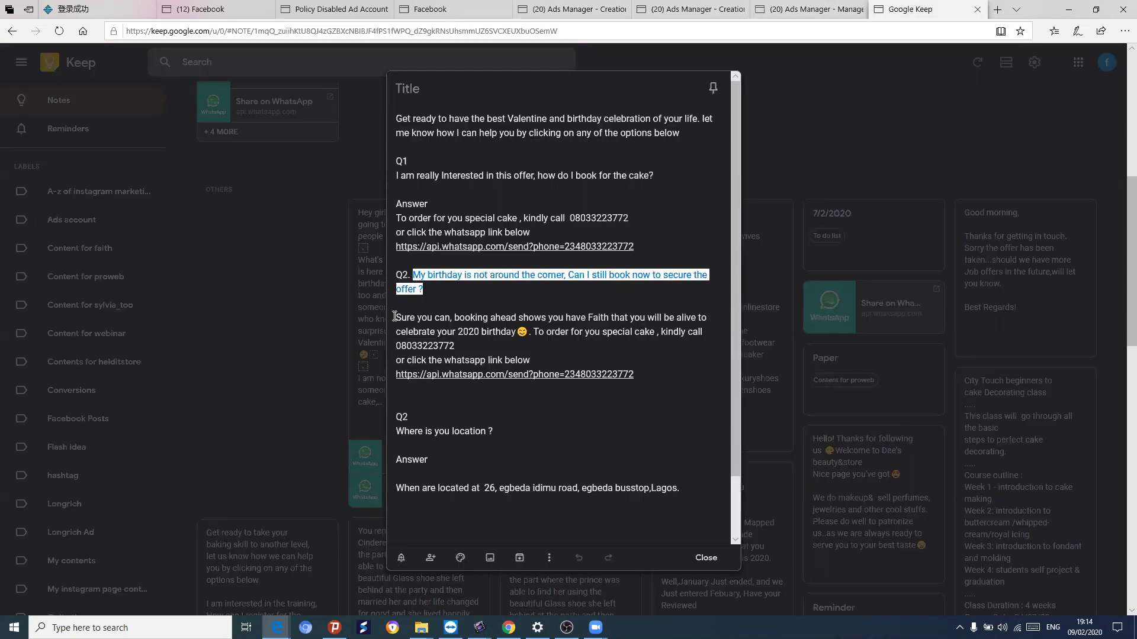
left_click_drag(395, 317, 601, 360)
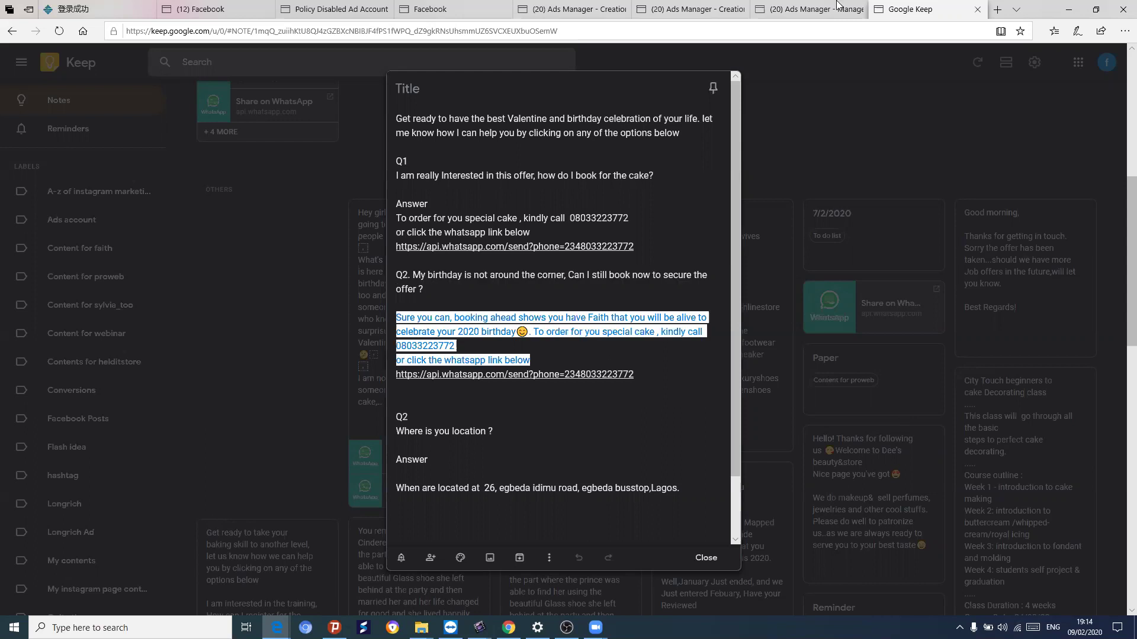
key("ctrl+shift+Tab")
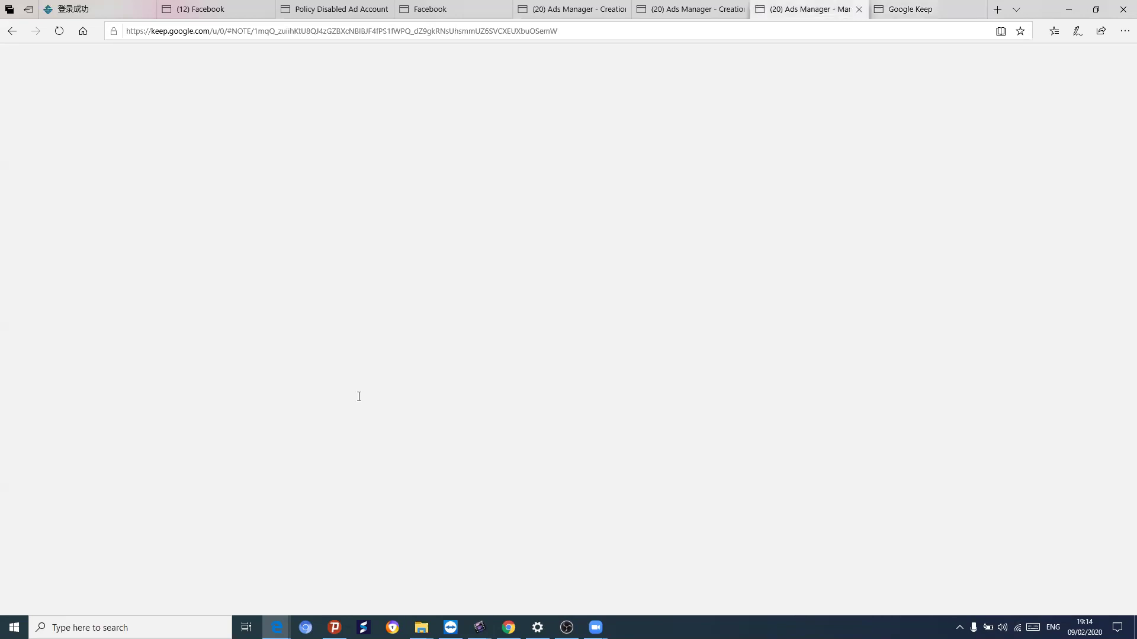
left_click(358, 397)
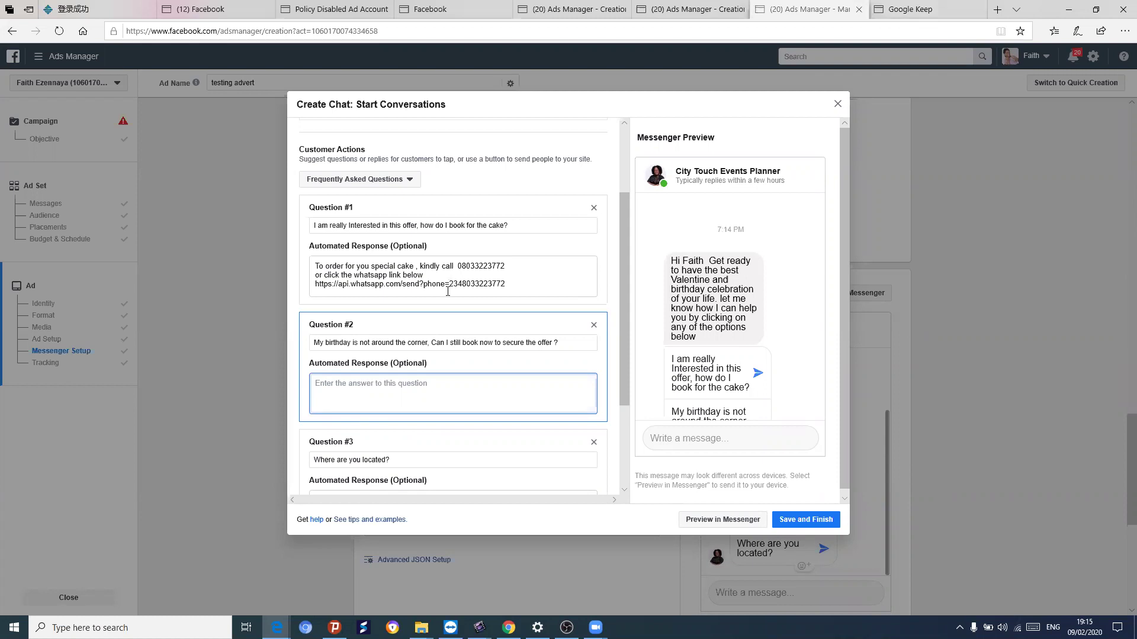
key("ctrl+v")
Replace the Question #3 text with "Where is you location ?" copied from the Keep note.
scroll(380, 355, "down", 2)
left_click(312, 347)
key("ctrl+a")
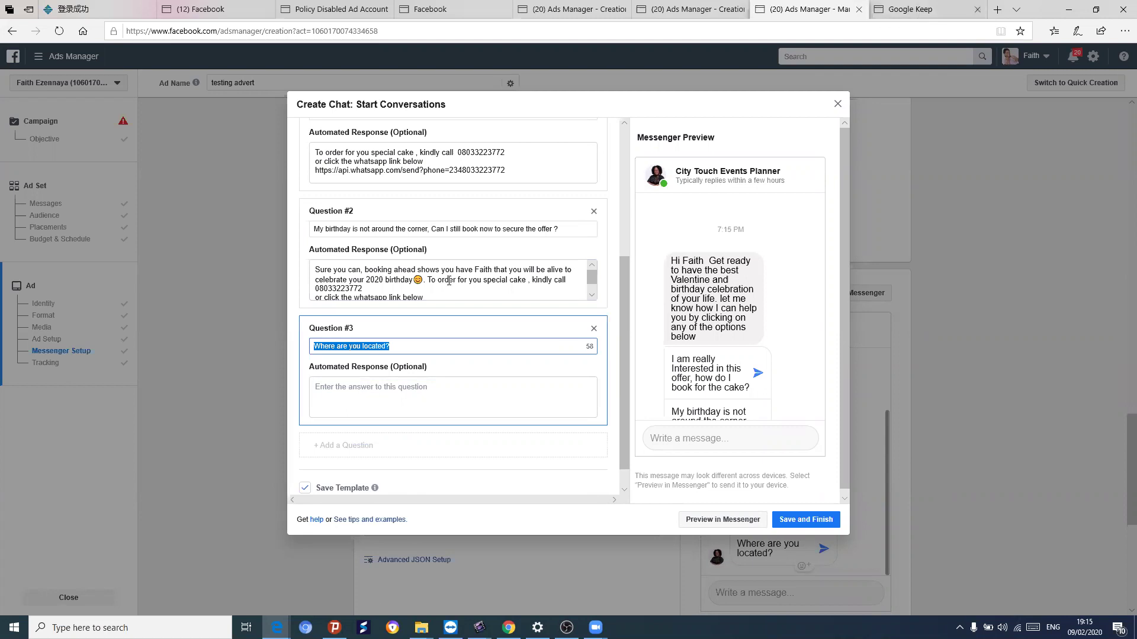
left_click(915, 9)
left_click_drag(397, 431, 465, 432)
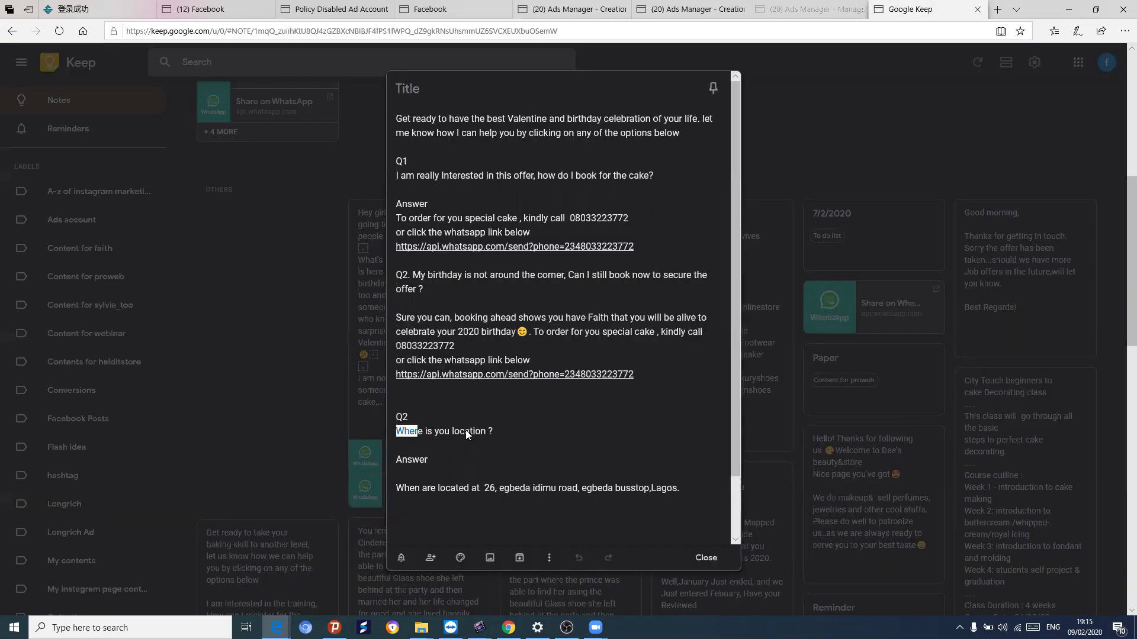
right_click(466, 431)
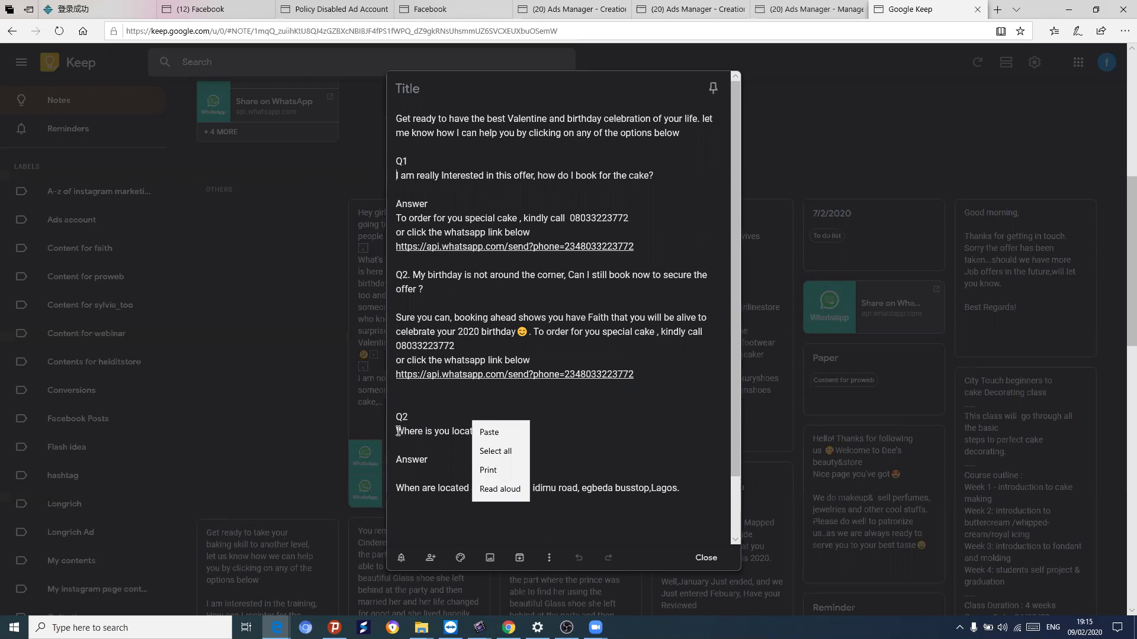
left_click(397, 425)
triple_click(482, 432)
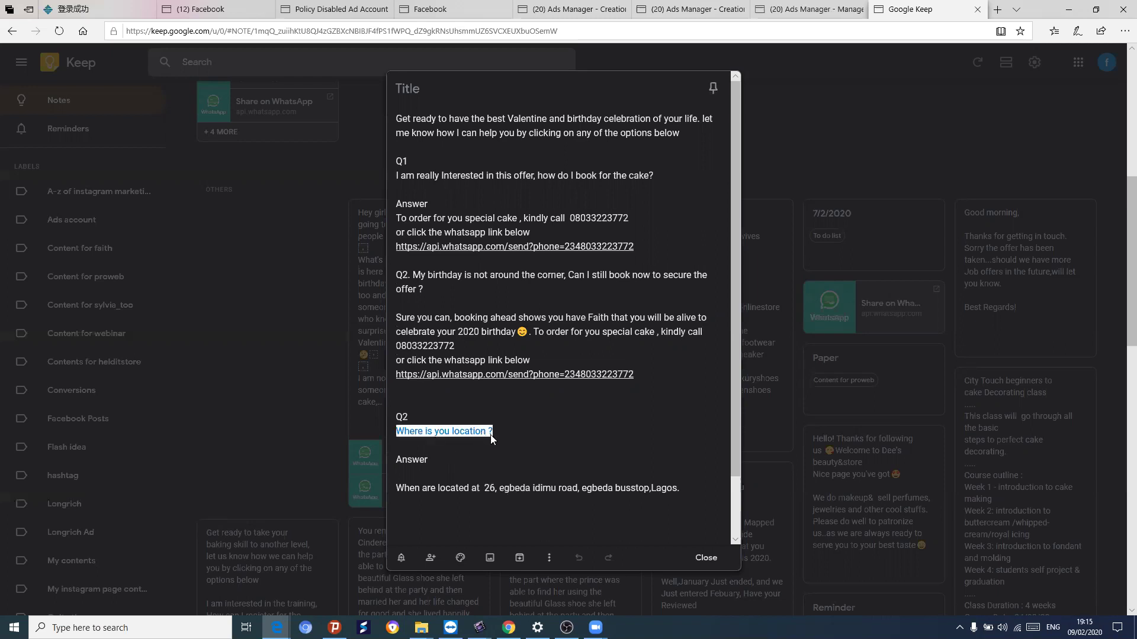
right_click(490, 434)
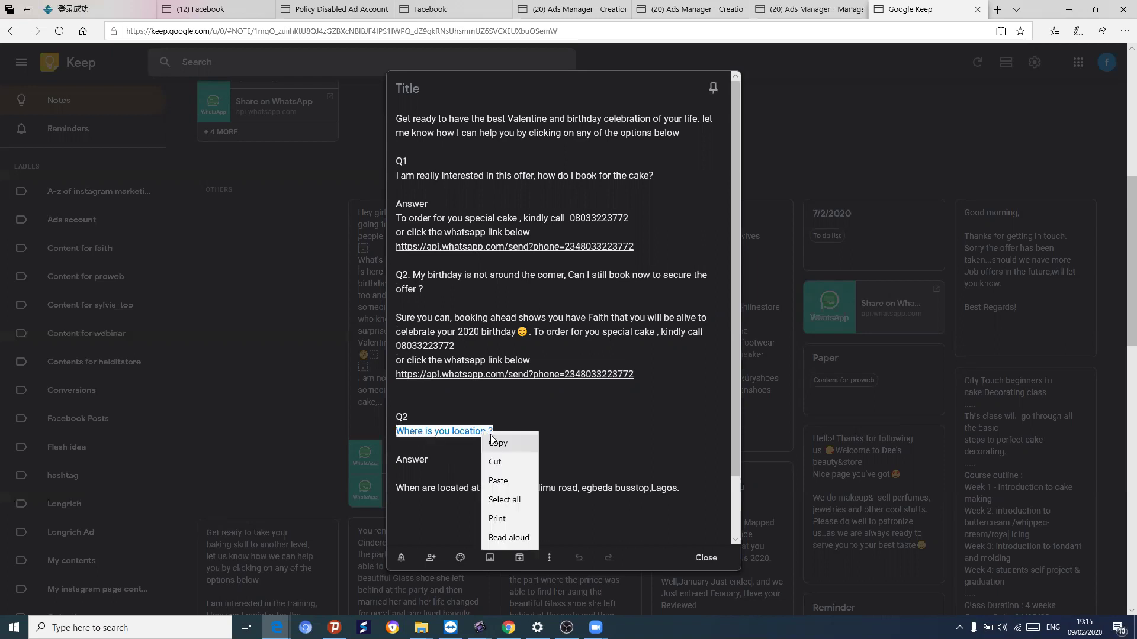
left_click(819, 13)
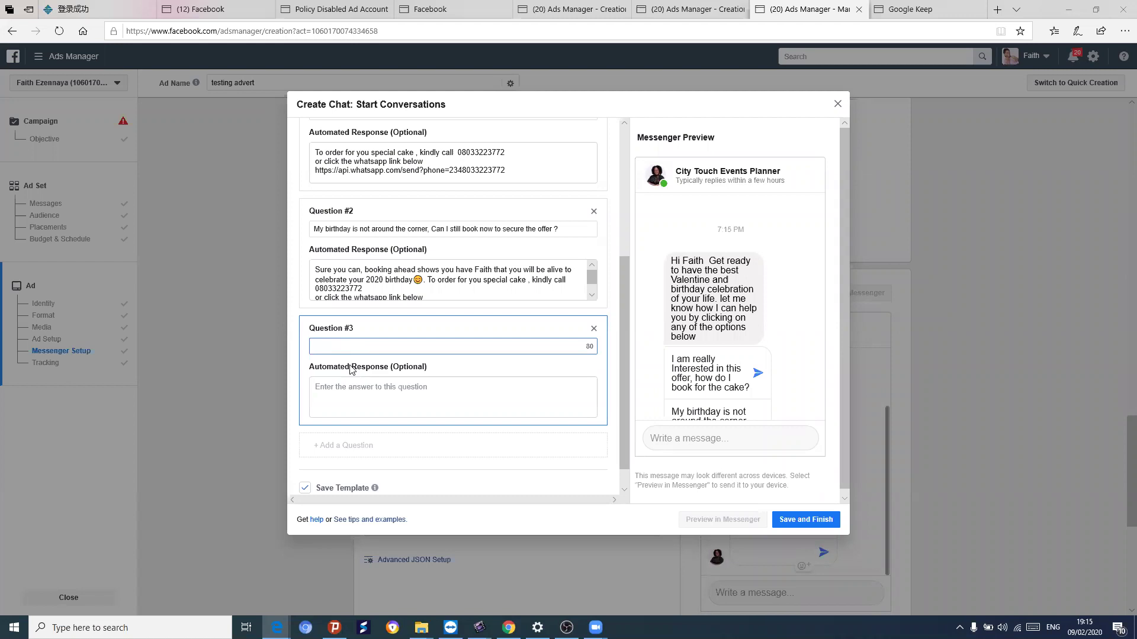
right_click(322, 350)
Copy the location answer with the business address from the Keep note into the automated response of Question #3.
left_click(913, 11)
left_click(914, 12)
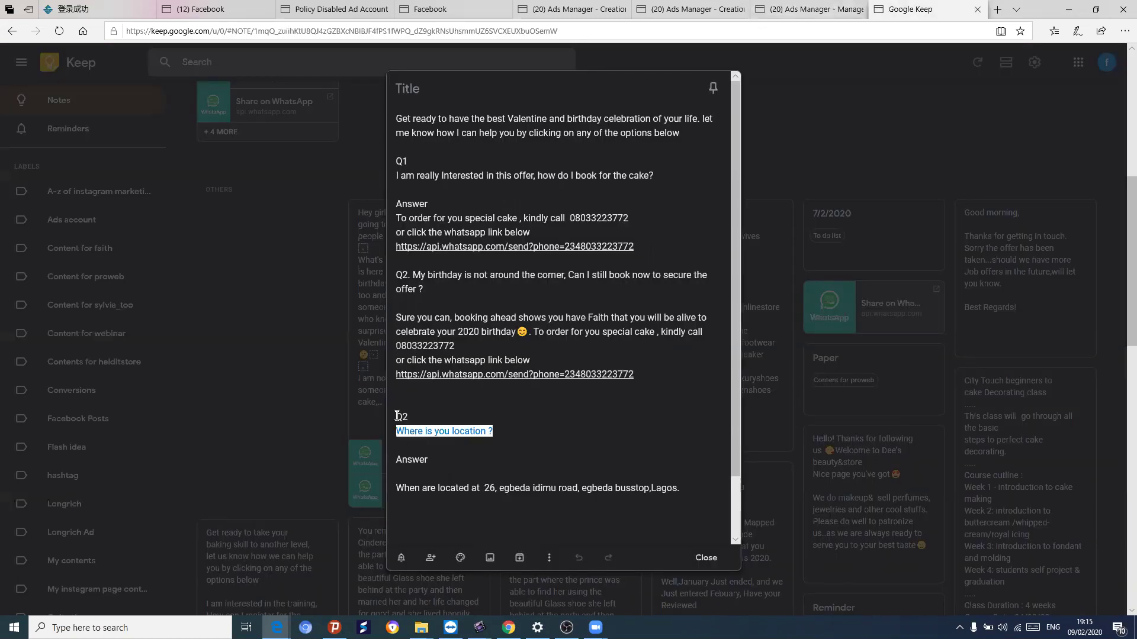
scroll(433, 422, "down", 1)
triple_click(648, 419)
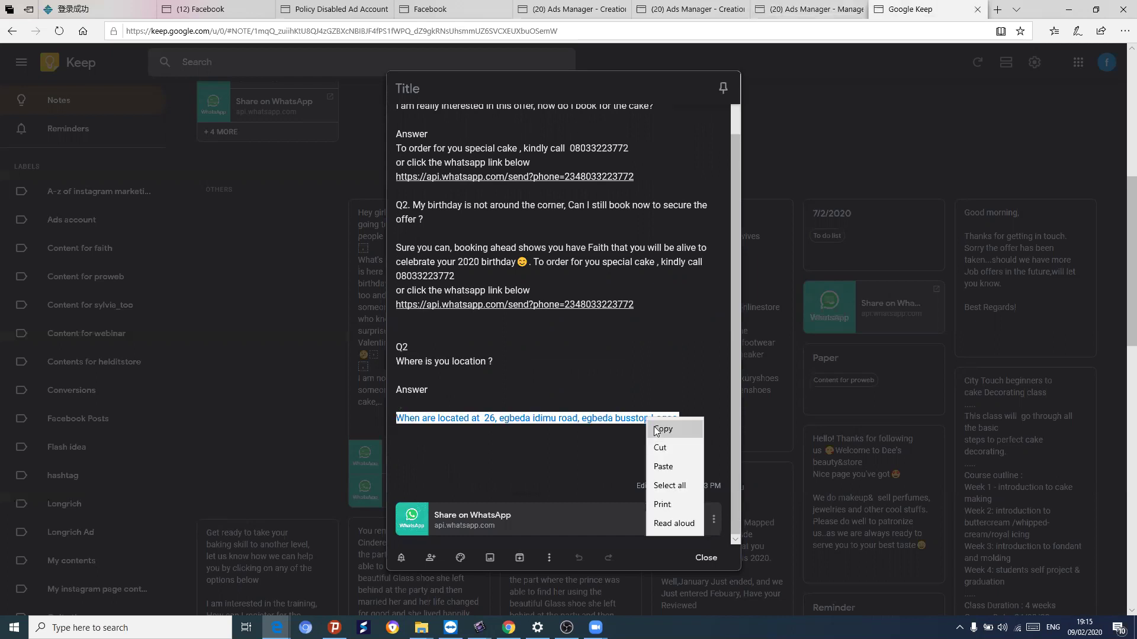
left_click(655, 430)
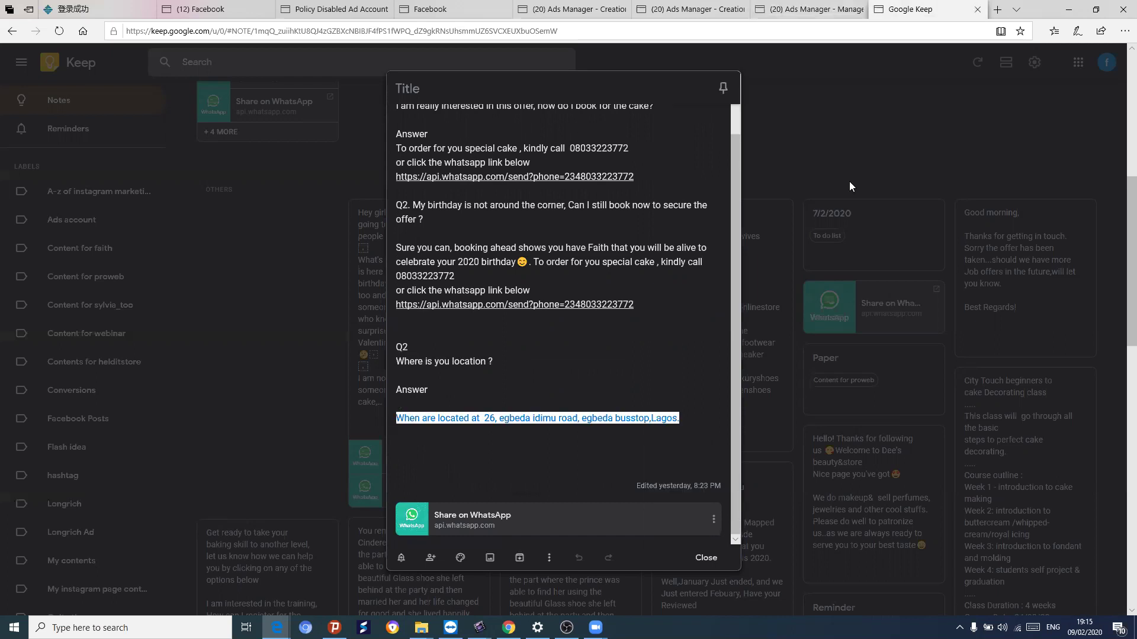
left_click(815, 13)
left_click(336, 397)
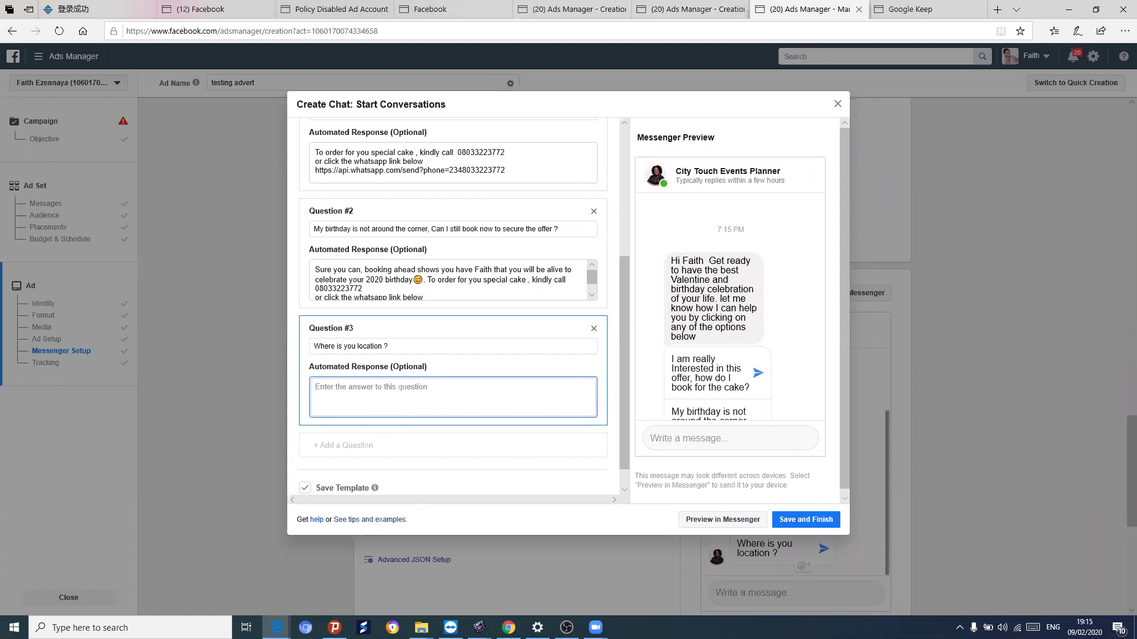
key("ctrl+v")
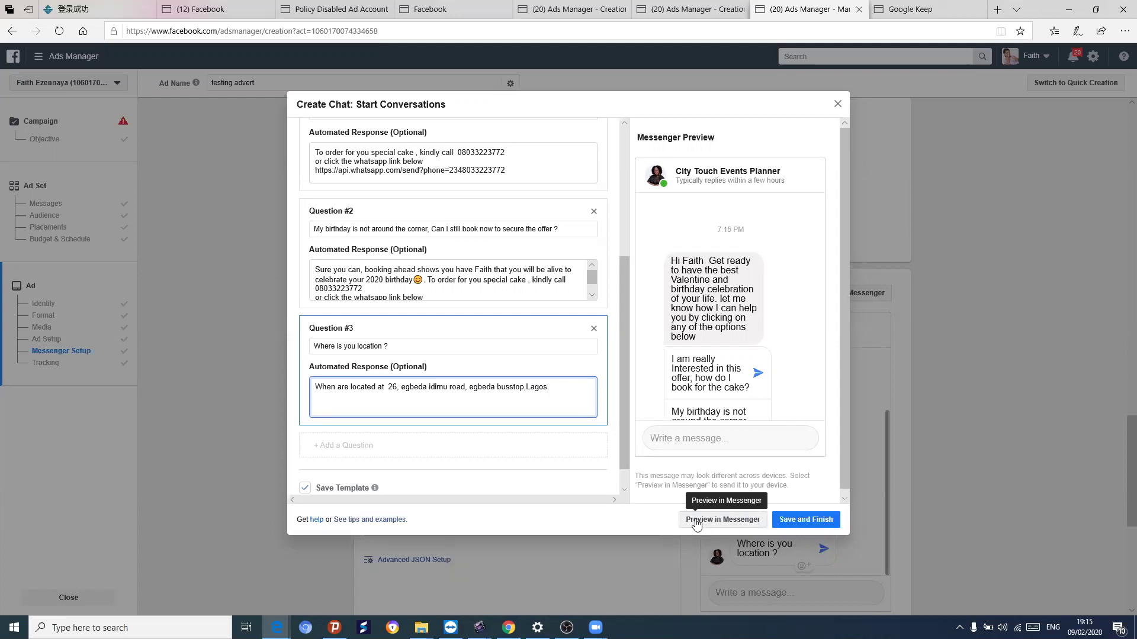
Send the chat preview to Messenger, test the cake booking question in the Facebook chat, and open that conversation in the page inbox.
left_click(717, 524)
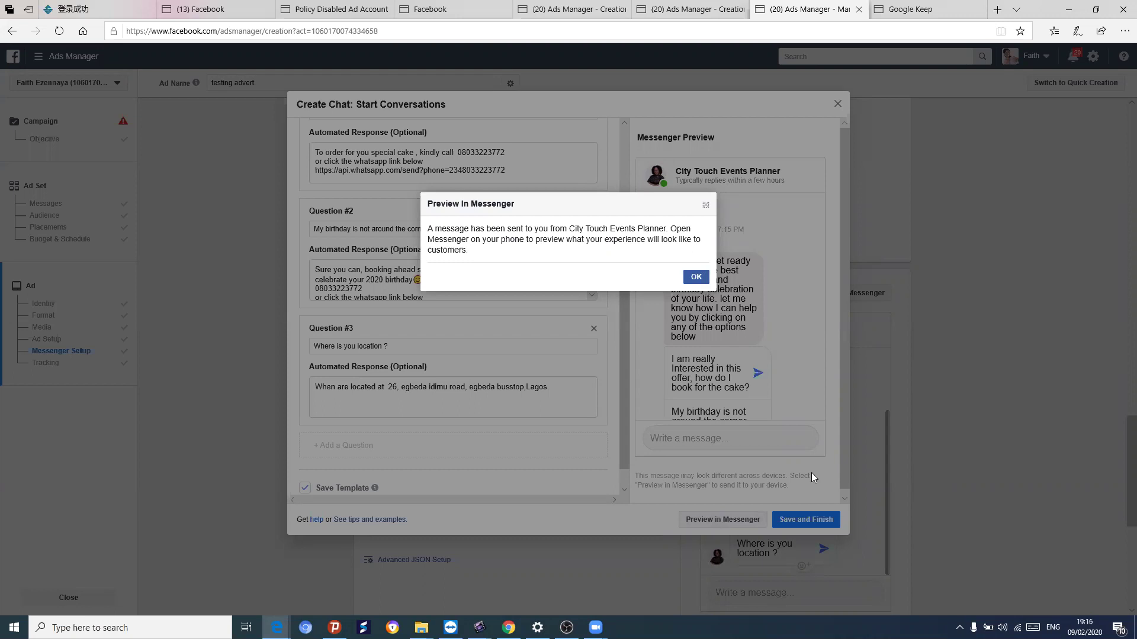
key("Return")
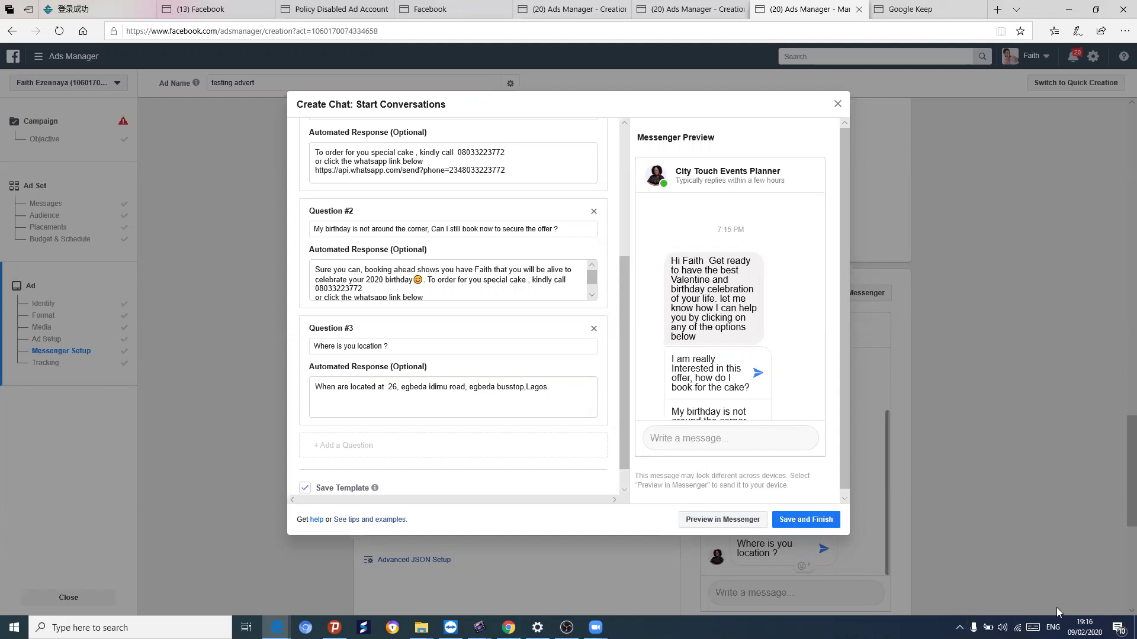
left_click(209, 8)
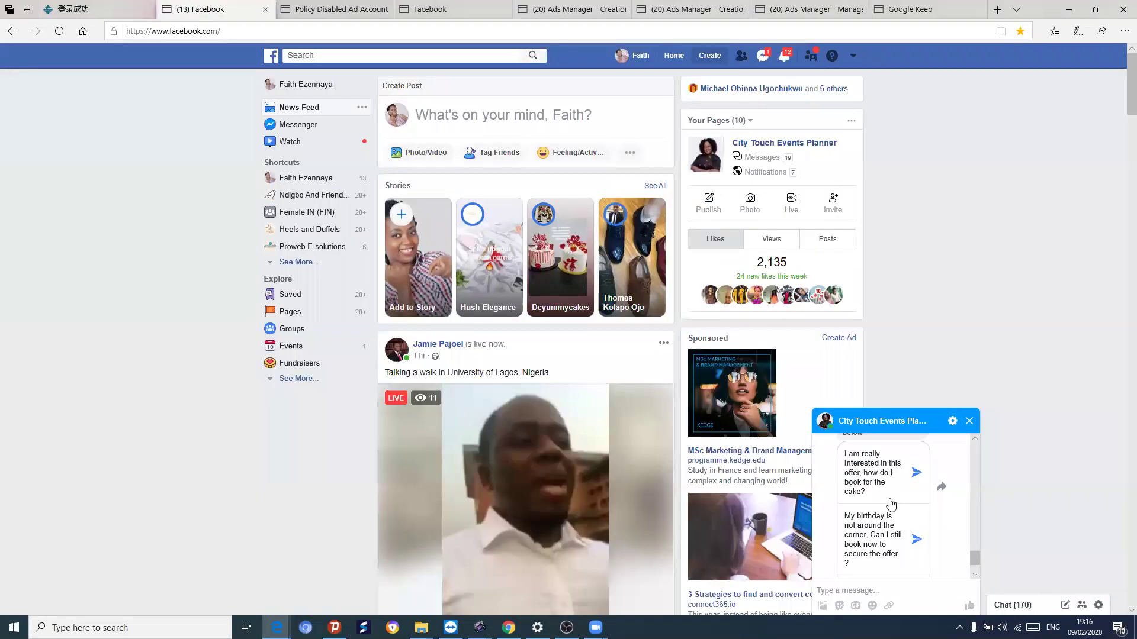
left_click(916, 472)
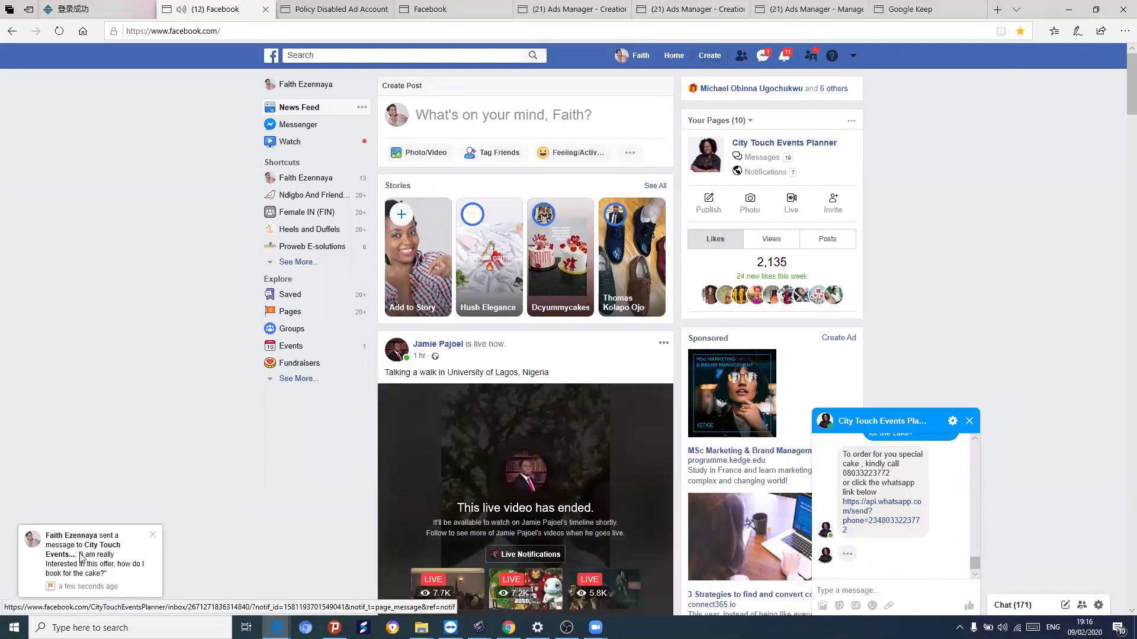
left_click(76, 556)
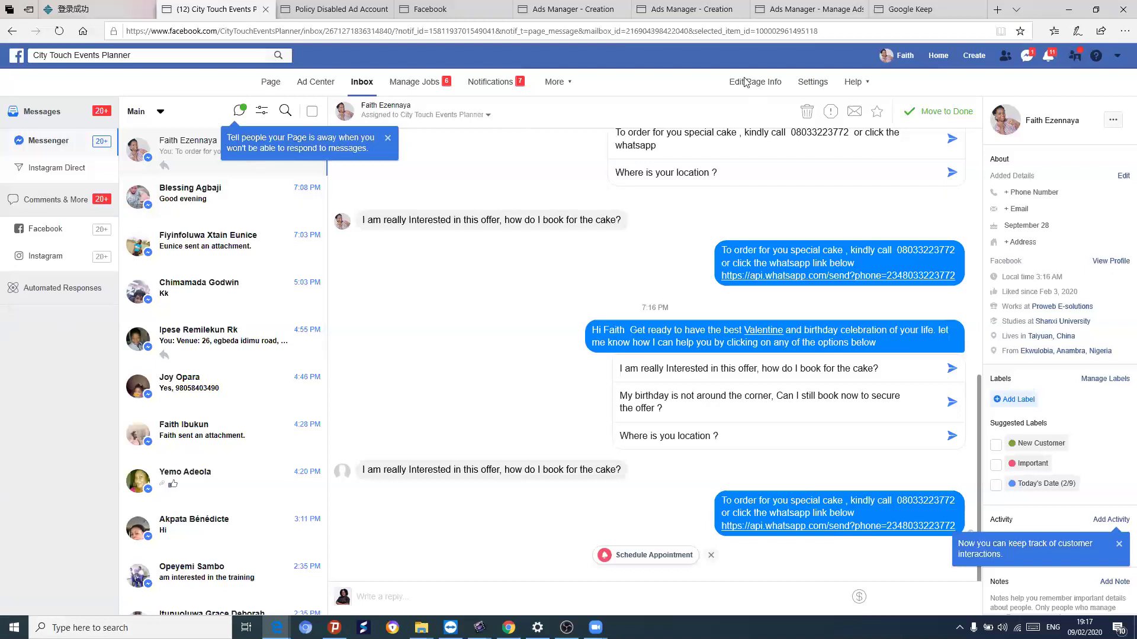
Return to Ads Manager and save the finished chat setup as the template "Welcome Message 02-09-20".
left_click(817, 10)
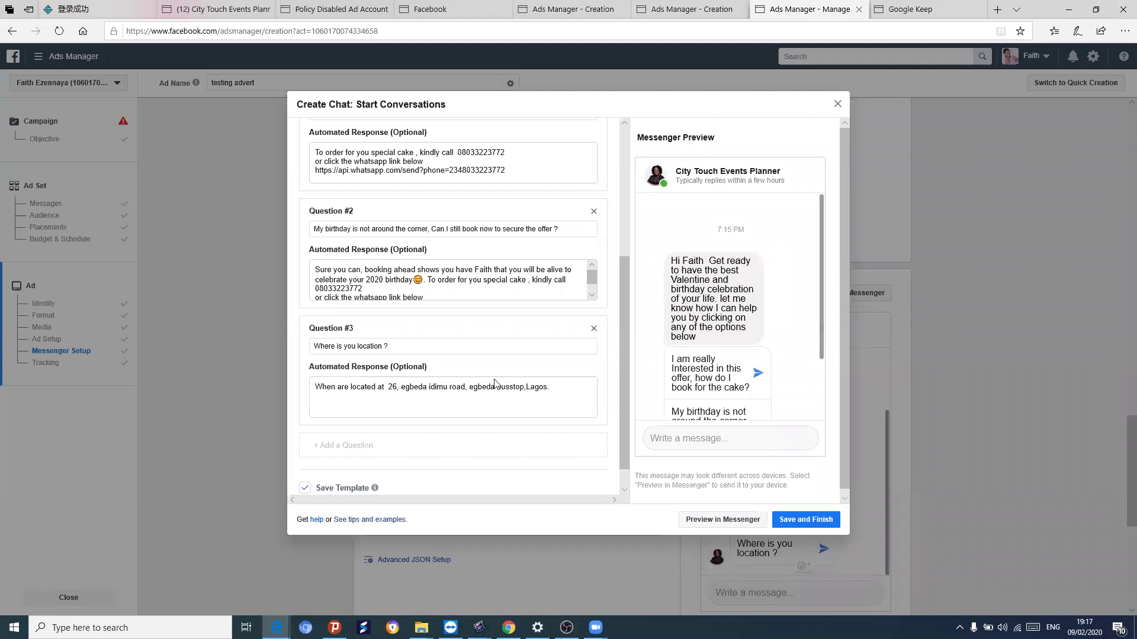
scroll(616, 369, "down", 1)
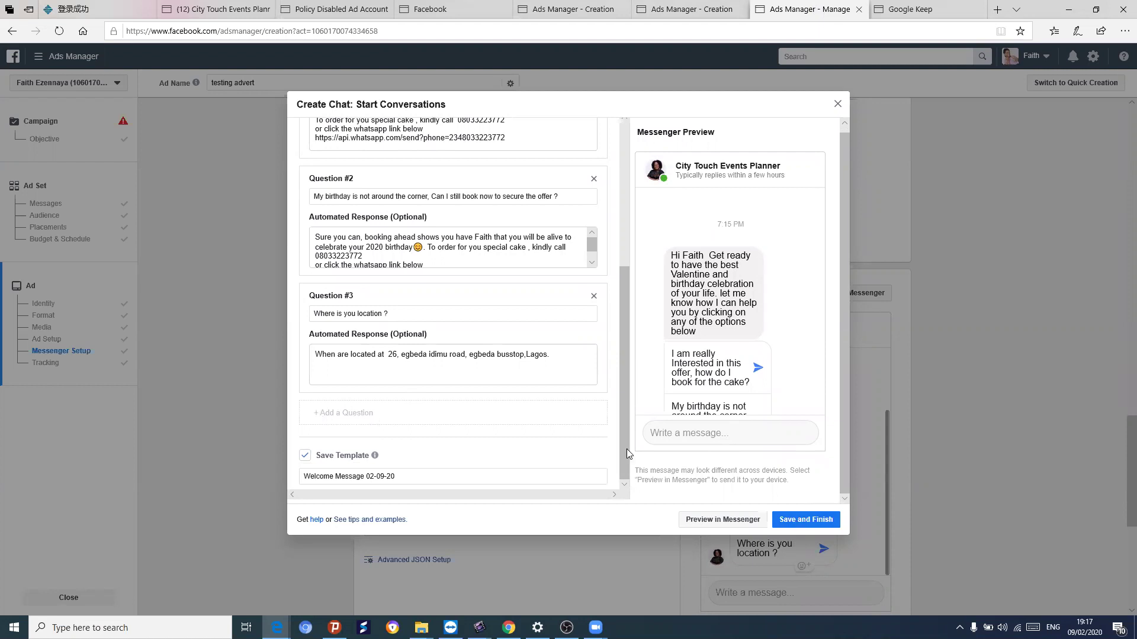
left_click(808, 526)
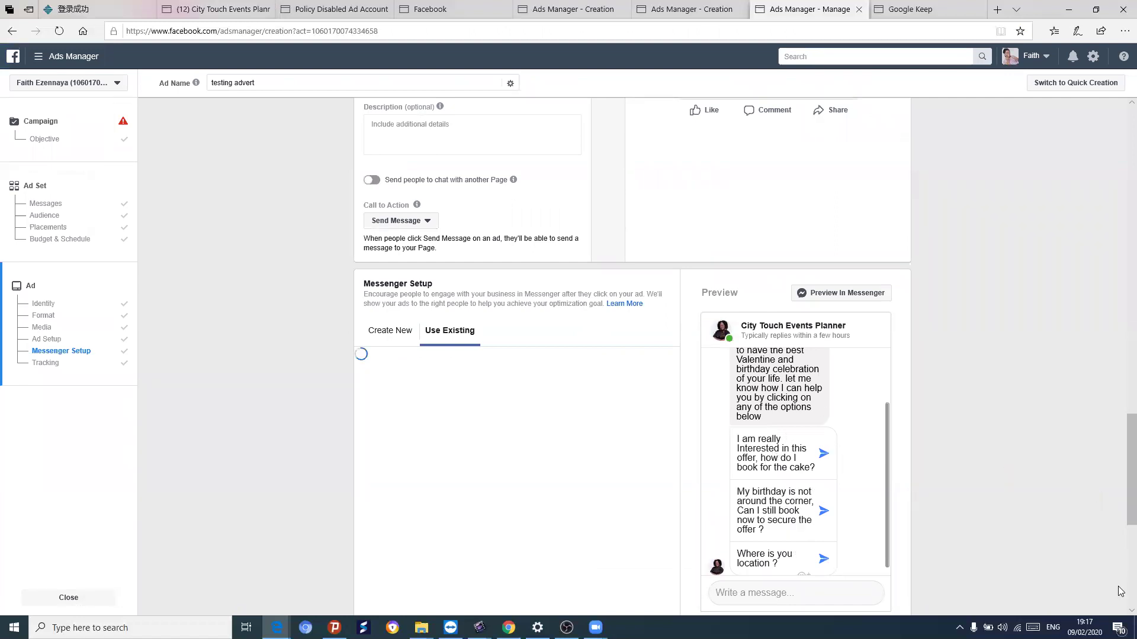
Review the draft campaign's ad set, budget, headline, text and image, and try to confirm the ad.
scroll(1116, 600, "down", 5)
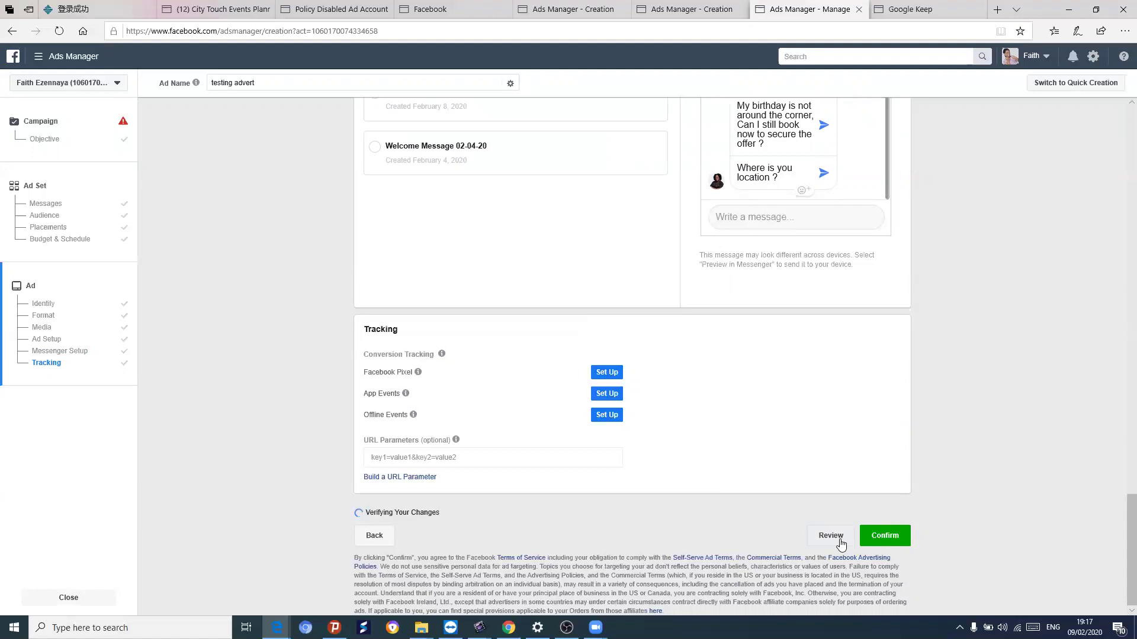
left_click(830, 535)
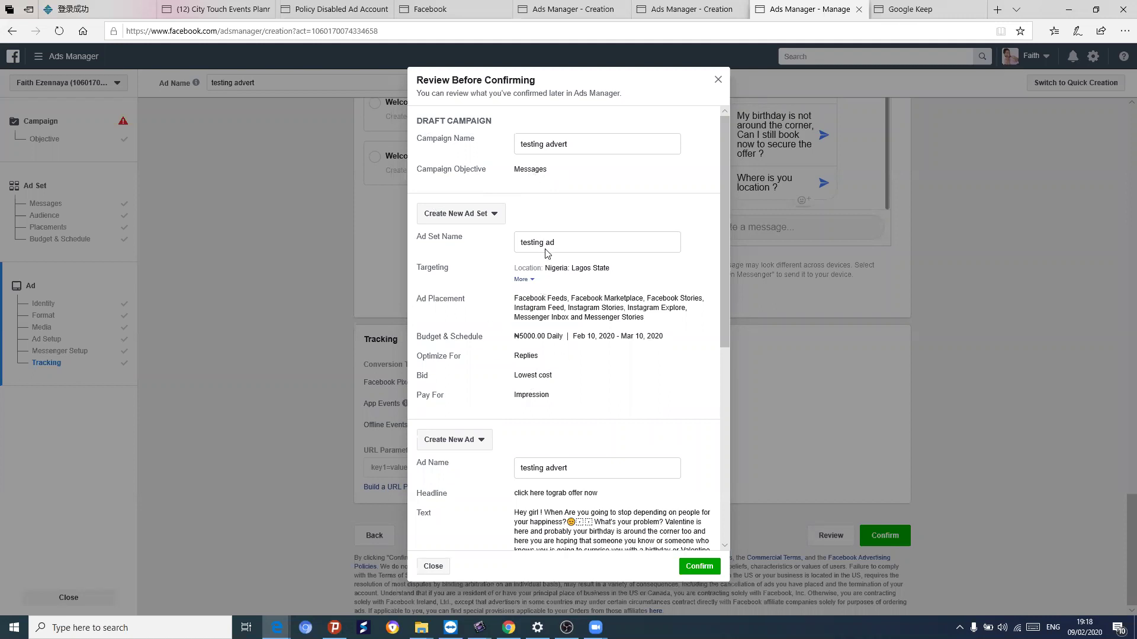
scroll(632, 516, "down", 6)
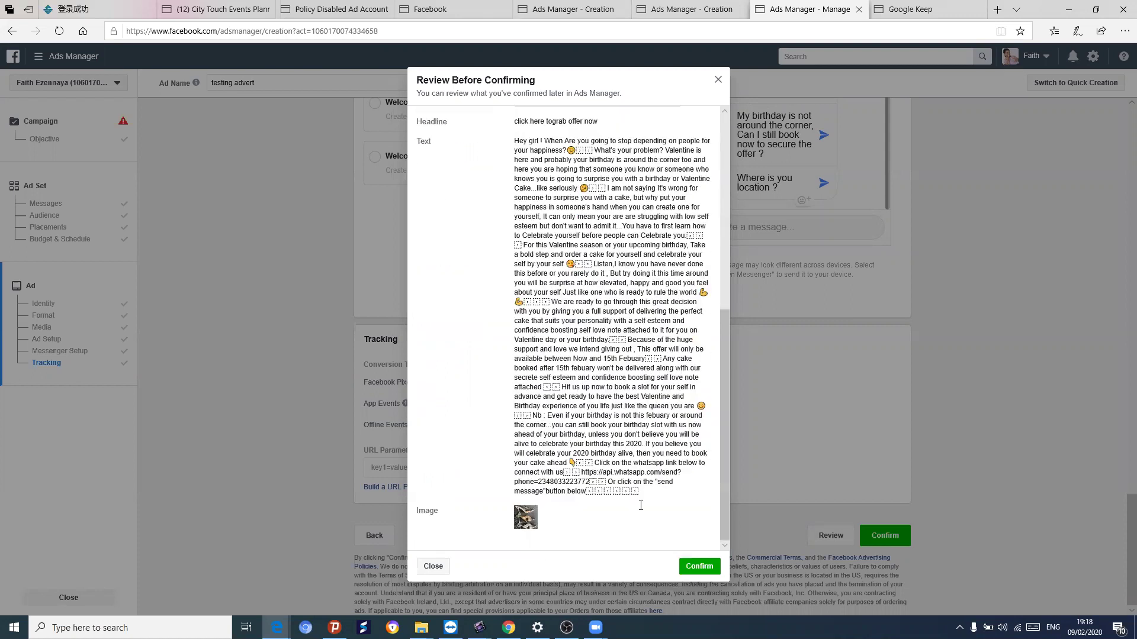
left_click(706, 567)
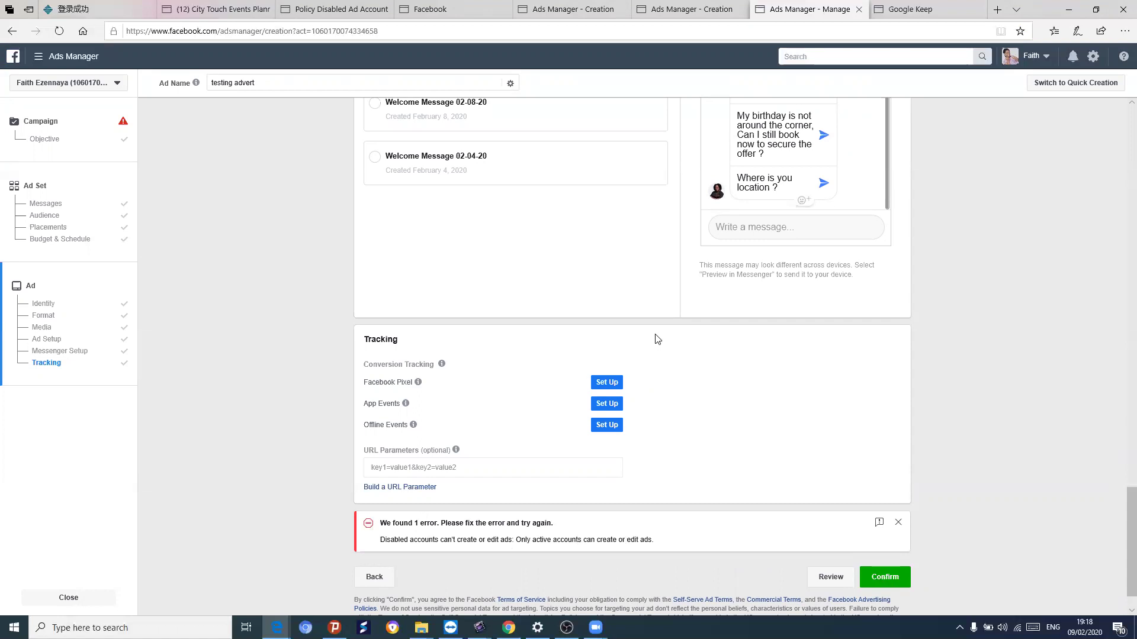
Leave the ad creation page for the campaigns list and open the ad account's Billing page.
left_click(8, 32)
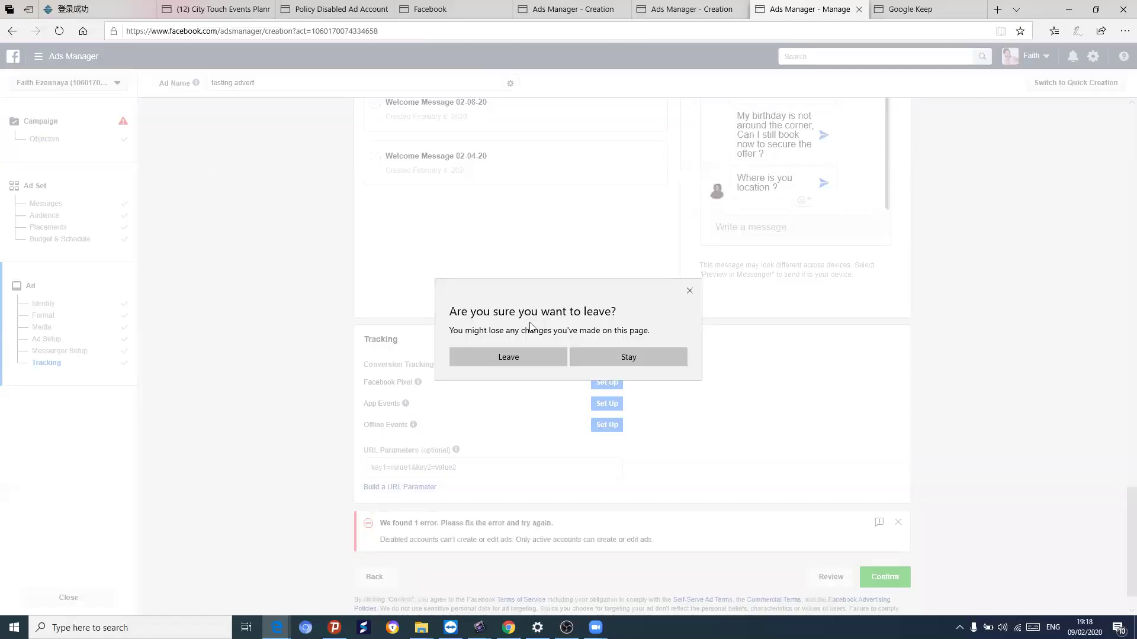
left_click(535, 359)
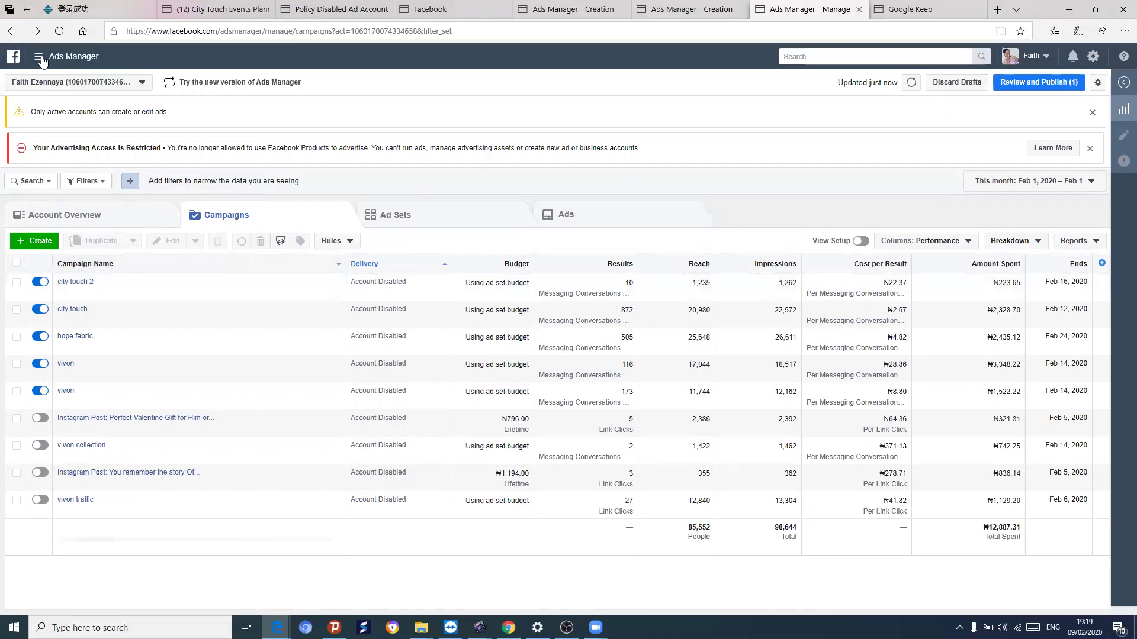
left_click(66, 60)
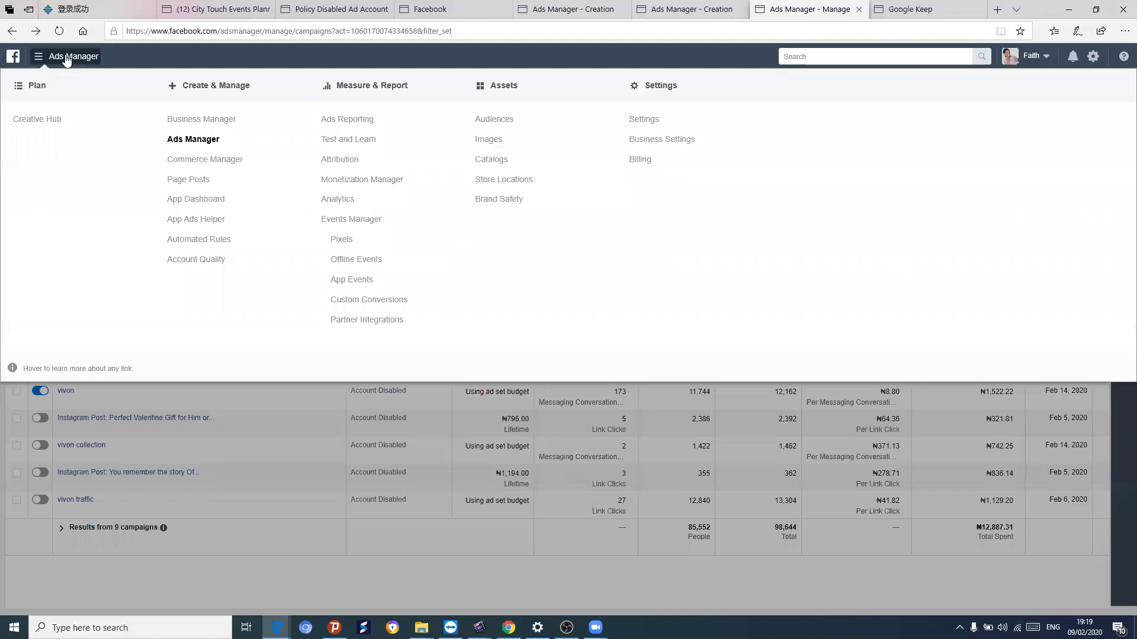
left_click(65, 60)
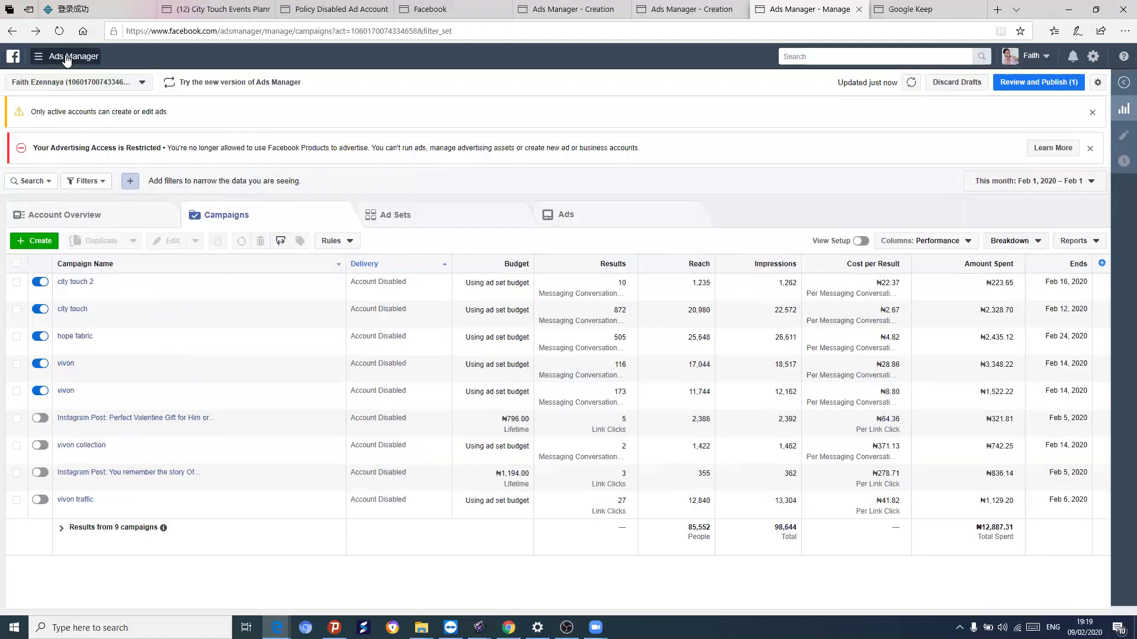
left_click(66, 60)
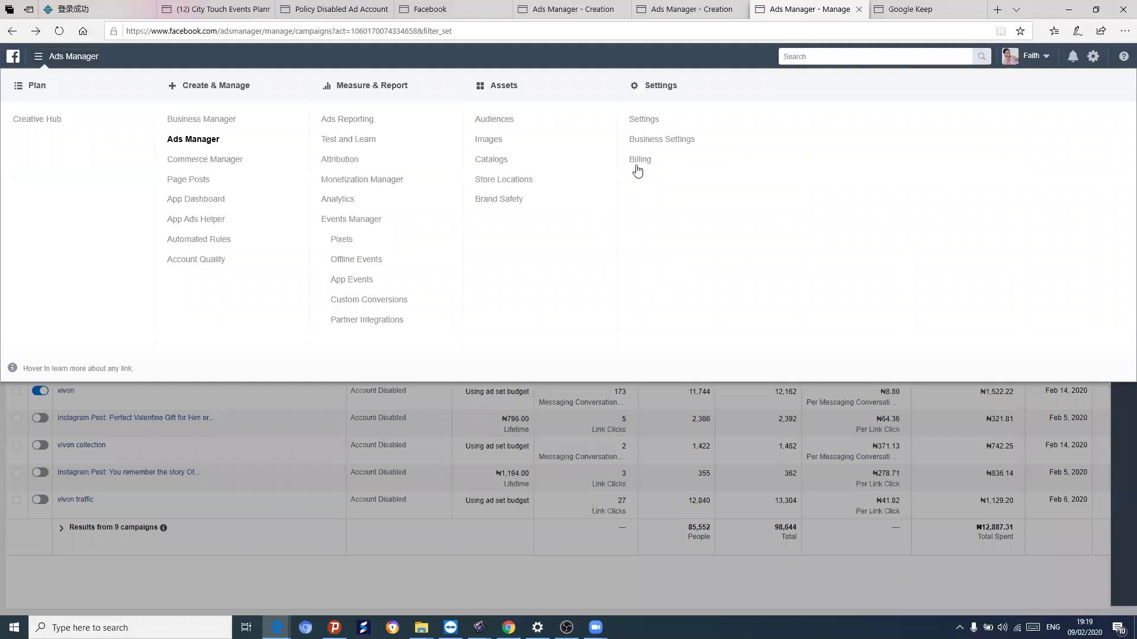
left_click(637, 161)
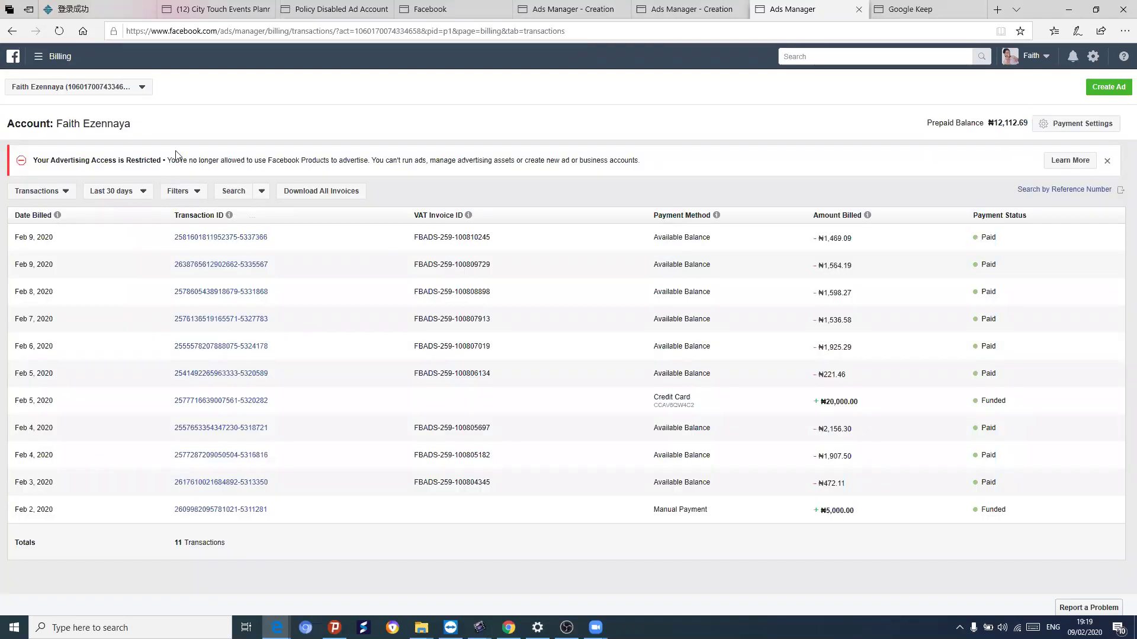
Examine the ad account's payment settings for its balance and payment methods, and go back through Billing to the campaigns list.
left_click(1071, 129)
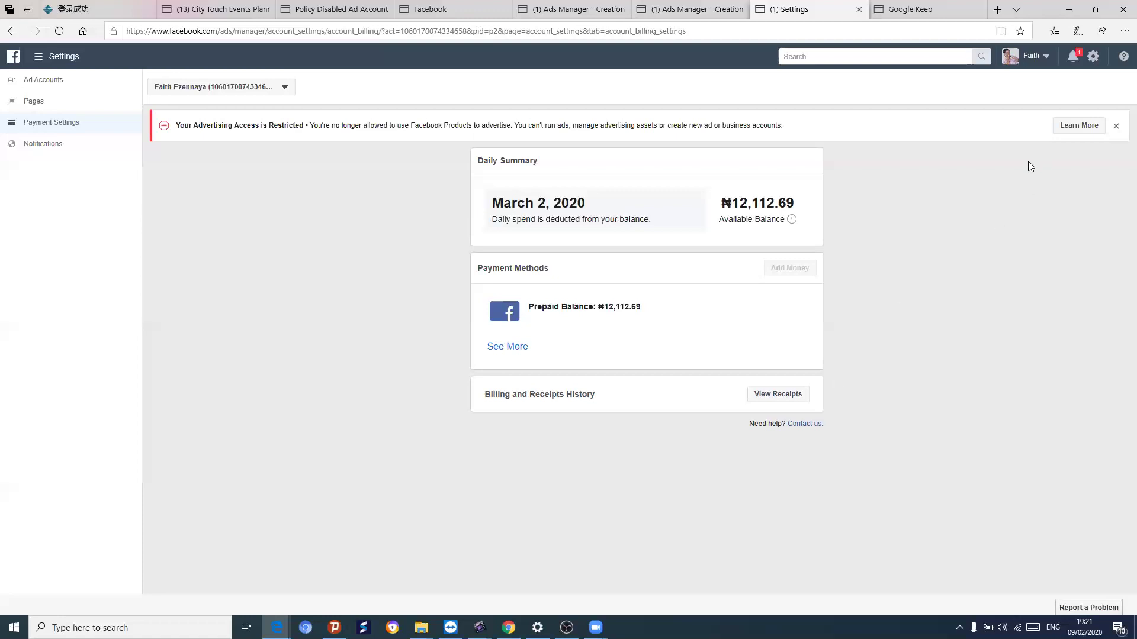
left_click(6, 33)
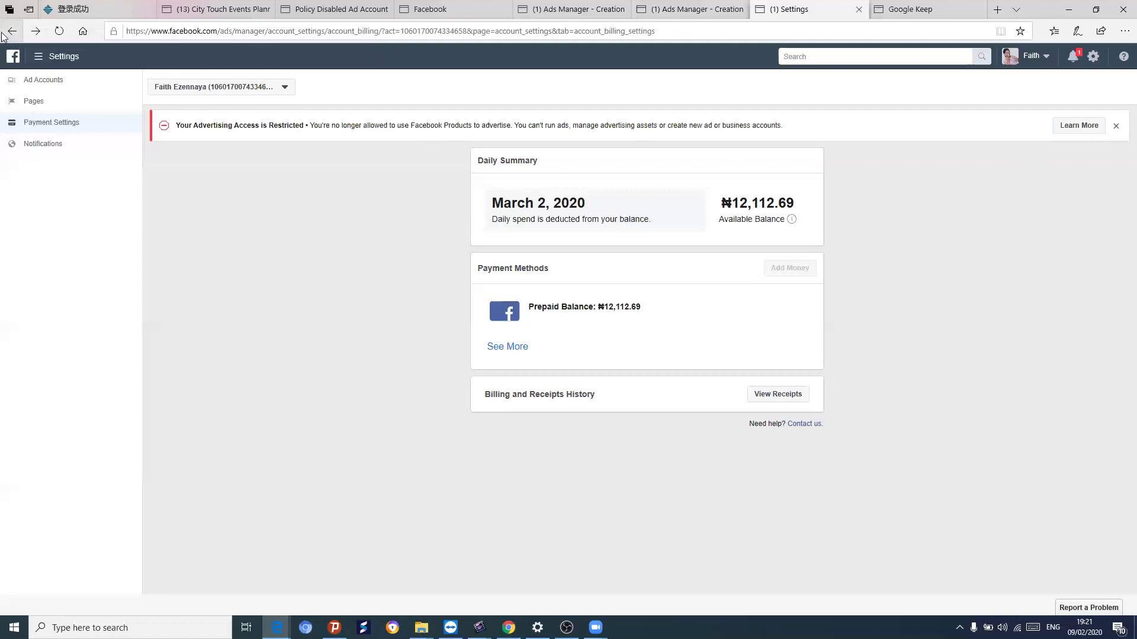
left_click(10, 33)
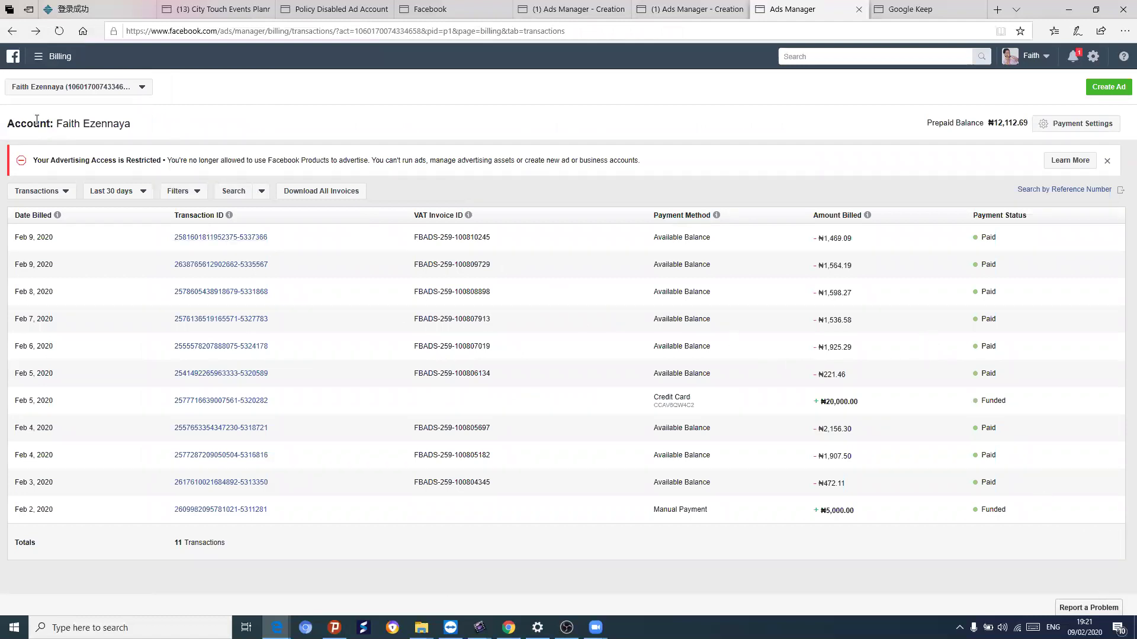
left_click(11, 30)
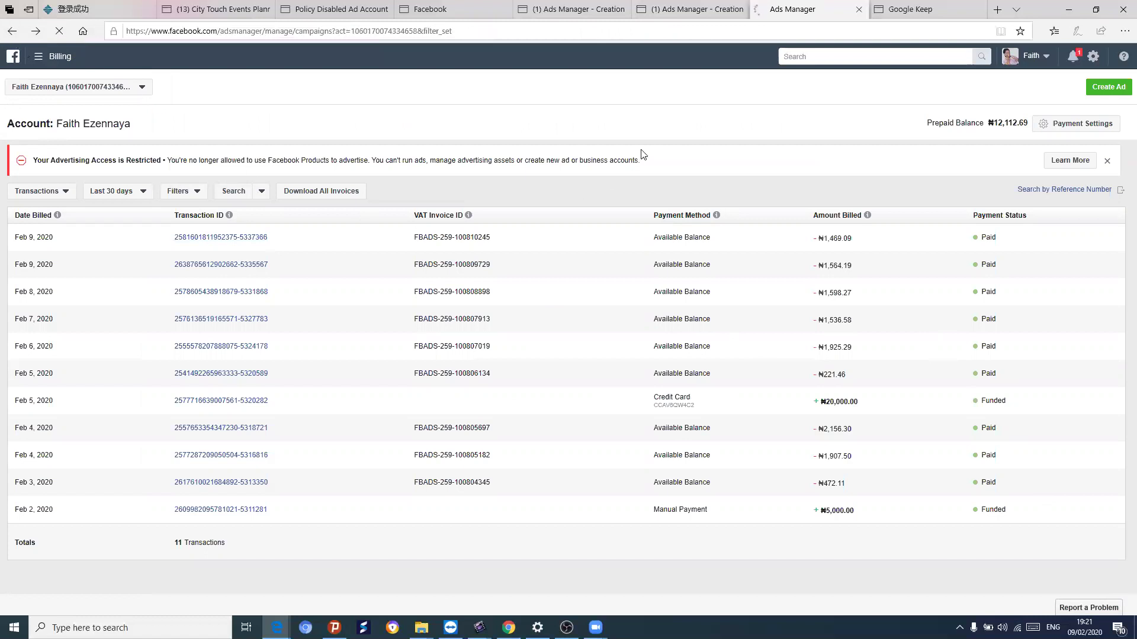